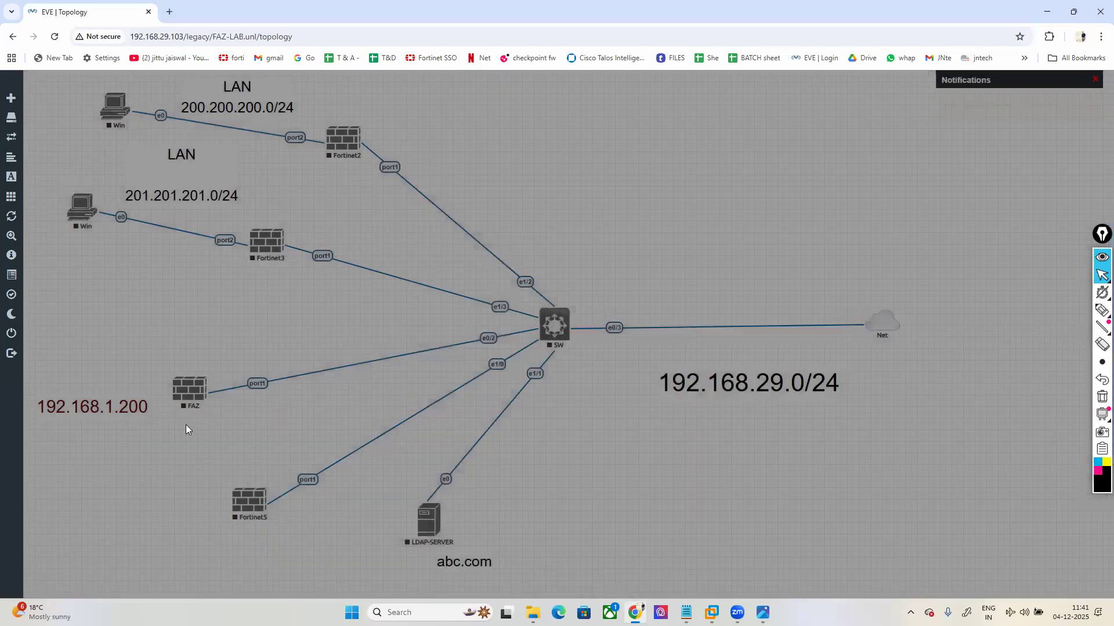
Step: Delete the FAZ node from the lab
right_click(196, 392)
click(215, 544)
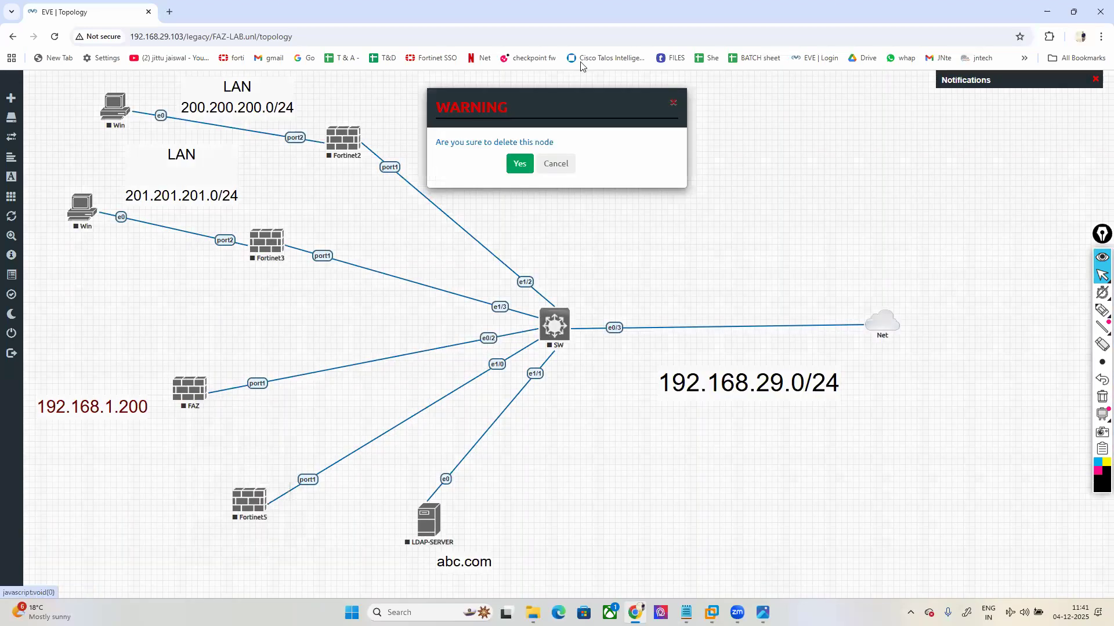
click(520, 164)
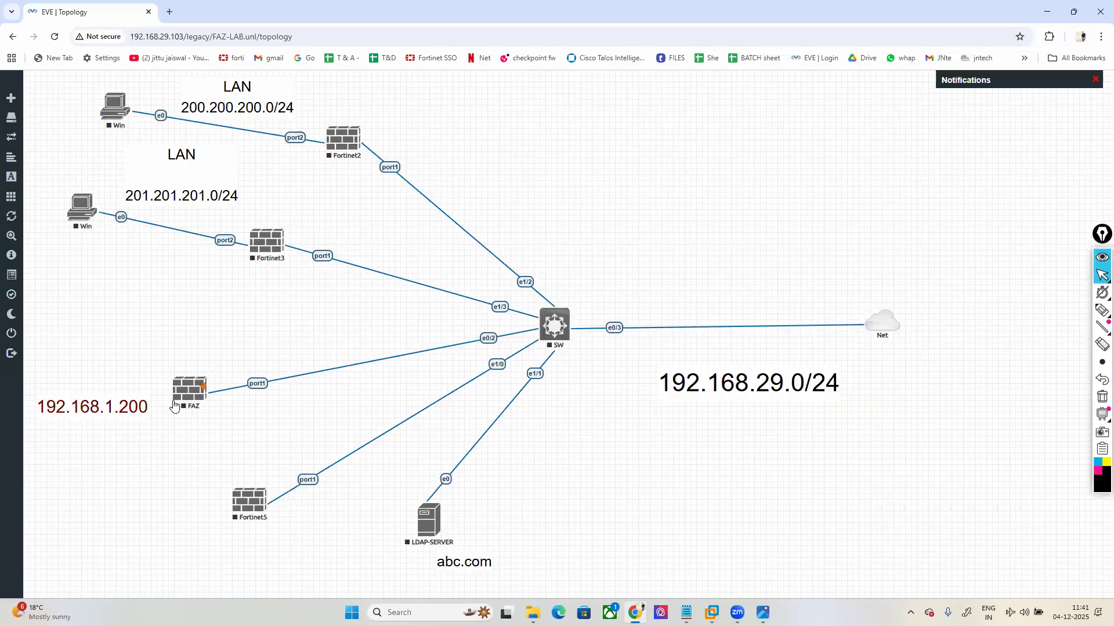
Step: Add a new node using the Fortinet FortiGate template
right_click(253, 303)
click(265, 325)
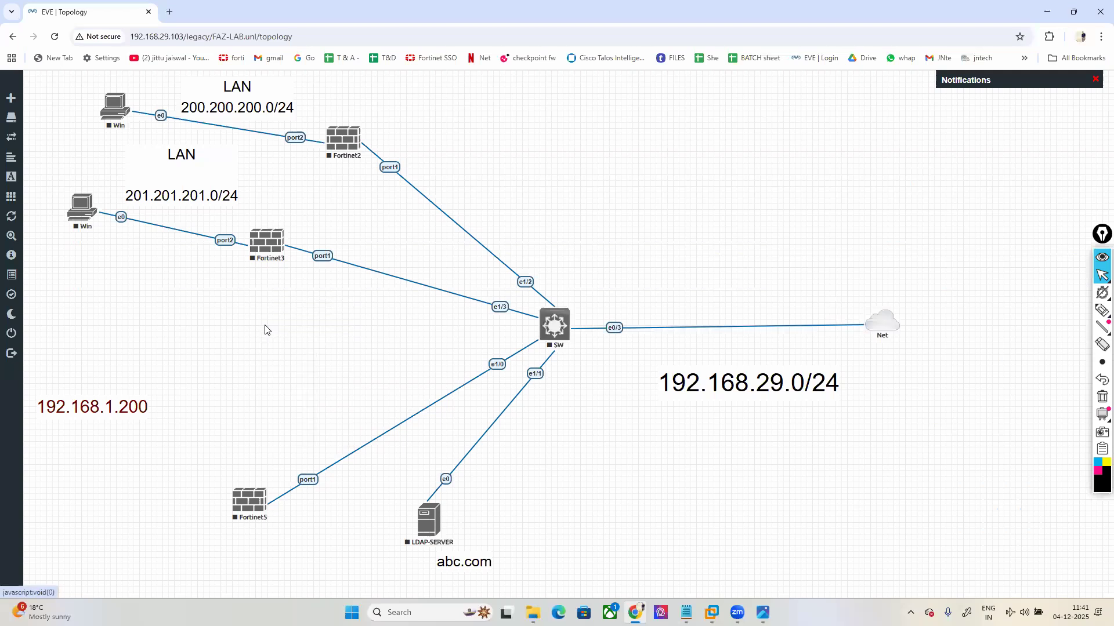
text(forti)
click(472, 216)
click(620, 218)
Step: Browse the image builds, pick fortinet-FMG-v7.0.7-build0419, then review the list again
scroll(609, 270, up, 5)
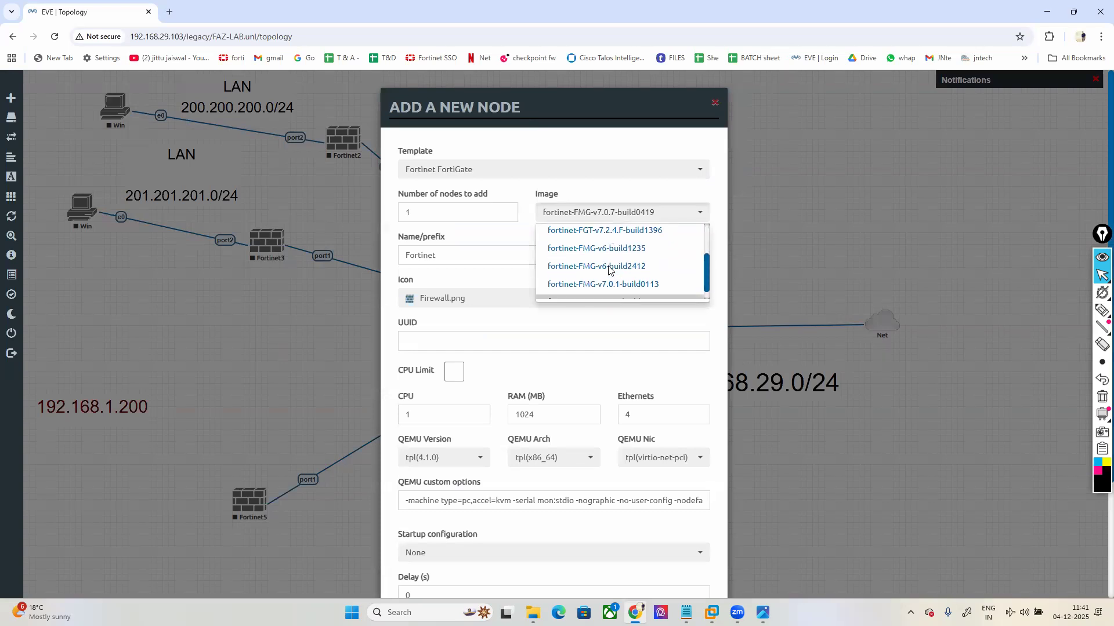
scroll(638, 261, down, 5)
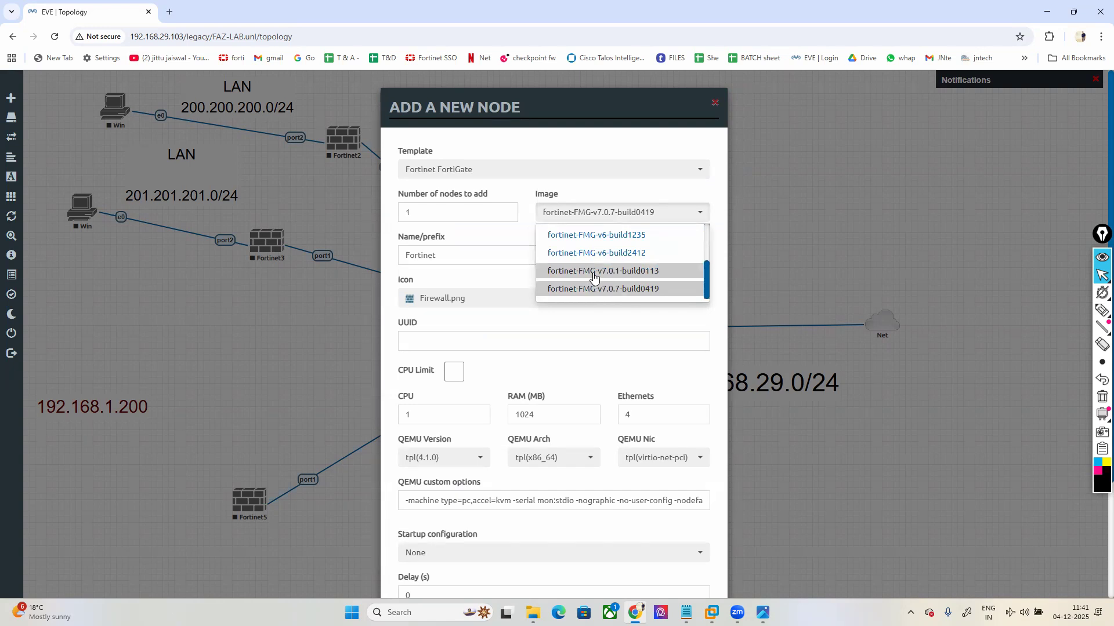
scroll(592, 284, up, 3)
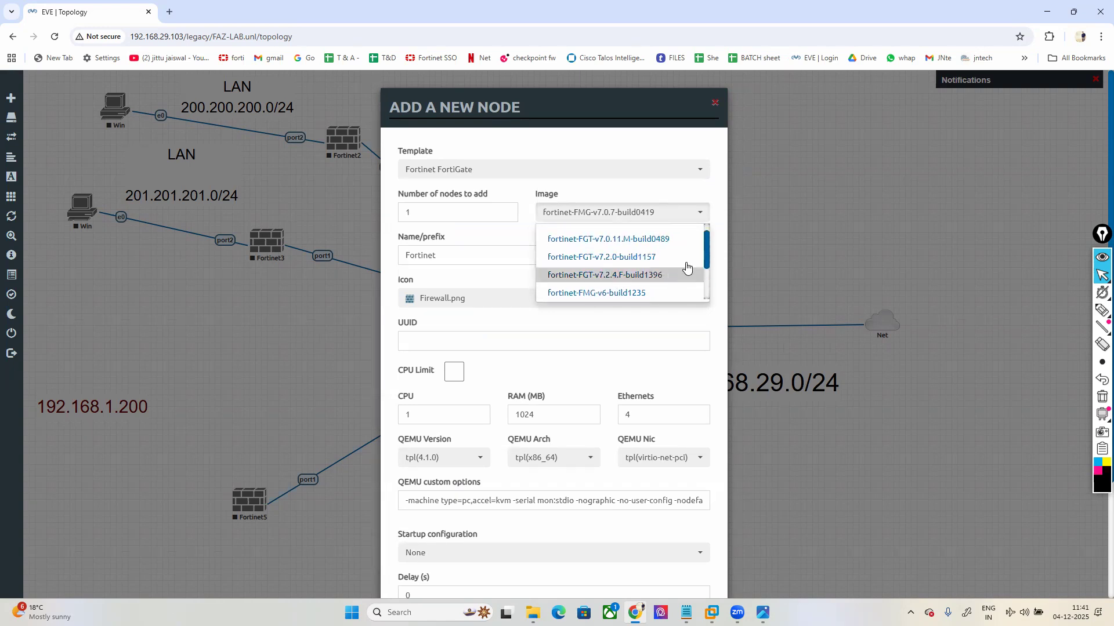
drag(705, 253, 705, 242)
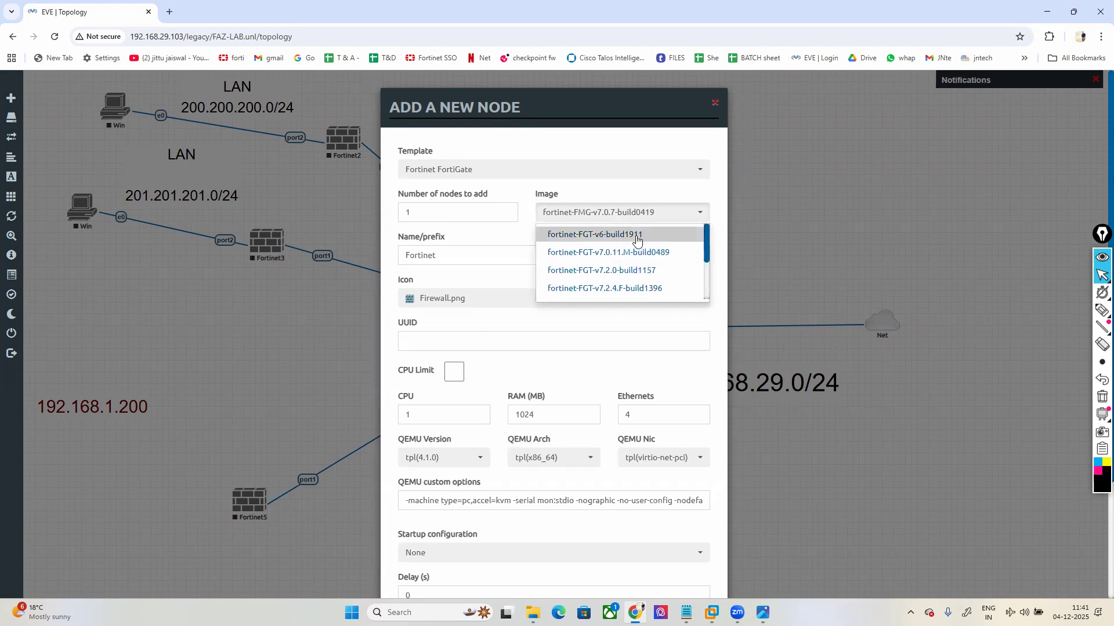
scroll(642, 273, down, 3)
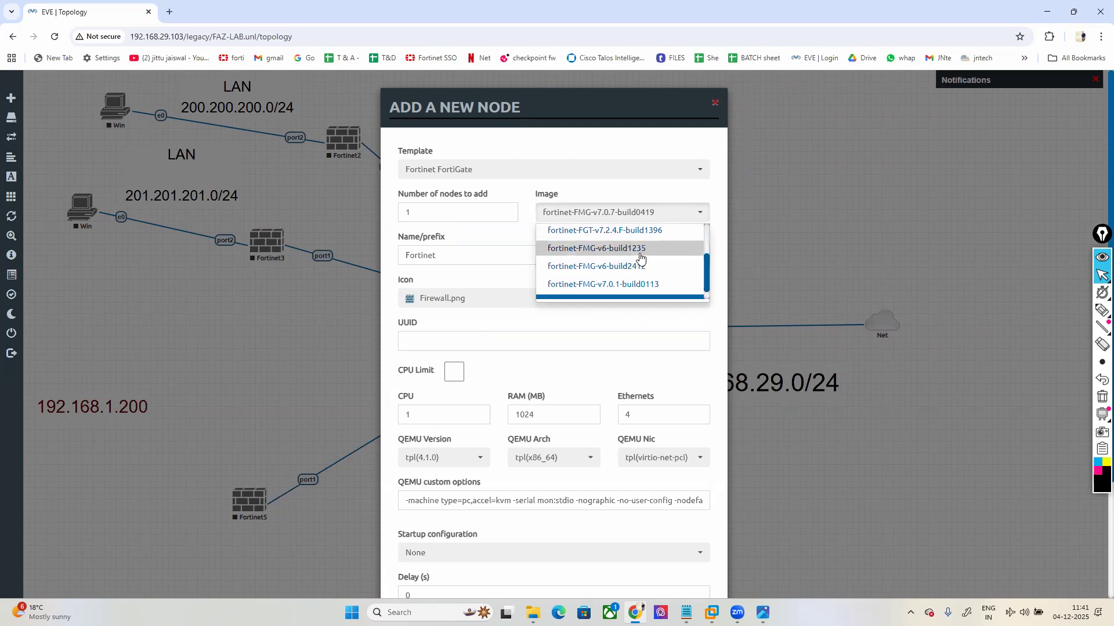
scroll(640, 257, down, 1)
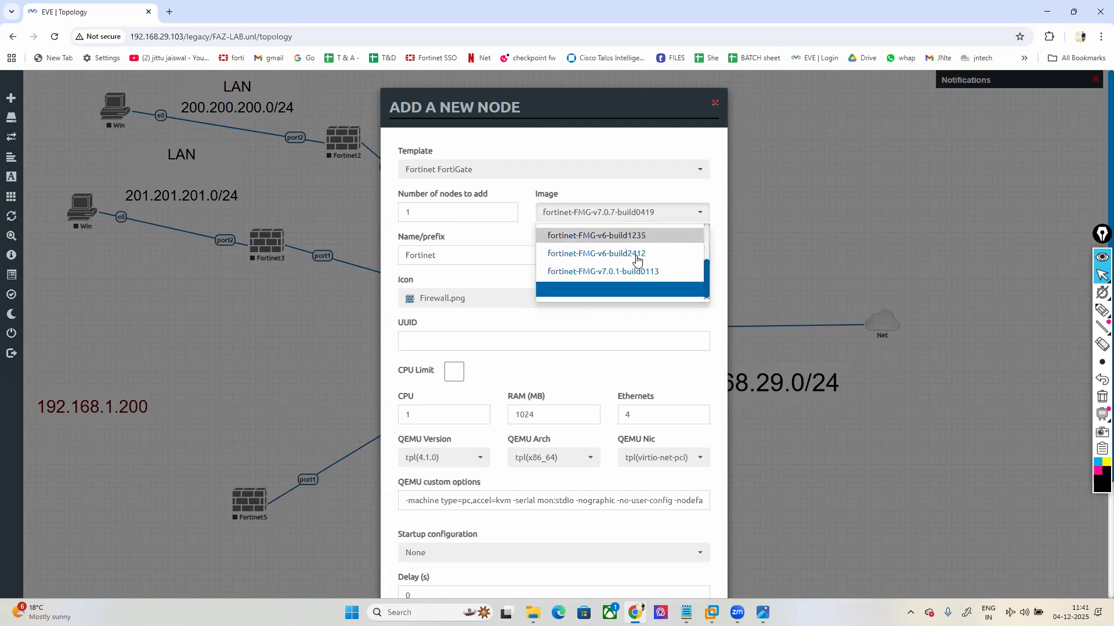
click(597, 290)
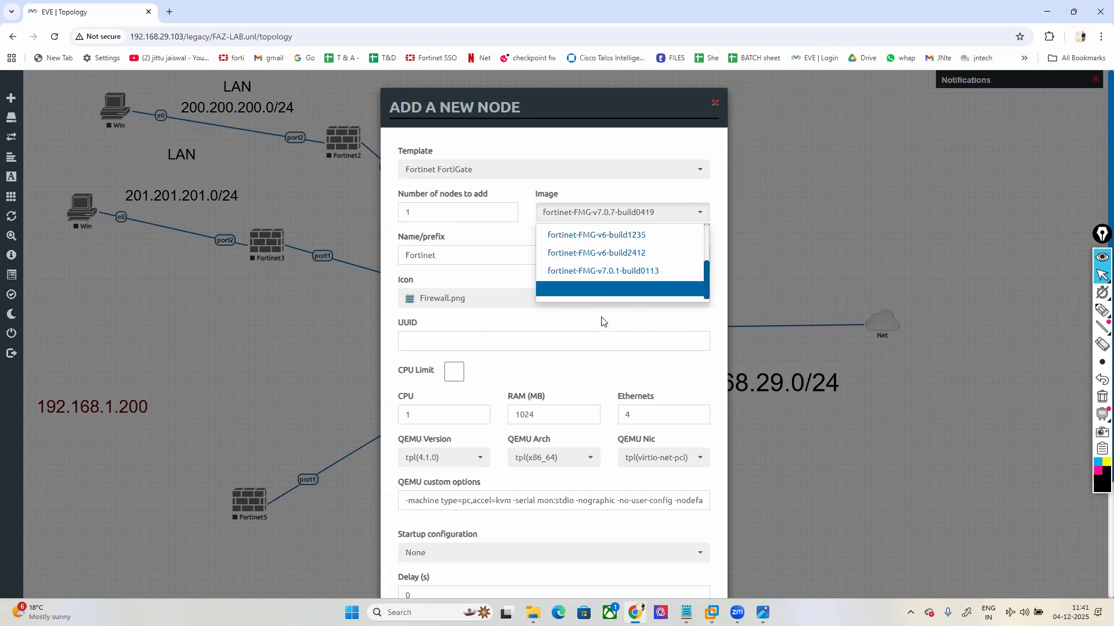
click(662, 216)
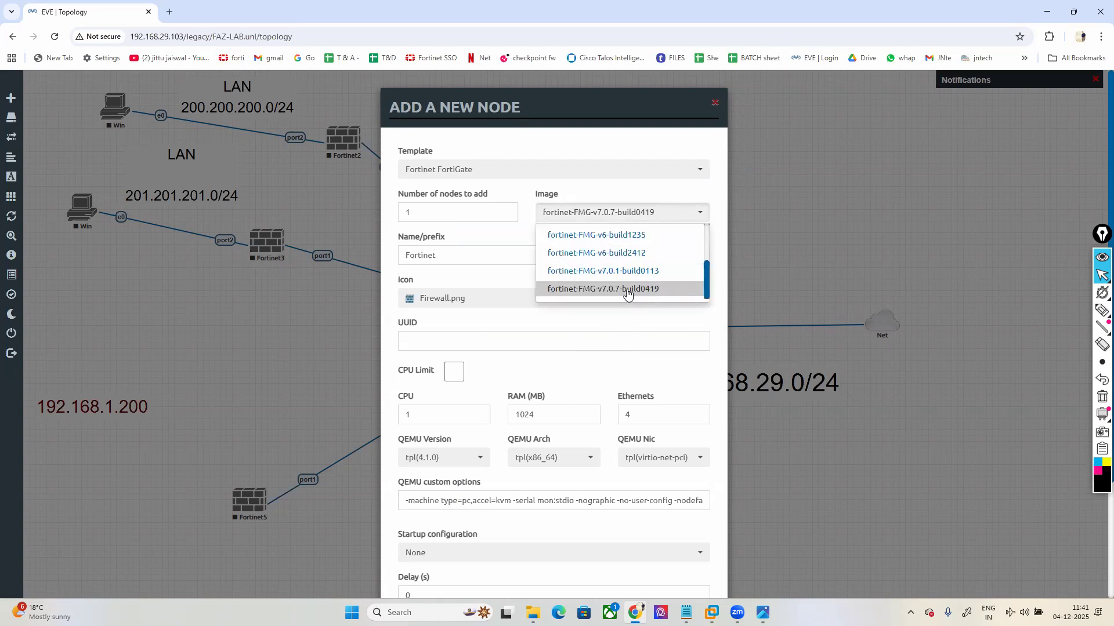
scroll(624, 275, up, 3)
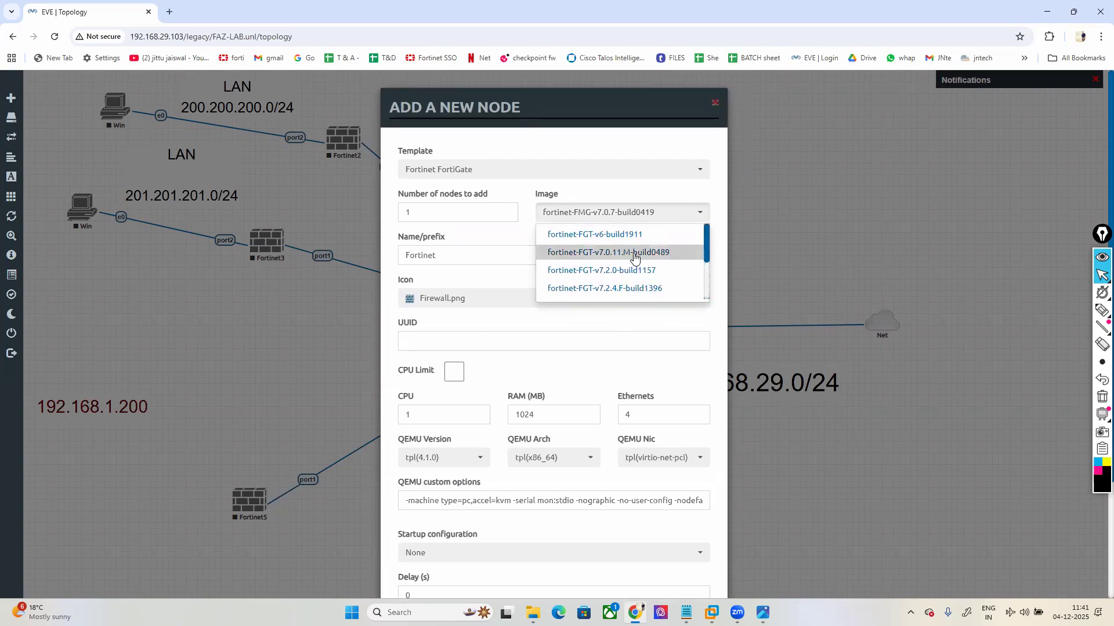
key(super)
Step: Launch WinSCP and log in over SFTP to 192.168.29.103 as root
text(win)
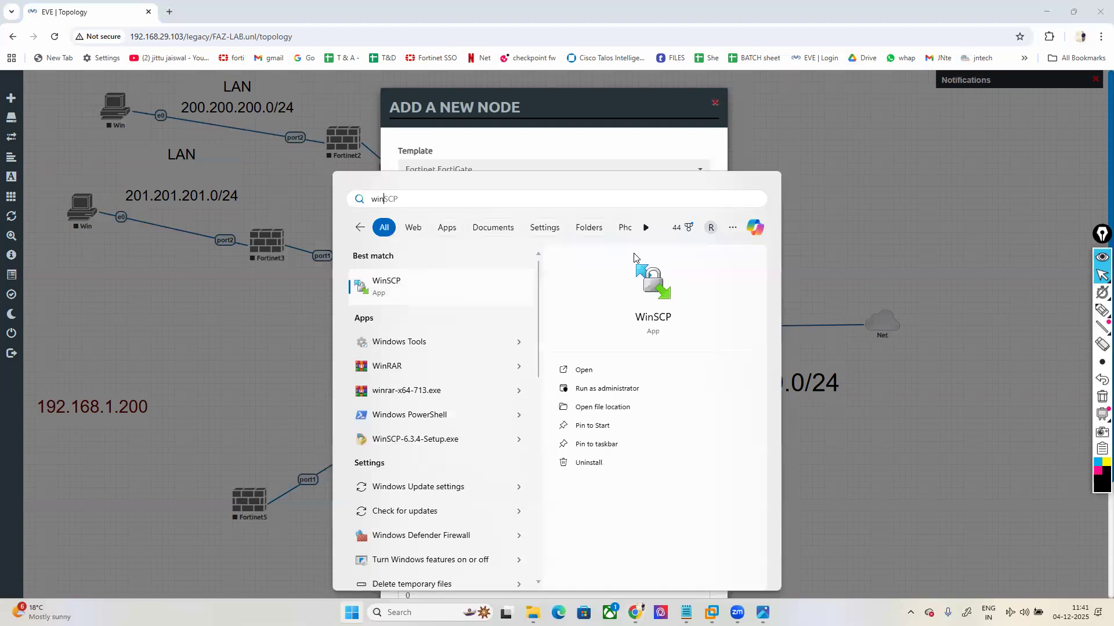
key(Return)
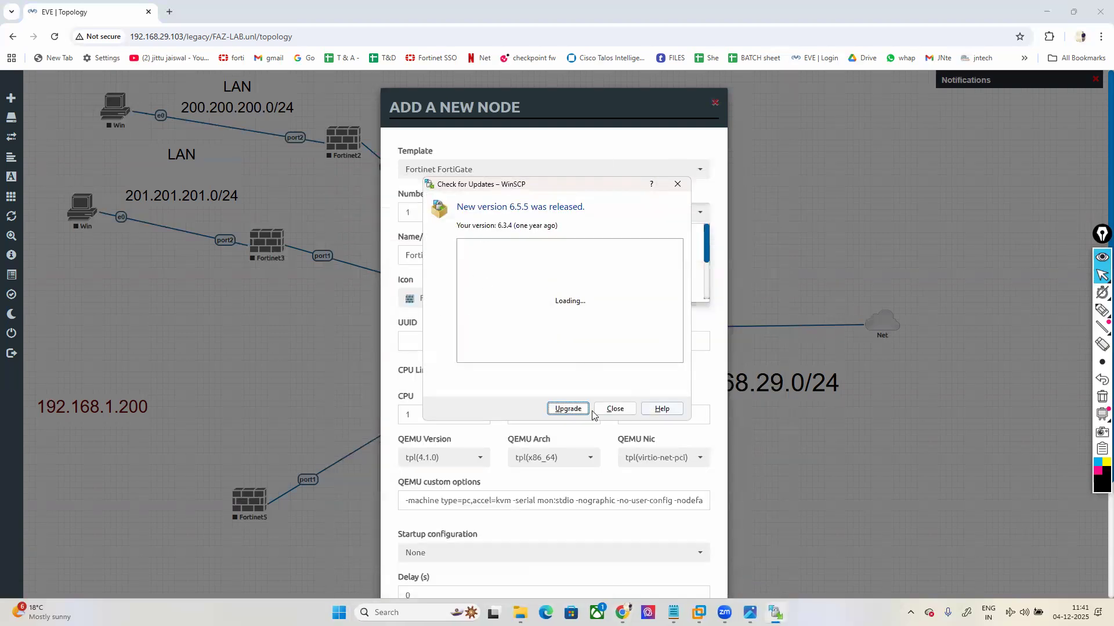
click(615, 409)
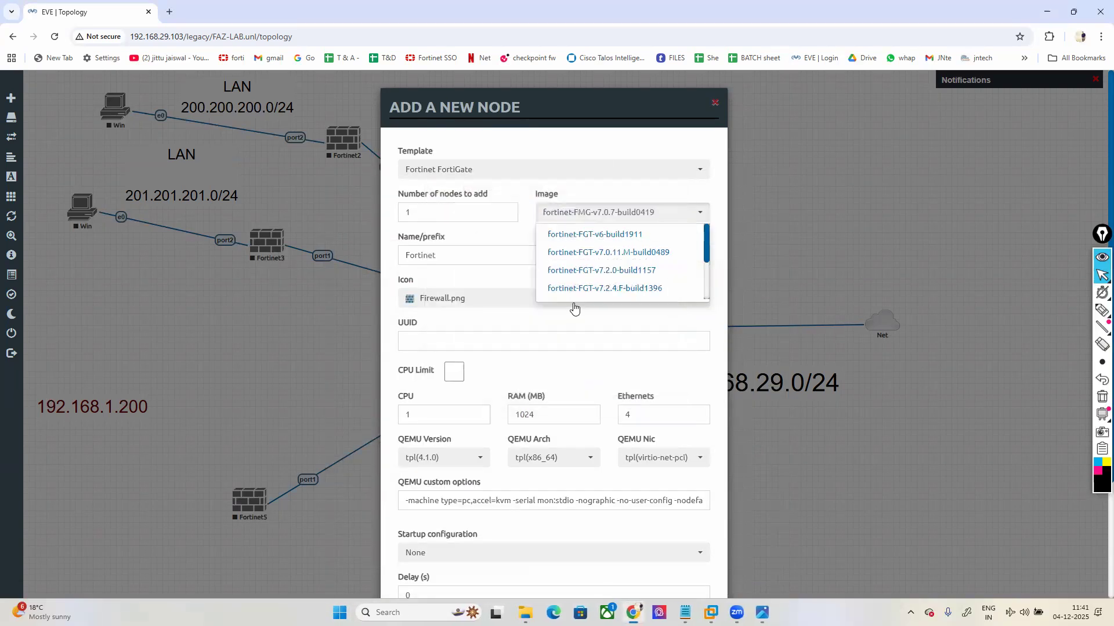
text(192.)
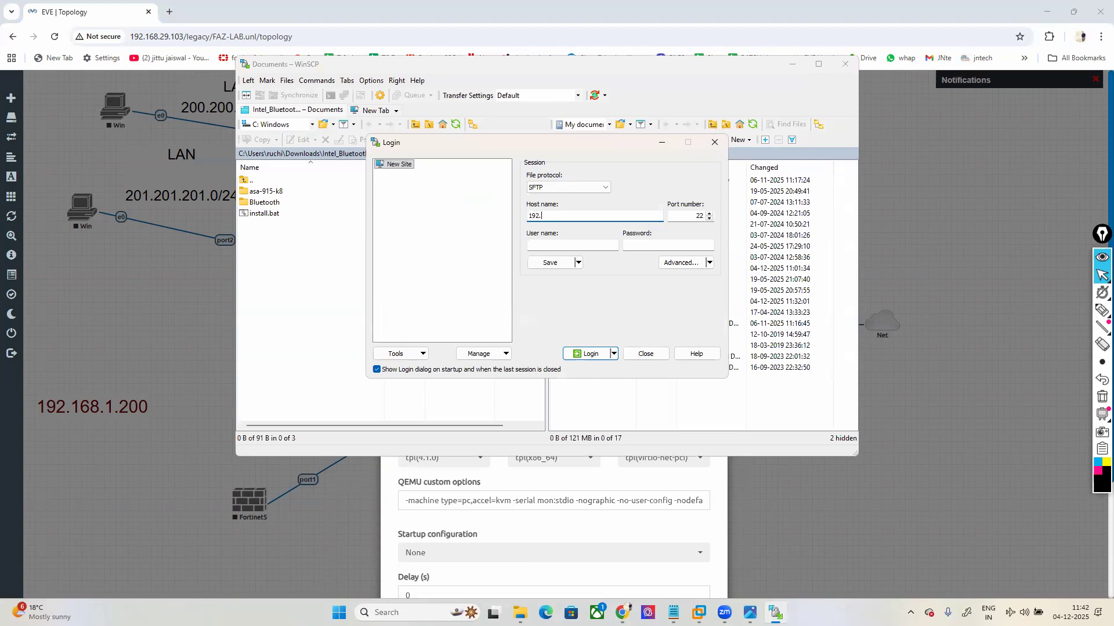
key(Tab)
key(Tab)
key(Tab)
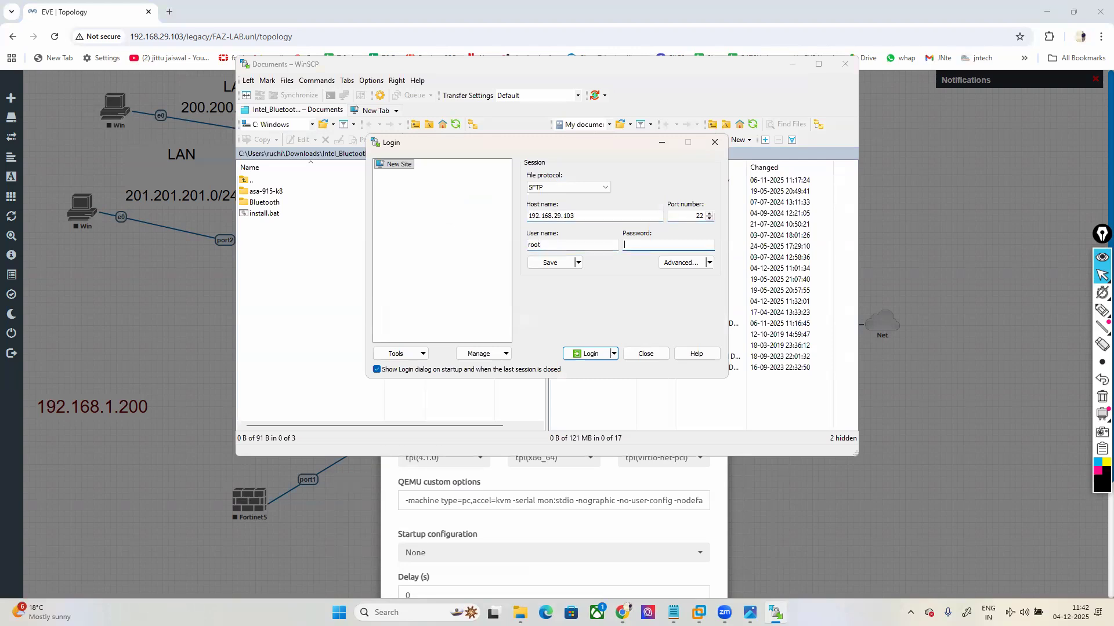
key(Return)
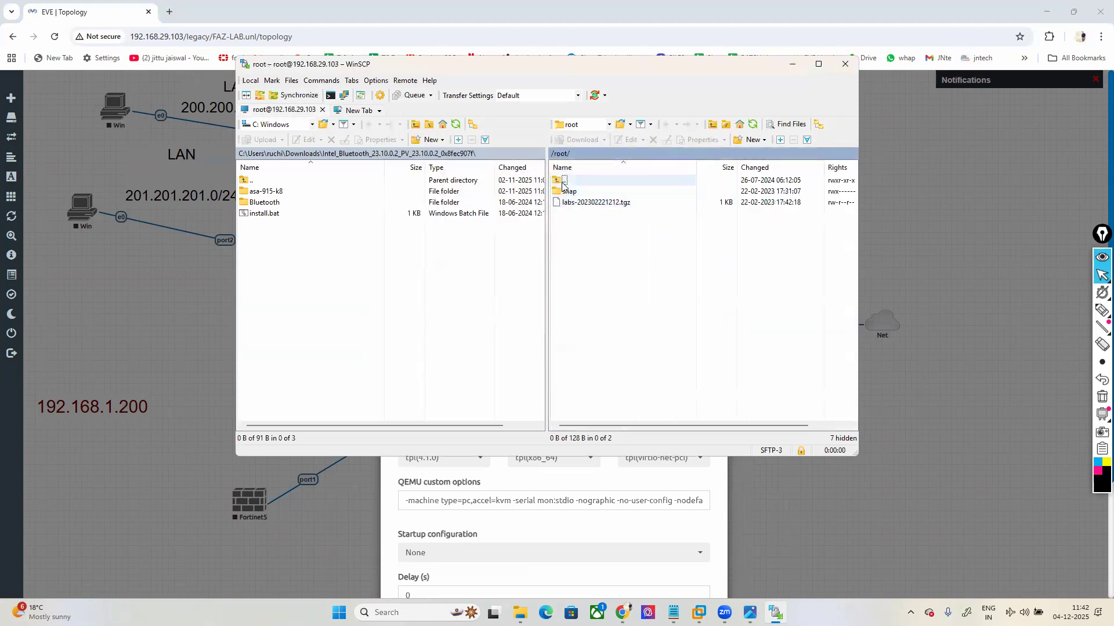
Step: Browse the server side to /opt/unetlab/addons/qemu
double_click(567, 324)
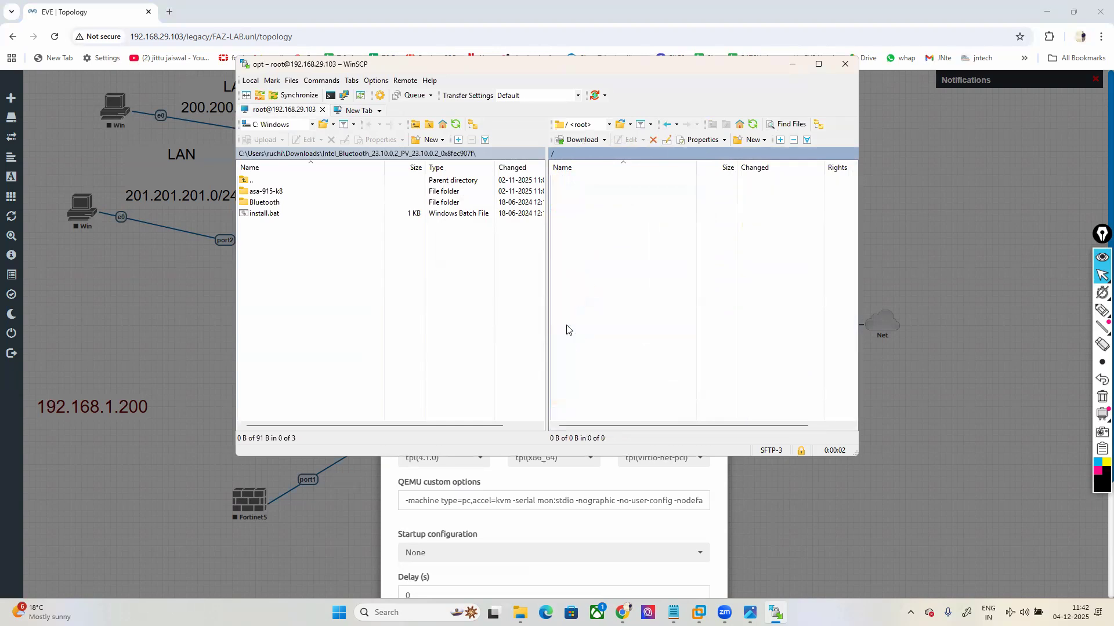
double_click(571, 335)
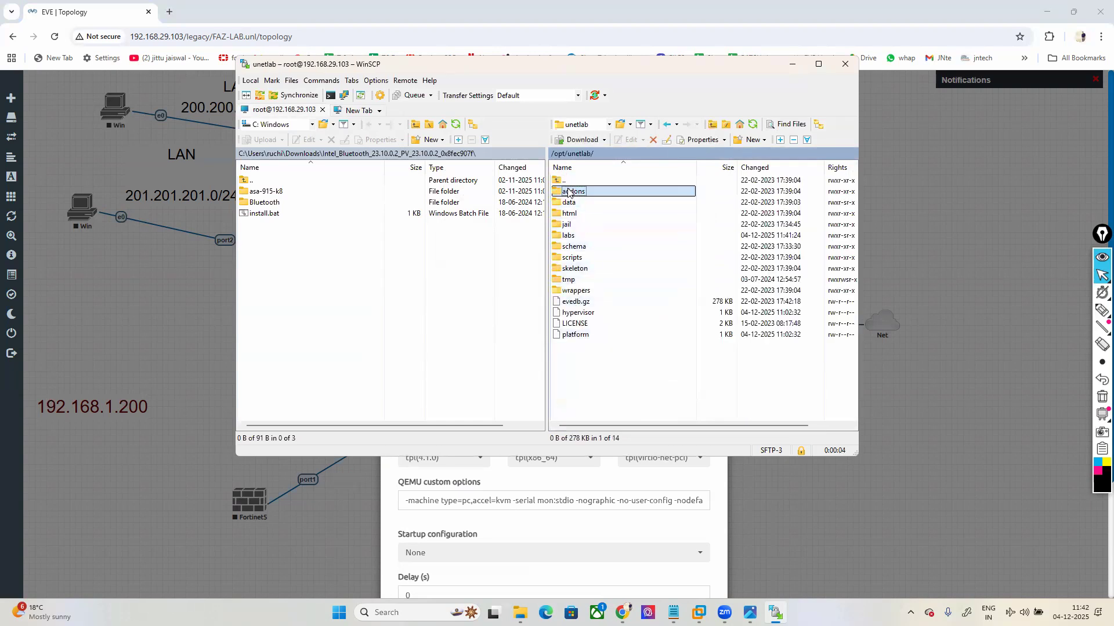
double_click(571, 191)
double_click(570, 213)
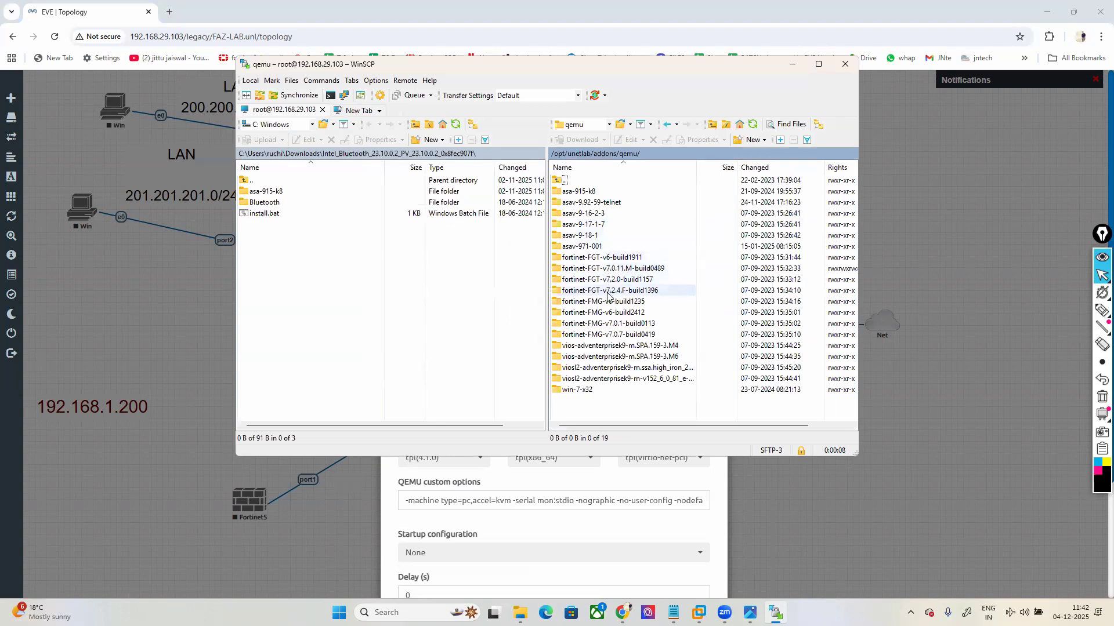
Step: Upload fortinet-FAZ-v6-build1235 from E:\DATA SLIDES WORKBOOK\Fortinet Firewall\FORTI ANALYZER to the server
click(288, 178)
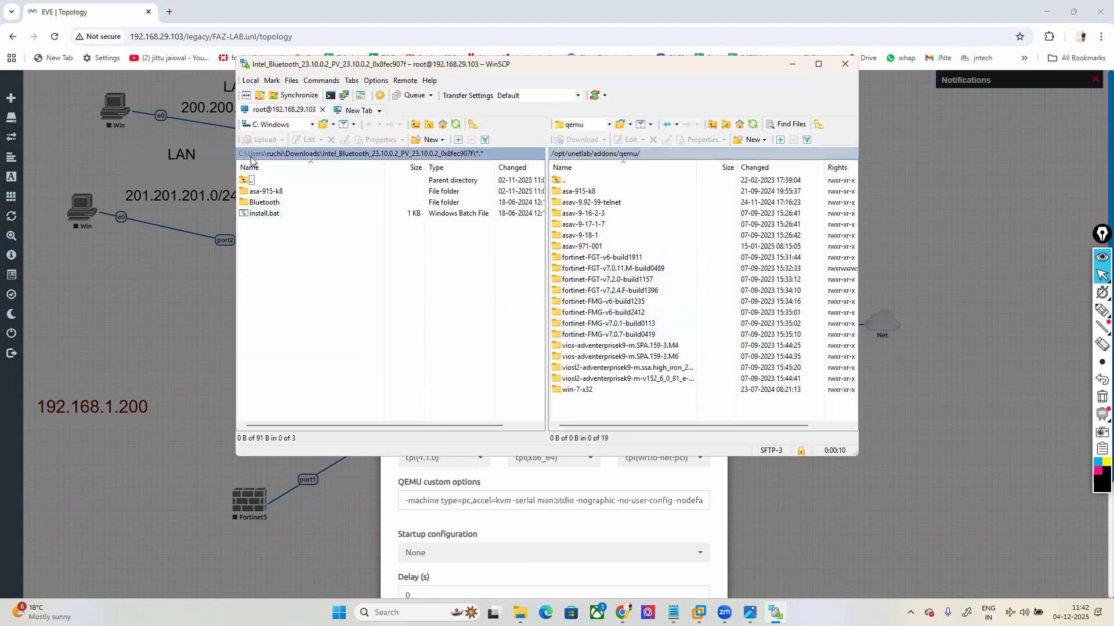
click(311, 126)
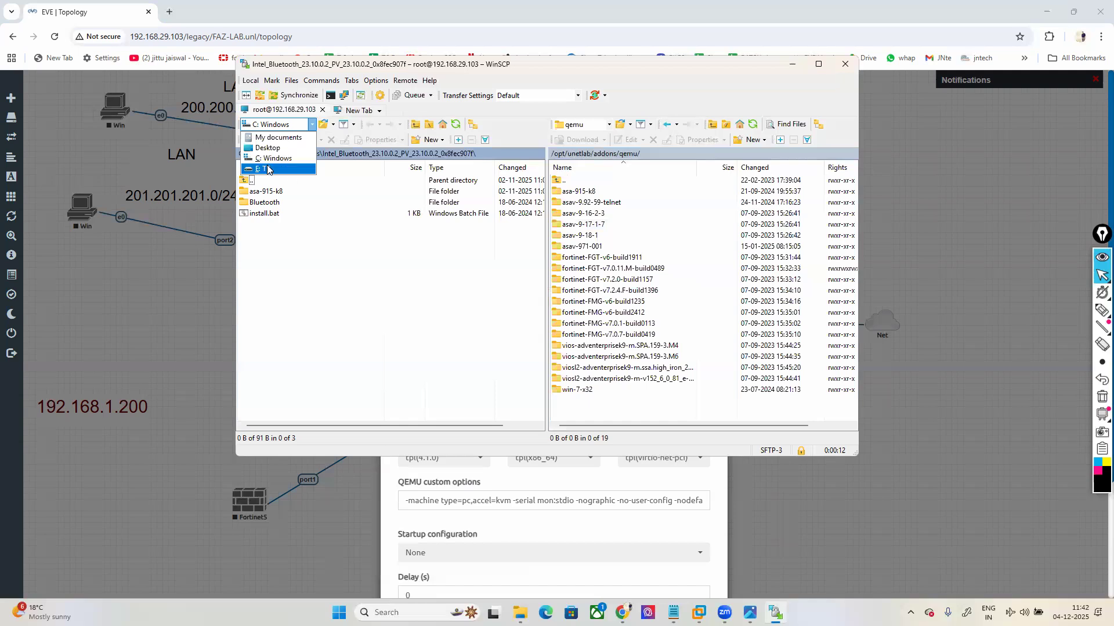
click(268, 169)
click(277, 246)
double_click(277, 246)
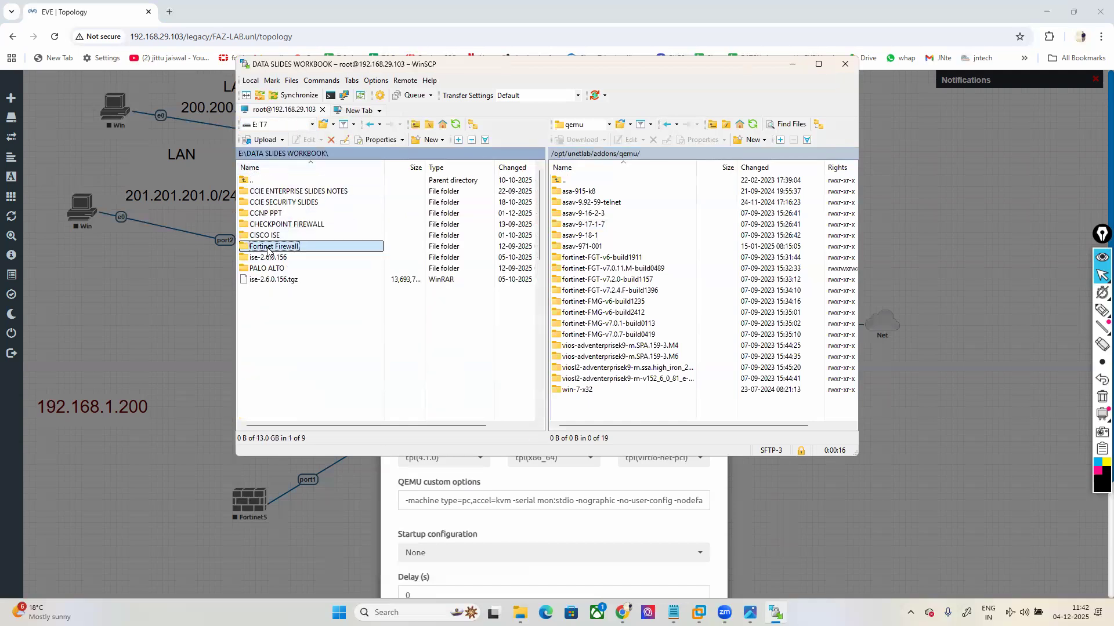
double_click(295, 243)
double_click(292, 246)
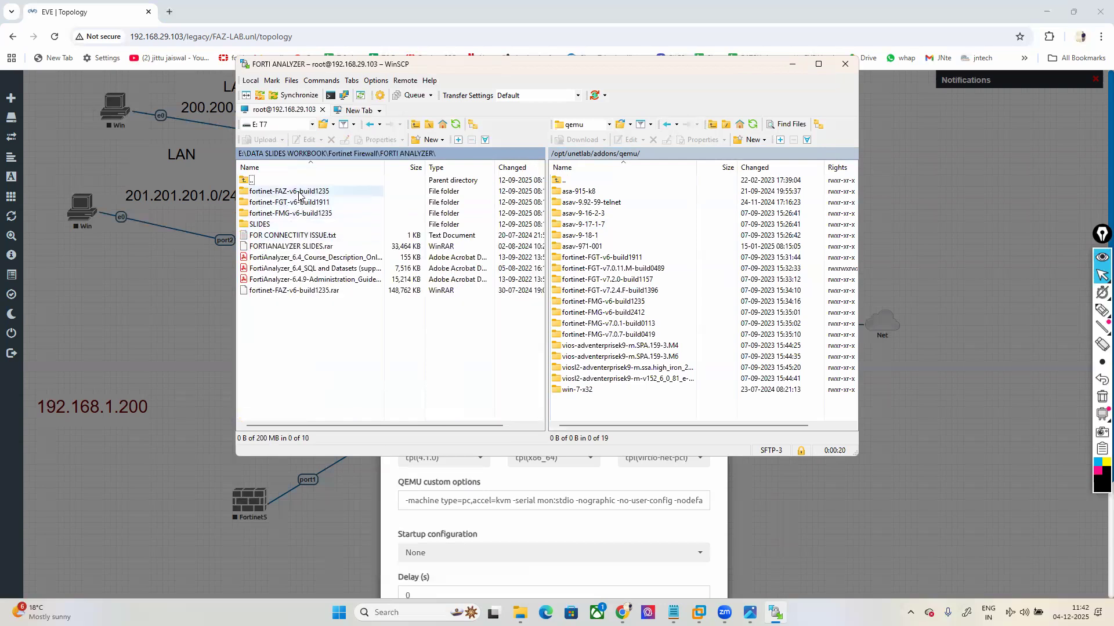
double_click(299, 192)
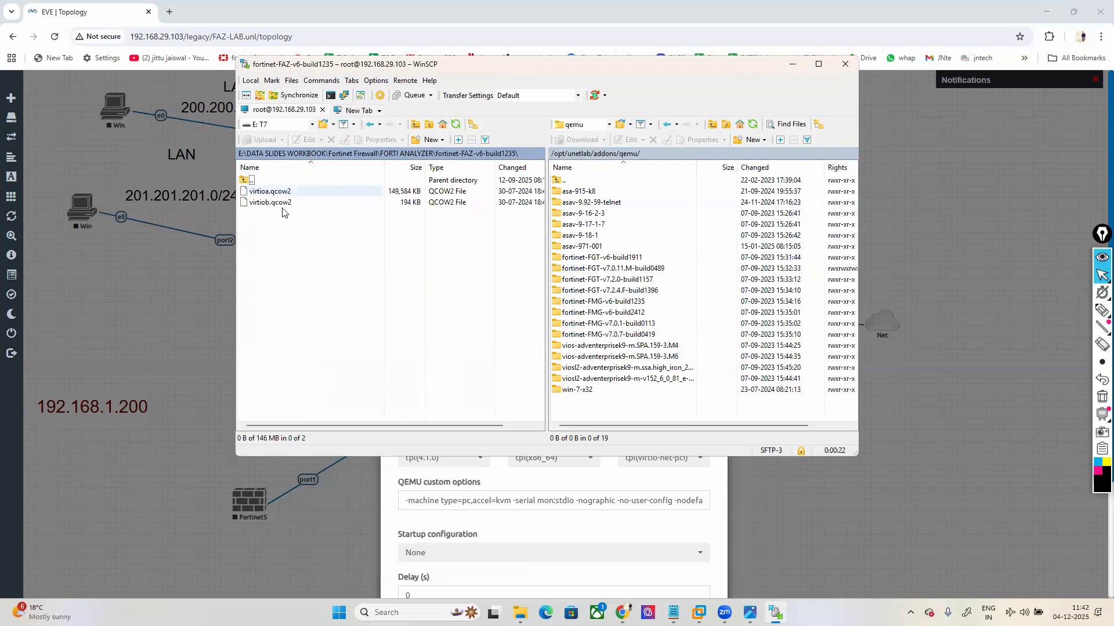
key(BackSpace)
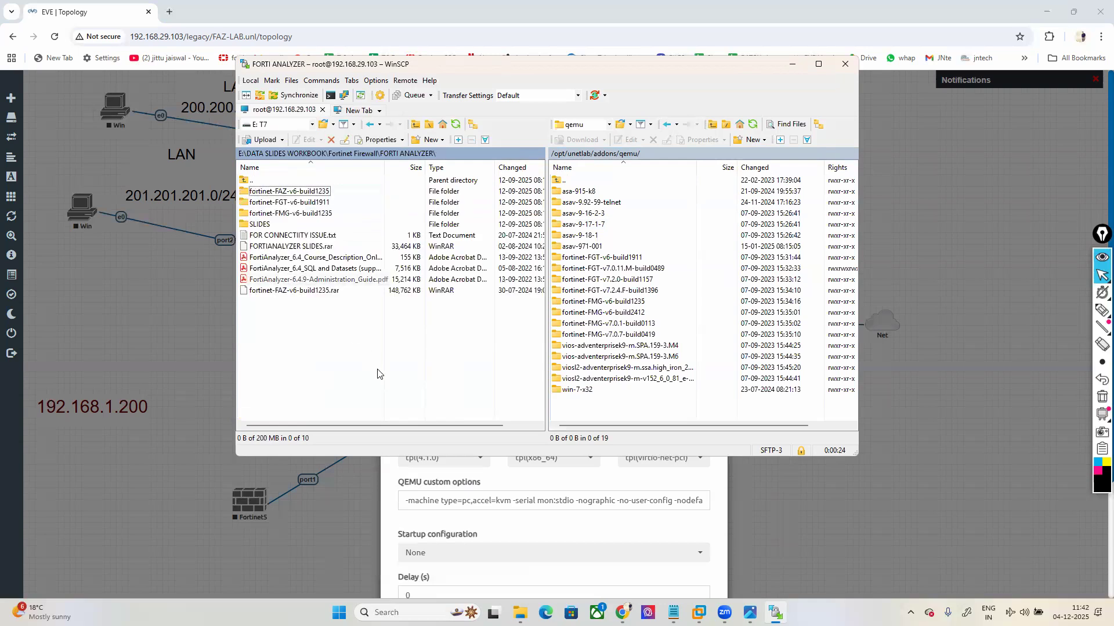
click(295, 193)
drag(294, 192, 537, 362)
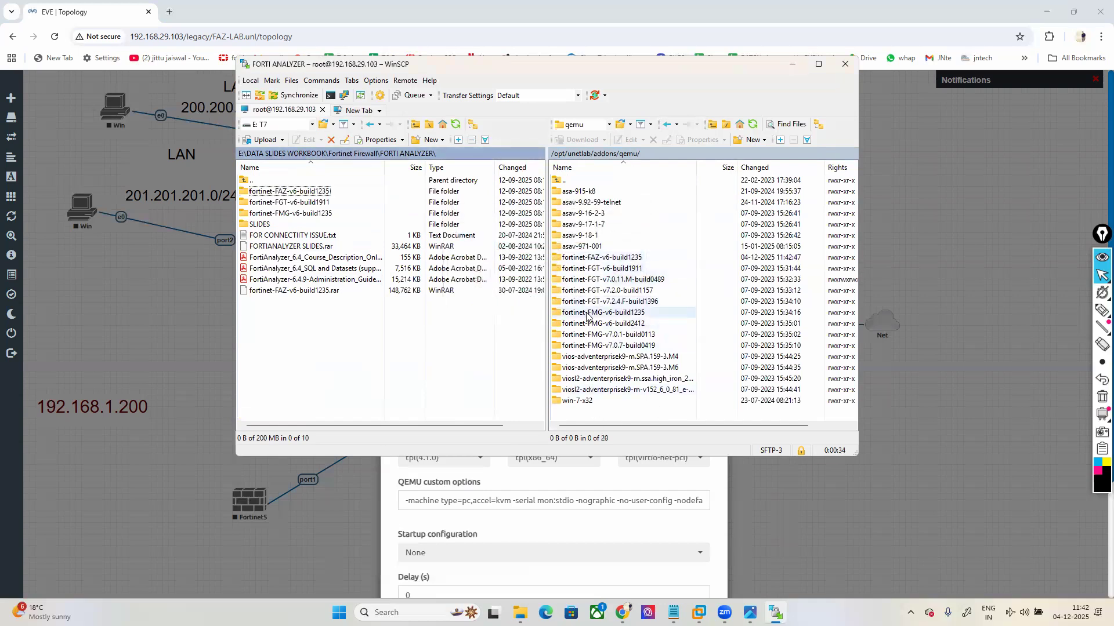
Step: Set the uploaded fortinet-FAZ-v6-build1235 folder's permissions to octal 0777
right_click(603, 258)
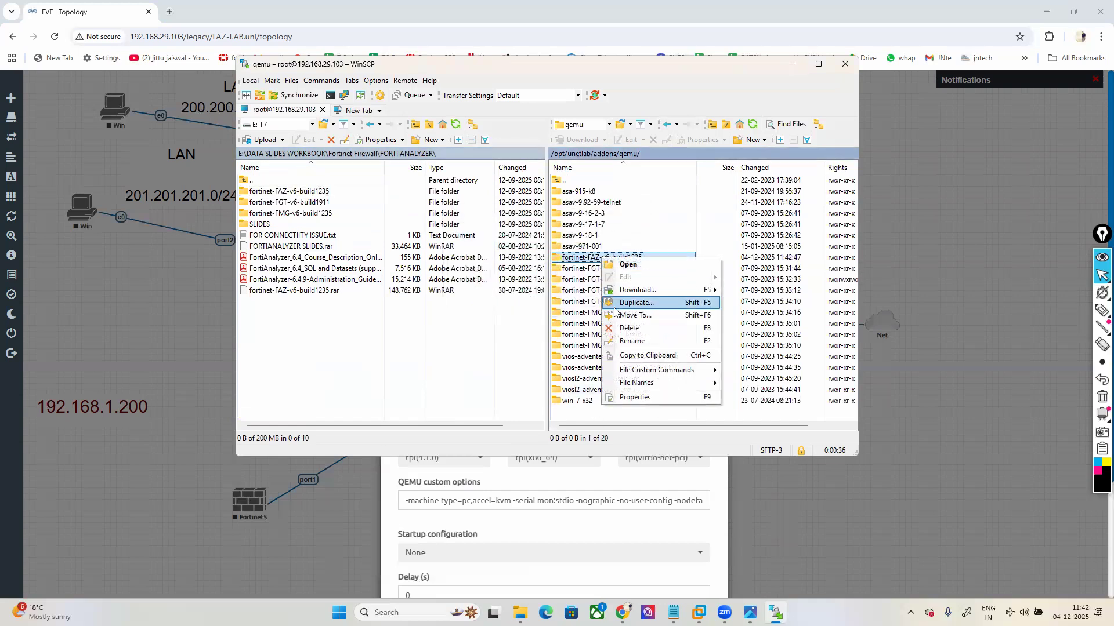
click(625, 398)
click(548, 319)
key(BackSpace)
key(BackSpace)
text(777)
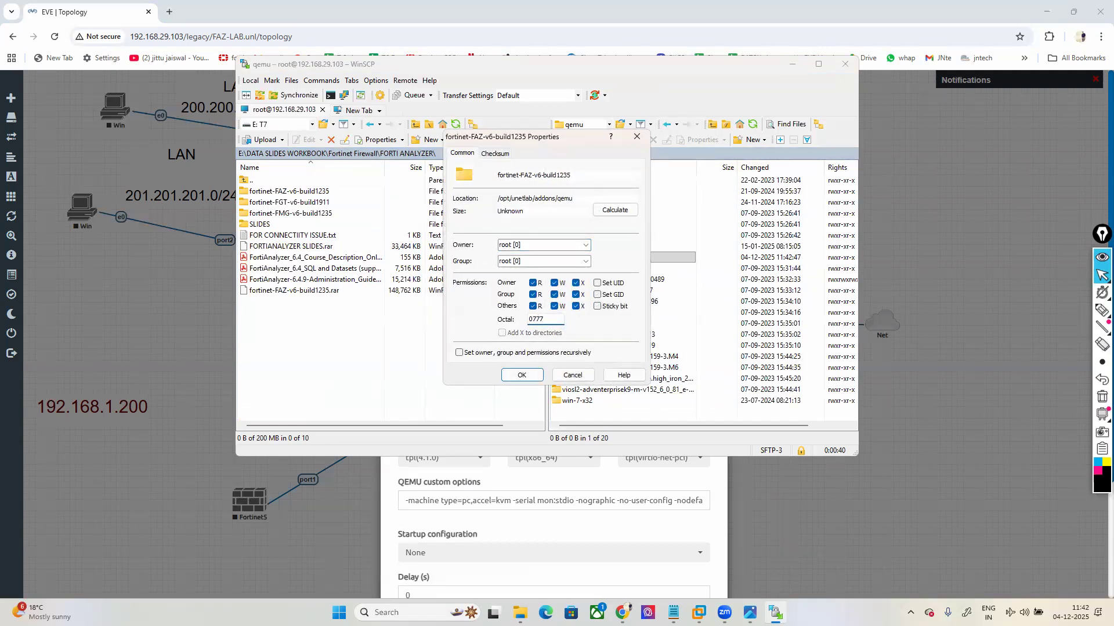
click(524, 374)
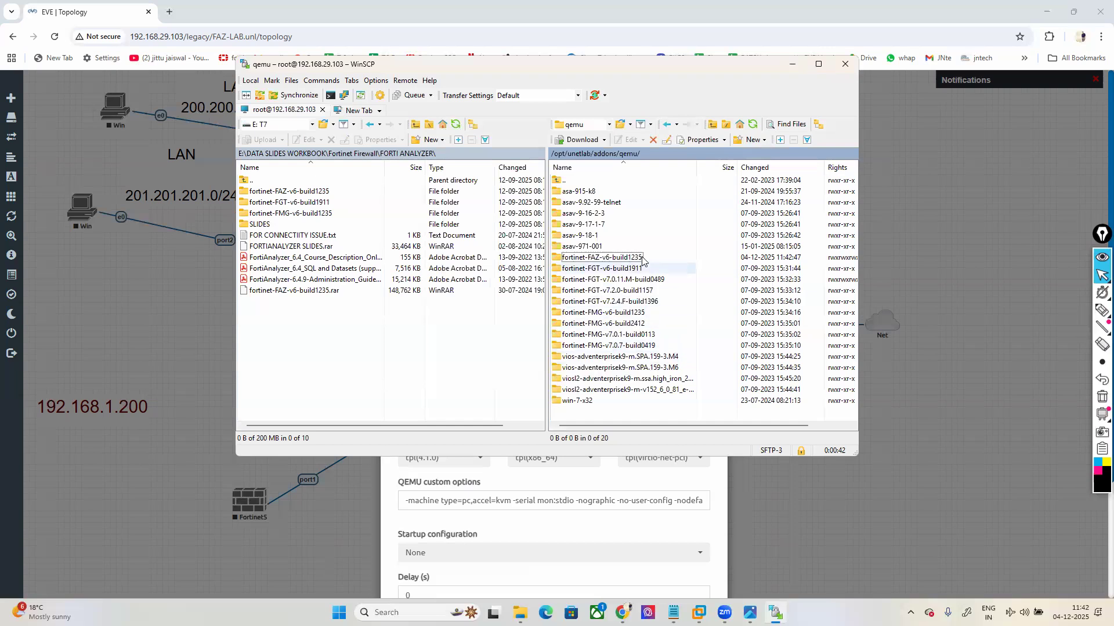
Step: Close WinSCP, terminating the session, and dismiss the leftover add-node form
click(844, 65)
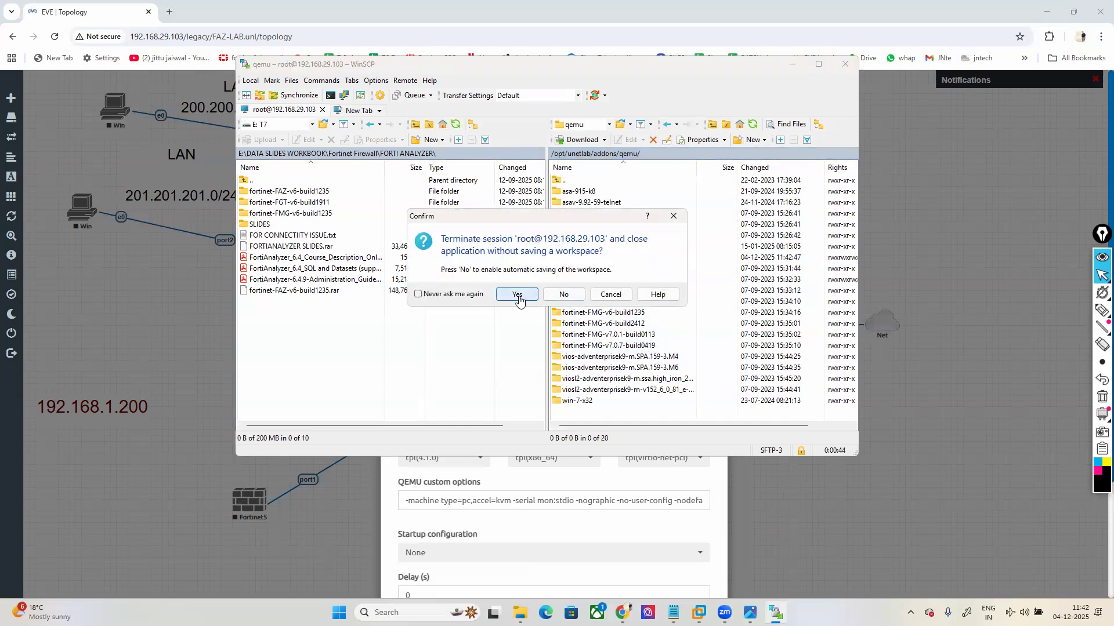
click(515, 292)
click(716, 103)
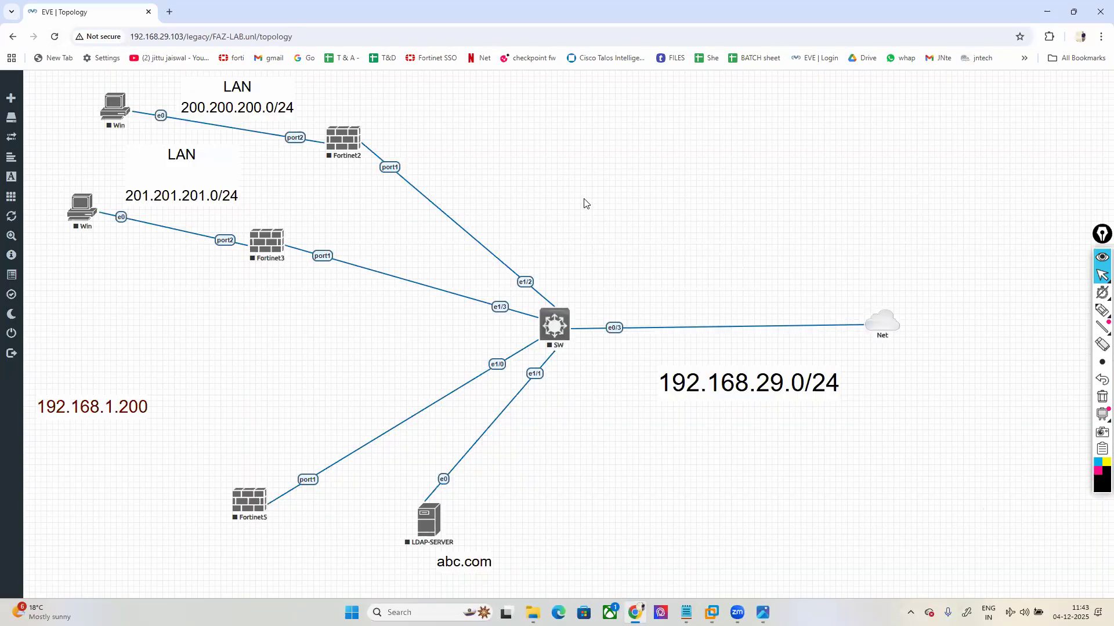
Step: Add a Fortinet FortiGate-template node using the fortinet-FAZ-v6-build1235 image
right_click(584, 203)
click(612, 224)
text(Fo)
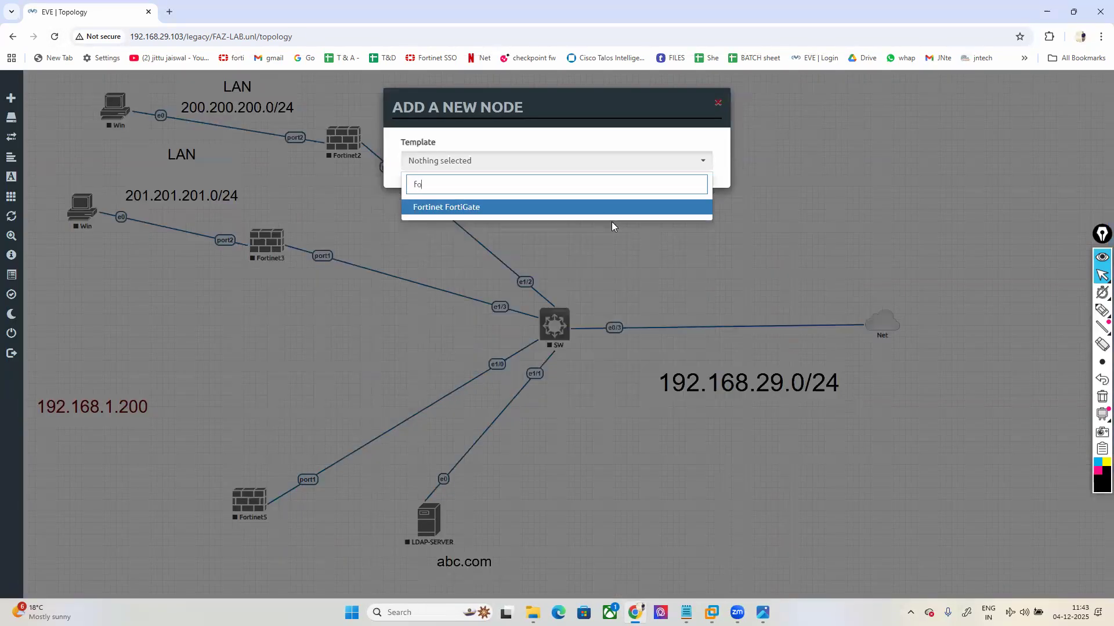
click(584, 211)
click(623, 216)
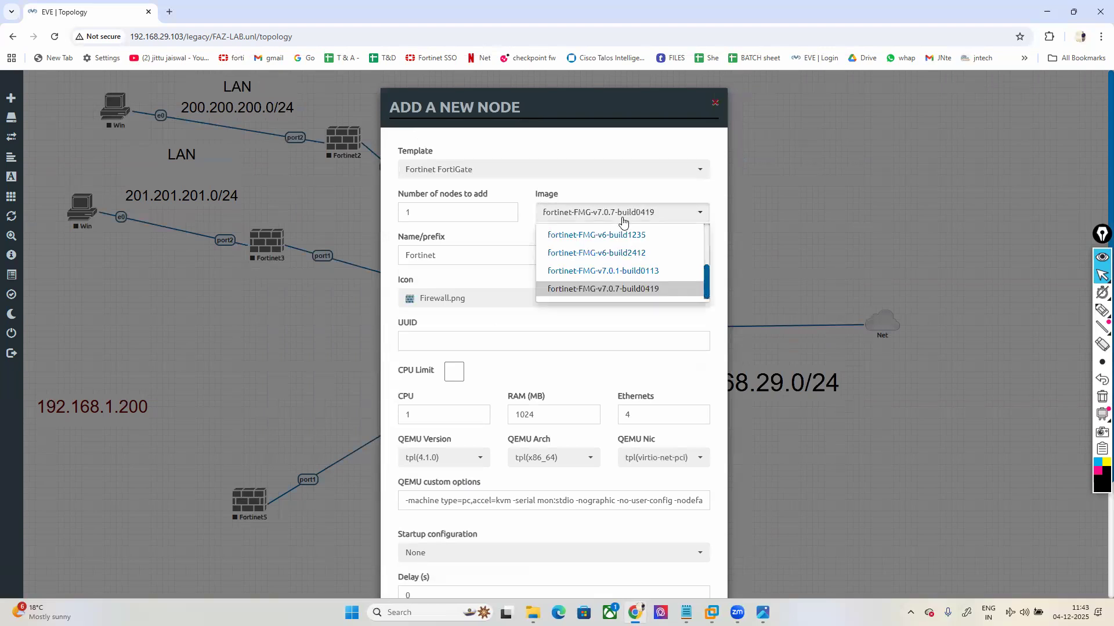
scroll(622, 221, down, 1)
scroll(621, 221, up, 5)
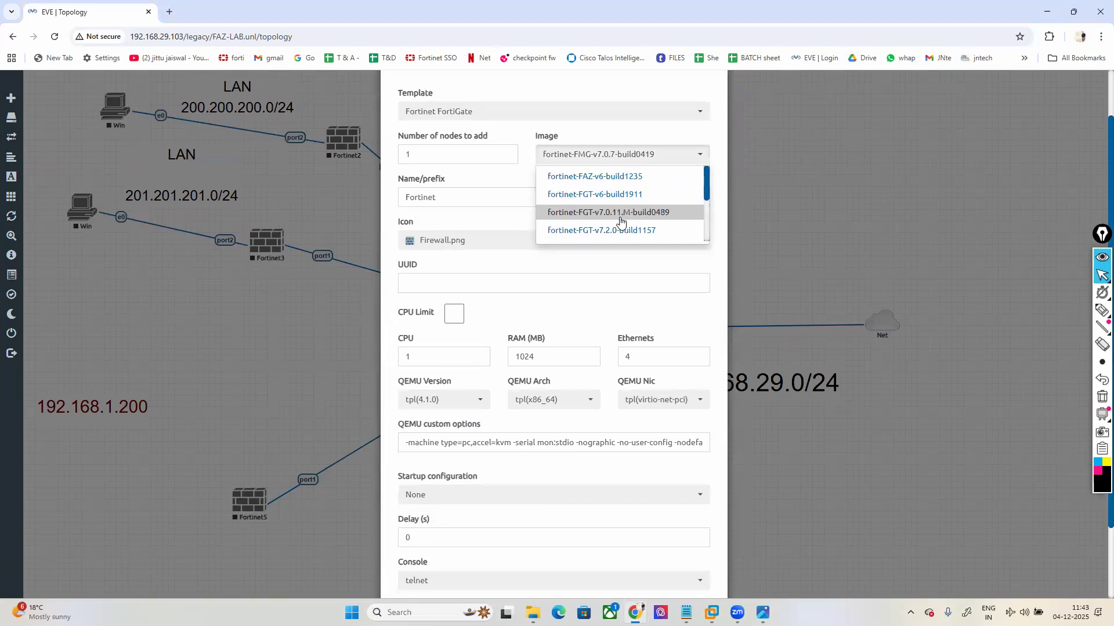
click(604, 179)
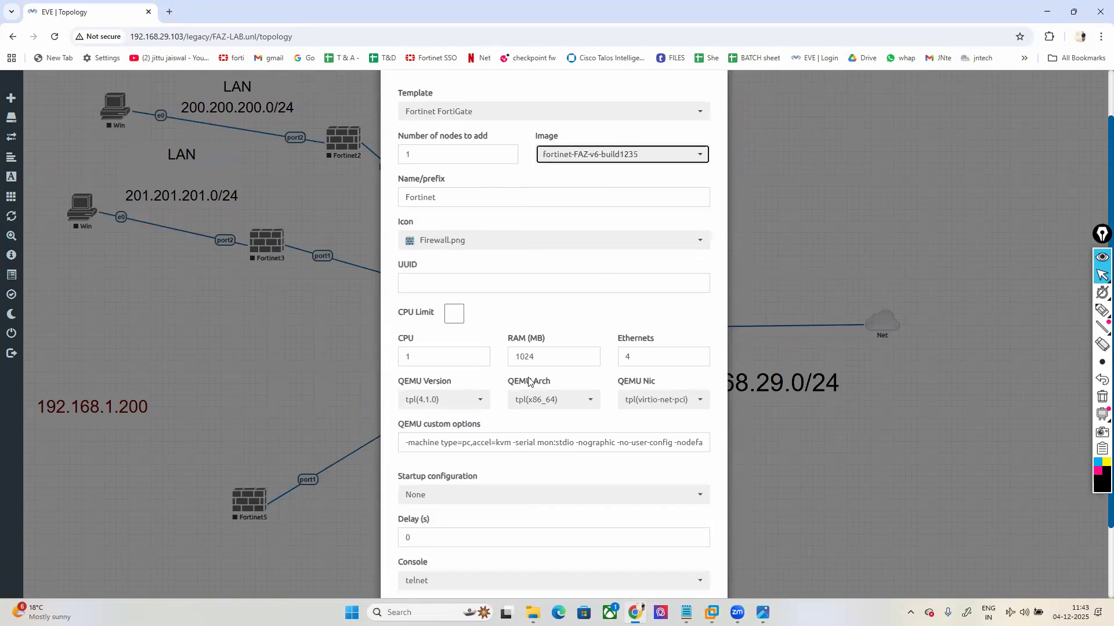
Step: Give it 4096 MB RAM, 2 CPUs, name FAZ, save, and drag a link from SW
double_click(510, 357)
text(4096)
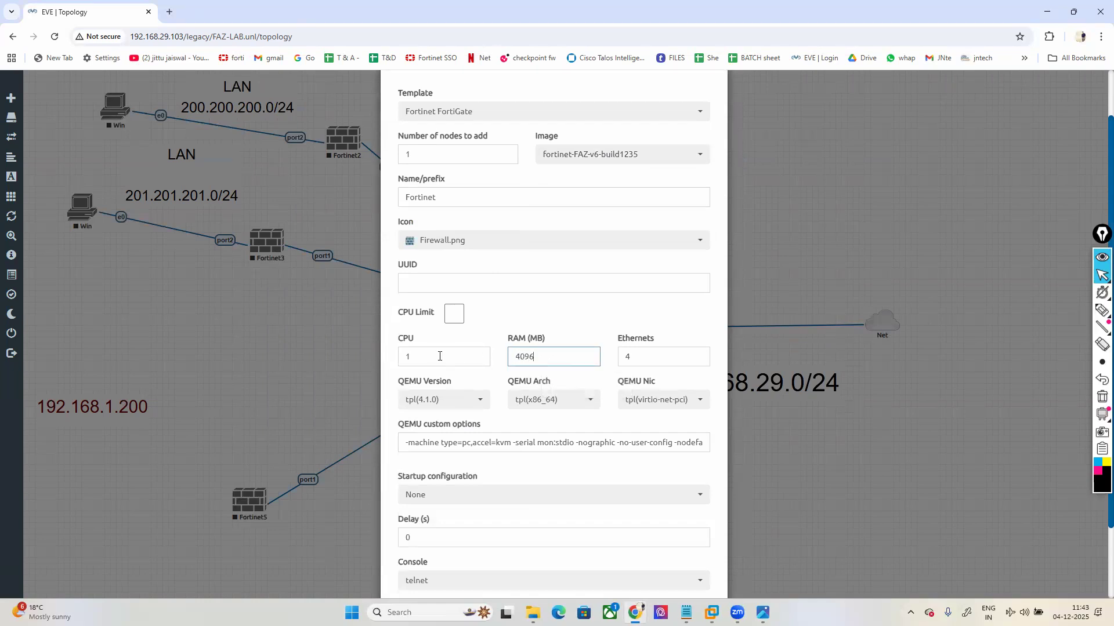
double_click(440, 356)
text(2)
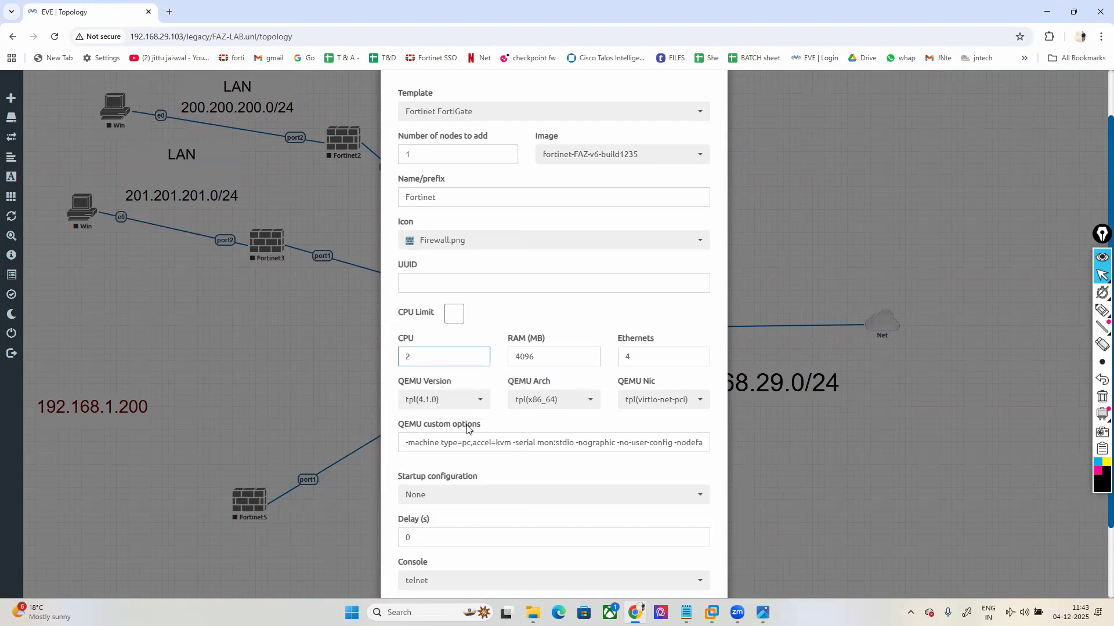
drag(440, 197, 342, 201)
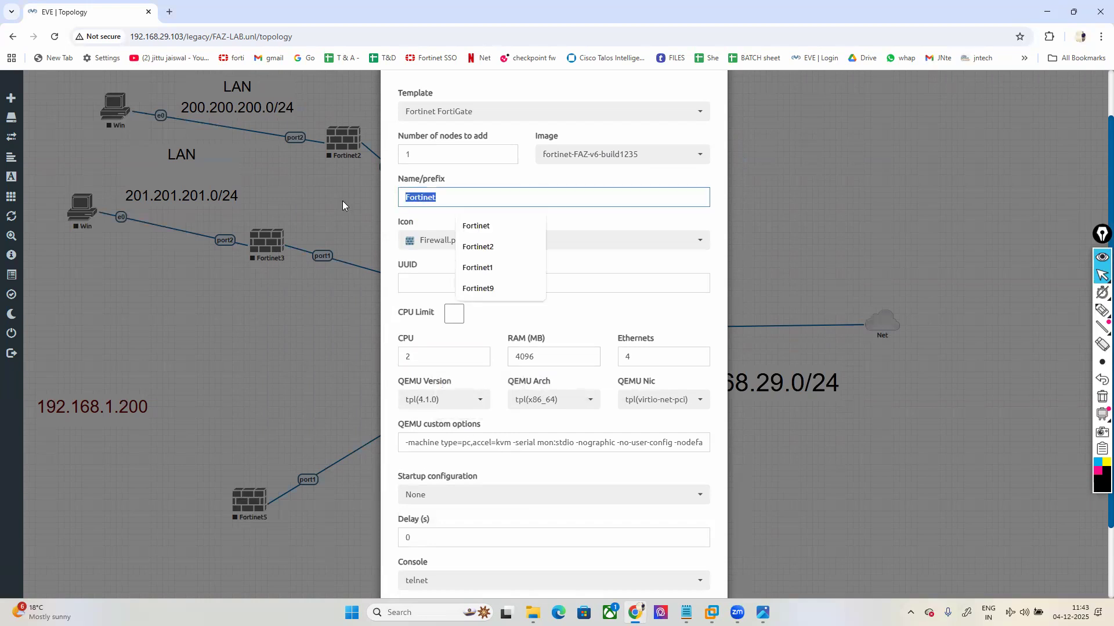
text(FAZ)
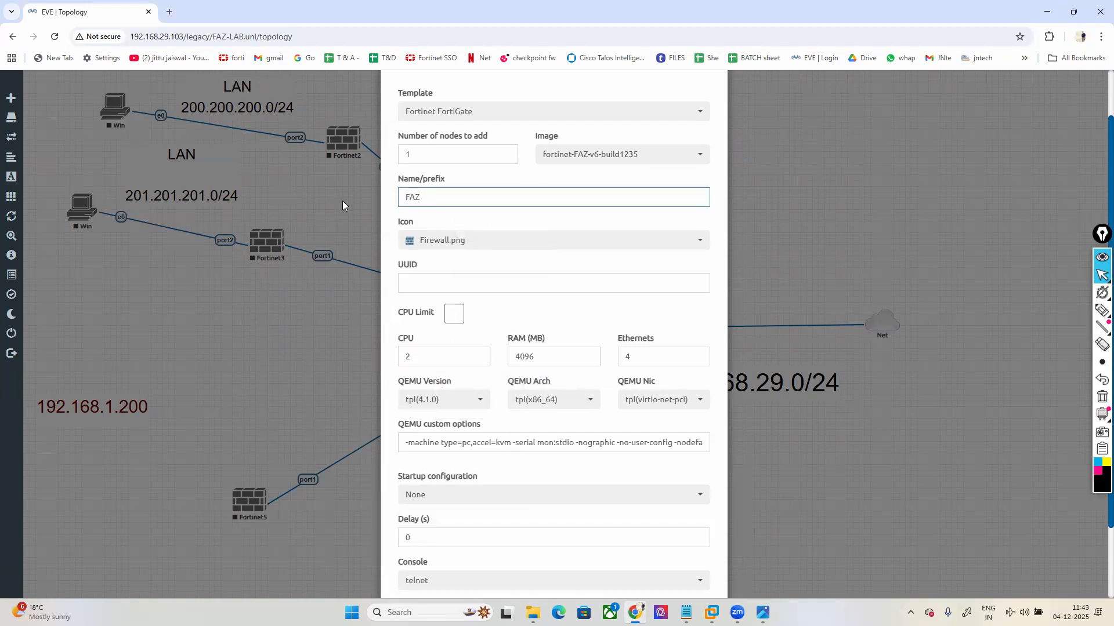
scroll(484, 550, down, 2)
click(492, 559)
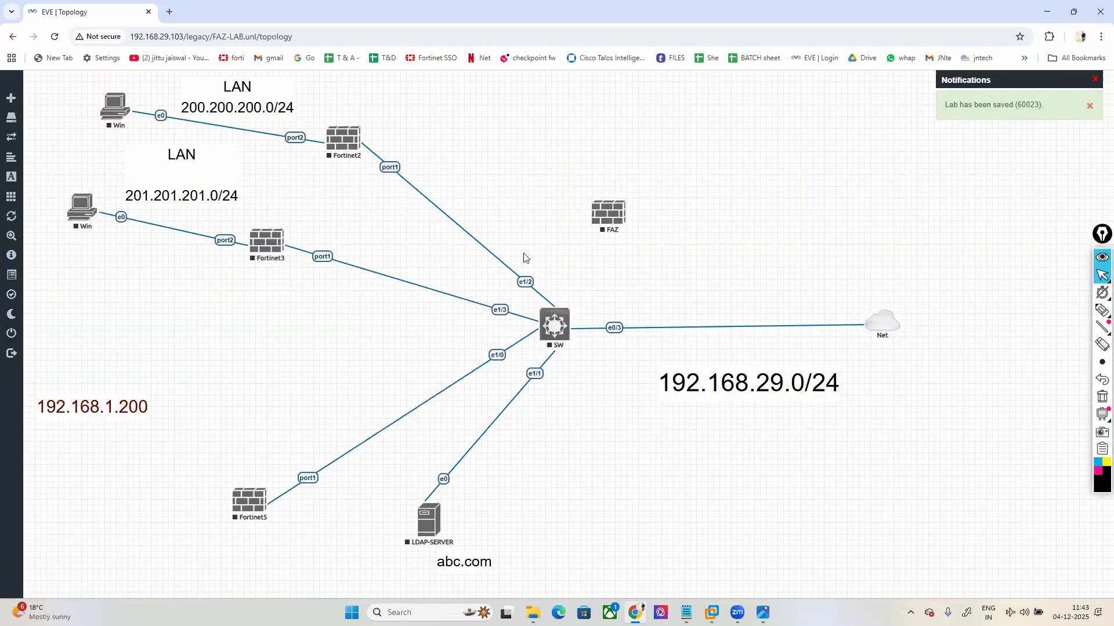
drag(603, 225, 234, 372)
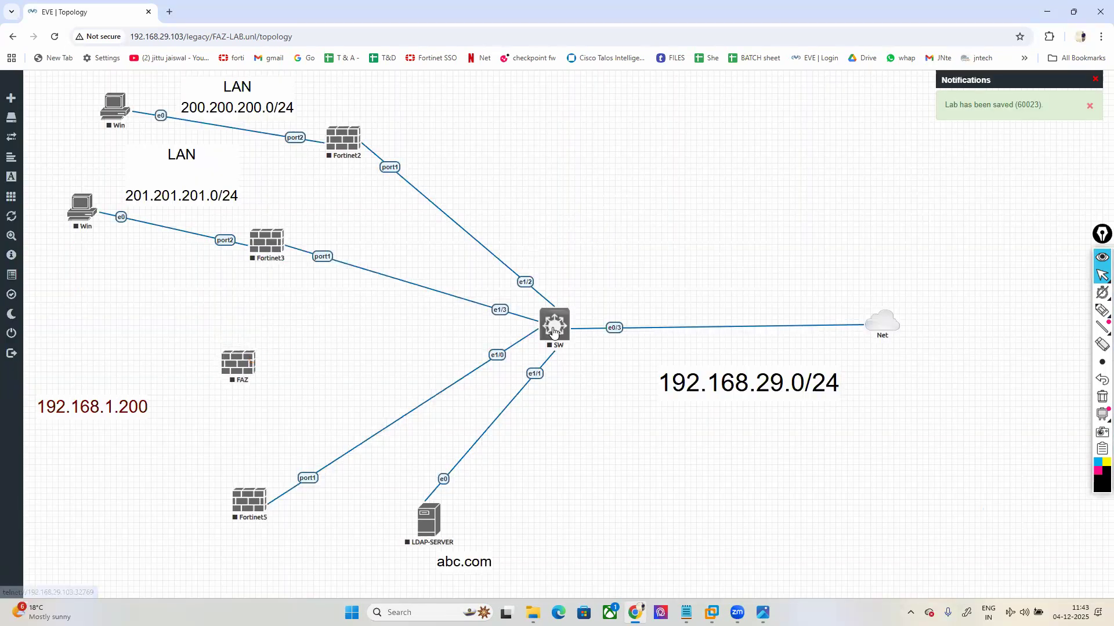
drag(568, 323, 239, 364)
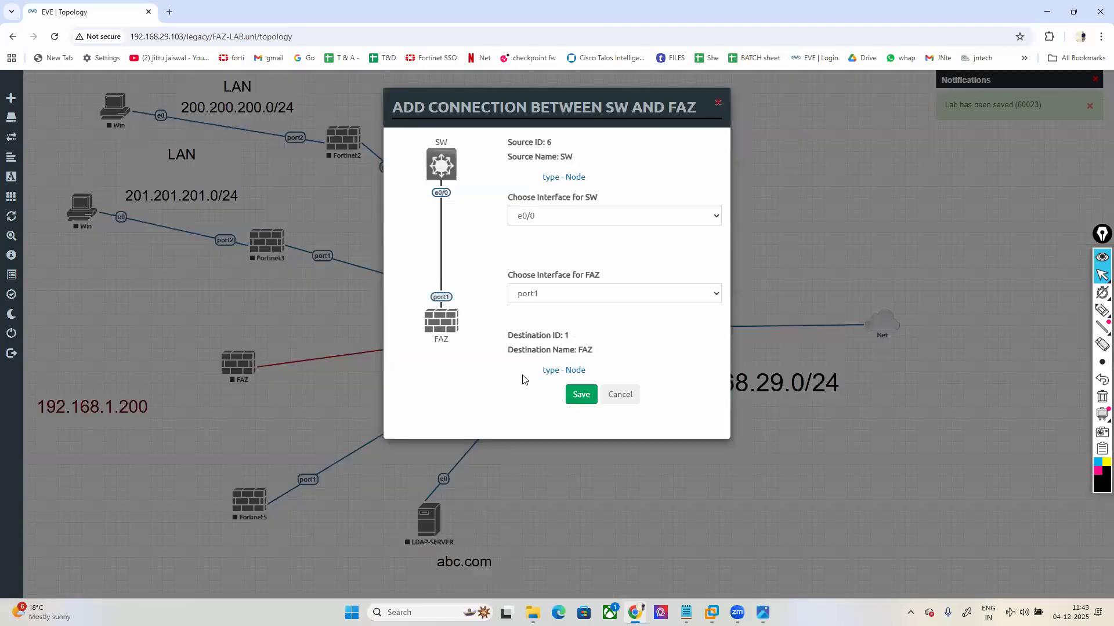
Step: Save the SW e0/0 to FAZ port1 link and relabel the FAZ address 192.168.29.198/24
click(583, 394)
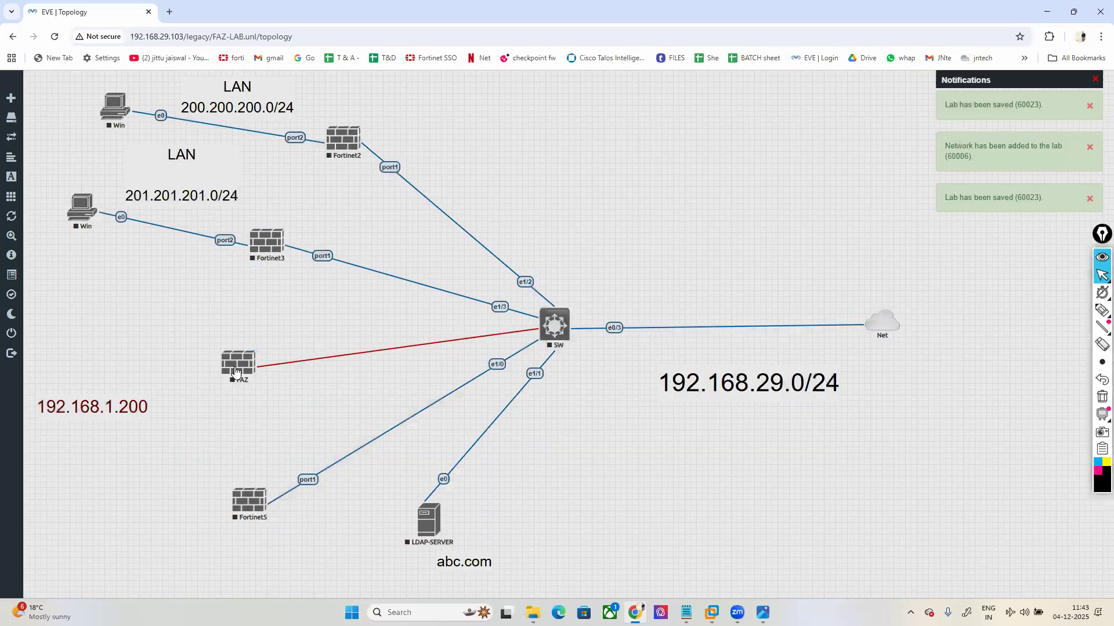
drag(227, 374, 233, 400)
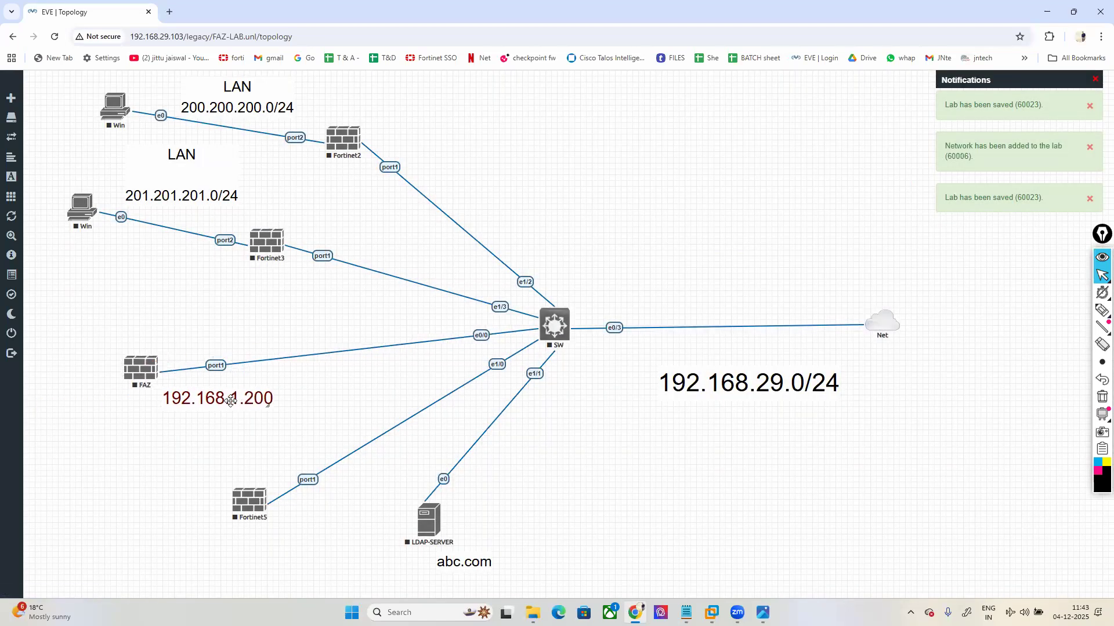
text(19)
key(ctrl+a)
text(192.168.29.)
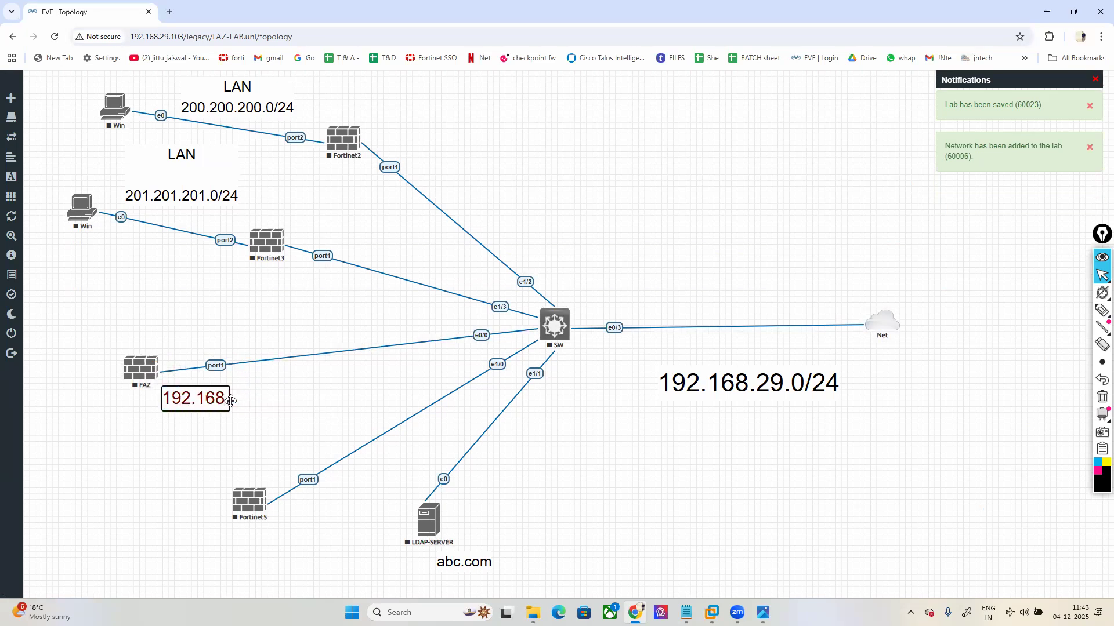
text(198)
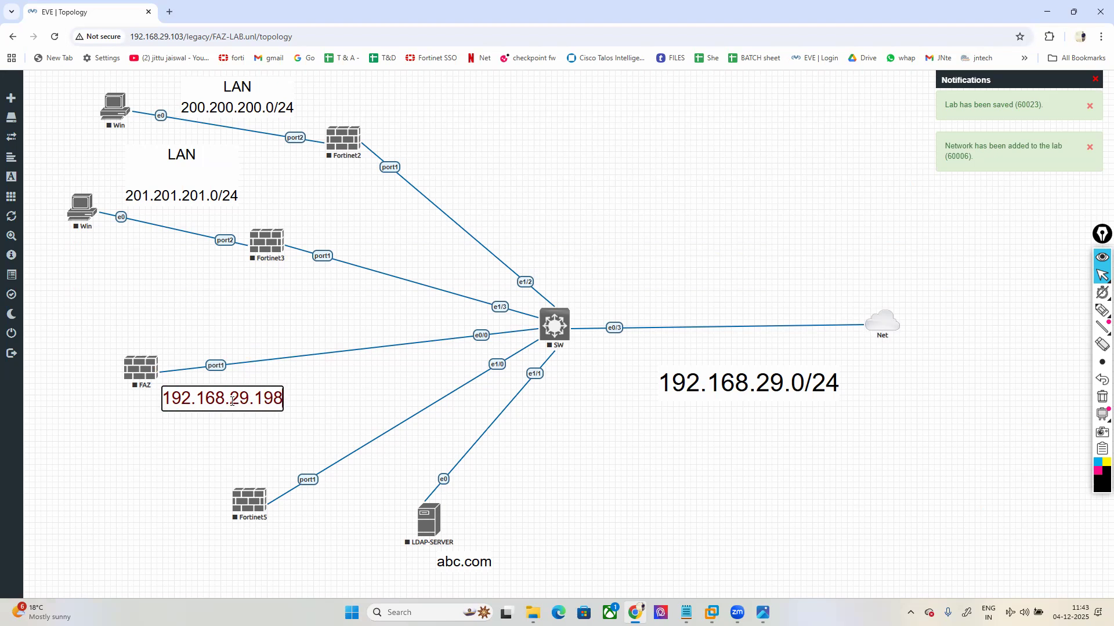
text(/24)
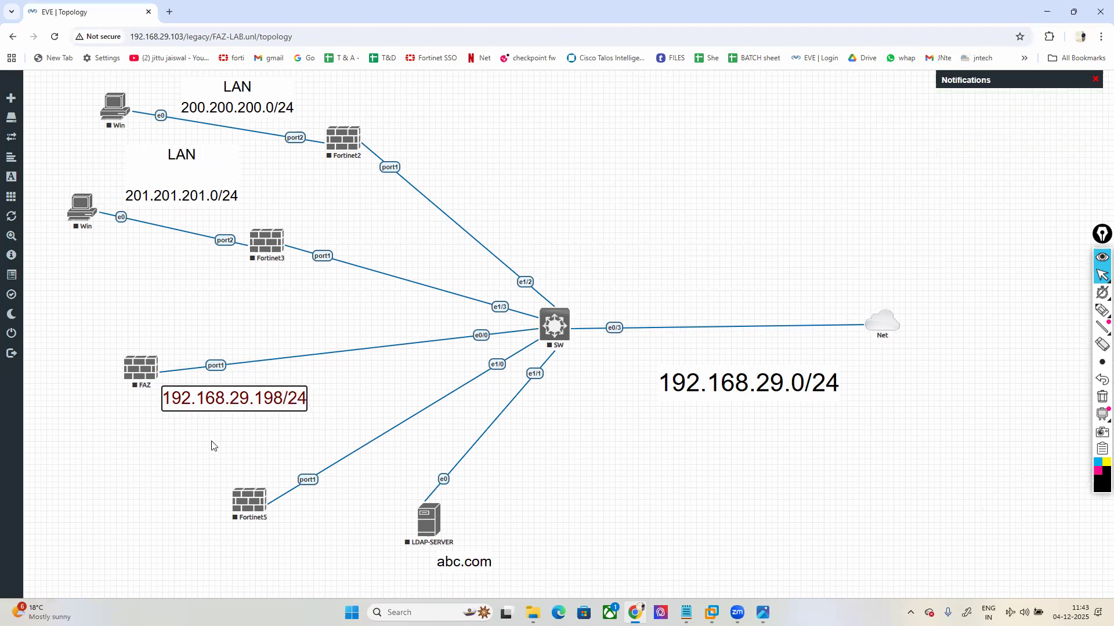
click(215, 446)
Step: Rearrange FAZ, its IP label, Fortinet5, Fortinet3, LDAP-SERVER and abc.com on the canvas
drag(242, 405, 233, 402)
drag(152, 372, 107, 392)
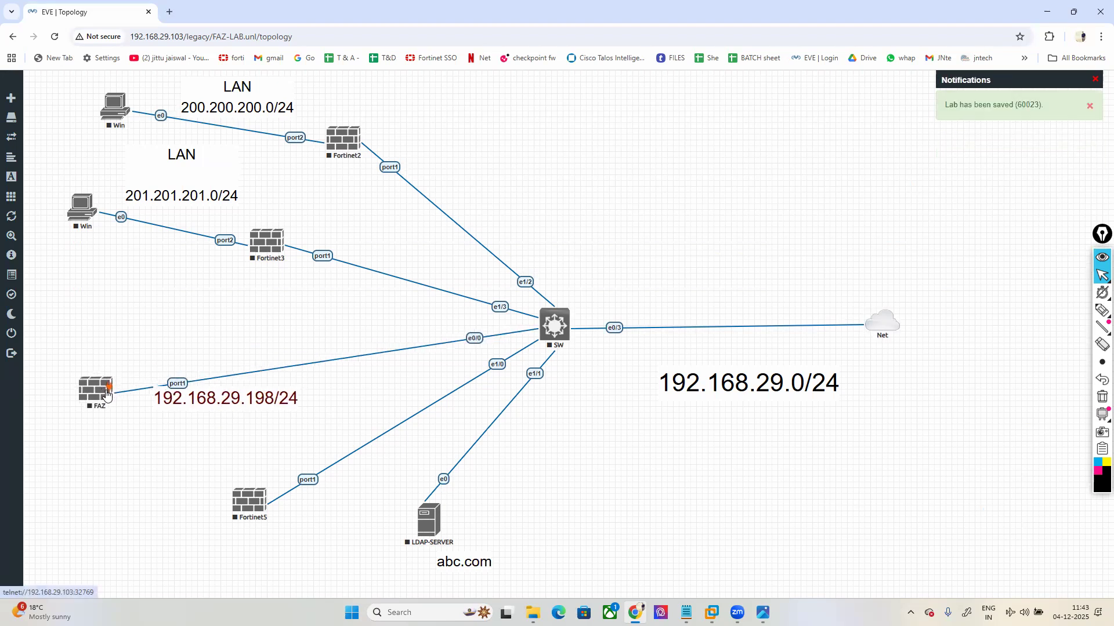
drag(202, 396, 179, 405)
drag(248, 508, 278, 497)
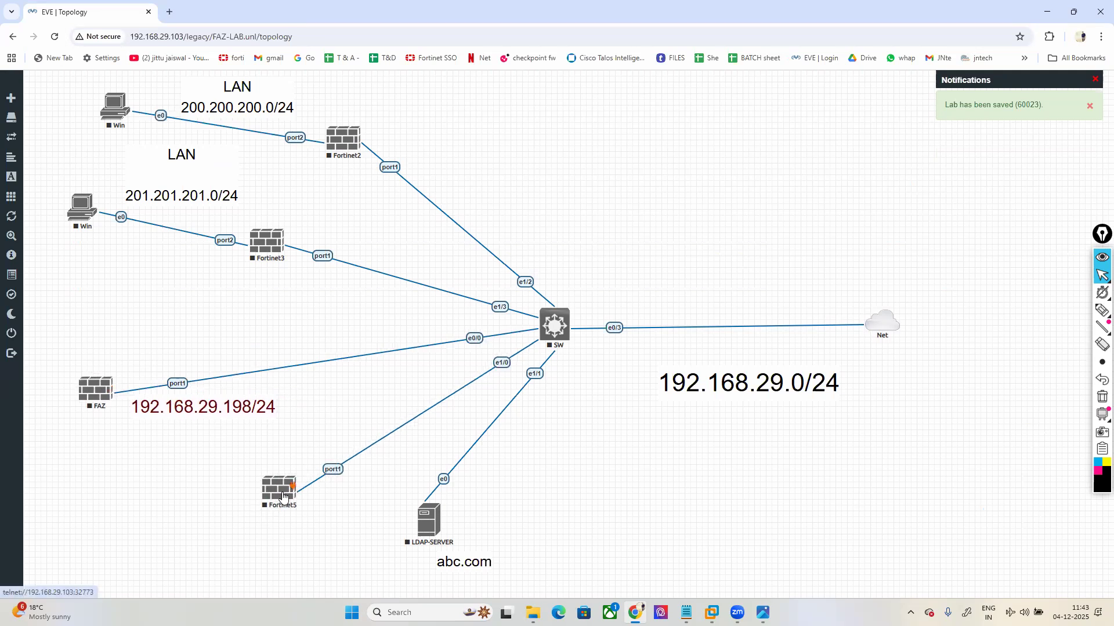
drag(473, 568, 497, 582)
drag(441, 533, 505, 534)
drag(273, 500, 290, 500)
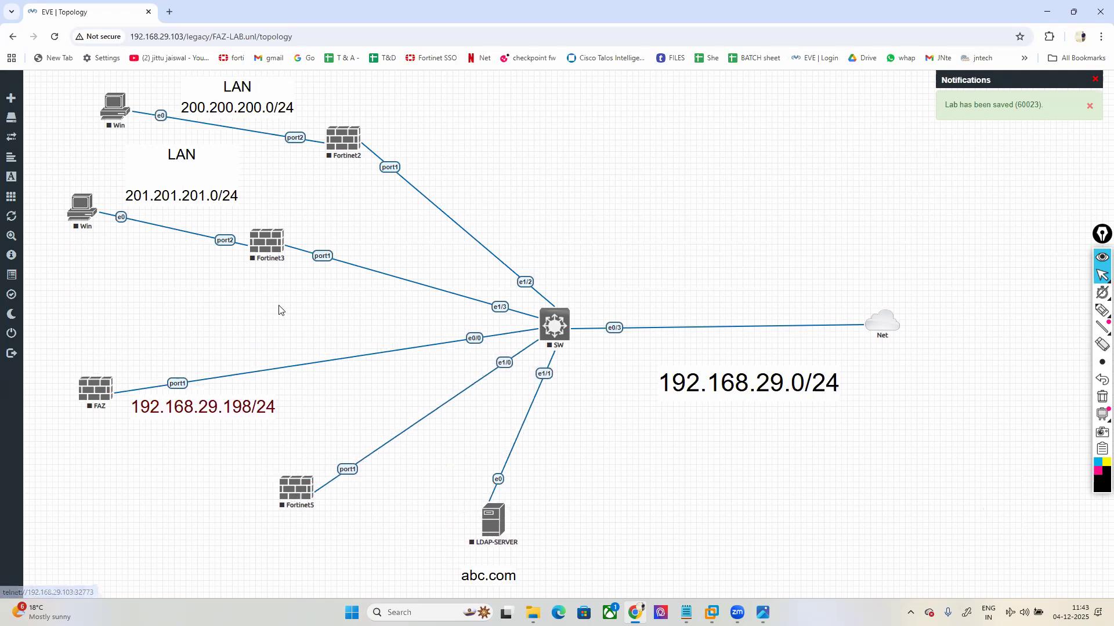
drag(269, 256, 281, 263)
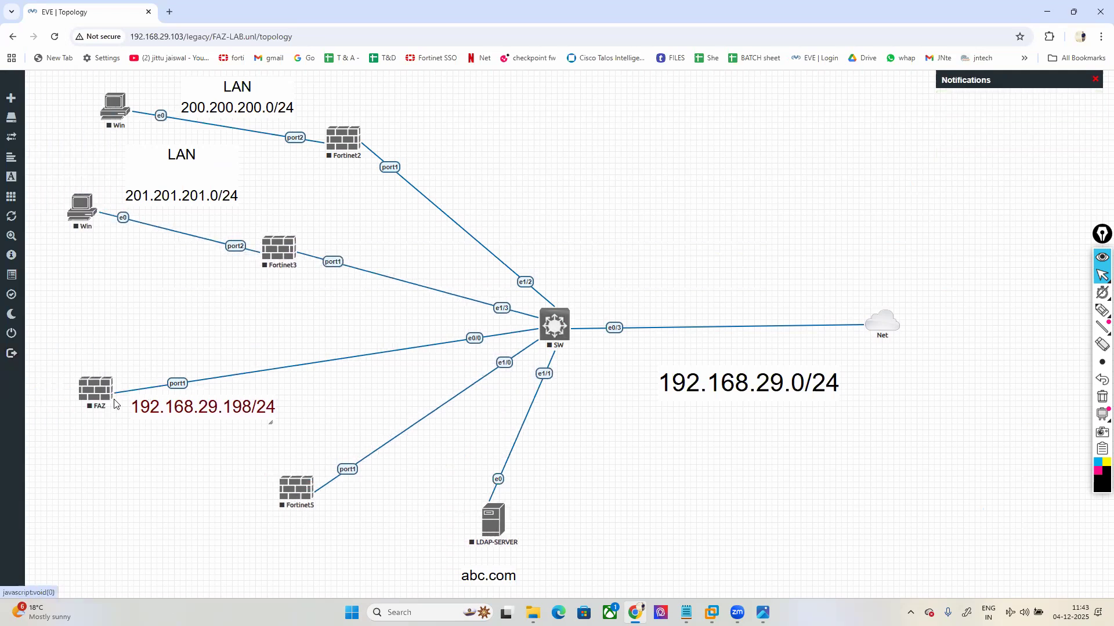
Step: Start the FAZ and SW nodes and shift the 192.168.29.0/24 label left
right_click(97, 394)
click(108, 419)
right_click(560, 339)
click(584, 360)
drag(741, 386, 696, 387)
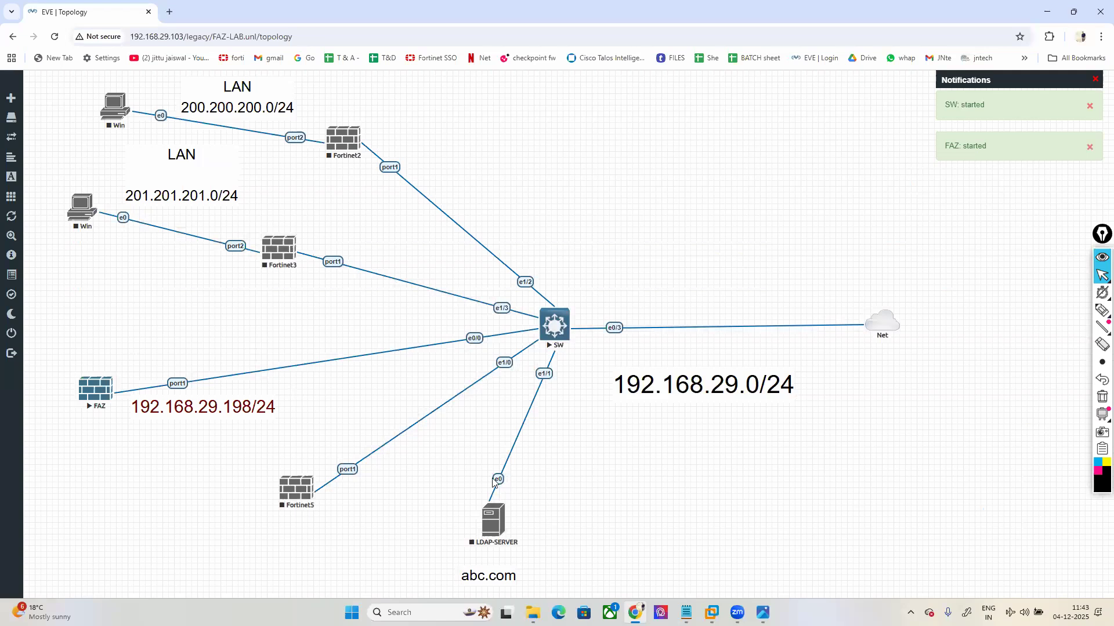
Step: Open the FAZ telnet console, move it aside, and switch to the lesson slides
click(97, 393)
click(578, 124)
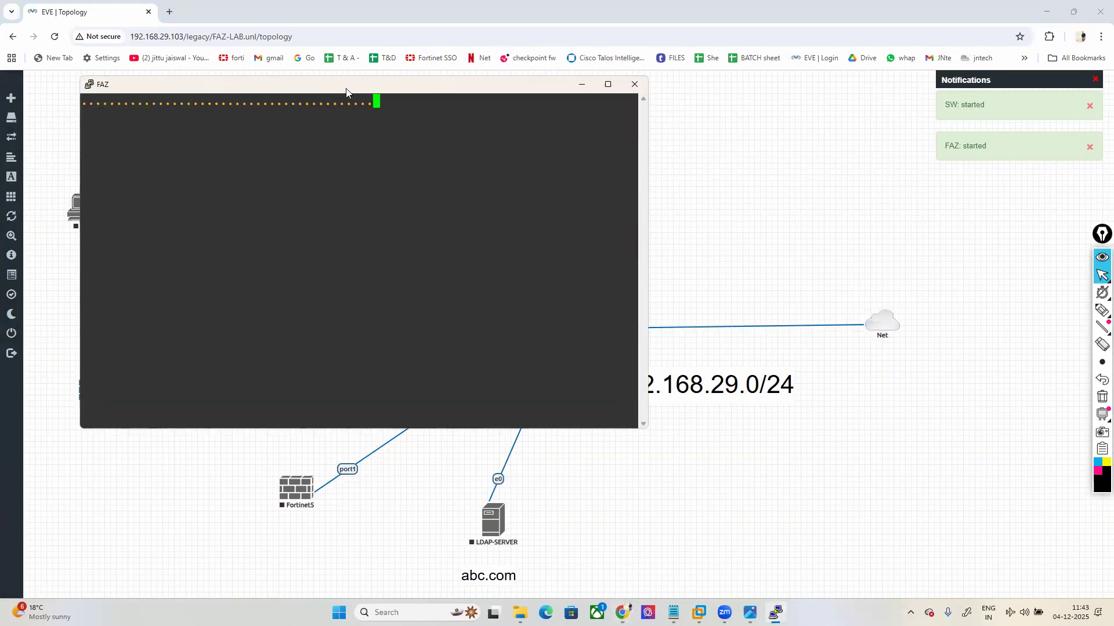
drag(346, 91, 713, 117)
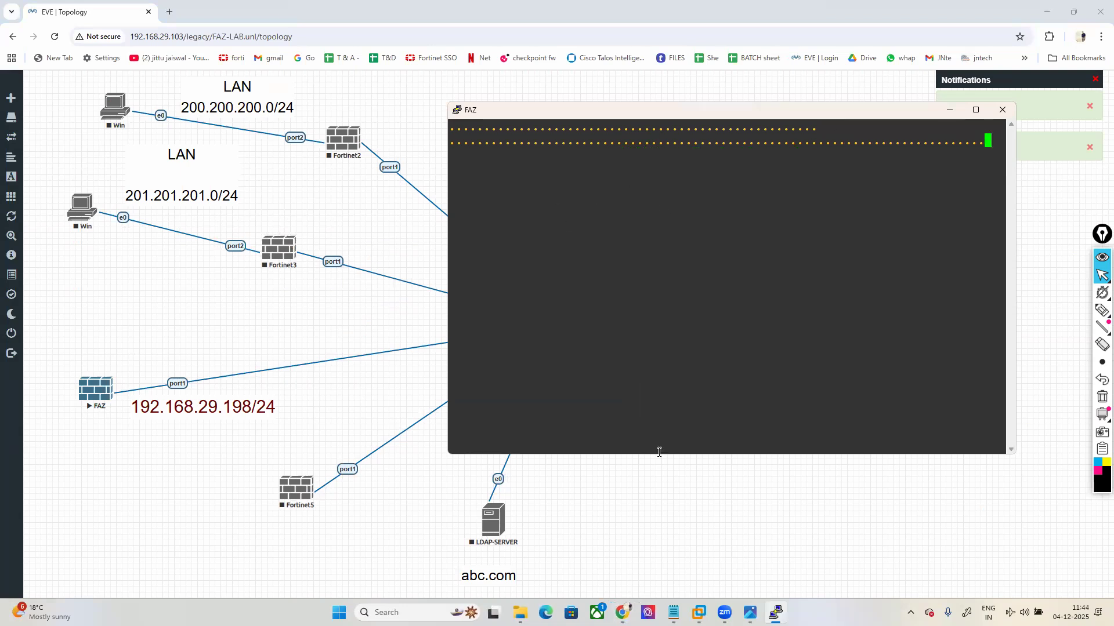
key(alt+Tab)
Step: Step through the slides to the Factory Default Settings slide
key(Right)
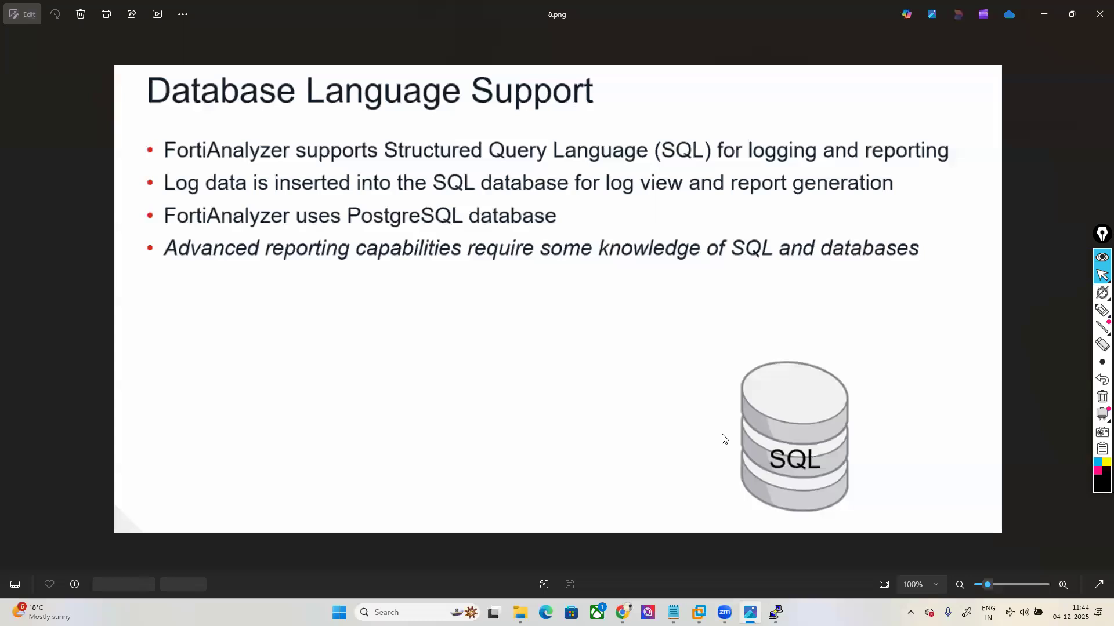
key(Right)
key(Left)
key(Left)
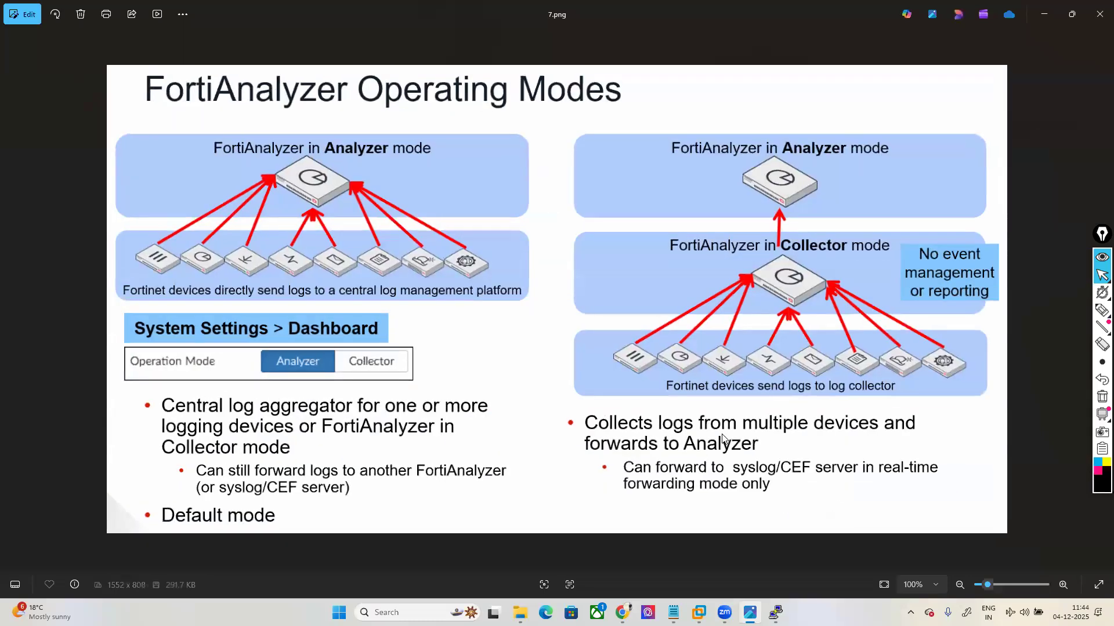
key(Right)
key(Right)
key(Right)
key(Right)
key(Right)
key(Left)
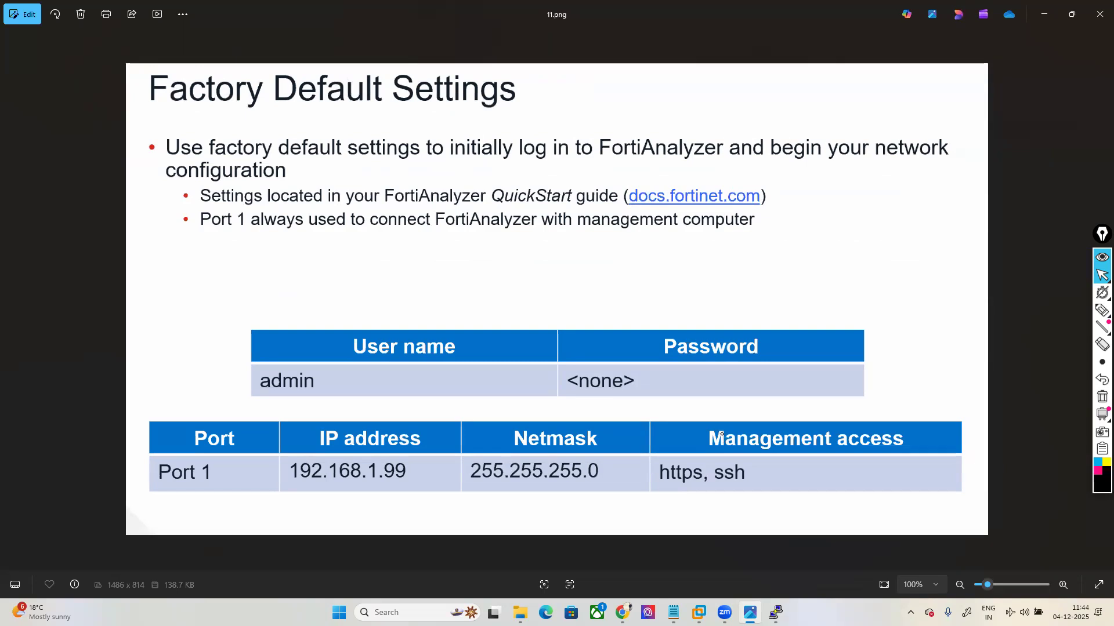
Step: Annotate in magenta: circle Port 1, mark 192.168.1.99 and the https, ssh access
click(1102, 310)
click(1097, 477)
mouse_move(207, 455)
mouse_down()
mouse_move(144, 462)
mouse_move(161, 497)
mouse_move(222, 461)
mouse_move(286, 499)
mouse_move(417, 504)
mouse_move(377, 458)
mouse_move(328, 453)
mouse_up()
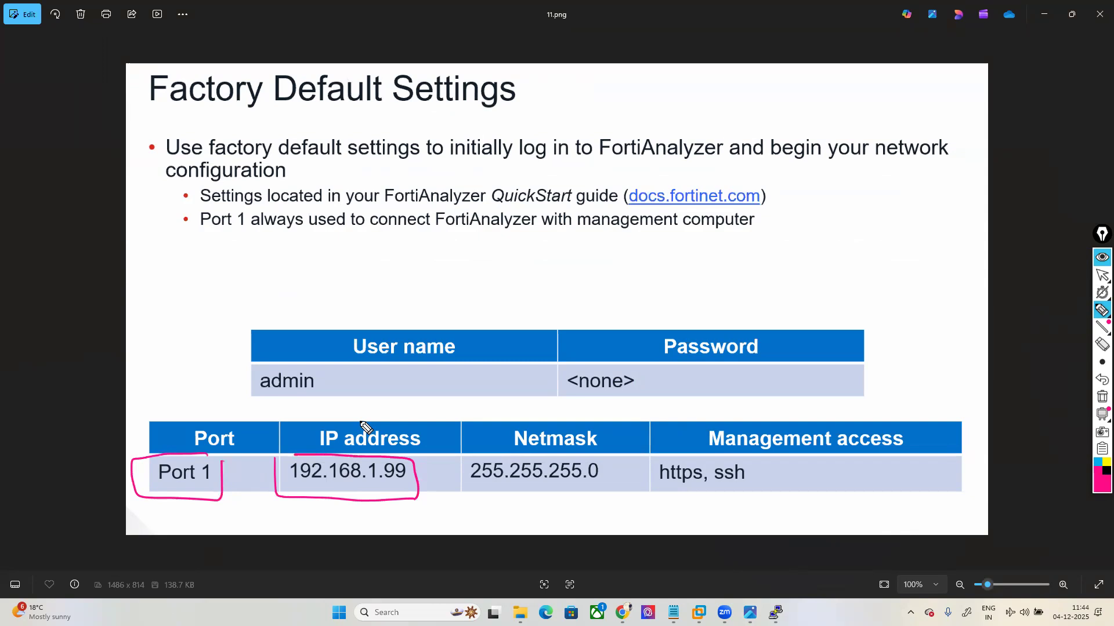
drag(467, 467, 449, 473)
drag(357, 539, 358, 494)
drag(674, 524, 671, 489)
drag(731, 524, 732, 491)
Step: Erase all ink, leave annotation mode, and minimize Photos back to the lab
click(1101, 397)
click(1102, 275)
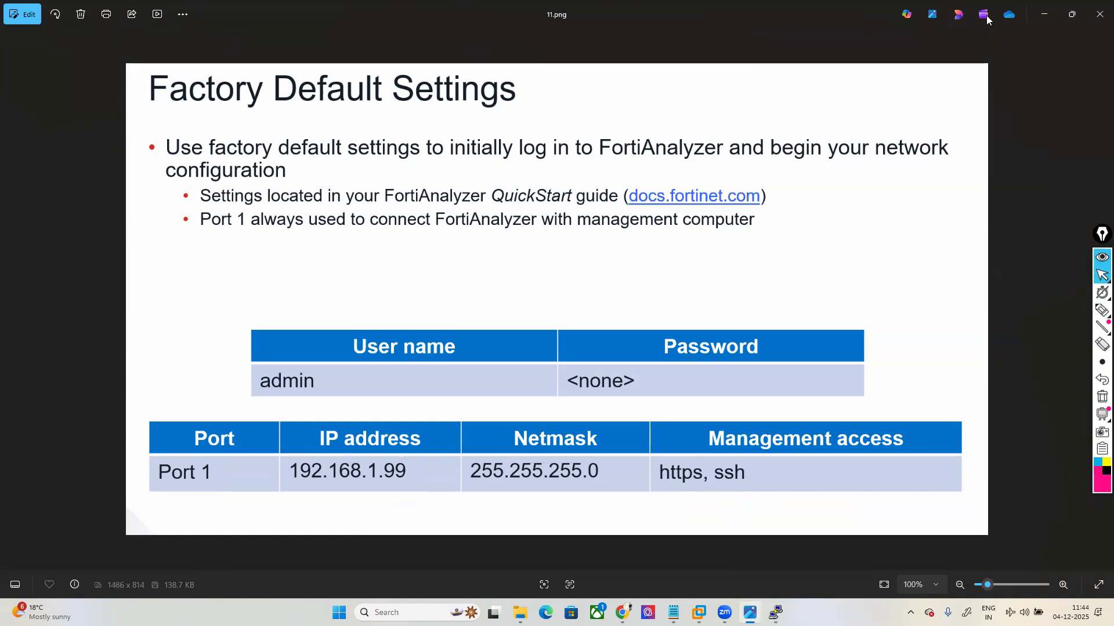
click(1044, 14)
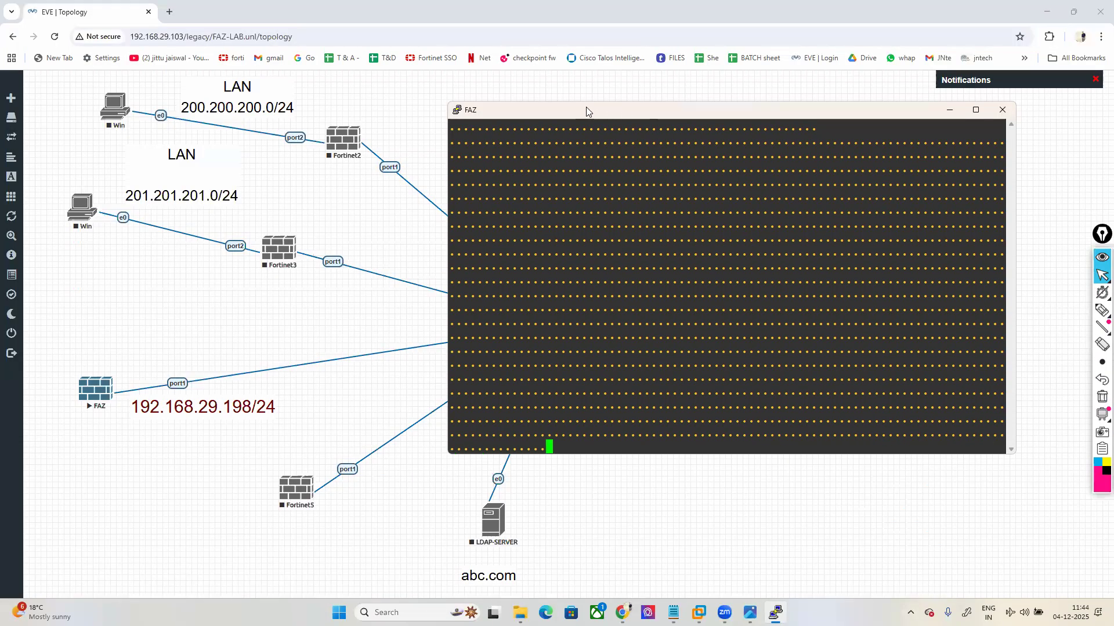
Step: Move the FAZ console up-left and enlarge it to watch the boot output
drag(582, 114, 546, 81)
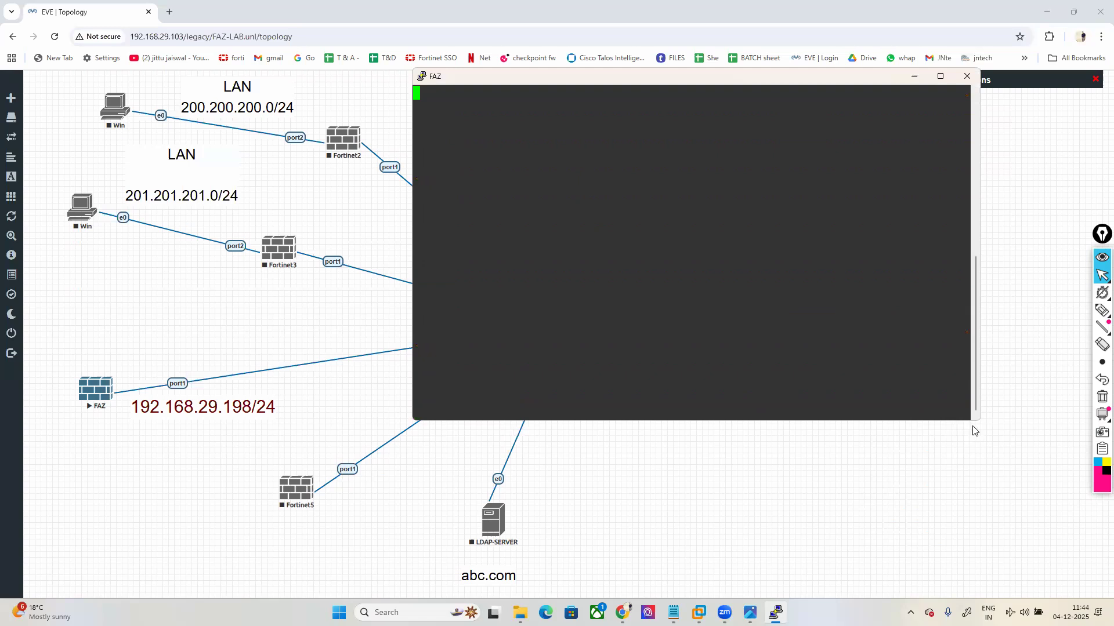
drag(979, 423, 1049, 491)
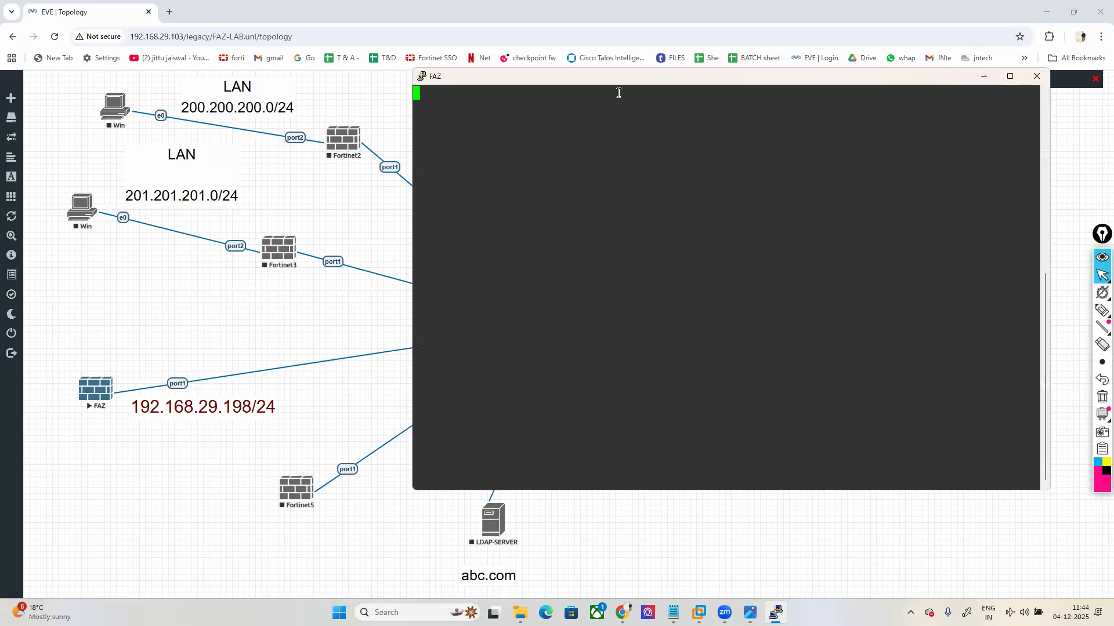
drag(605, 77, 603, 35)
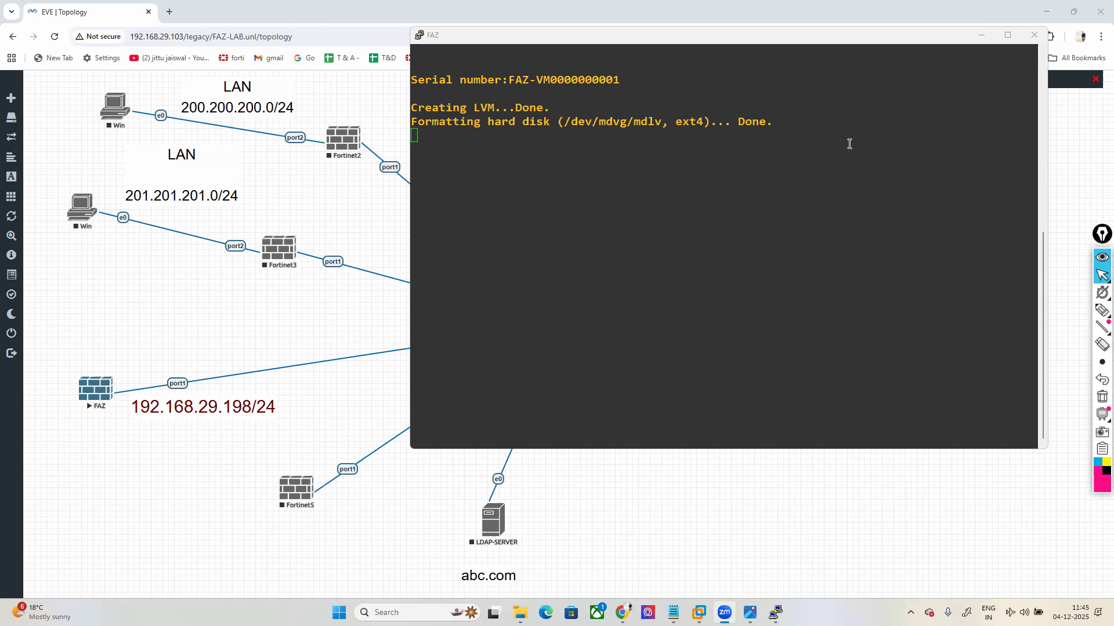
Step: Reposition the FAZ console lower while the boot reaches v6.2.3-build1235
drag(838, 37, 838, 93)
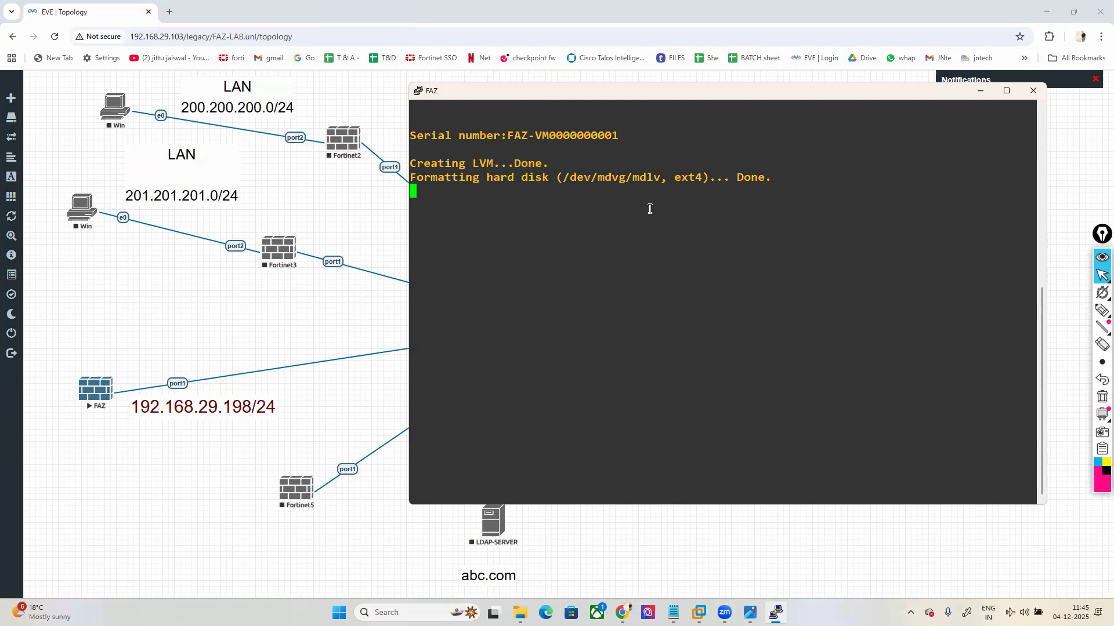
drag(618, 97, 622, 94)
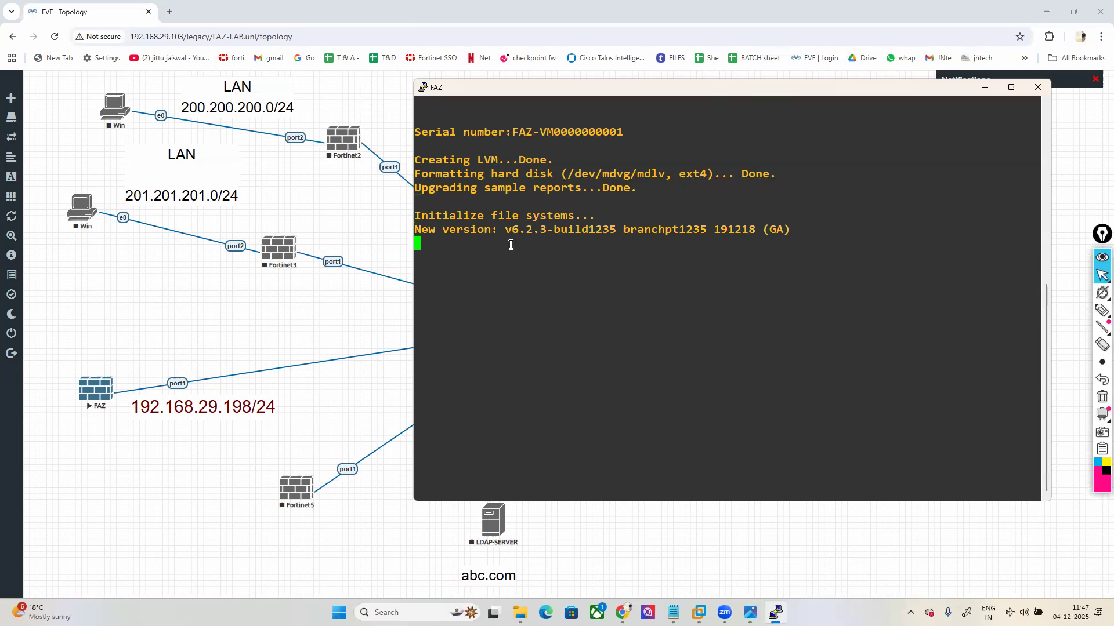
Step: Highlight the v6.2.3 version in the FAZ boot output, then clear it and wait for the login prompt
drag(505, 231, 546, 231)
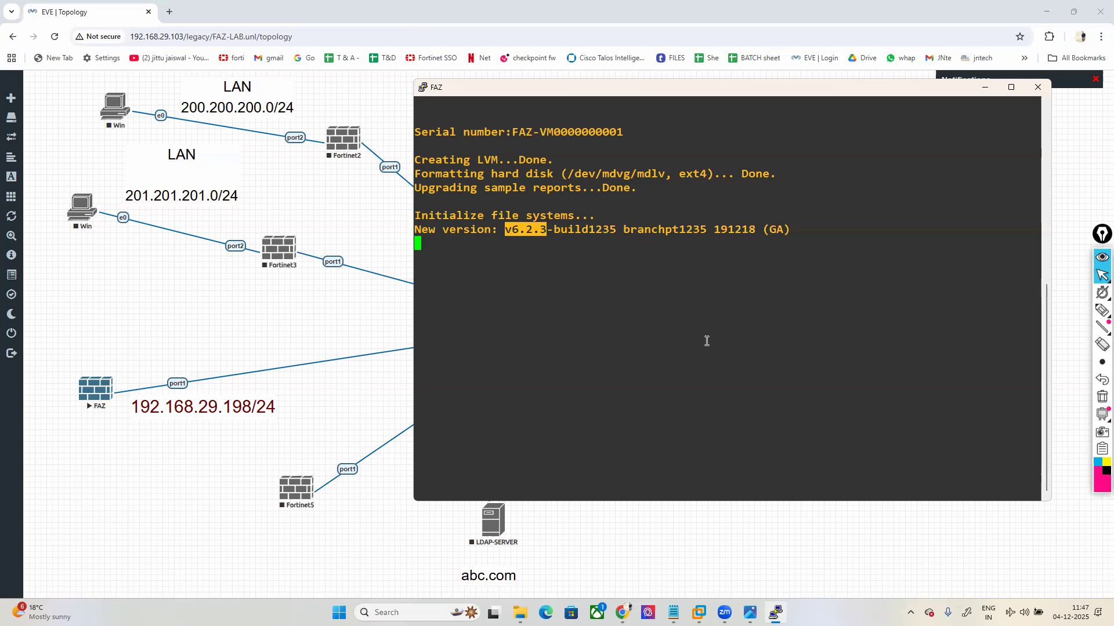
click(726, 371)
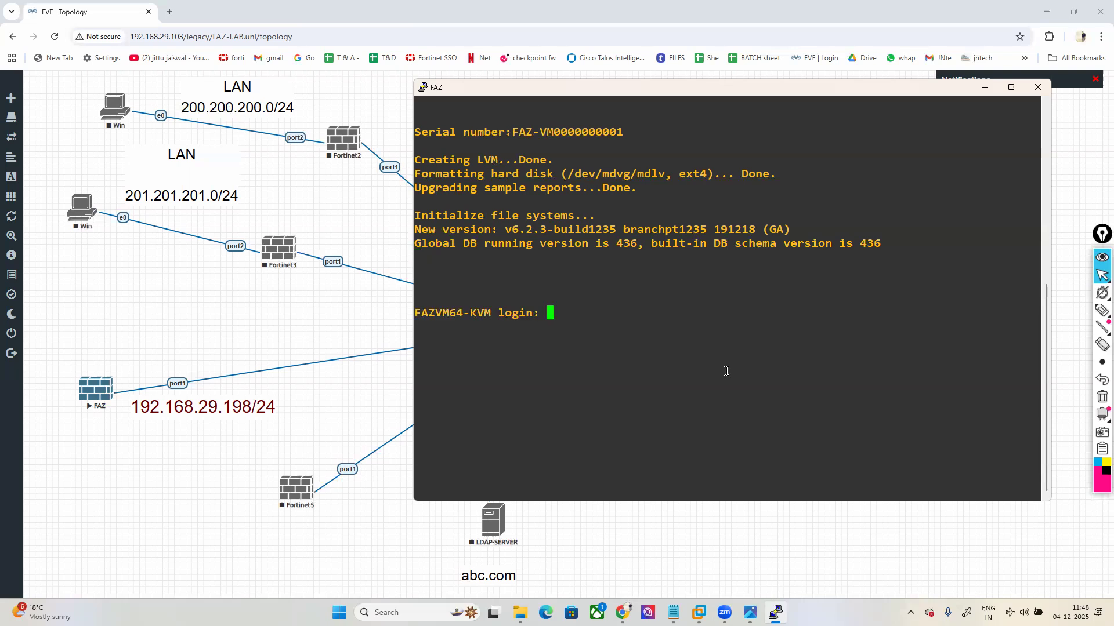
Step: Log into the FAZ console as admin with the empty default password and set a new password
text(admin)
key(Return)
key(Return)
text(***)
key(Return)
text(***)
key(Return)
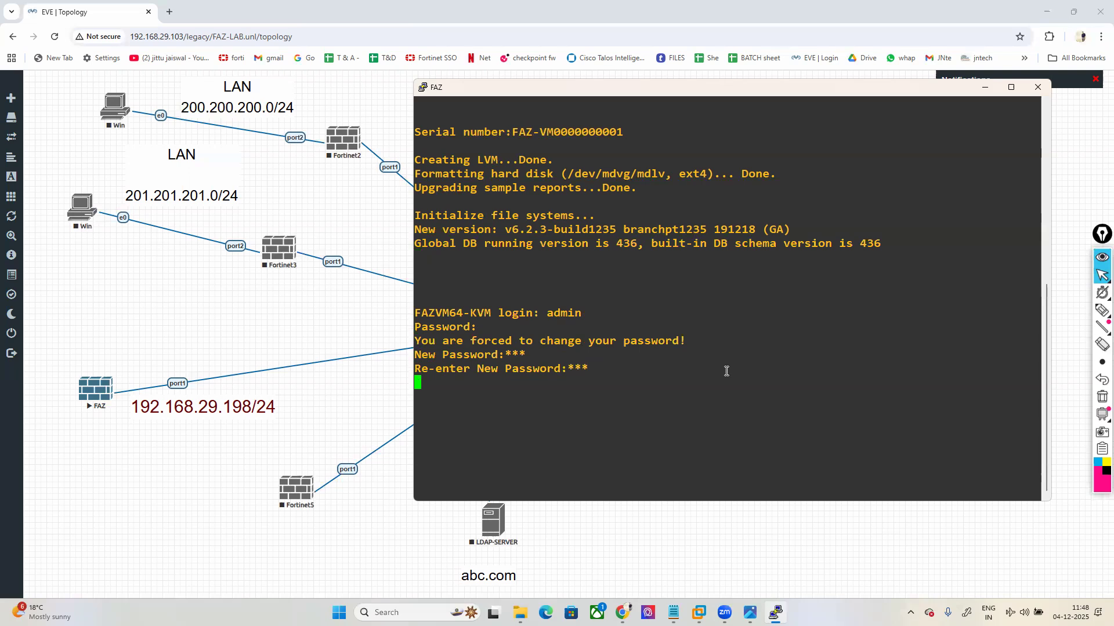
Step: Assign port1 the IP address 192.168.29.198/24 under config system interface
text(config sy)
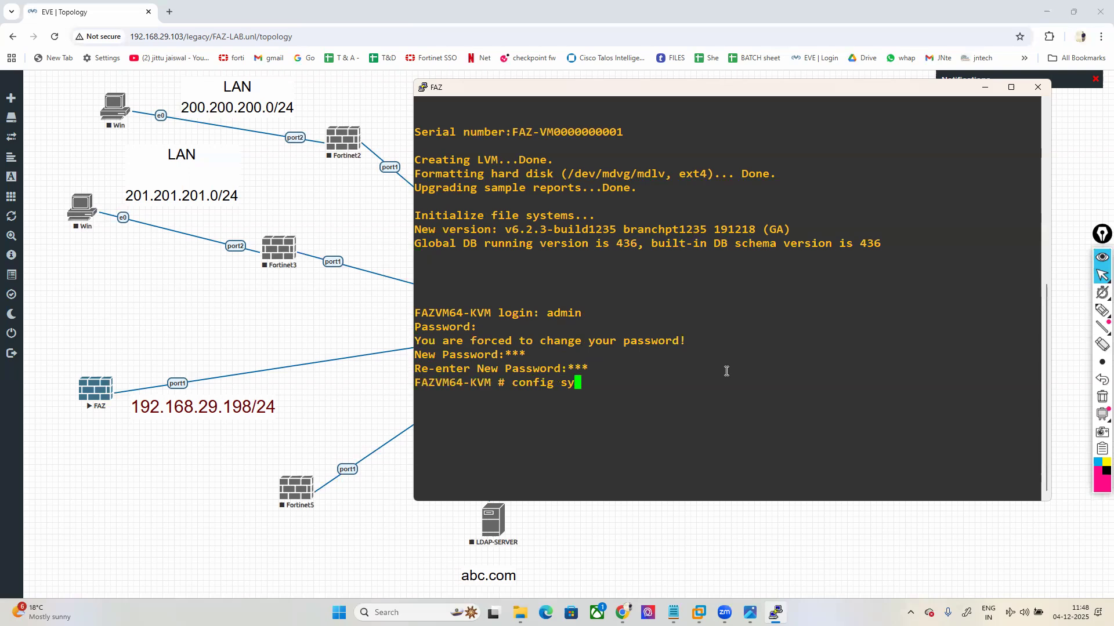
text(stem interface)
key(Return)
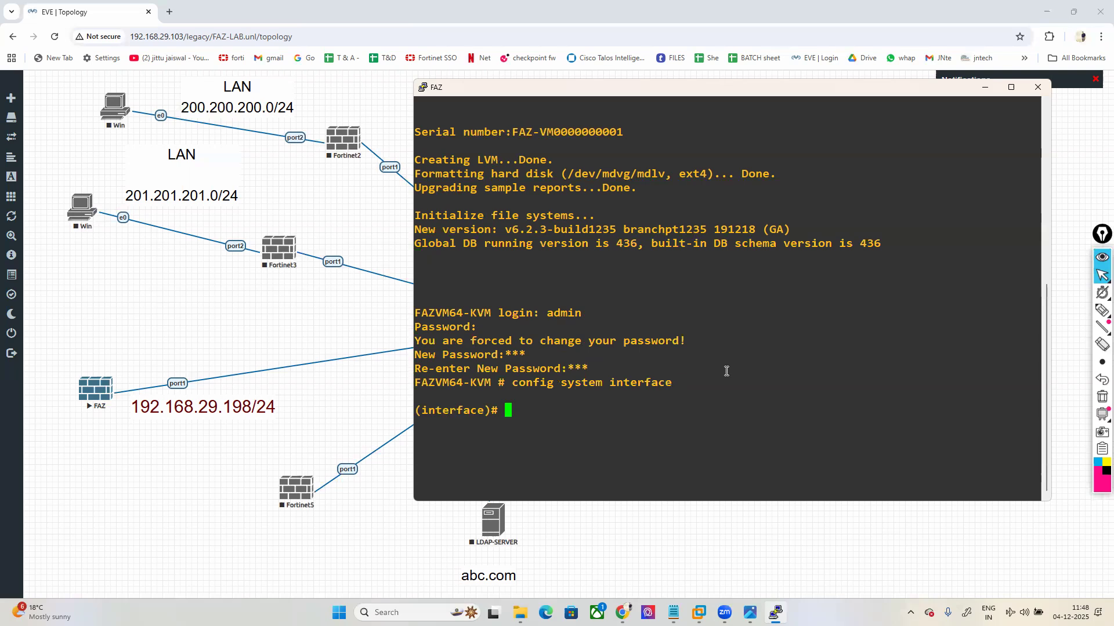
text(edit port1)
key(Return)
text(set ip )
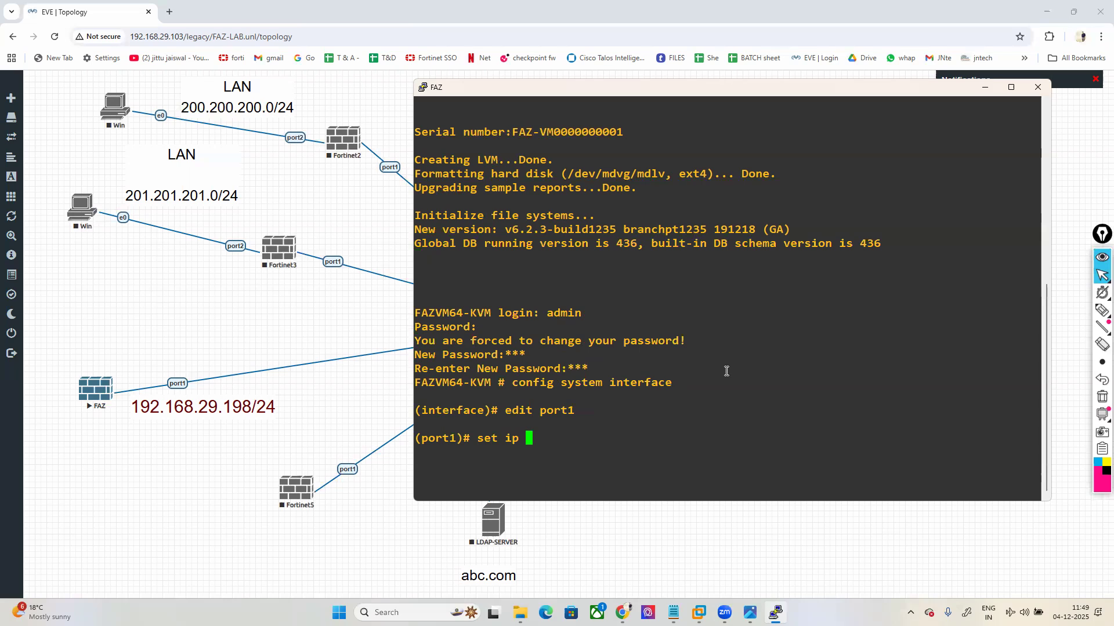
text(192.168.29.19)
text(5)
key(BackSpace)
text(8/24)
key(Return)
Step: Allow http, https, ping and ssh access on port1 and save the interface configuration
text(set allowaccess http httpspin)
key(BackSpace)
key(BackSpace)
key(BackSpace)
key(BackSpace)
text(s ping sss)
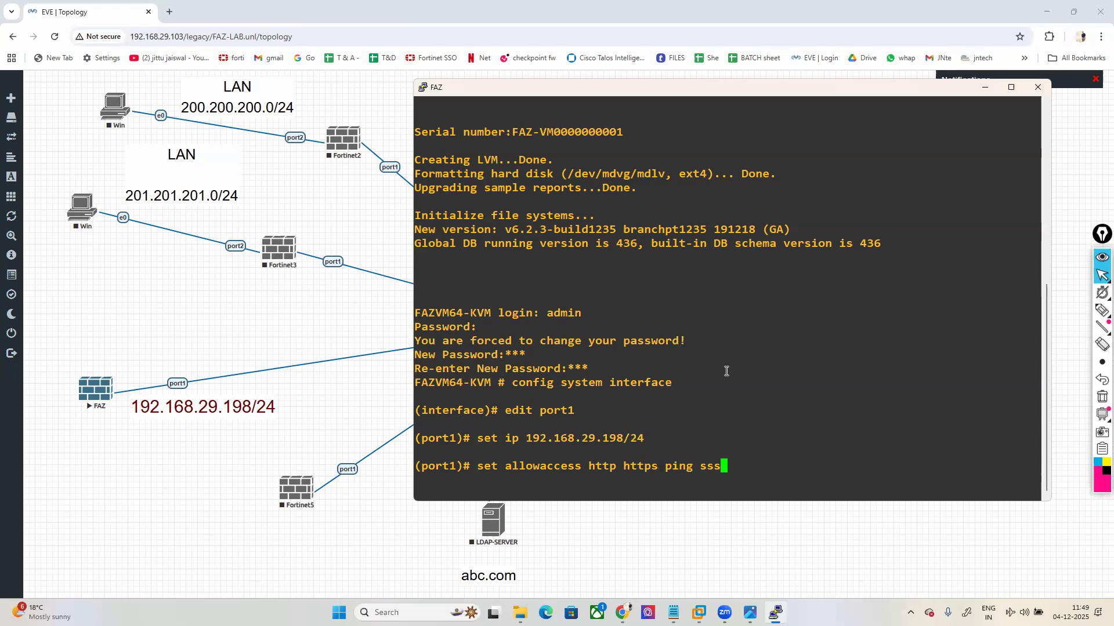
key(BackSpace)
text(h)
key(Return)
text(end)
key(Return)
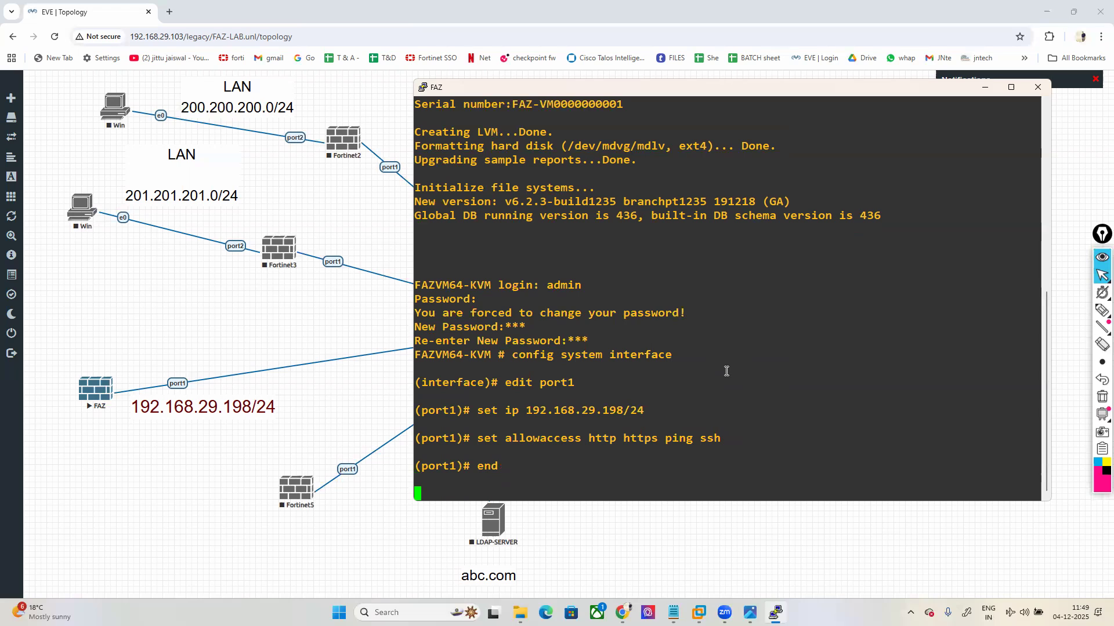
Step: Open a new Chrome tab and enter 192.168.29.198 in the address bar
click(169, 11)
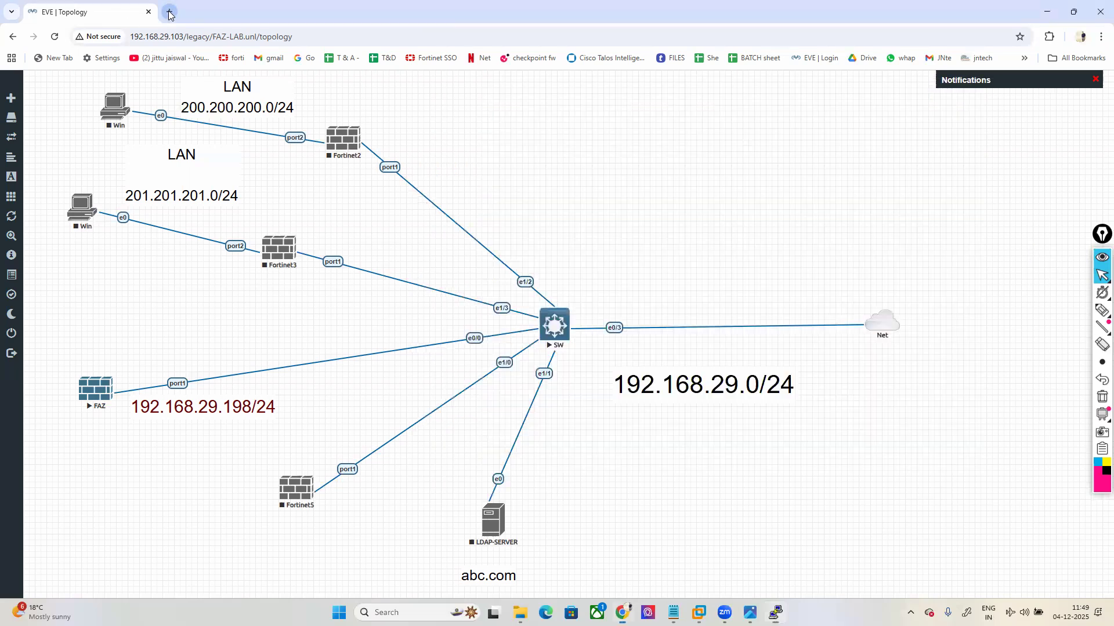
click(169, 11)
text(192.168.29.19)
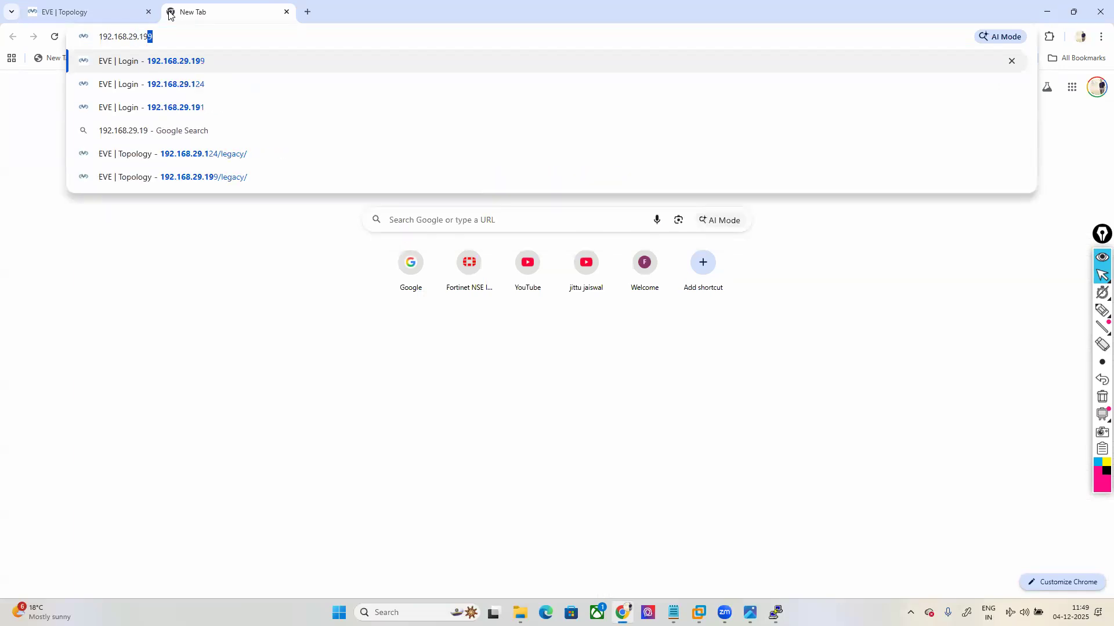
text(8)
key(Return)
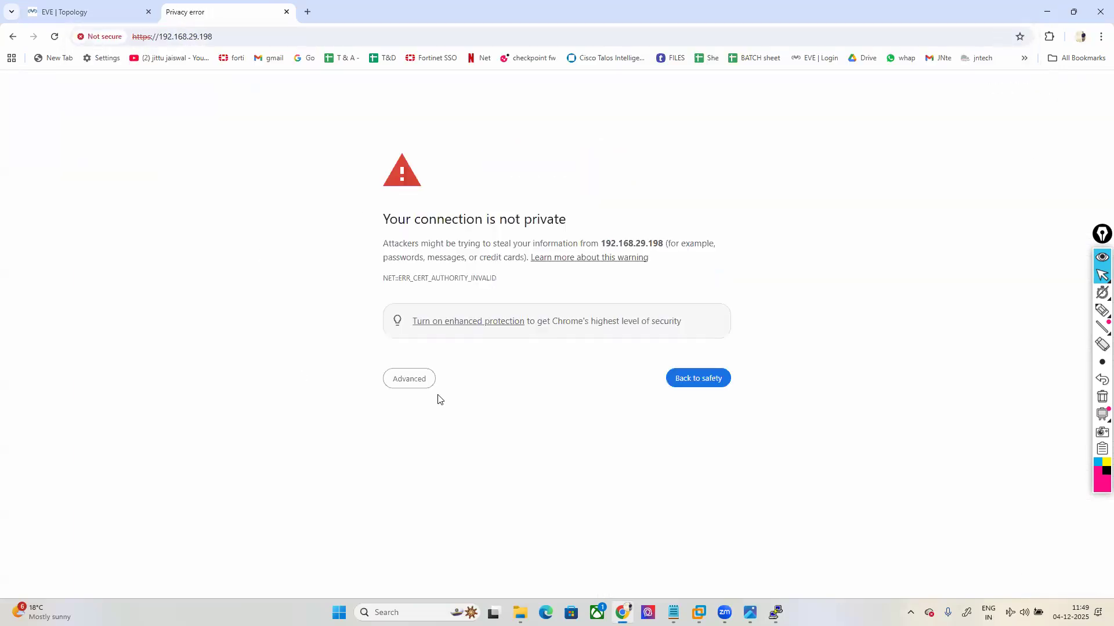
click(416, 380)
click(440, 469)
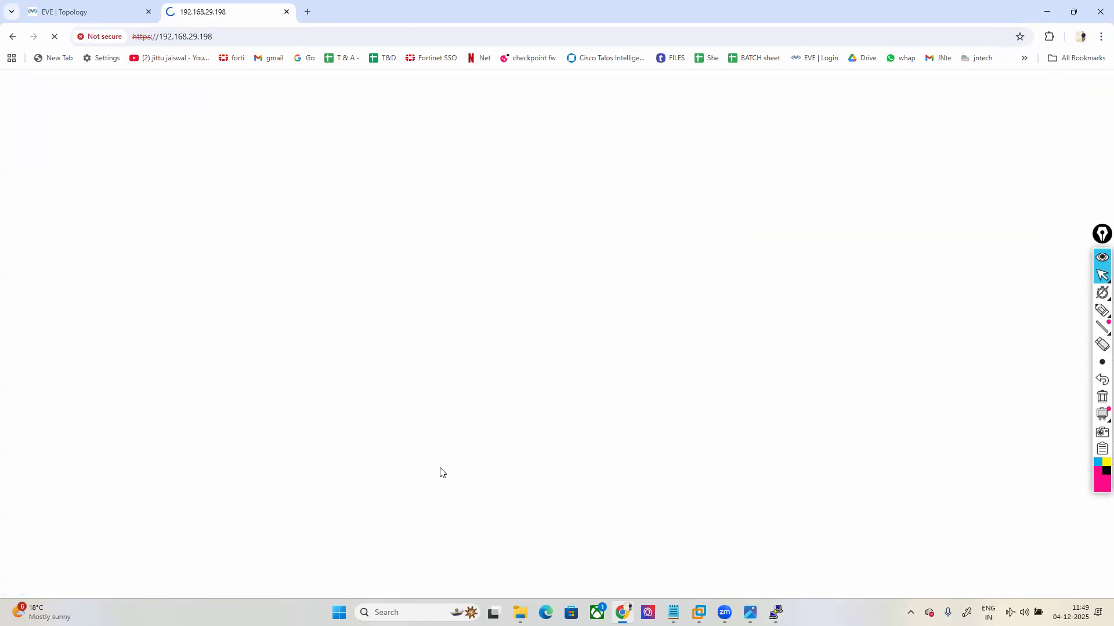
click(775, 612)
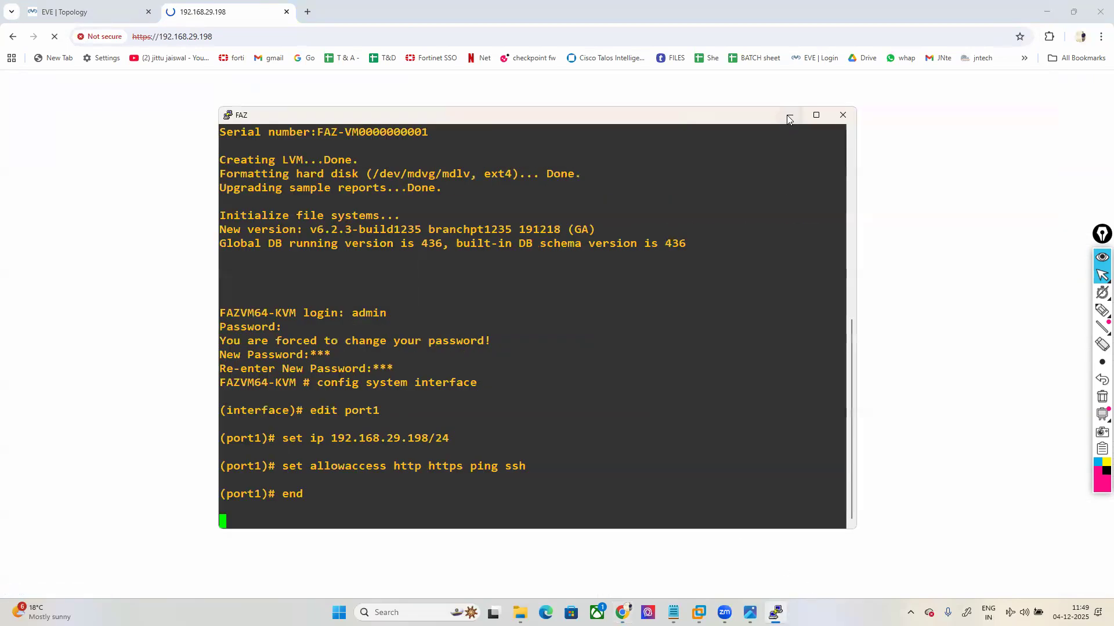
click(790, 115)
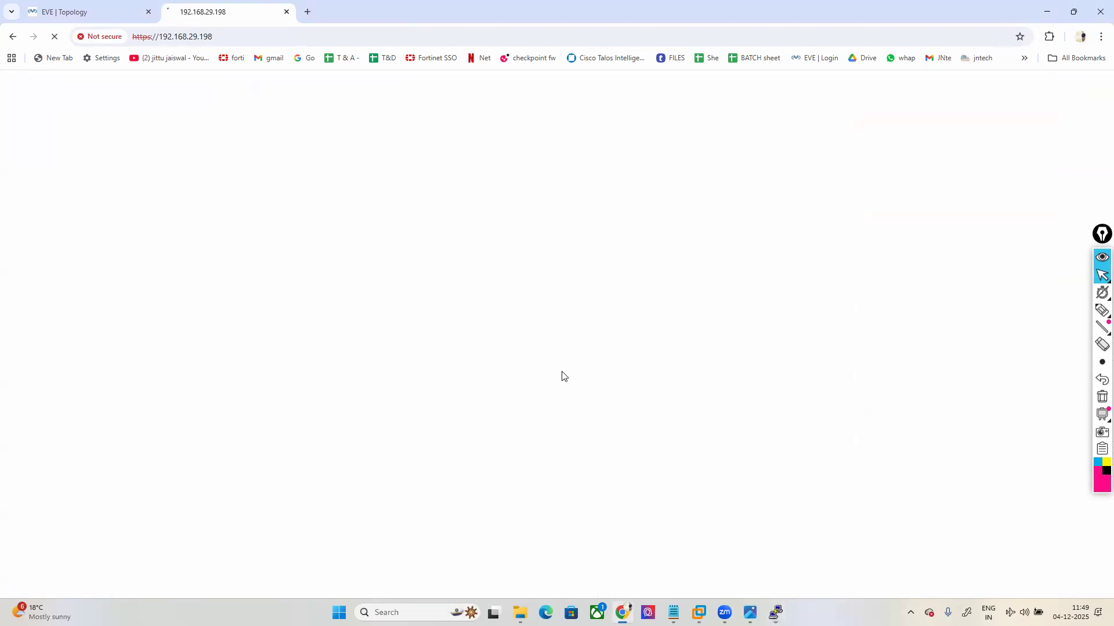
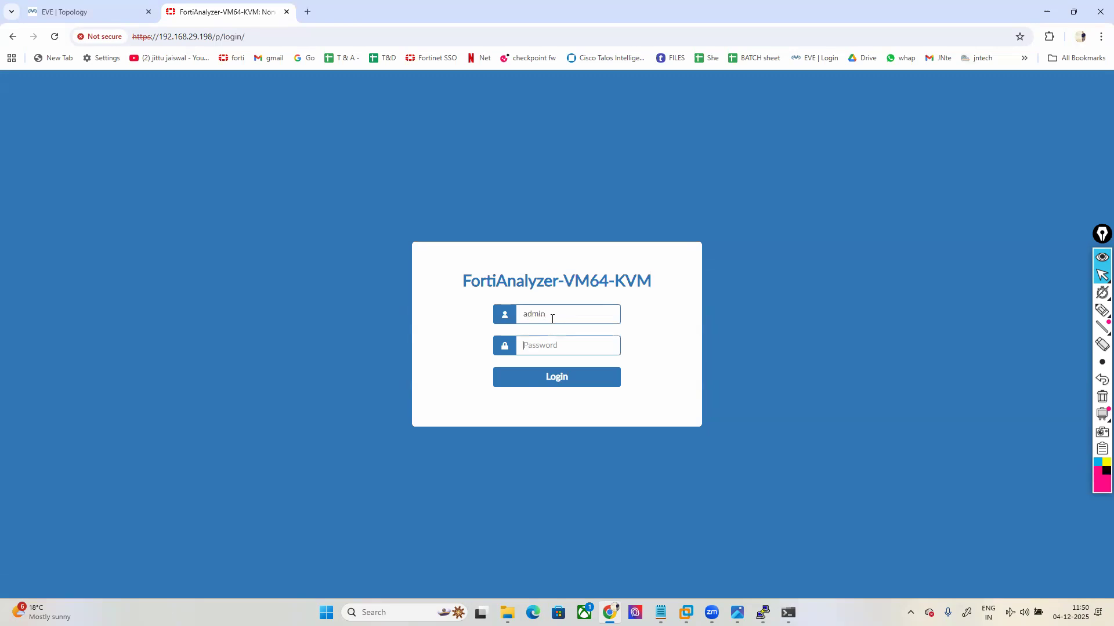
Step: Log in as admin and highlight the module tiles, marking Device Manager
key(Return)
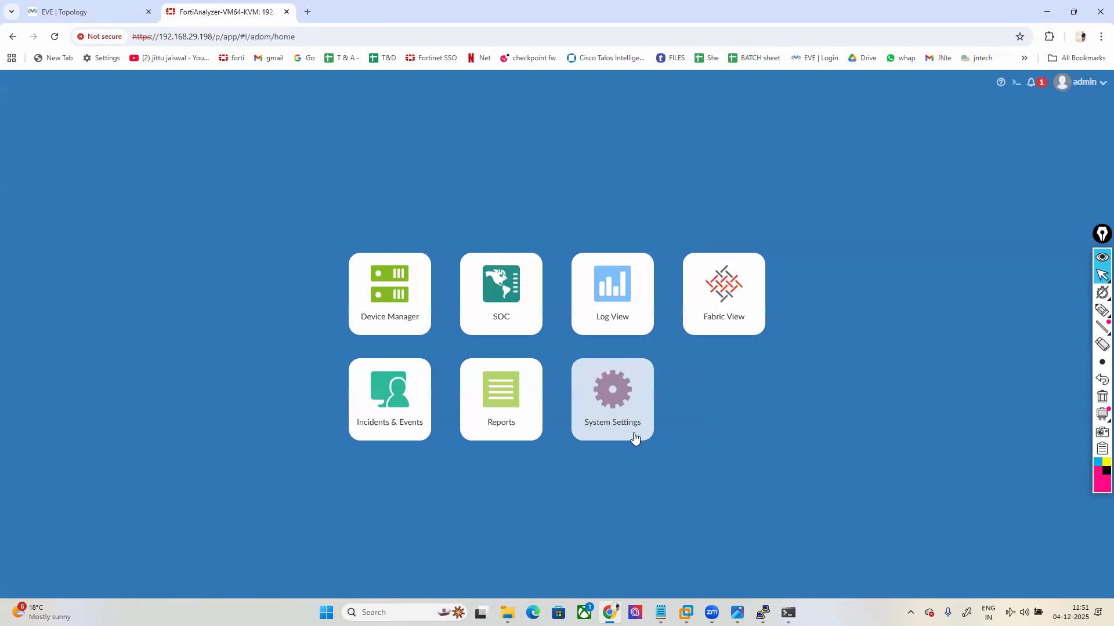
click(1102, 310)
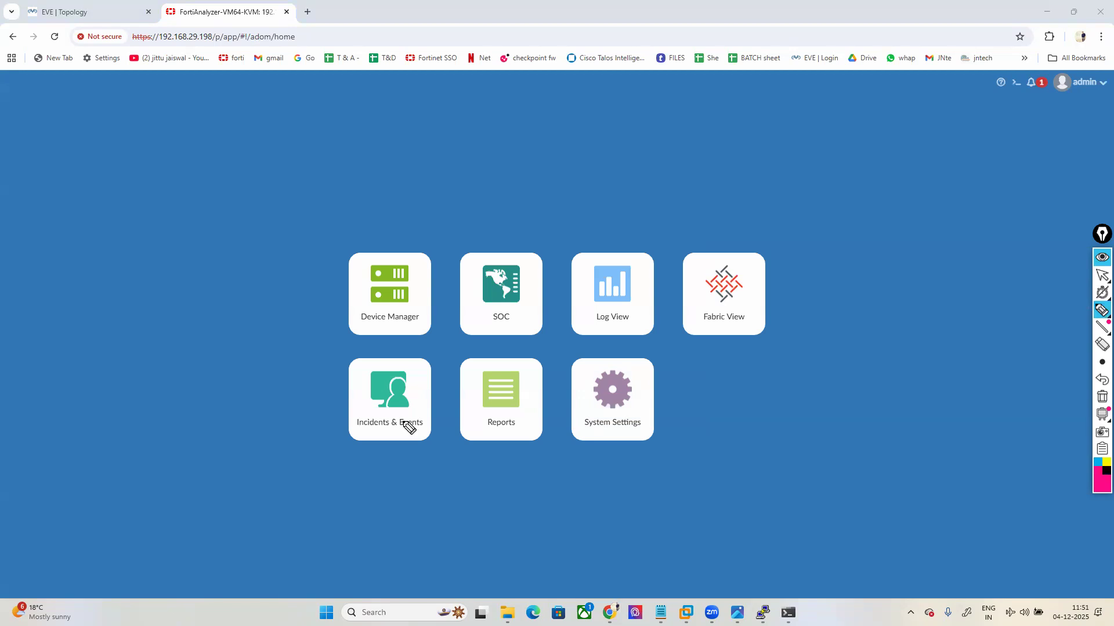
mouse_move(426, 241)
mouse_down()
mouse_move(331, 242)
mouse_move(323, 450)
mouse_move(537, 474)
mouse_move(560, 371)
mouse_move(583, 348)
mouse_move(807, 354)
mouse_move(796, 245)
mouse_move(426, 240)
mouse_up()
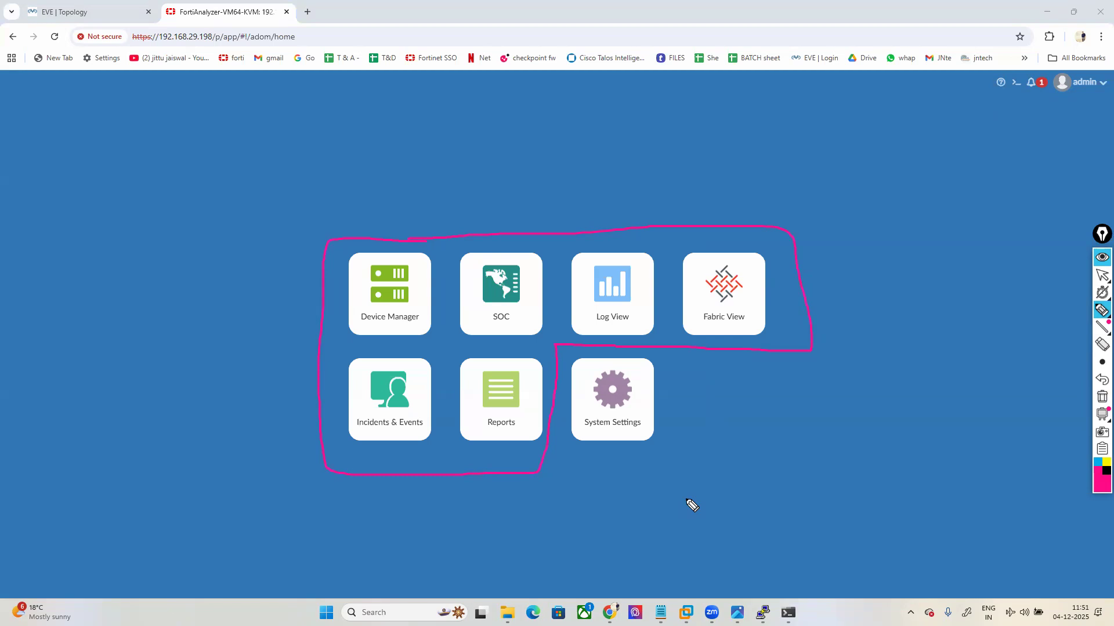
mouse_move(380, 272)
mouse_down()
mouse_move(406, 279)
mouse_move(450, 236)
mouse_up()
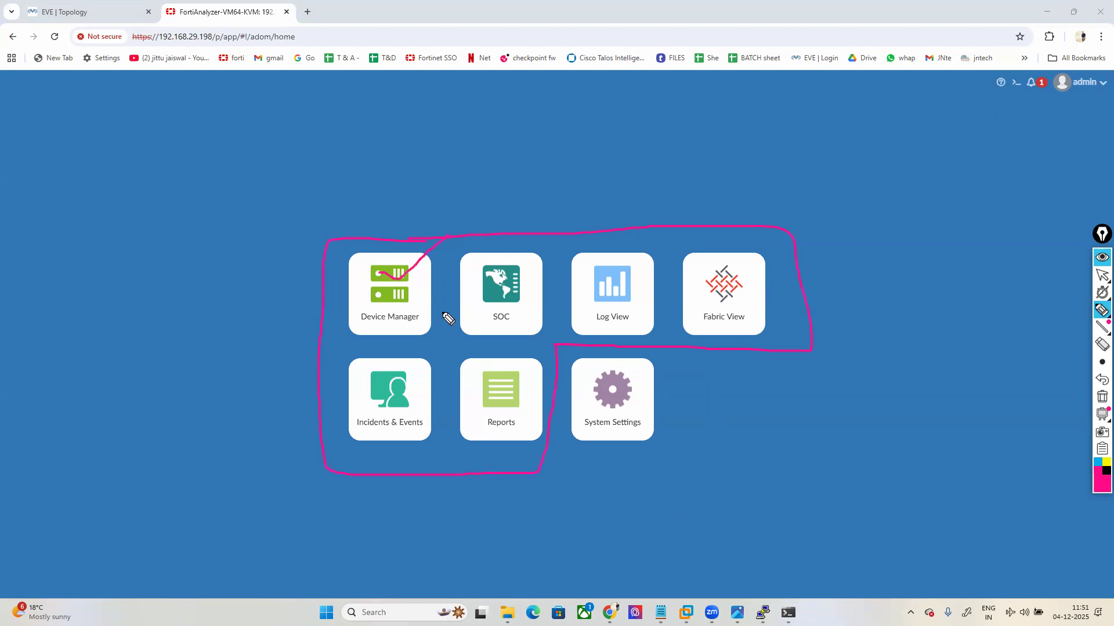
Step: Underline the lower row of module tiles, clear the marks, and open System Settings
click(1102, 397)
mouse_move(335, 452)
mouse_down()
mouse_move(496, 460)
mouse_move(561, 361)
mouse_move(678, 356)
mouse_move(783, 275)
mouse_move(491, 243)
mouse_move(440, 279)
mouse_move(397, 344)
mouse_move(312, 381)
mouse_move(346, 451)
mouse_up()
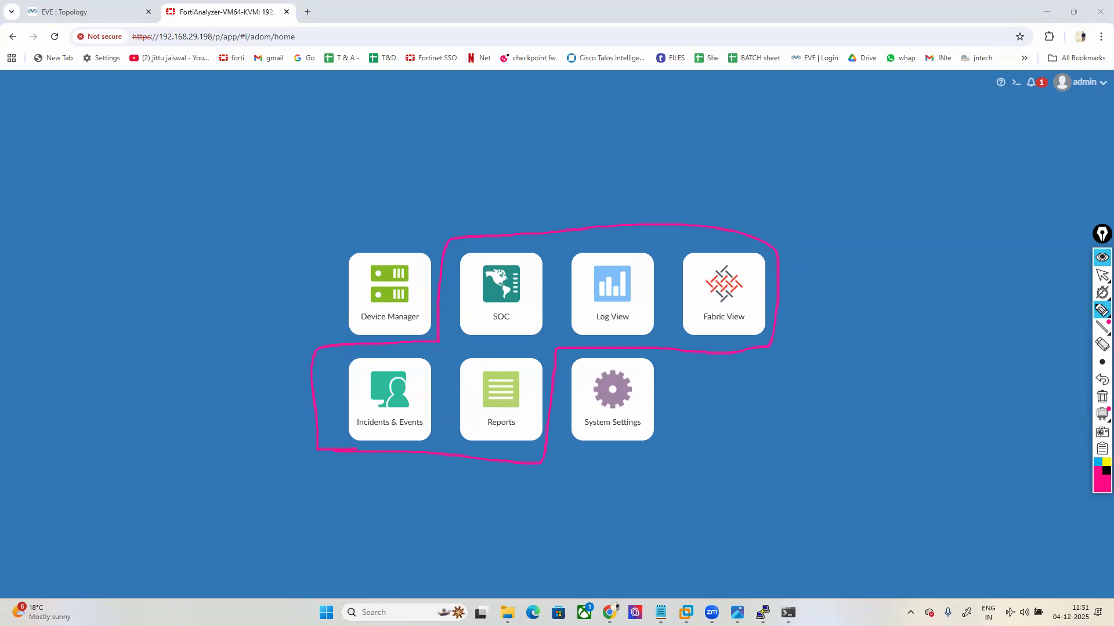
click(1098, 397)
click(1102, 275)
click(612, 400)
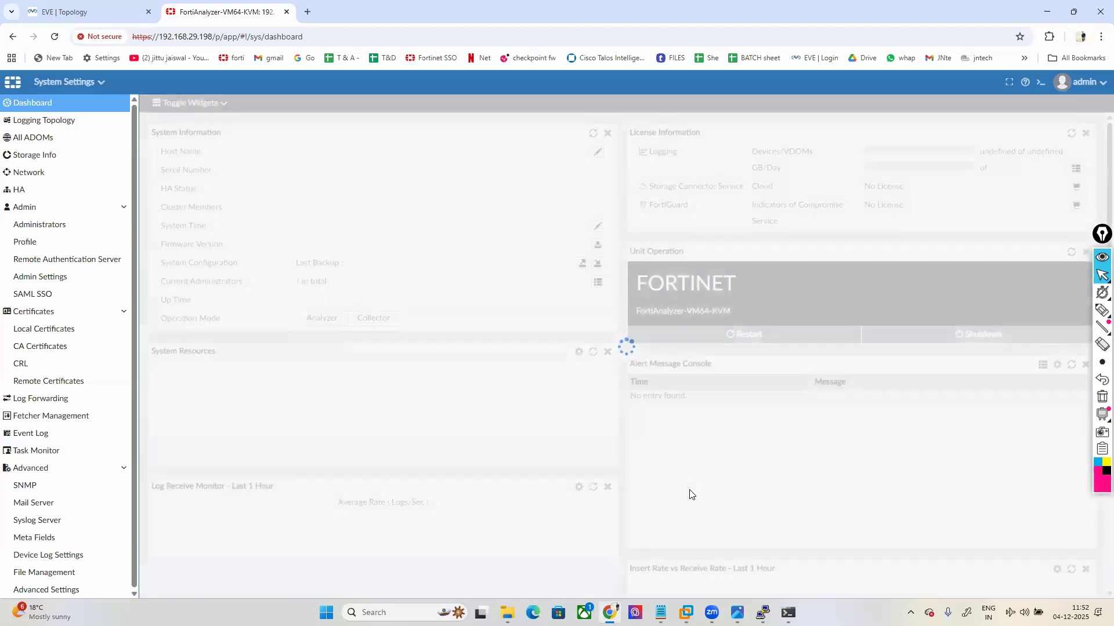
Step: Turn Administrative Domain on, sign back in with the admin password, and enter the root ADOM
drag(161, 319, 228, 322)
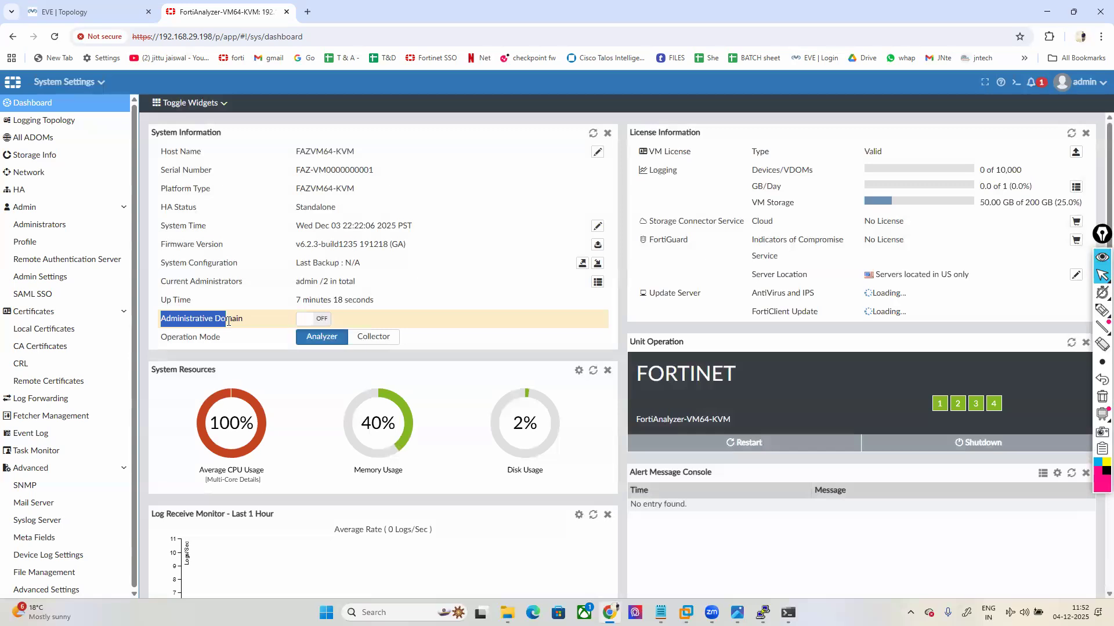
click(307, 320)
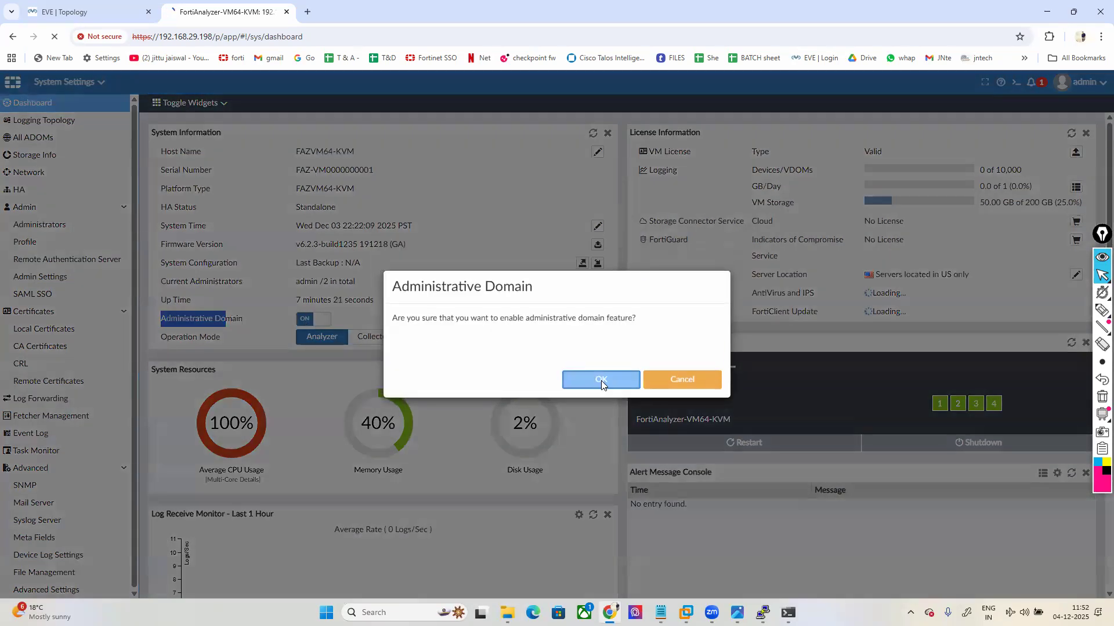
click(601, 380)
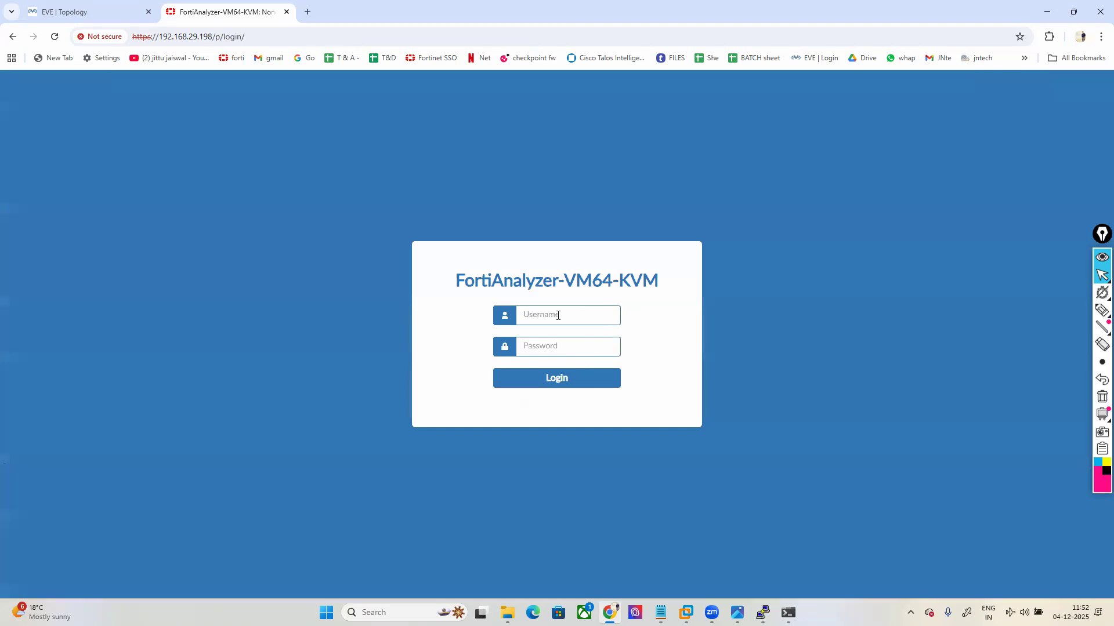
key(Return)
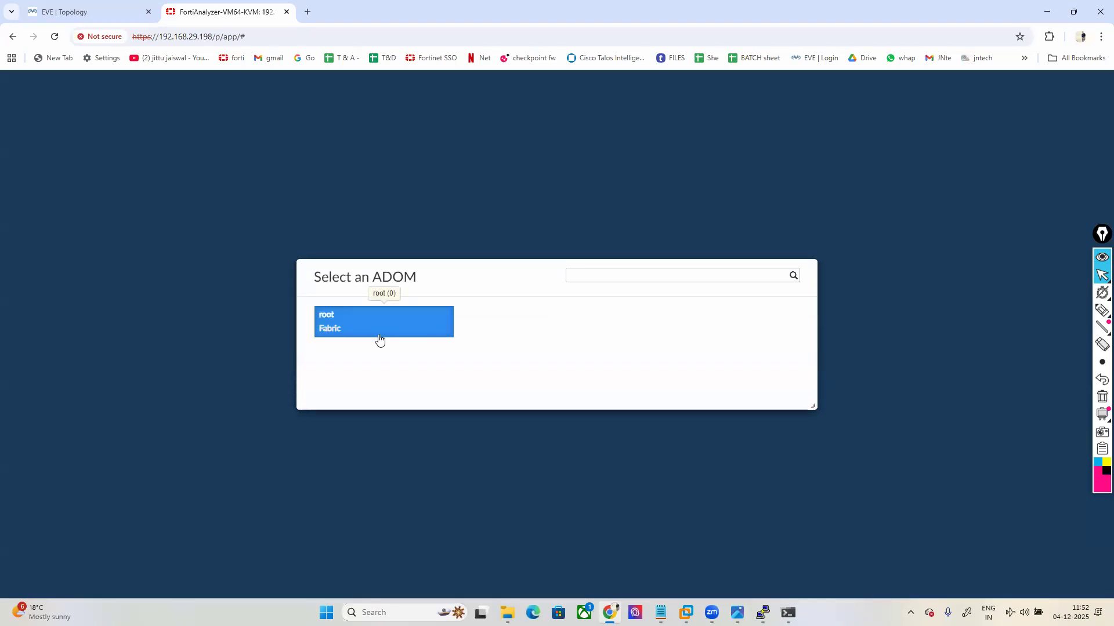
click(377, 332)
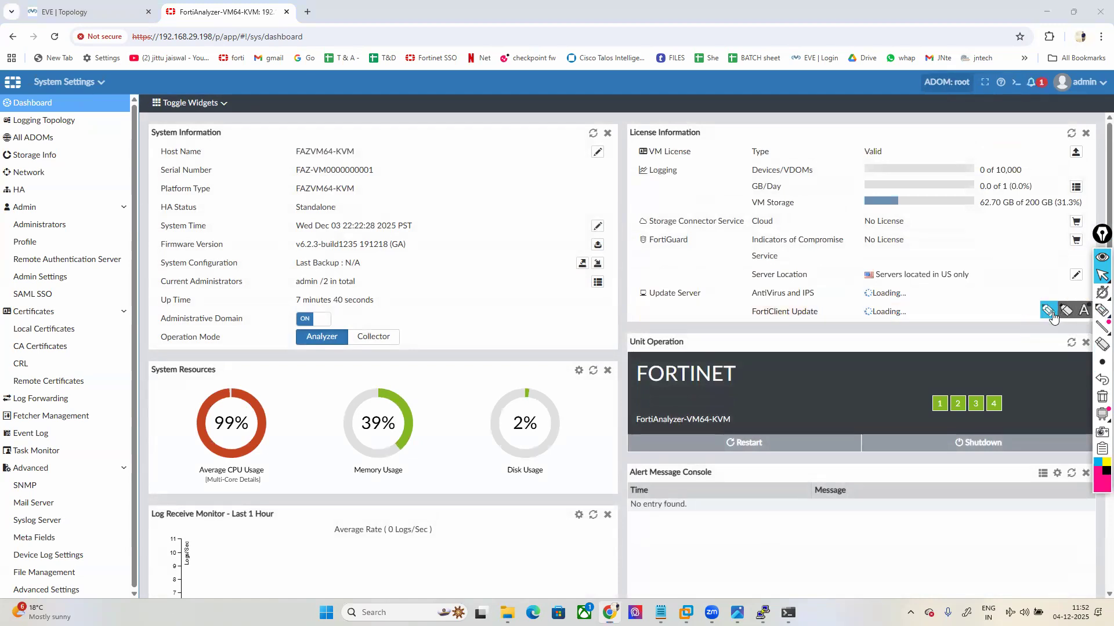
click(1102, 311)
drag(435, 214, 526, 221)
drag(728, 236, 805, 247)
drag(542, 411, 452, 413)
drag(513, 528, 456, 521)
drag(829, 403, 767, 399)
drag(846, 535, 786, 522)
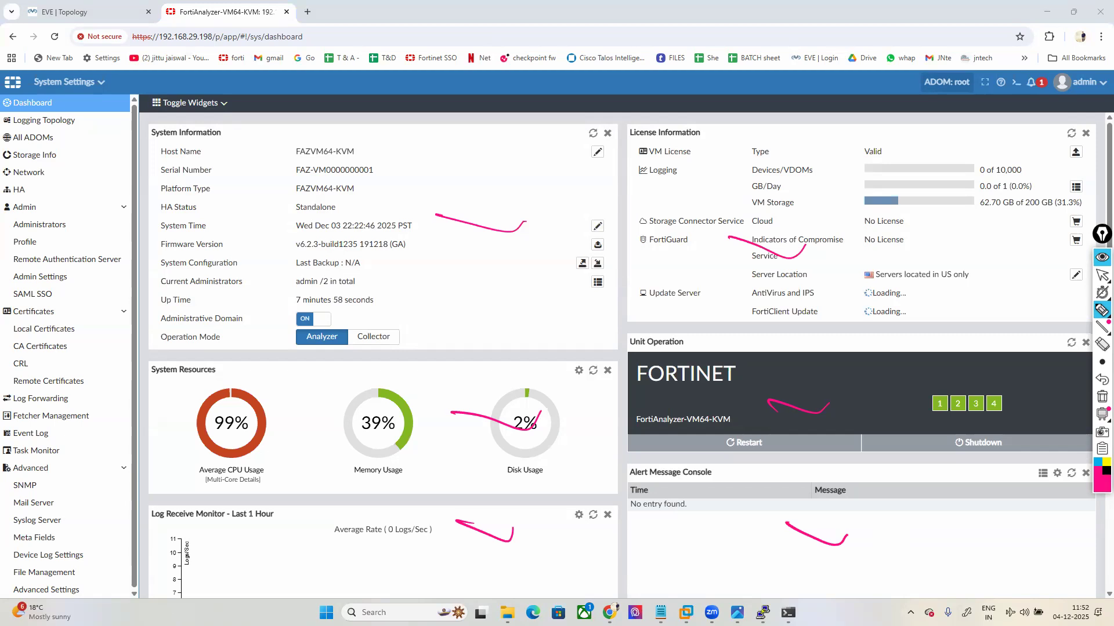
mouse_move(92, 135)
mouse_down()
mouse_move(57, 135)
mouse_move(35, 189)
mouse_move(88, 235)
mouse_move(58, 245)
mouse_up()
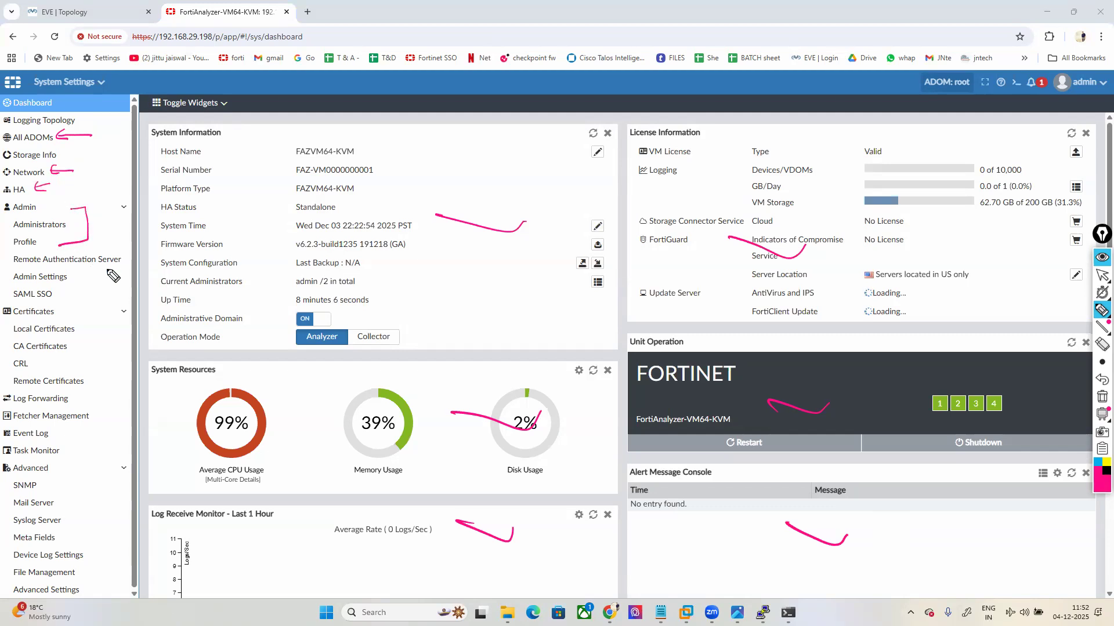
mouse_move(139, 252)
mouse_down()
mouse_move(12, 253)
mouse_move(4, 268)
mouse_move(134, 272)
mouse_move(155, 256)
mouse_move(139, 251)
mouse_up()
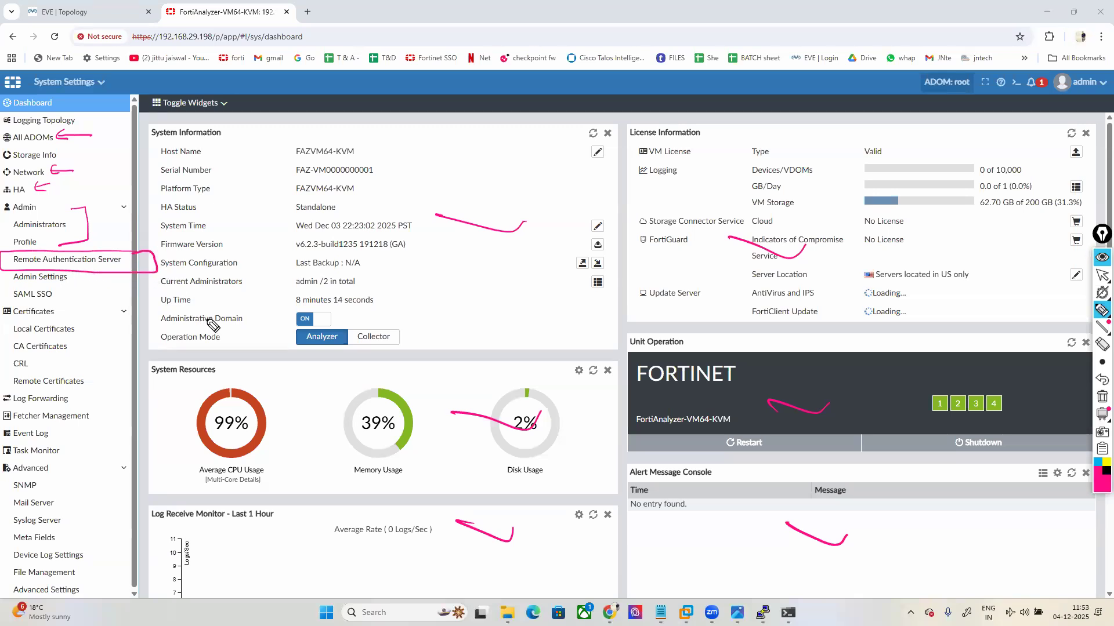
click(1101, 275)
click(81, 13)
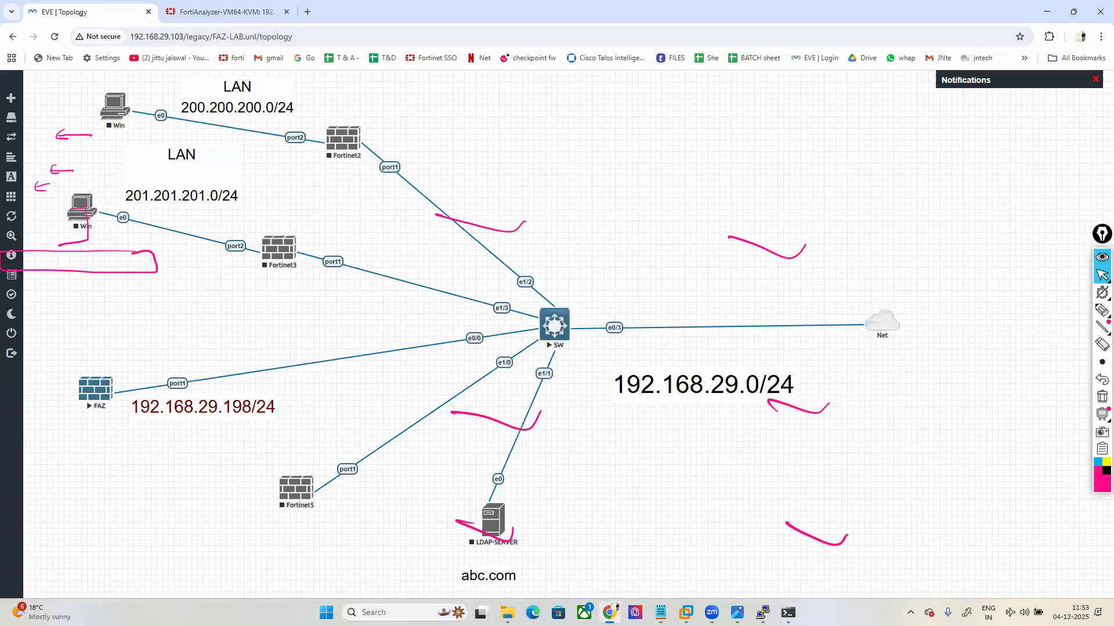
click(1101, 396)
mouse_move(1102, 311)
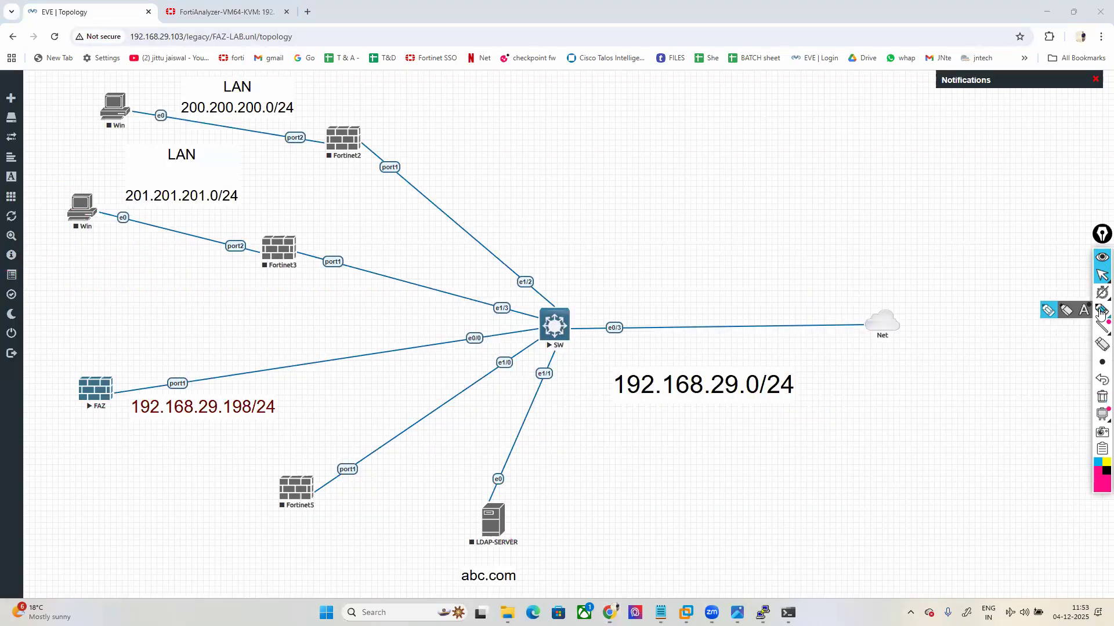
click(1047, 313)
mouse_move(515, 498)
mouse_down()
mouse_move(443, 545)
mouse_move(470, 612)
mouse_move(545, 560)
mouse_move(513, 498)
mouse_up()
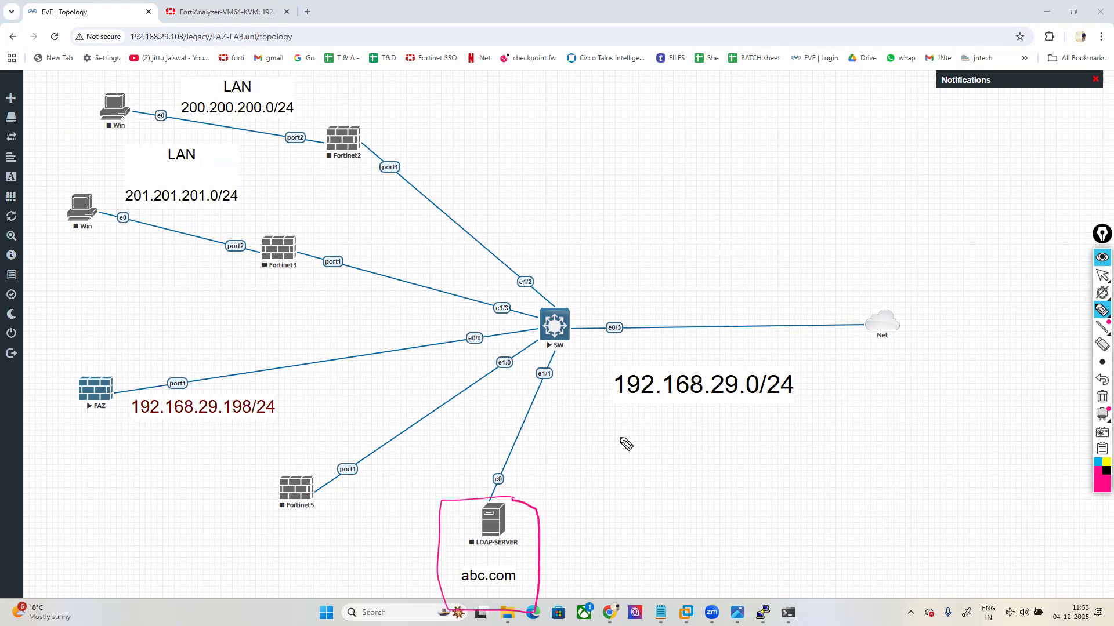
click(1101, 396)
mouse_move(1101, 295)
click(1101, 275)
click(229, 12)
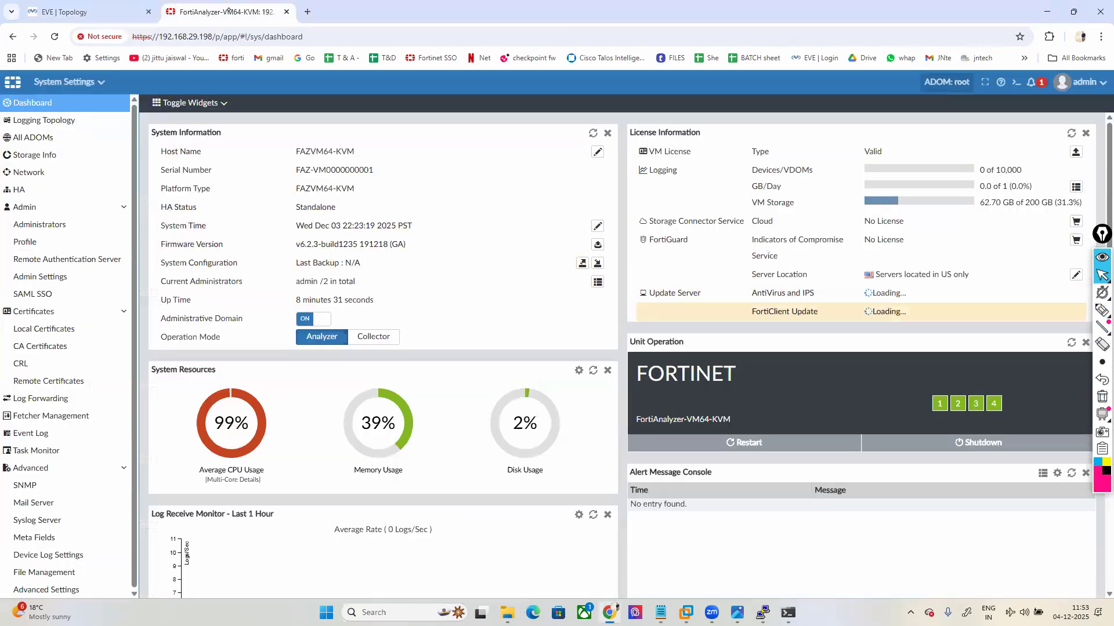
Step: Highlight the Event Log, Task Monitor and Local Certificates sections on the dashboard
click(1101, 310)
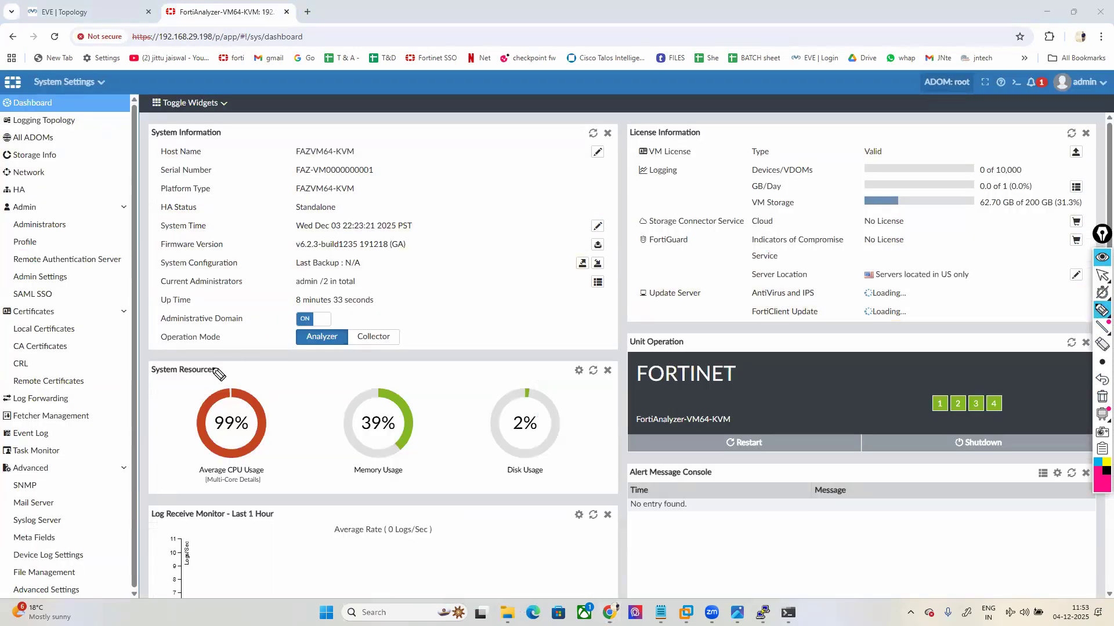
mouse_move(63, 433)
mouse_down()
mouse_move(83, 429)
mouse_move(89, 445)
mouse_move(74, 466)
mouse_up()
drag(74, 323, 92, 318)
click(1100, 399)
Step: Circle the Analyzer operation mode and bring up the Factory Default Settings slide
mouse_move(297, 357)
mouse_down()
mouse_move(340, 350)
mouse_move(355, 333)
mouse_move(290, 331)
mouse_move(303, 356)
mouse_up()
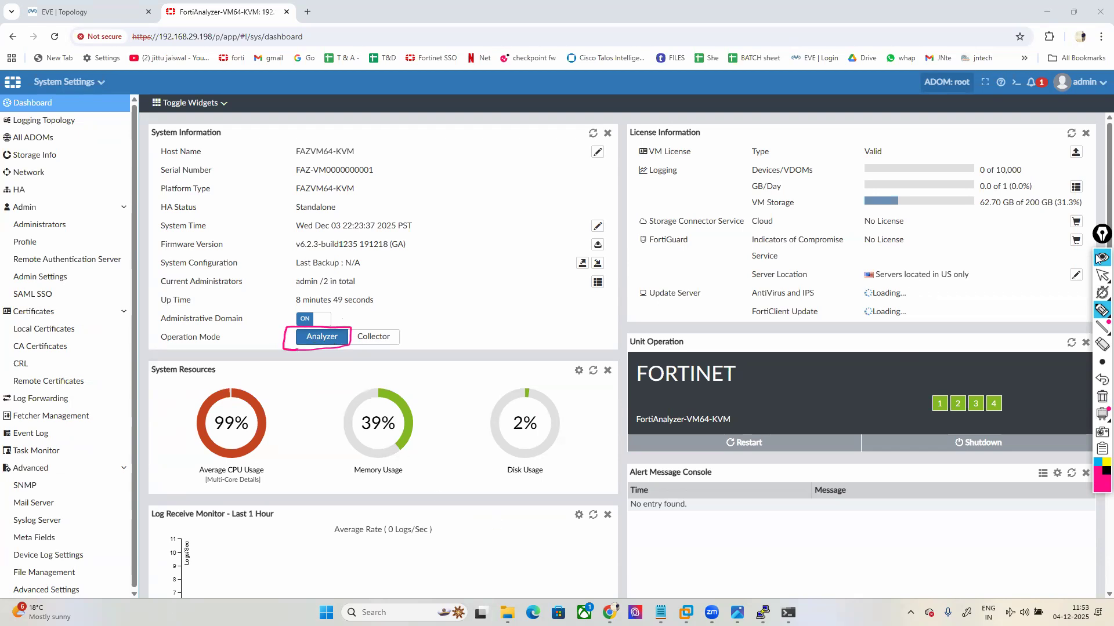
click(1102, 275)
click(736, 613)
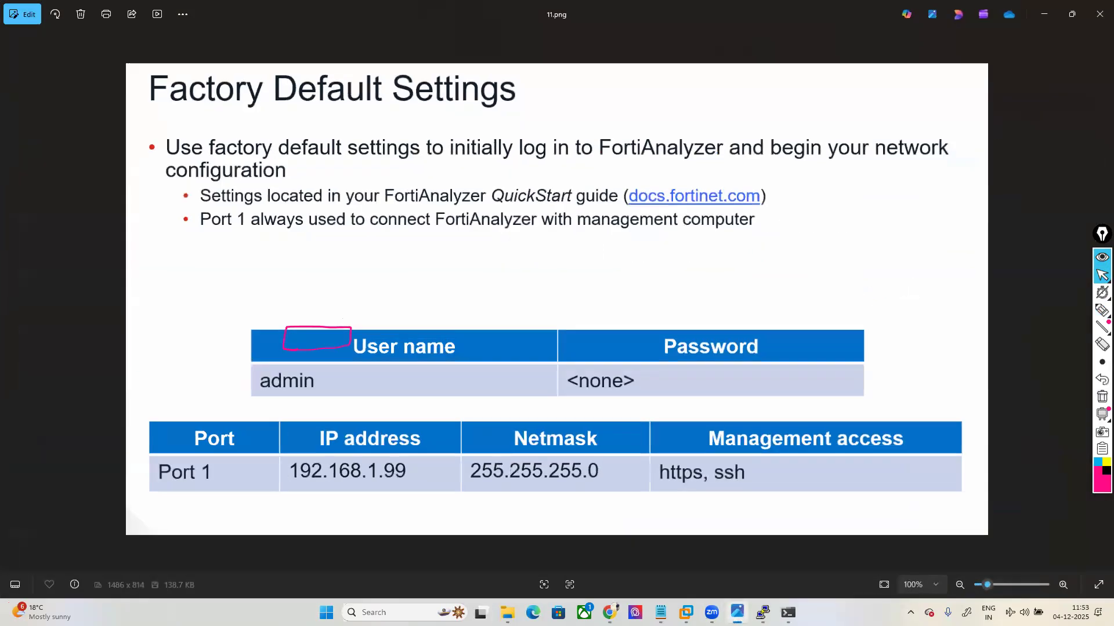
Step: Flip to the Operating Modes slide, mark the Analyzer and Collector headings in black, then minimize the viewer
key(Left)
key(Left)
key(Left)
key(Left)
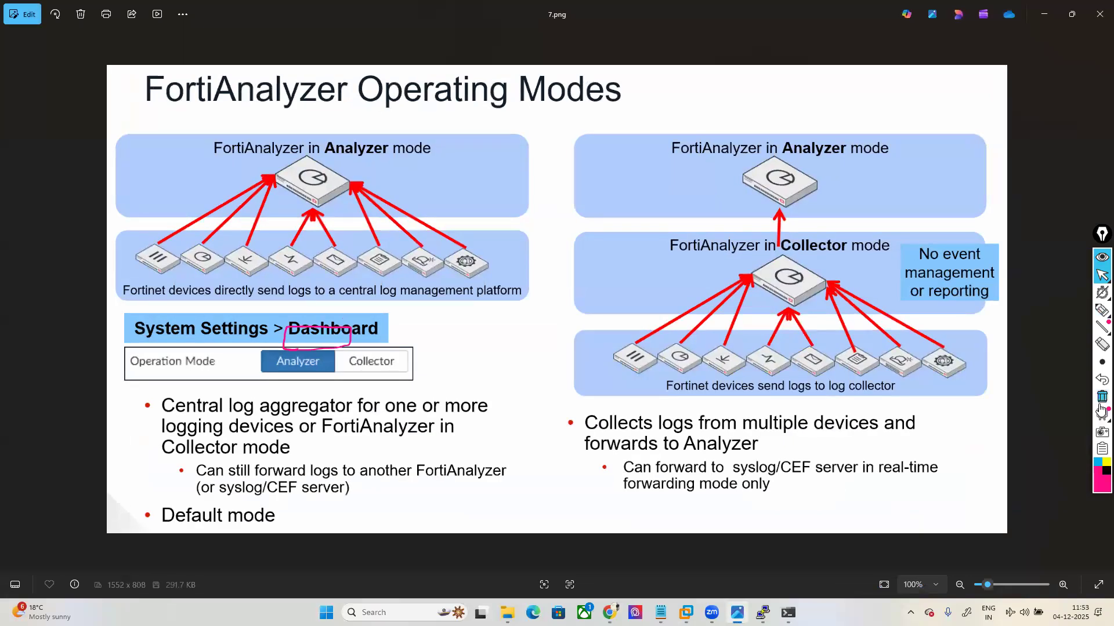
click(1101, 310)
click(1105, 471)
mouse_move(422, 142)
mouse_down()
mouse_move(438, 138)
mouse_move(390, 159)
mouse_move(312, 158)
mouse_move(378, 134)
mouse_move(447, 135)
mouse_up()
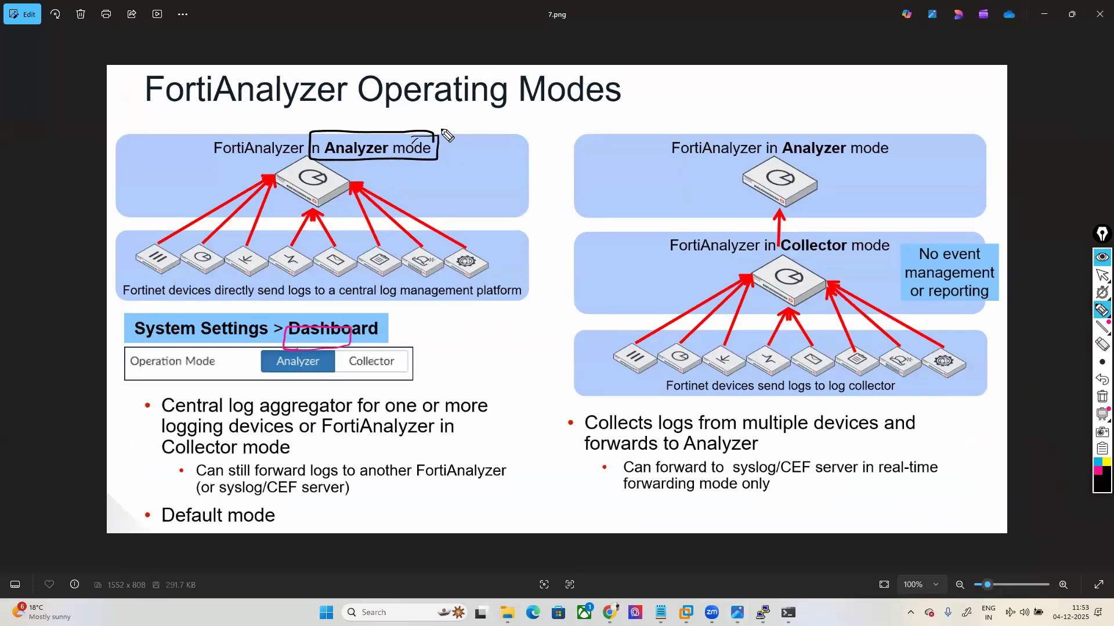
mouse_move(893, 237)
mouse_down()
mouse_move(812, 223)
mouse_move(900, 272)
mouse_move(787, 285)
mouse_move(827, 219)
mouse_up()
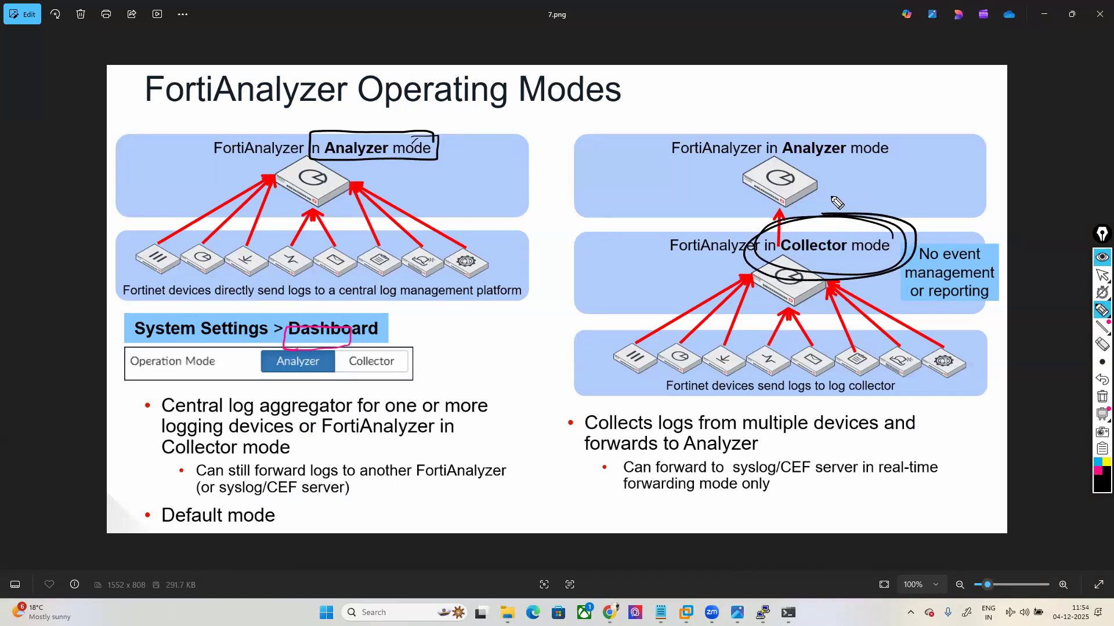
click(1100, 399)
click(1102, 276)
click(1042, 15)
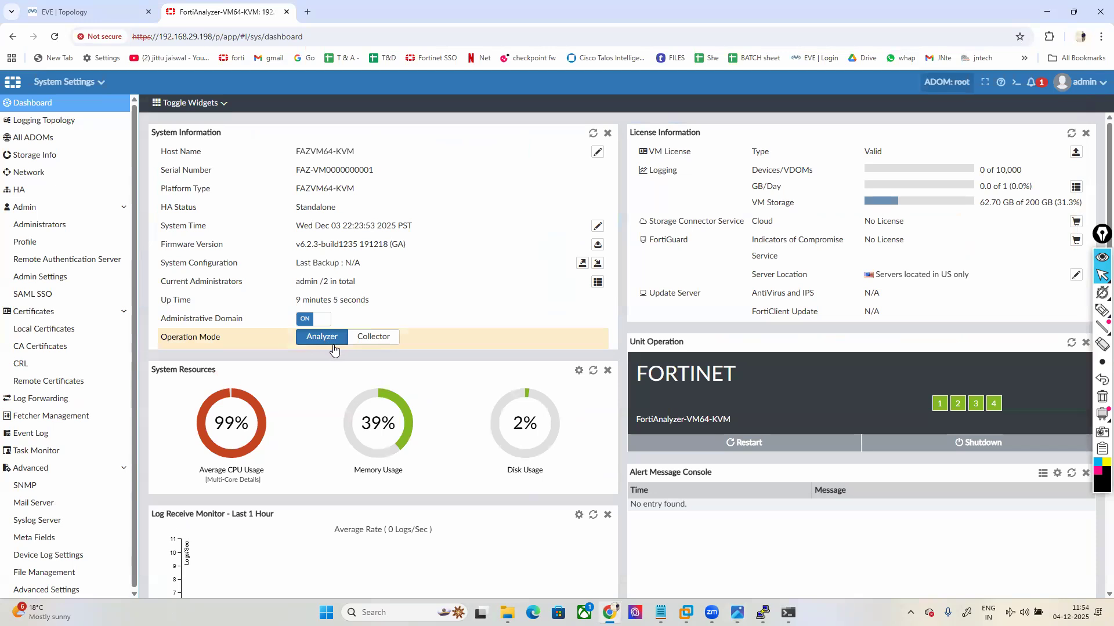
Step: Switch the operation mode to Collector and underline the Collector Mode banner in pink
click(378, 336)
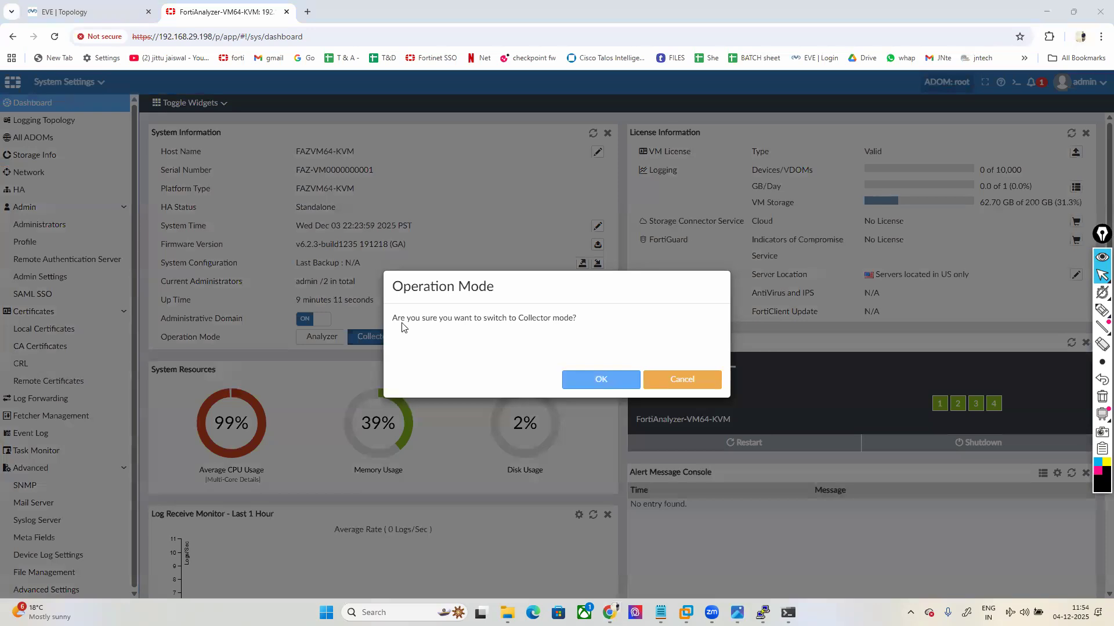
click(610, 385)
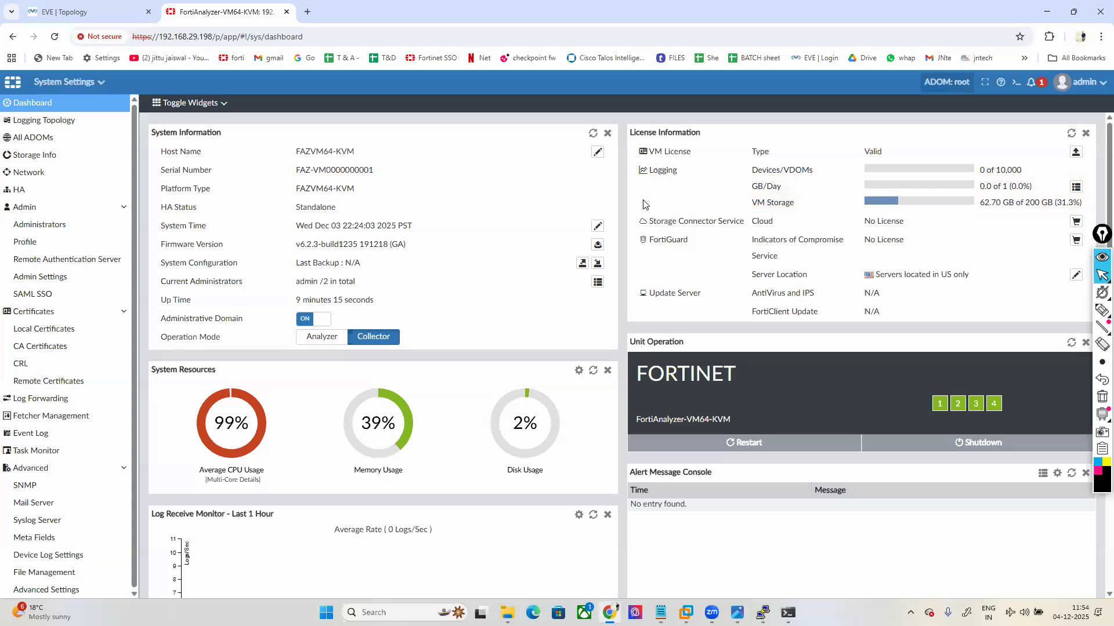
click(1102, 309)
click(1098, 473)
mouse_move(862, 96)
mouse_down()
mouse_move(917, 95)
mouse_move(909, 58)
mouse_move(823, 74)
mouse_move(880, 101)
mouse_up()
click(1101, 275)
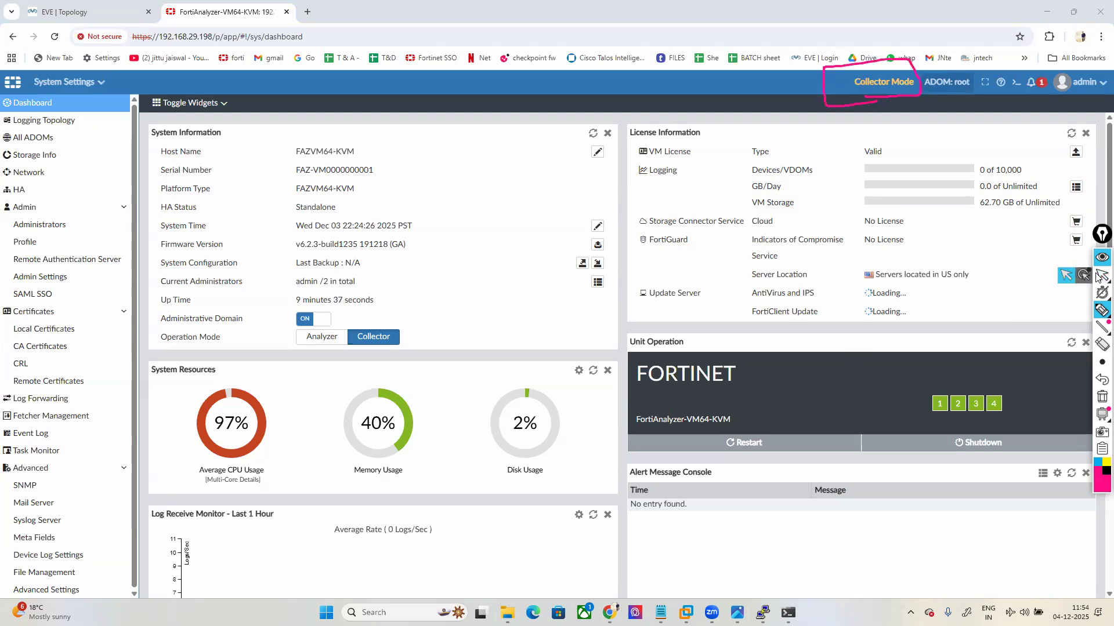
Step: Switch the operation mode back to Analyzer
click(63, 83)
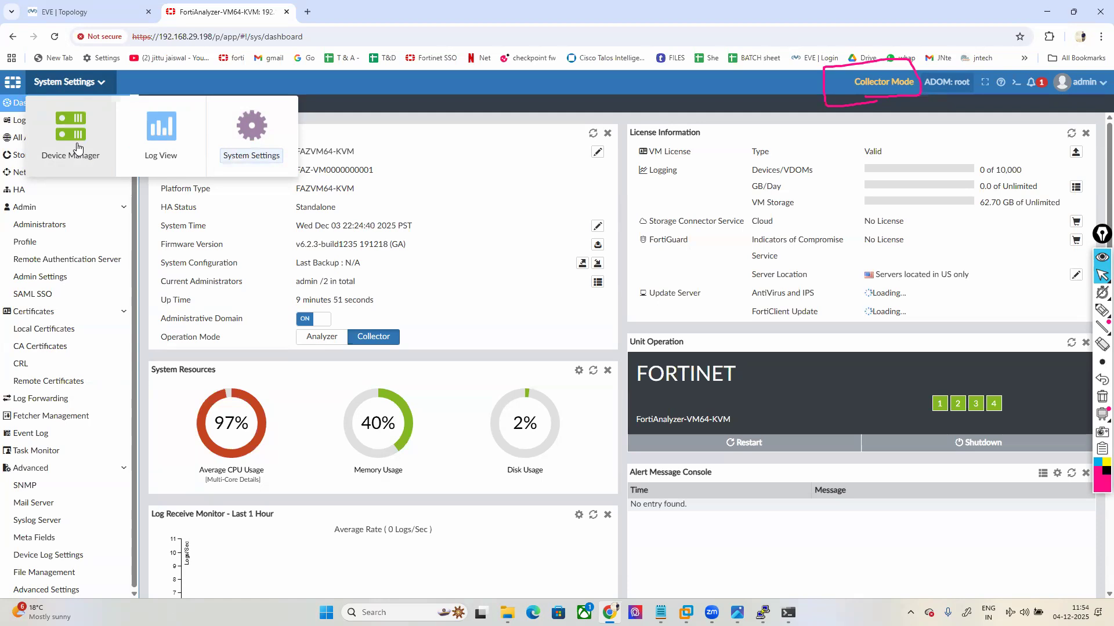
click(328, 341)
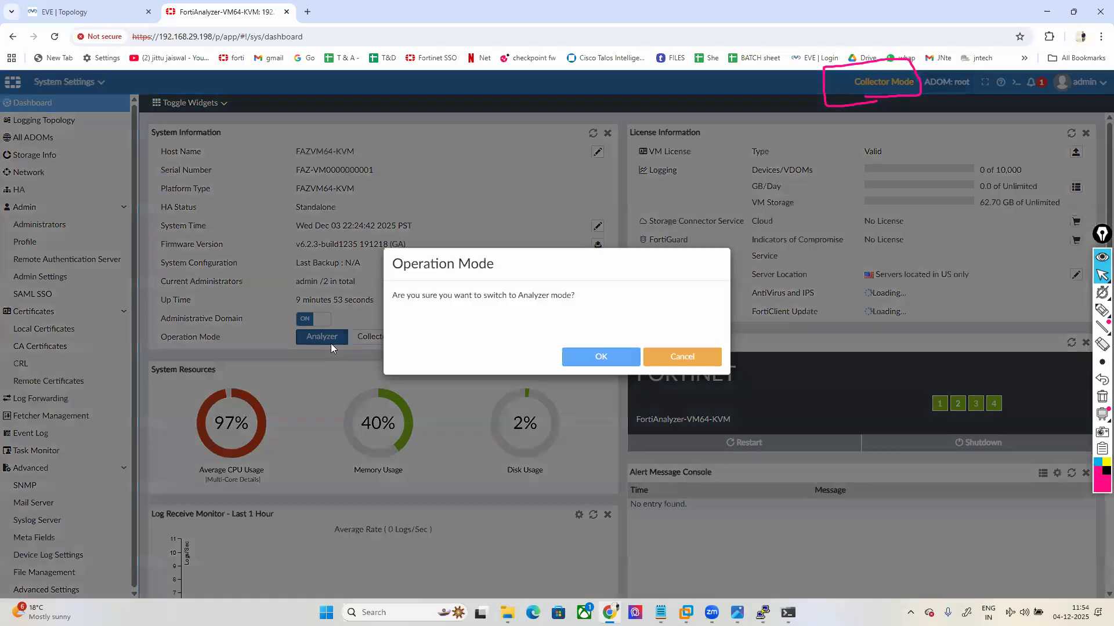
click(618, 388)
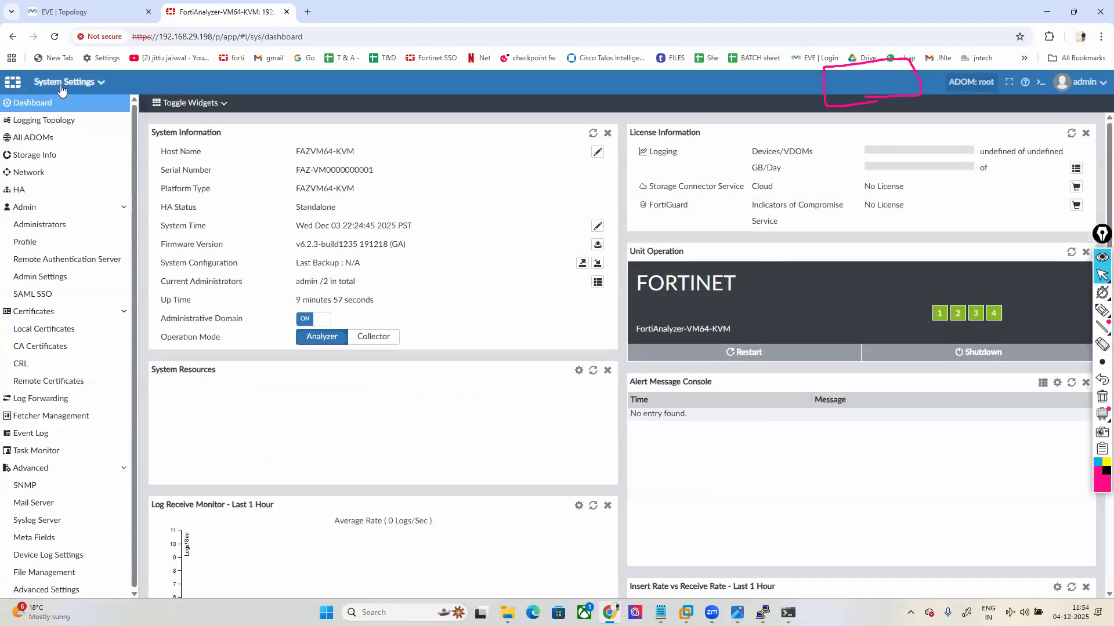
click(65, 82)
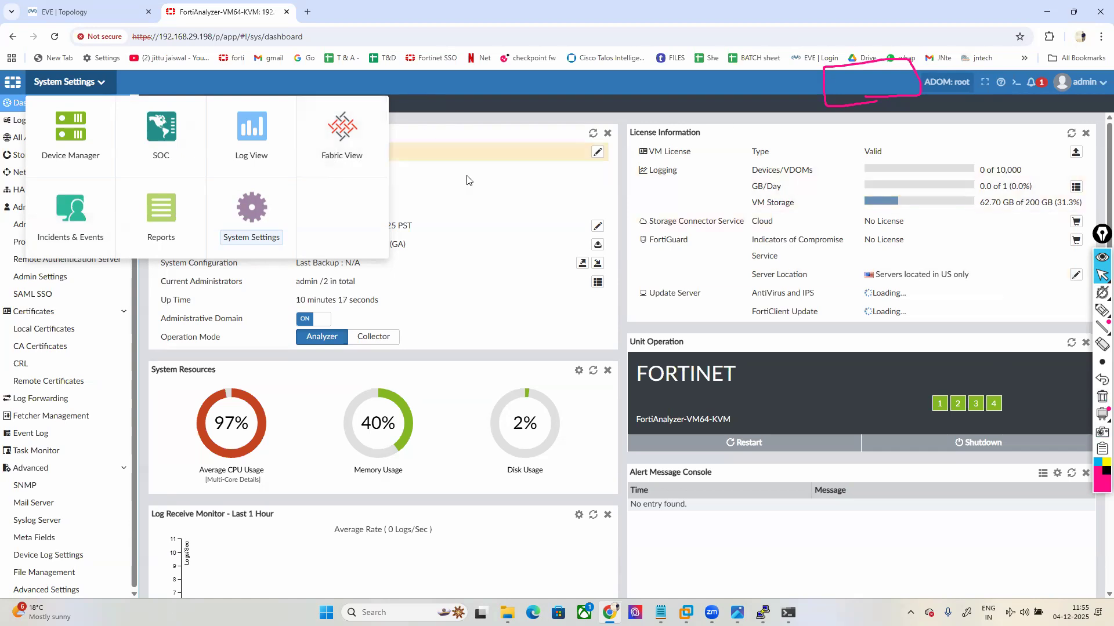
Step: Shrink the root ADOM's allocated storage from 50 GB, entered in MB, then start a new ADOM
click(480, 195)
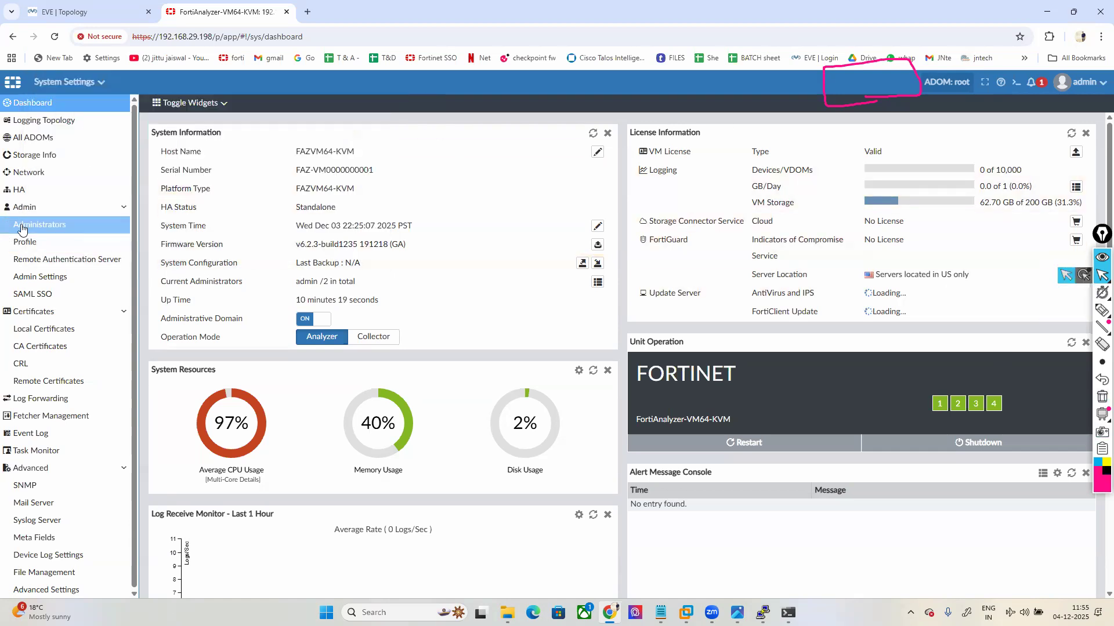
click(35, 140)
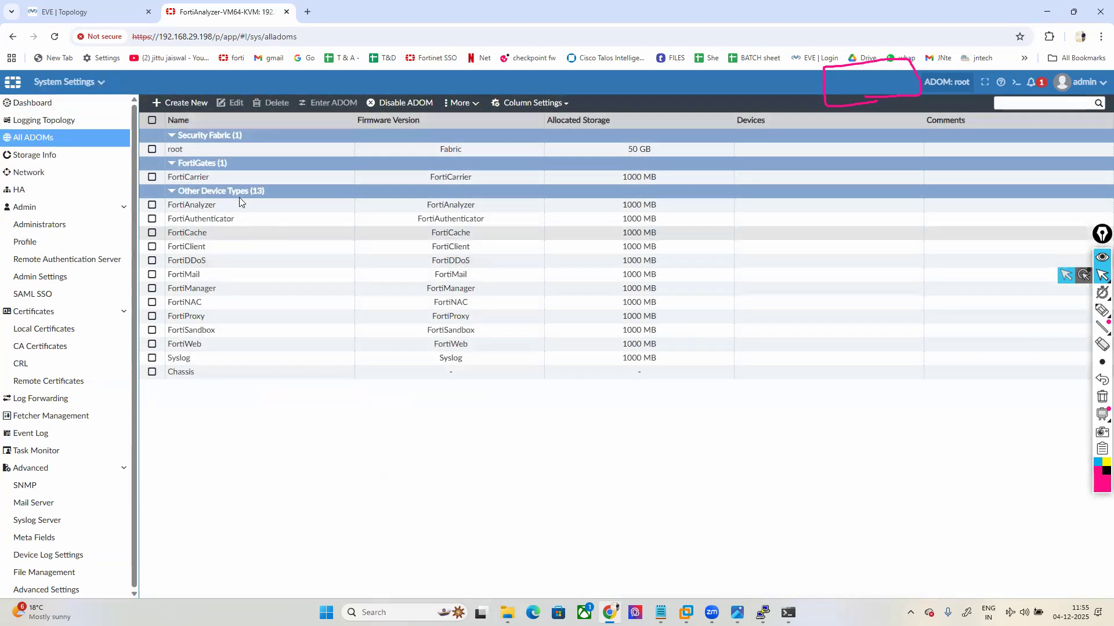
double_click(183, 149)
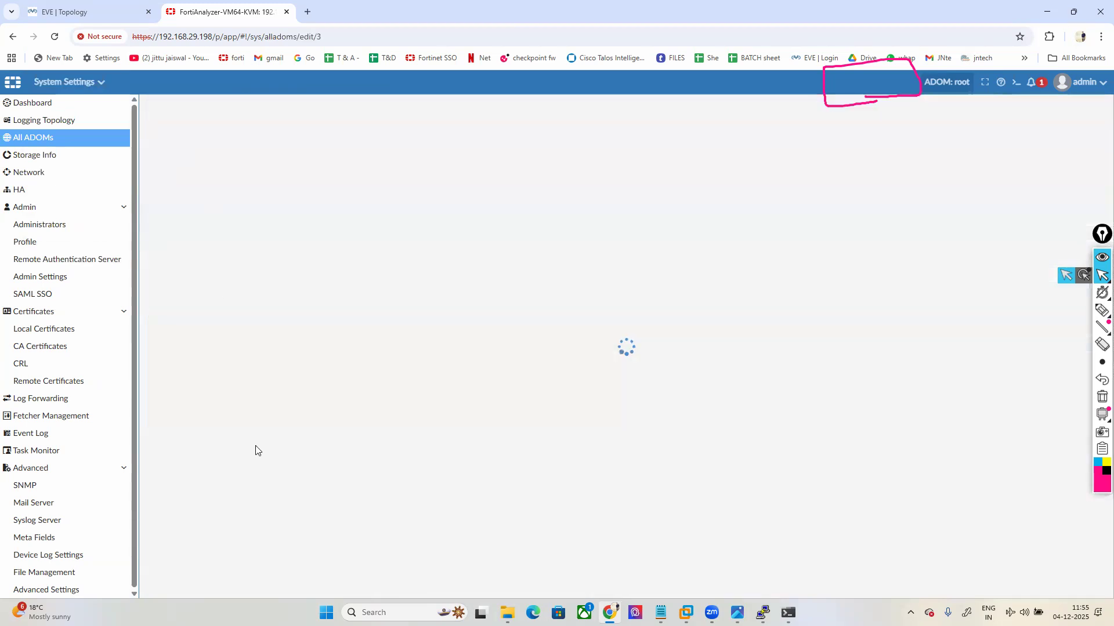
drag(298, 344, 256, 351)
text(5000)
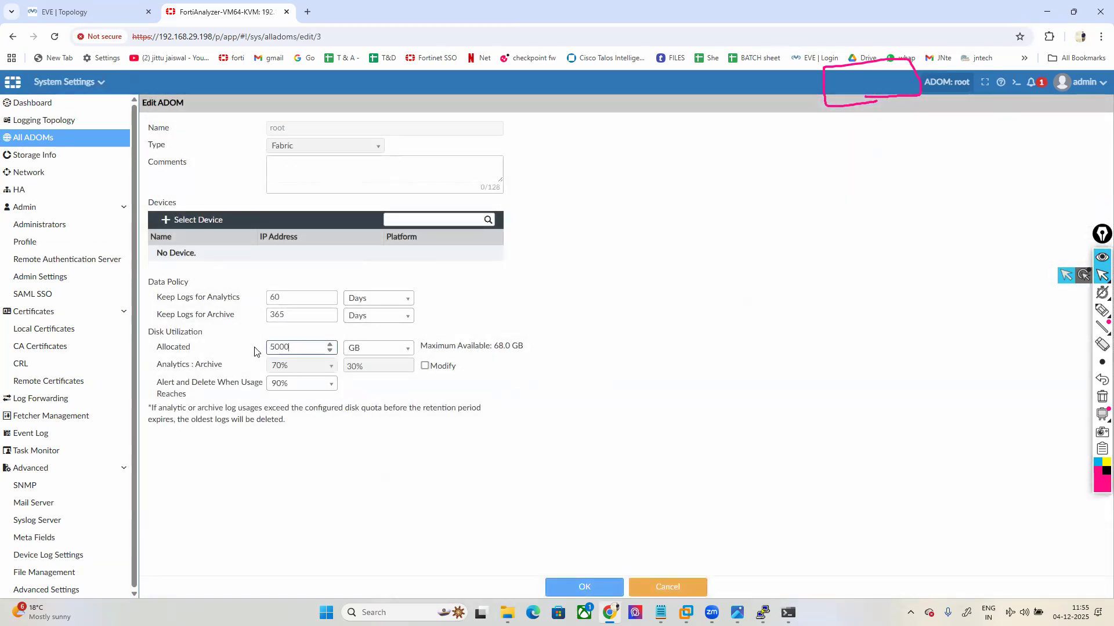
click(377, 350)
click(363, 370)
drag(302, 347, 240, 352)
text(200)
click(585, 587)
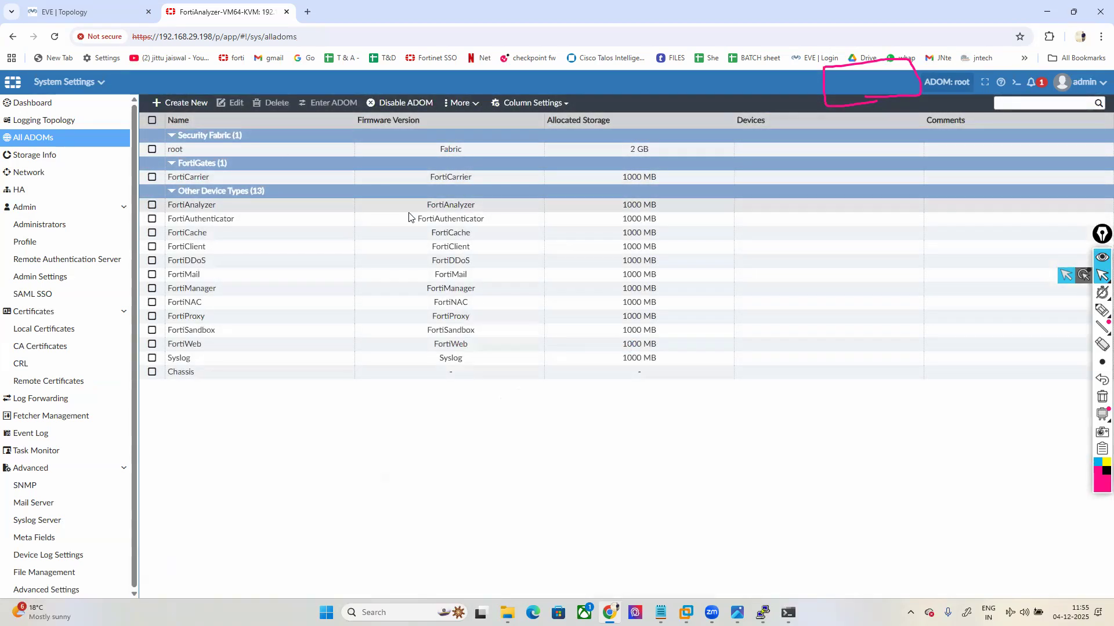
click(181, 103)
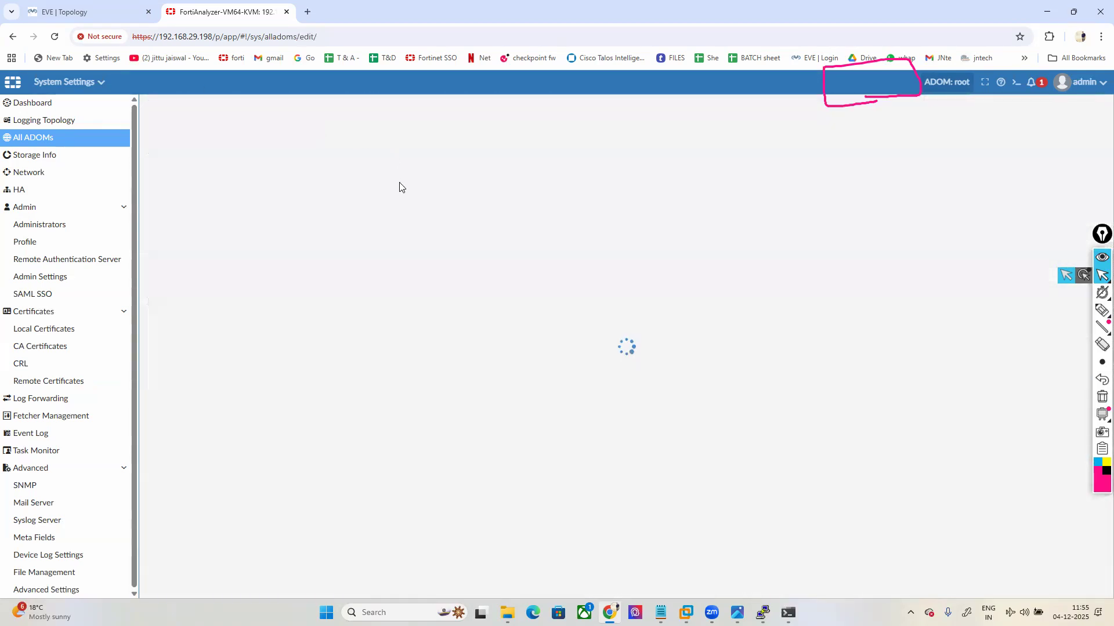
Step: Create ADOM 'adom1' of type FortiGate with 2 GB allocated storage
click(297, 128)
text(adom1)
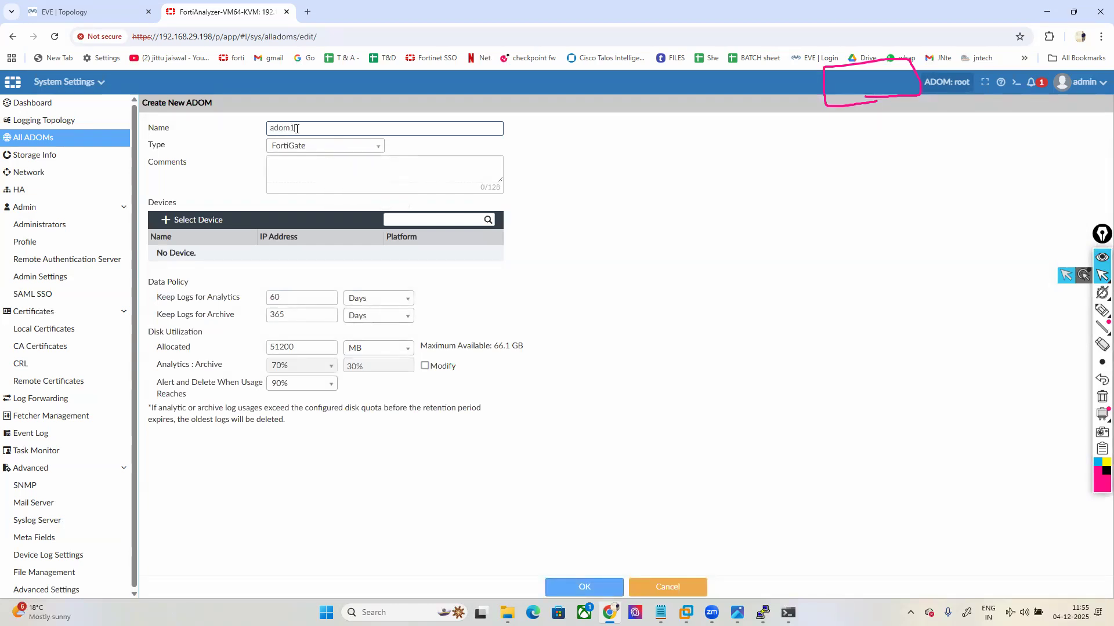
click(305, 148)
scroll(298, 226, up, 1)
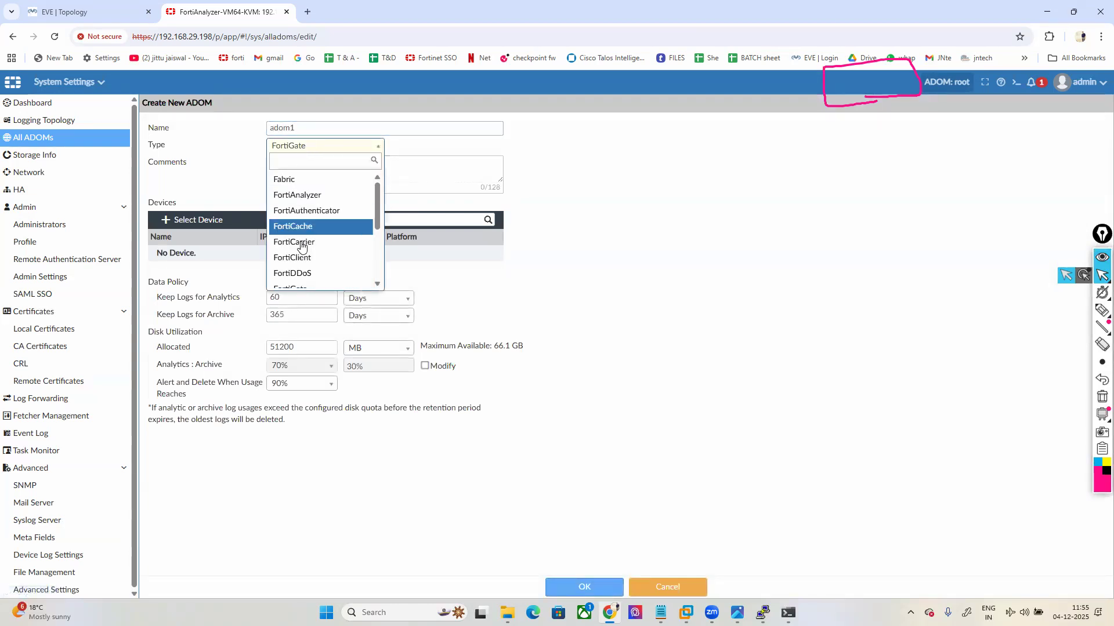
scroll(301, 255, down, 3)
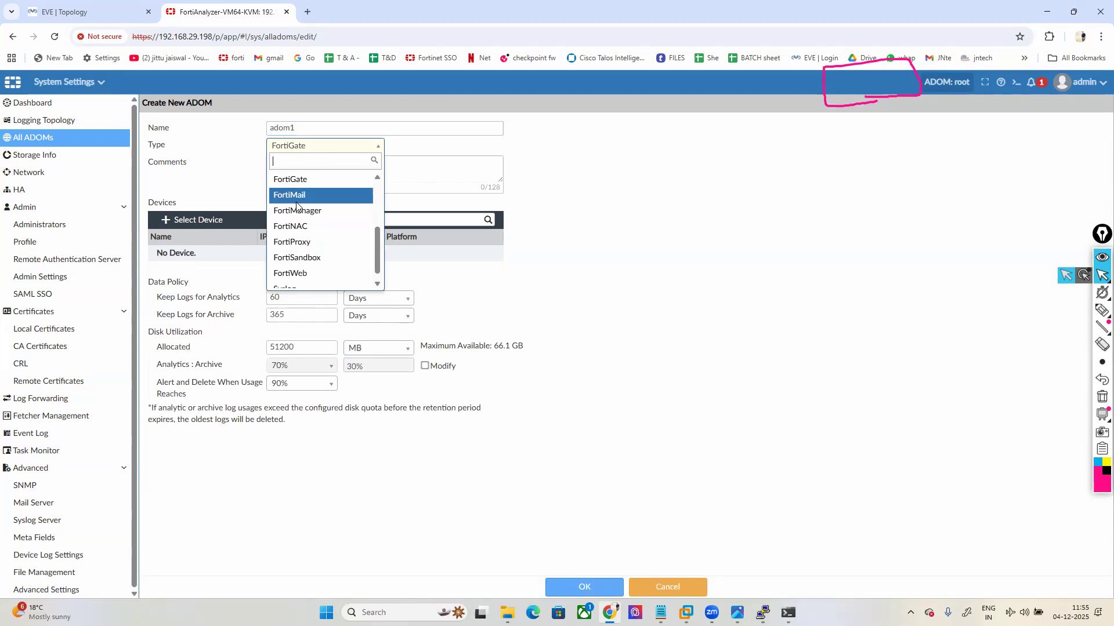
click(675, 287)
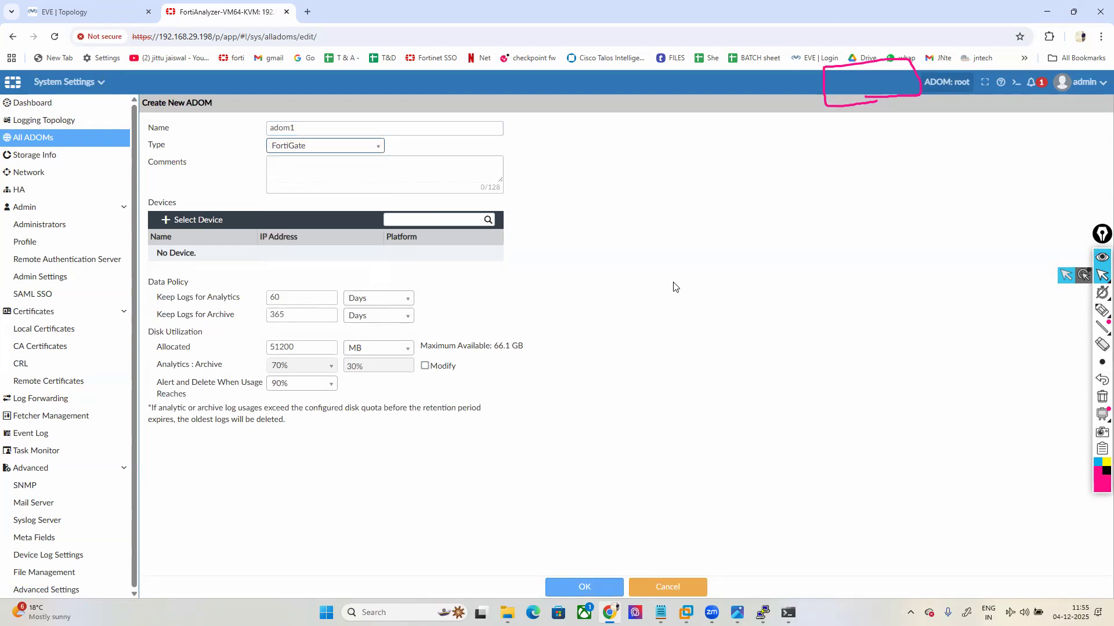
double_click(298, 343)
text(2)
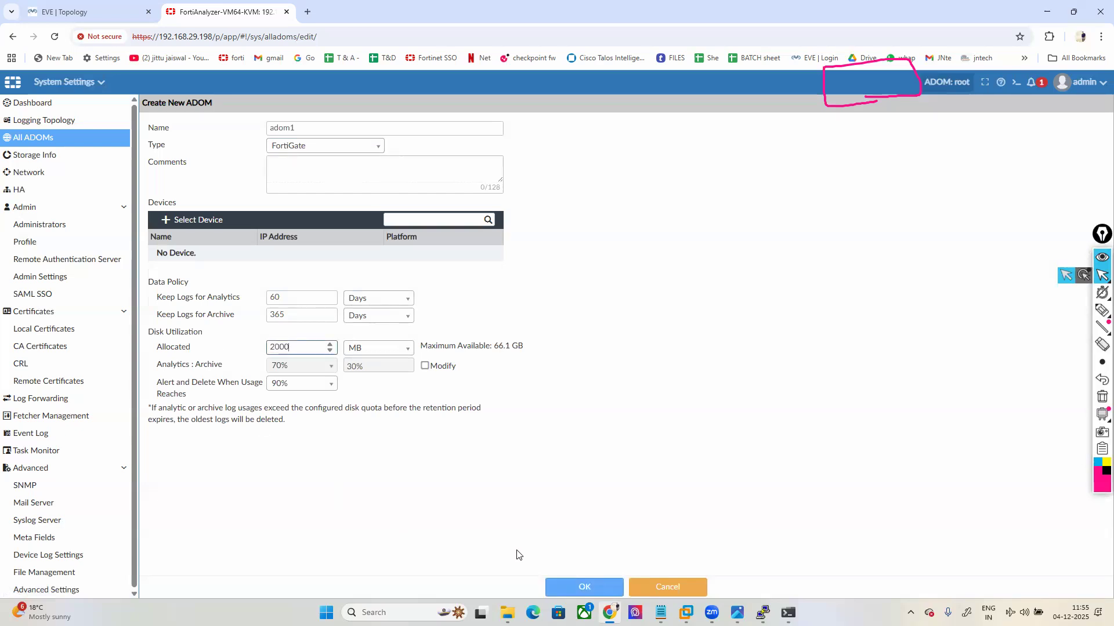
click(565, 586)
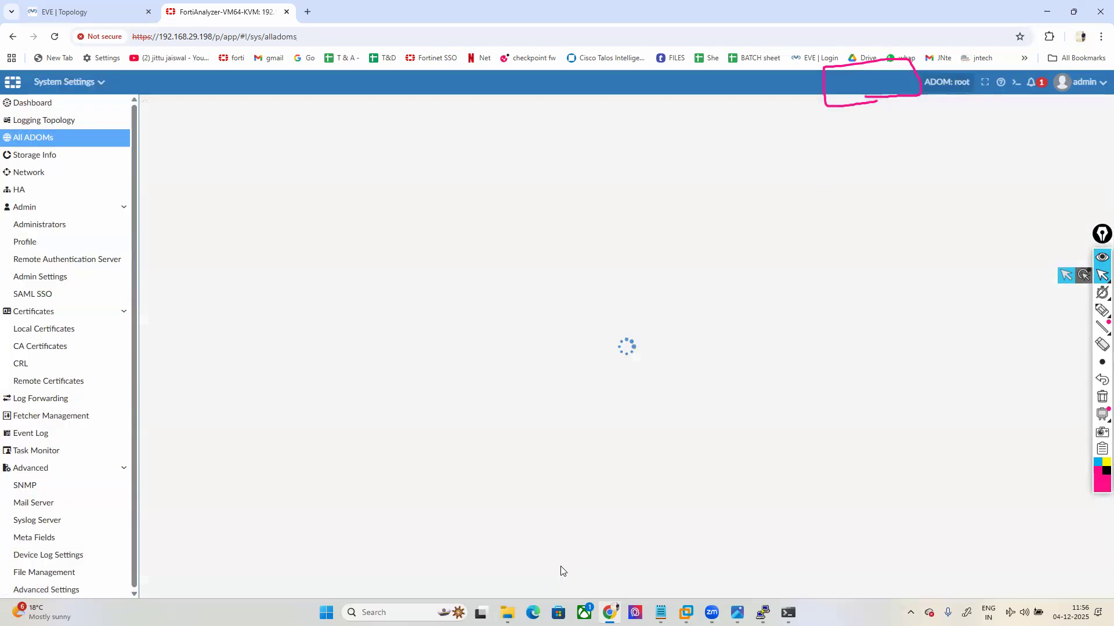
Step: Start a new administrator named admin5 and enter its password twice
click(52, 228)
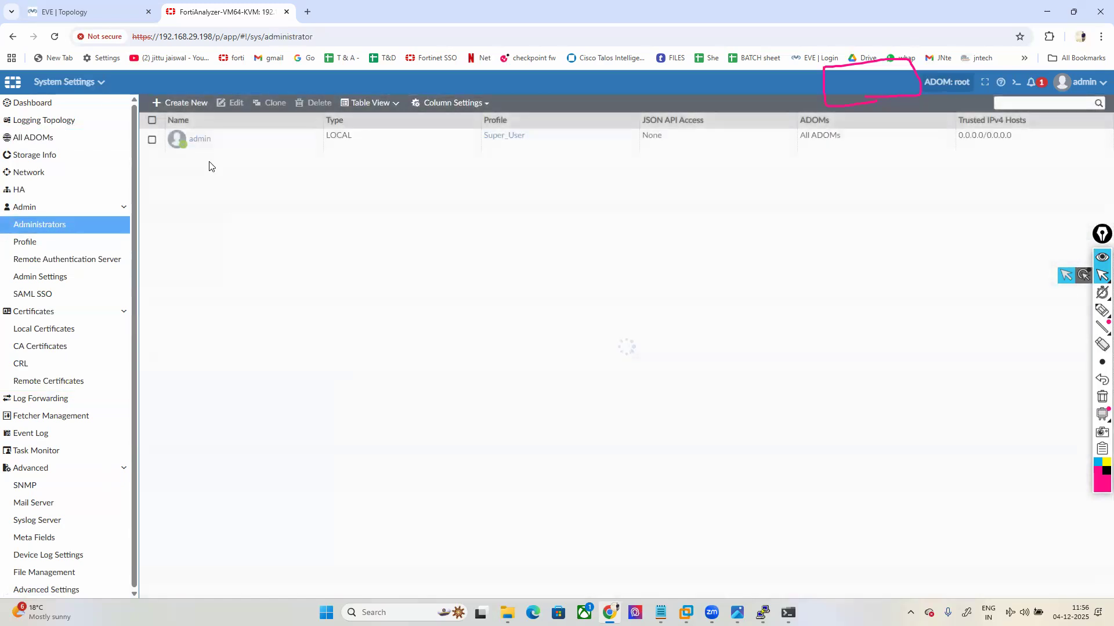
click(180, 102)
click(338, 127)
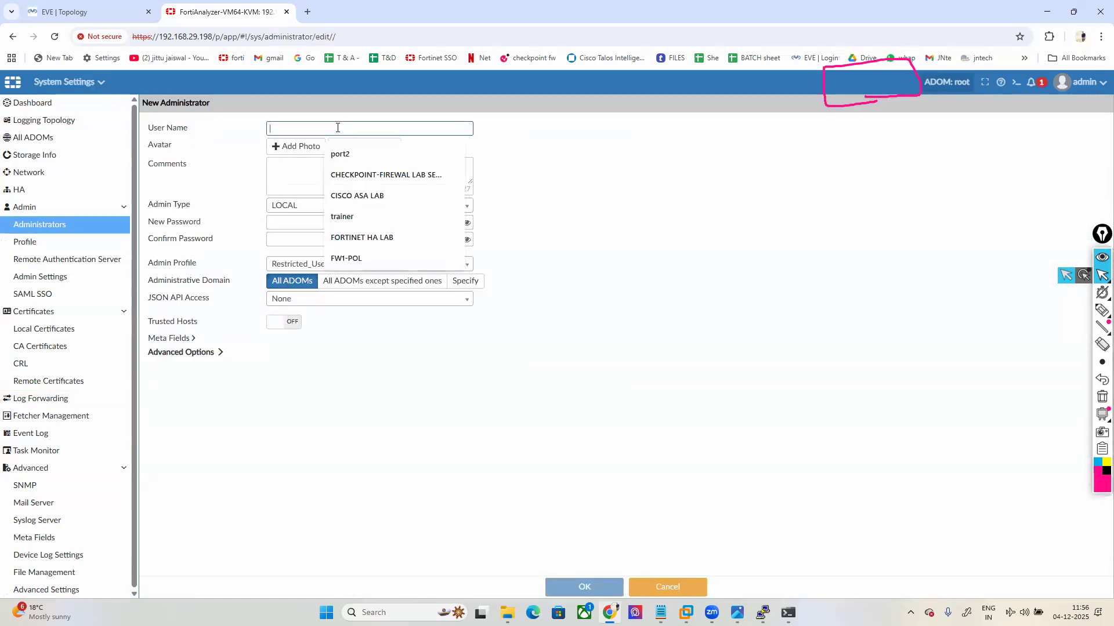
text(ad,om)
key(BackSpace)
key(BackSpace)
key(BackSpace)
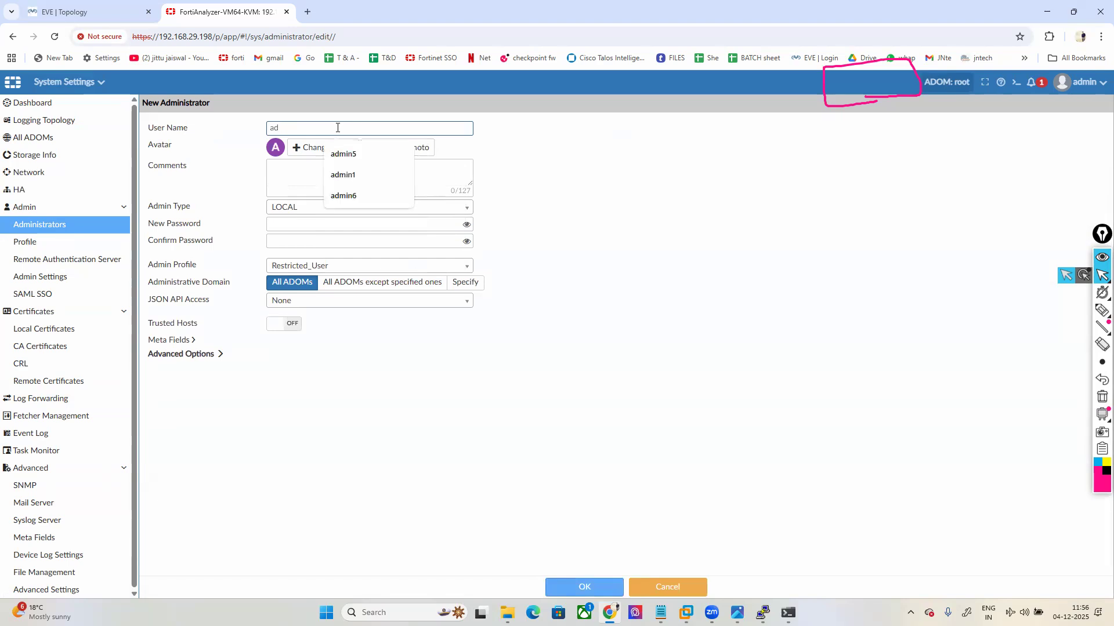
text(min5)
click(354, 225)
key(Tab)
text(a)
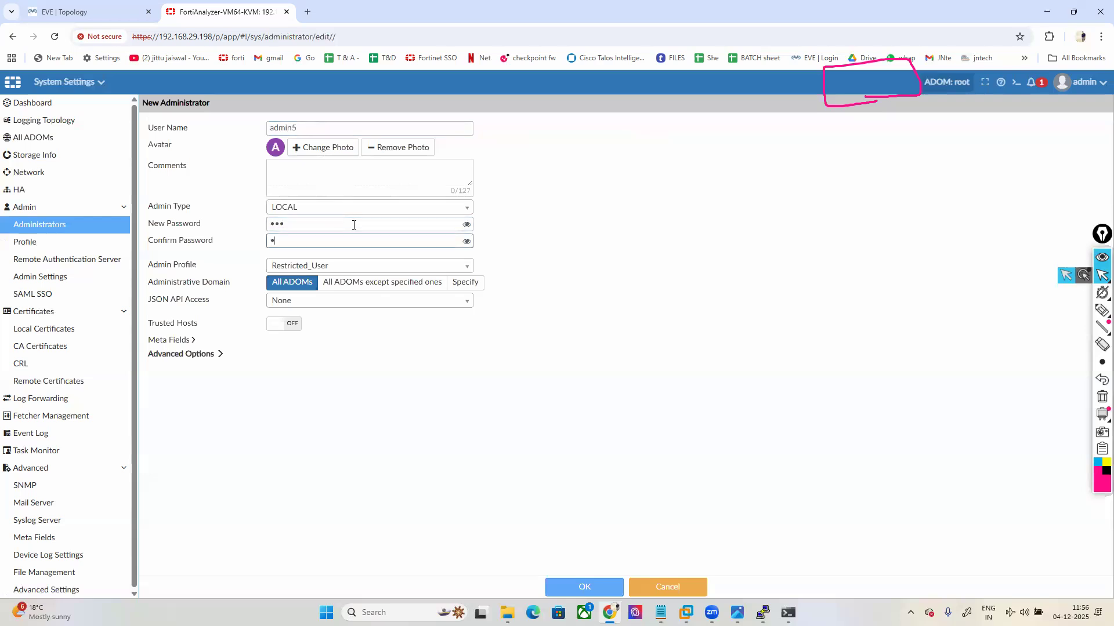
Step: Give admin5 the Standard_User profile and save, accepting the short-password warning
click(360, 265)
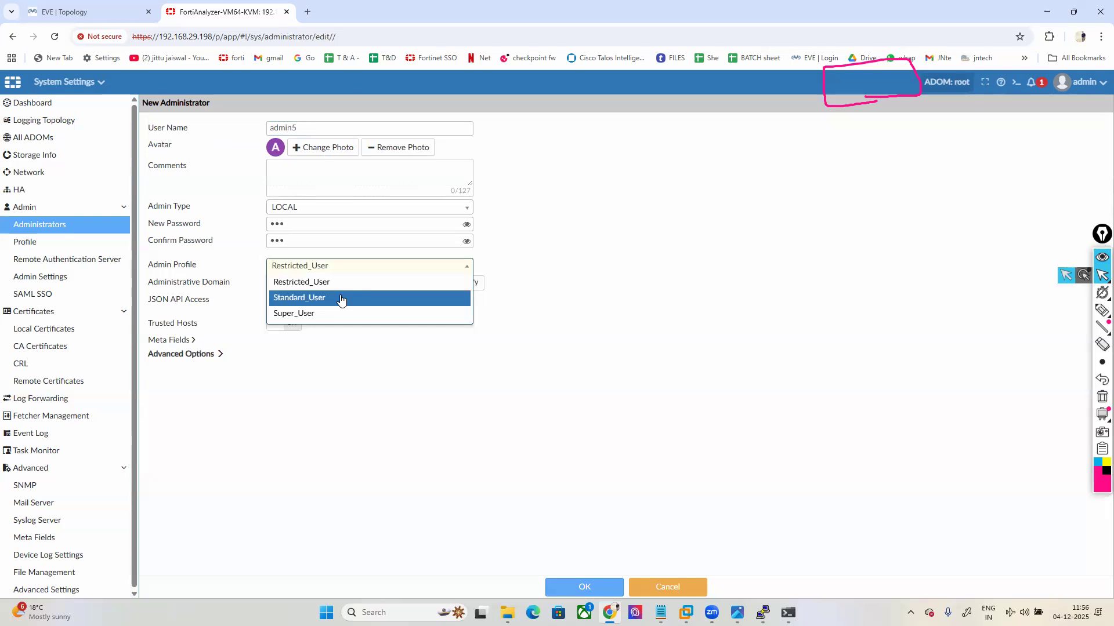
click(298, 297)
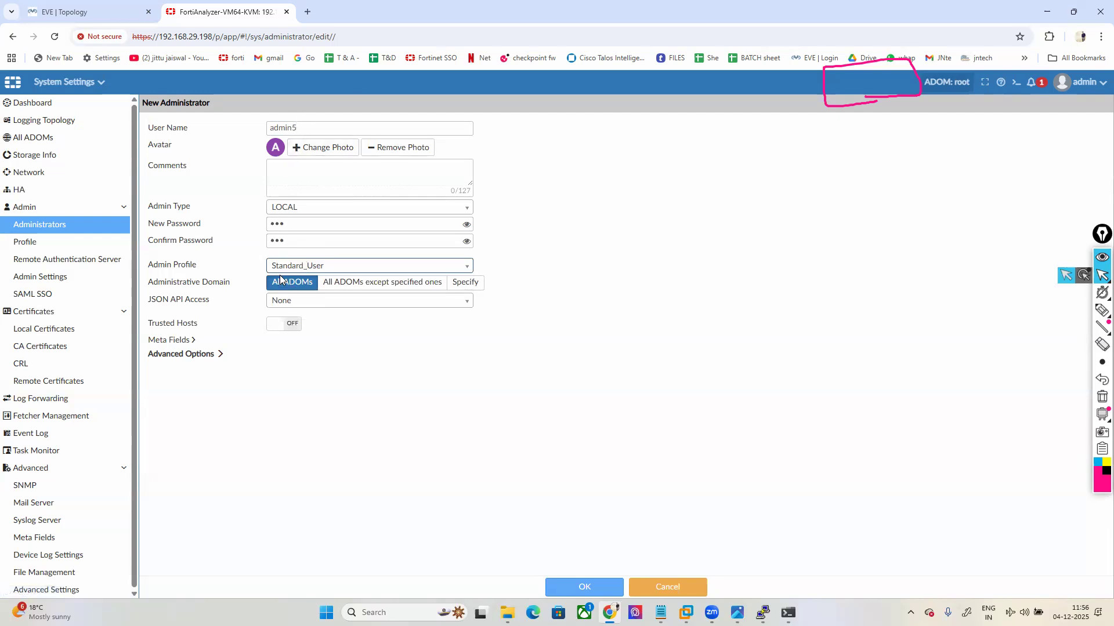
click(574, 586)
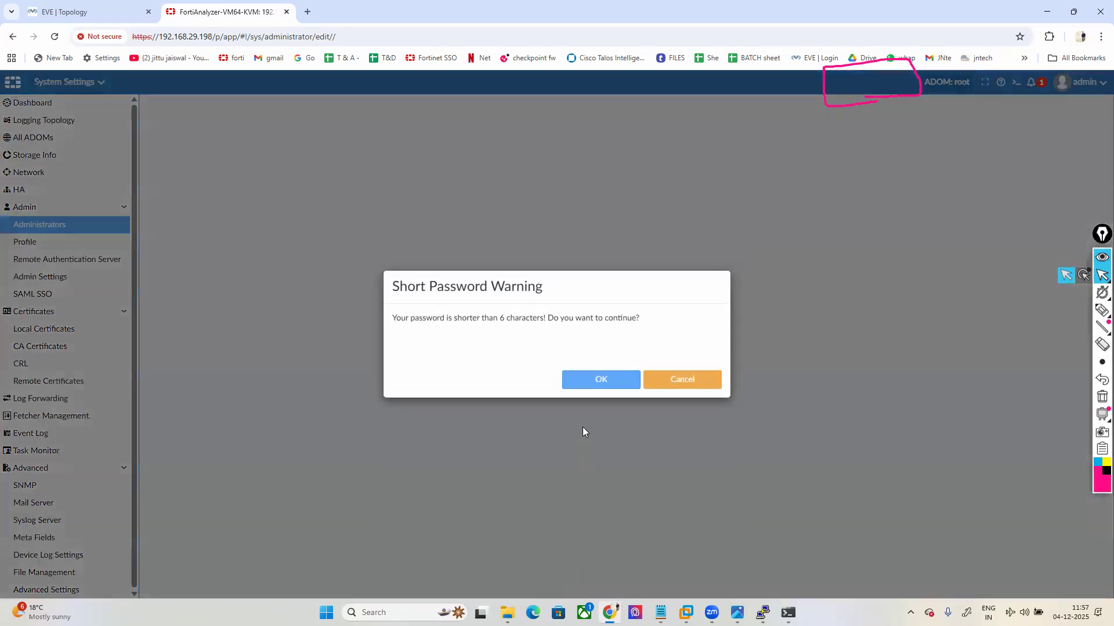
click(586, 381)
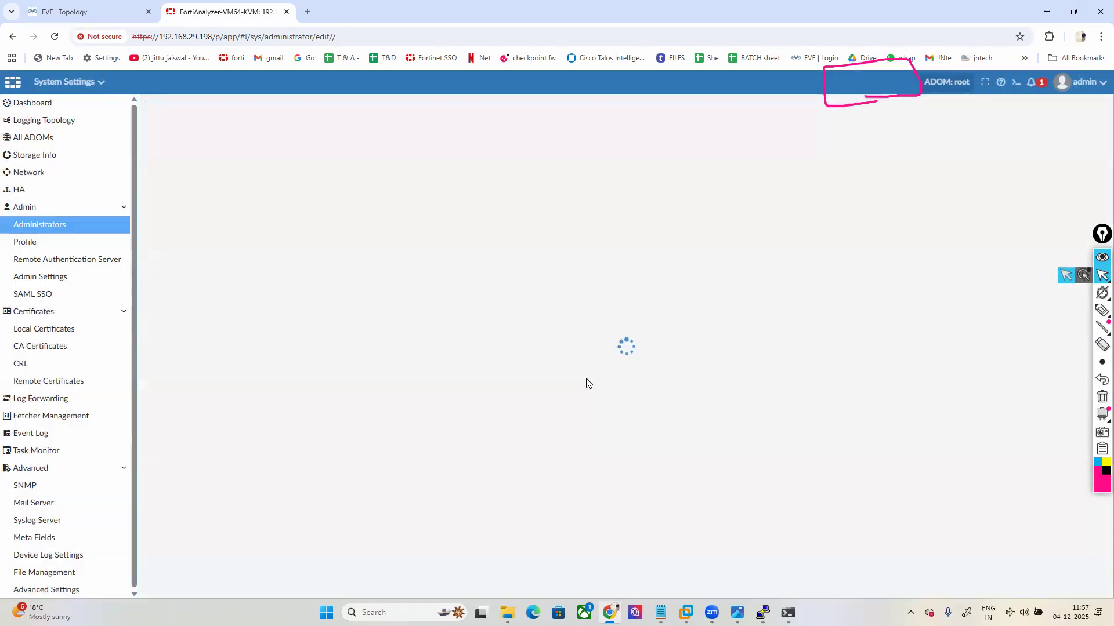
Step: Try starting the LDAP-SERVER node in the EVE-NG topology, retrying after it fails
click(64, 13)
right_click(500, 525)
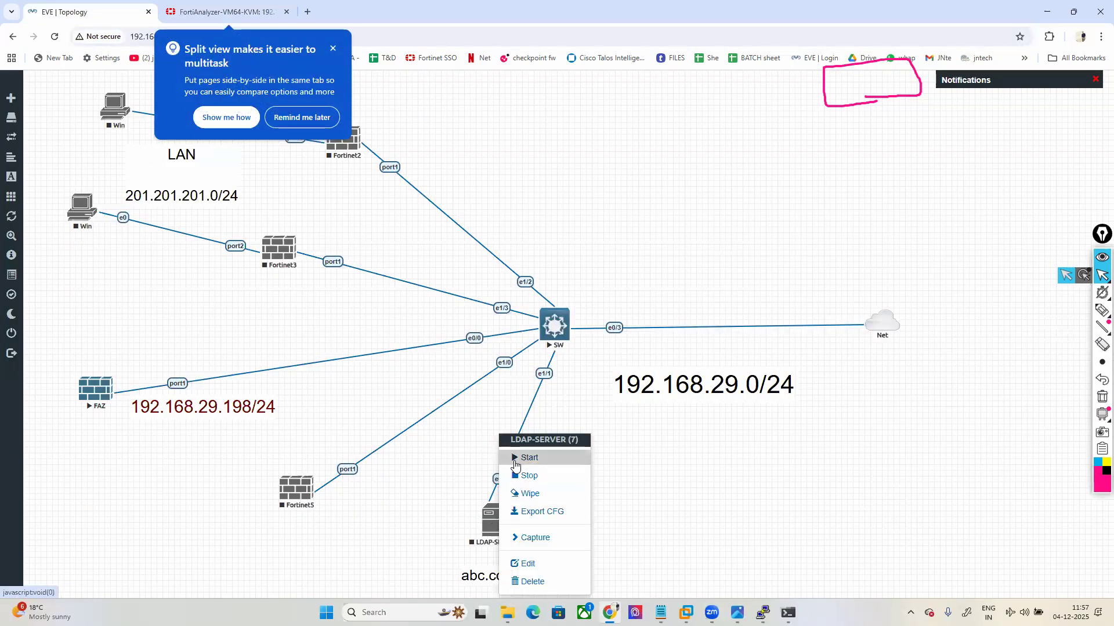
click(515, 458)
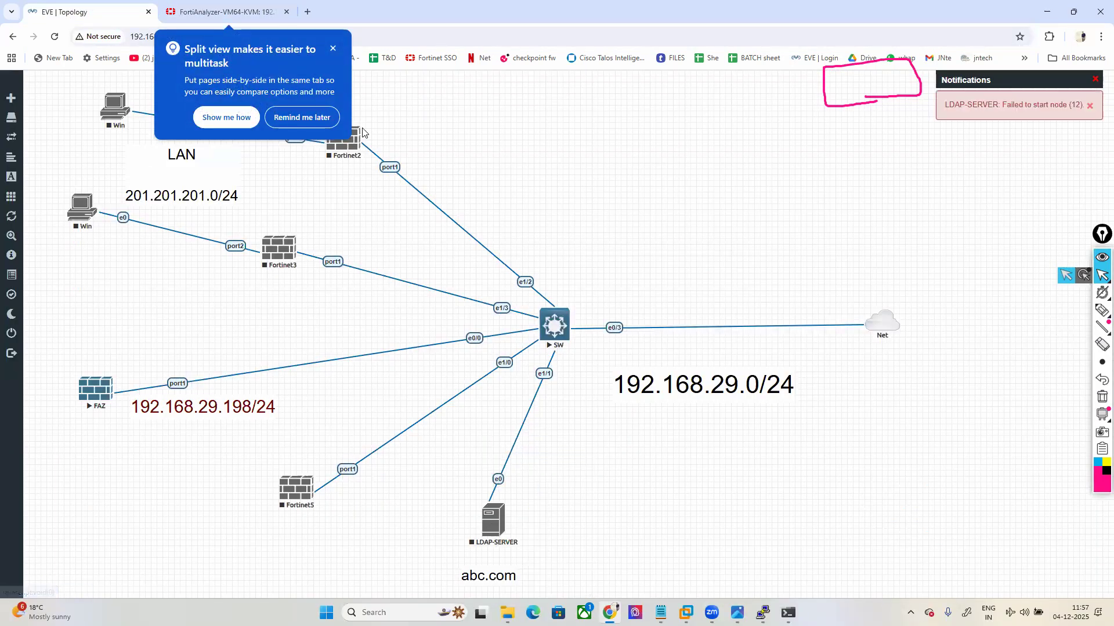
click(333, 50)
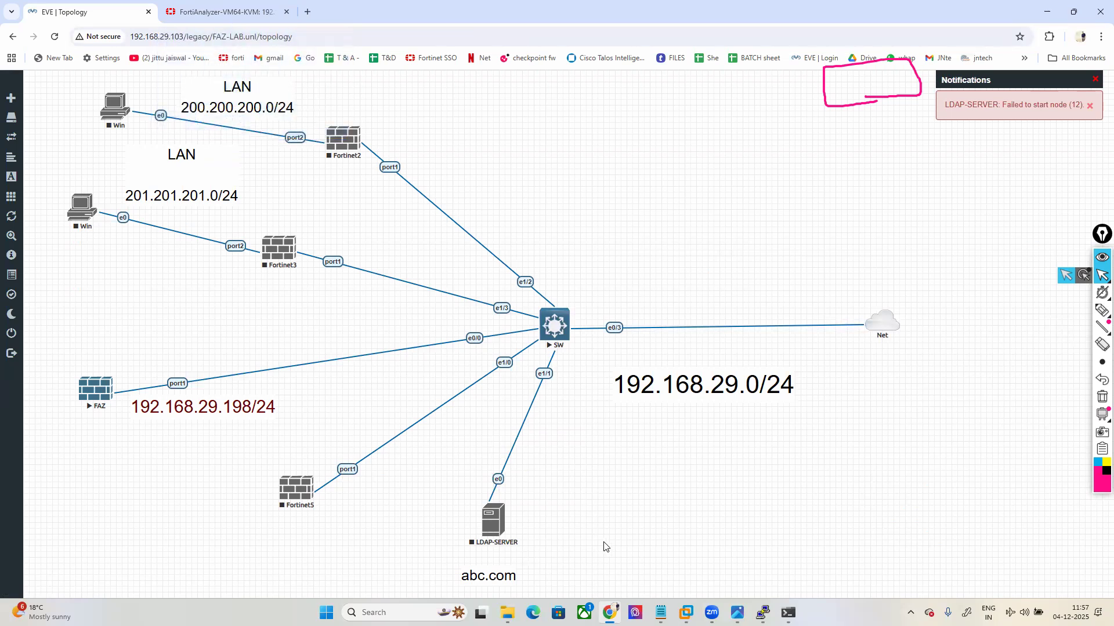
click(1027, 116)
click(491, 522)
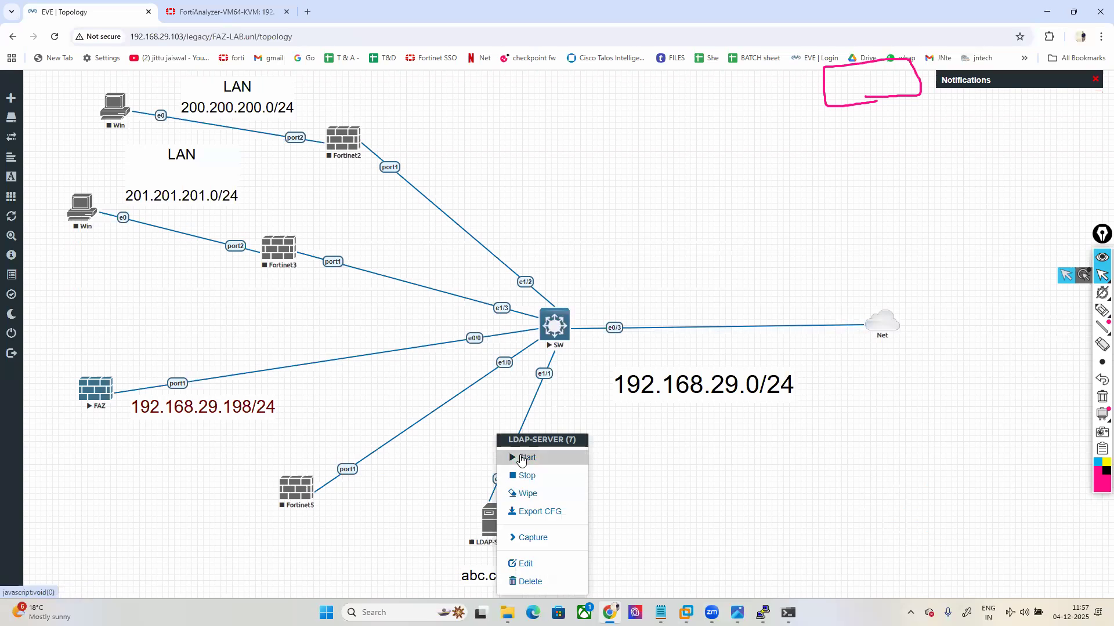
click(521, 459)
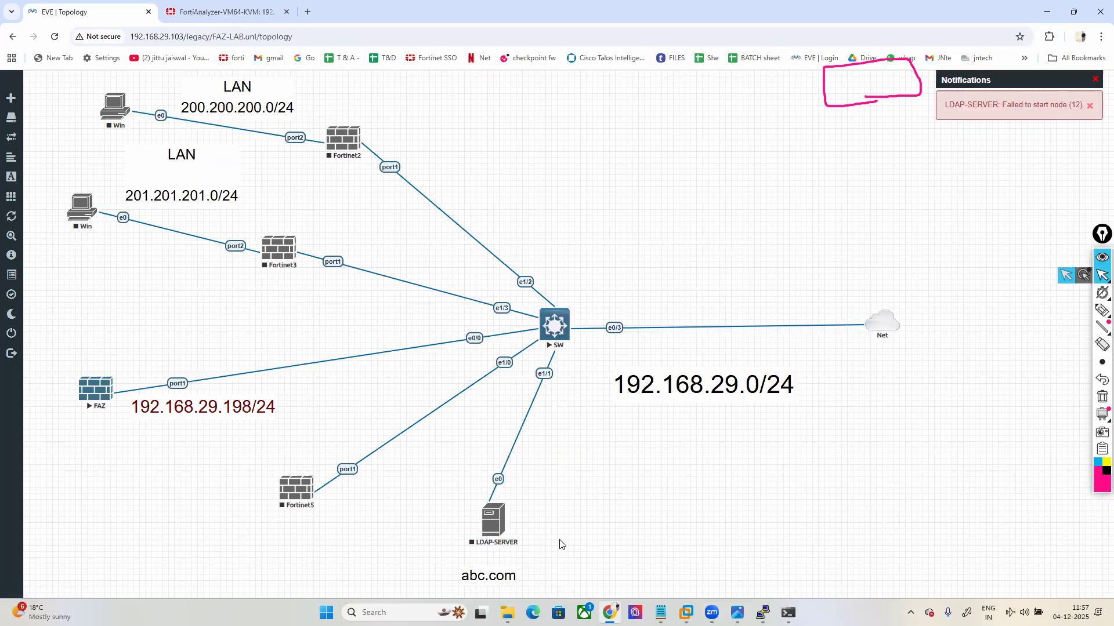
Step: Begin adding a Windows node, cancel it, and nudge the LDAP-SERVER node down-left
right_click(605, 484)
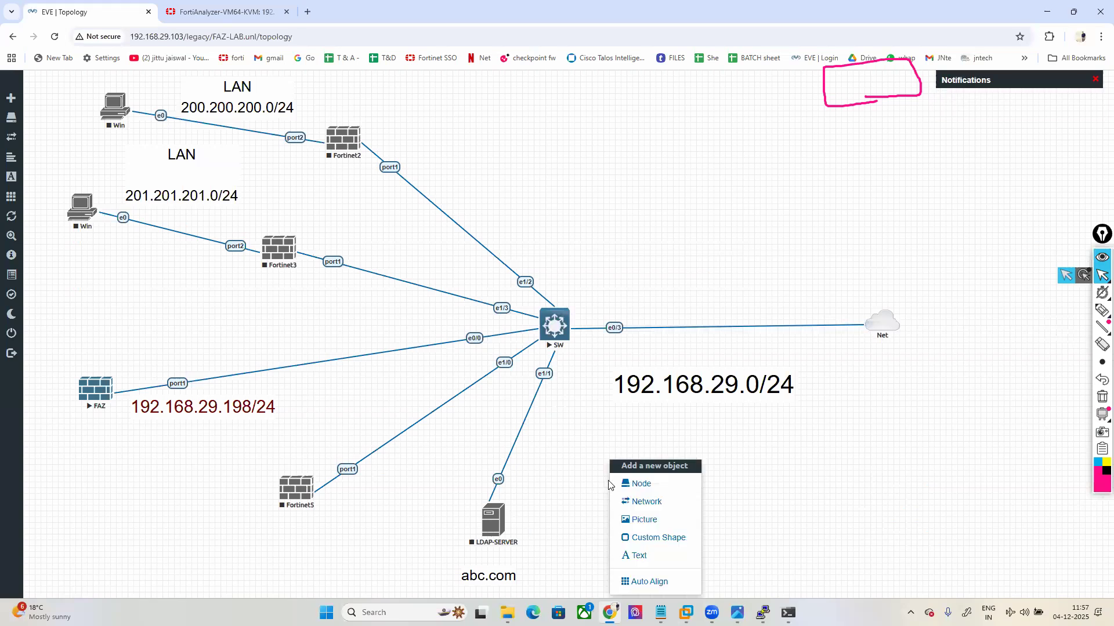
click(628, 487)
text(w)
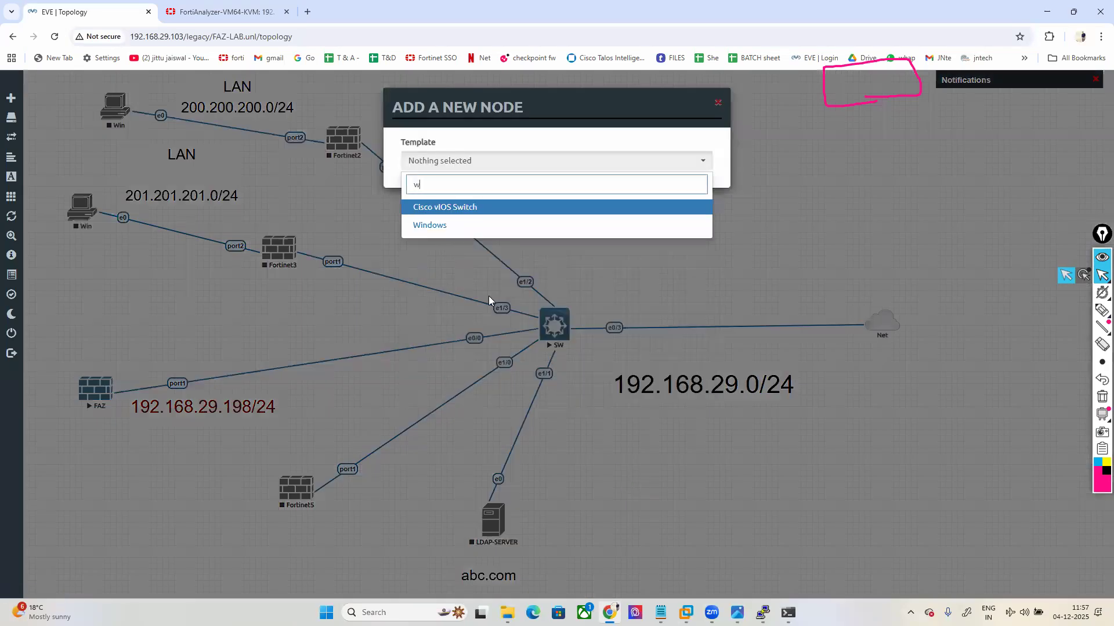
click(429, 226)
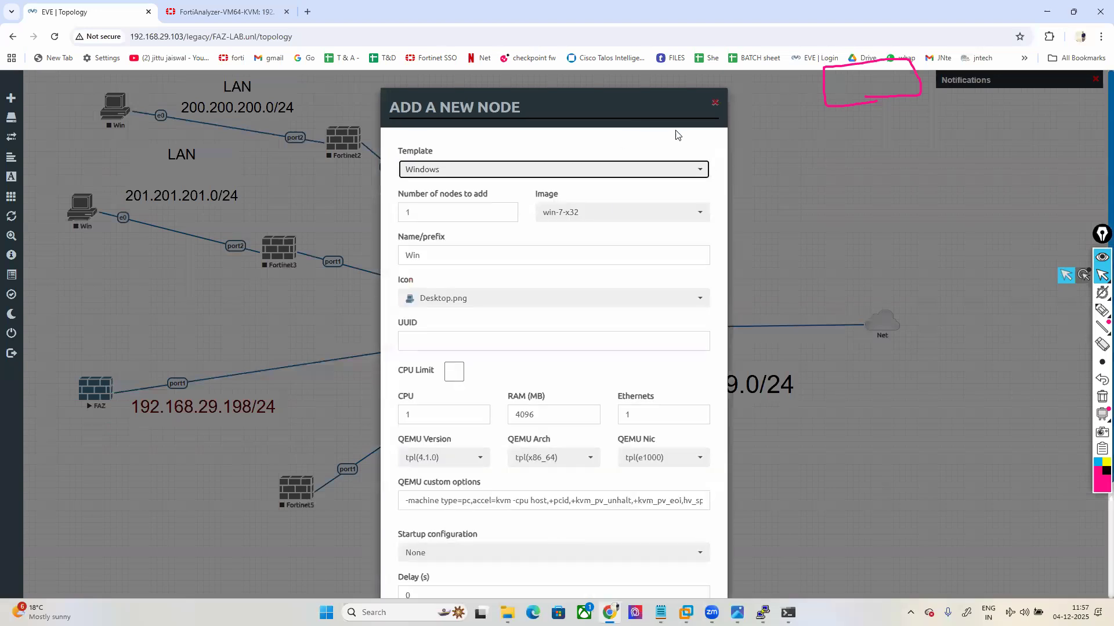
click(714, 108)
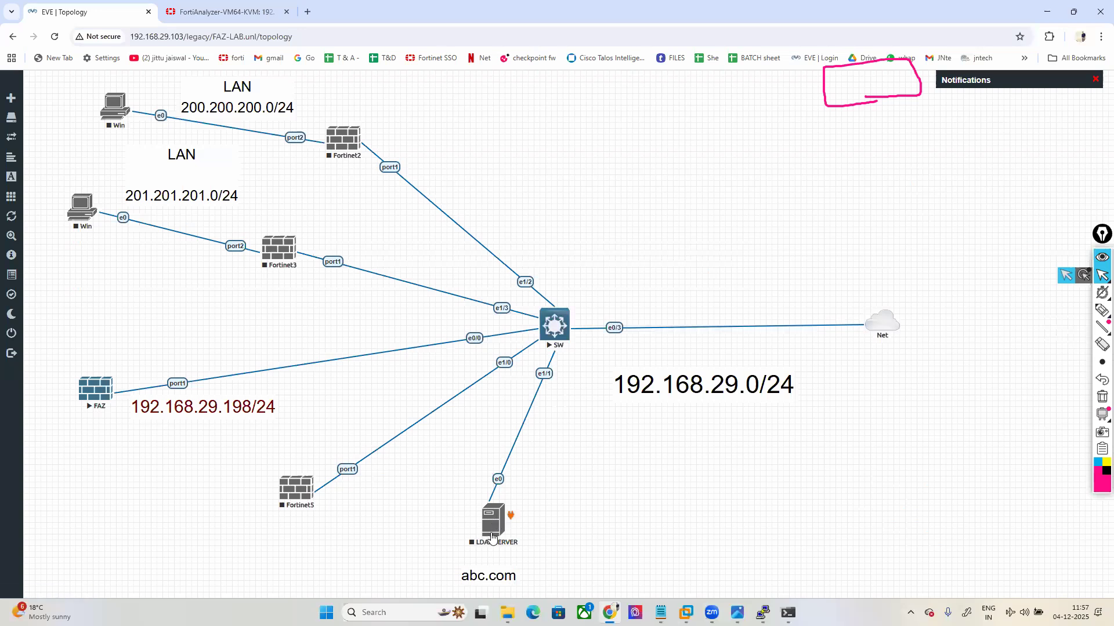
drag(493, 530, 488, 540)
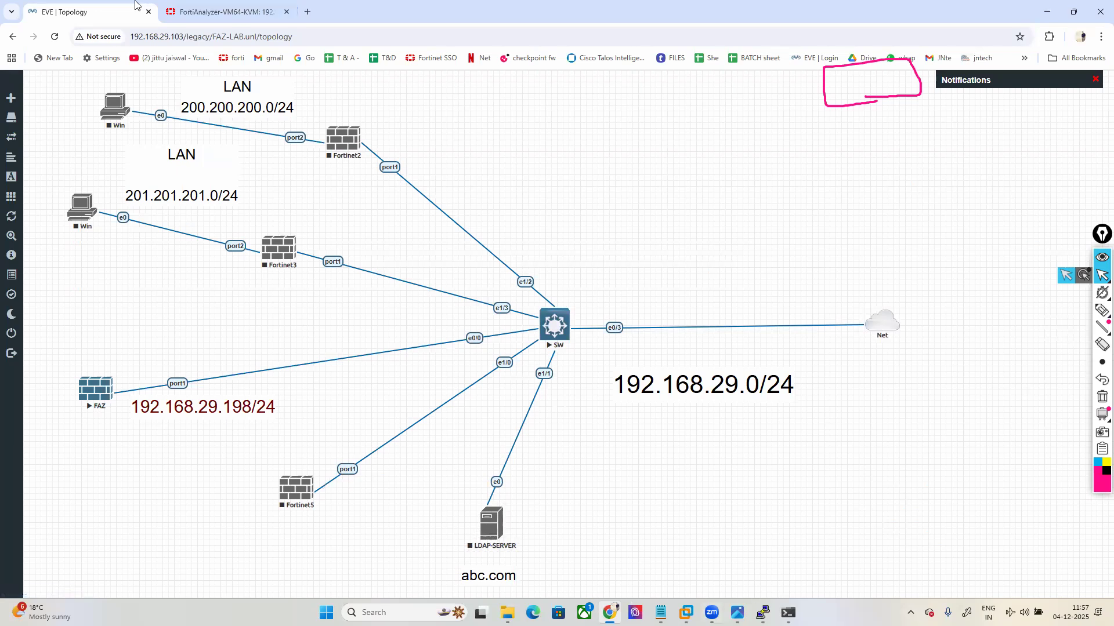
click(227, 10)
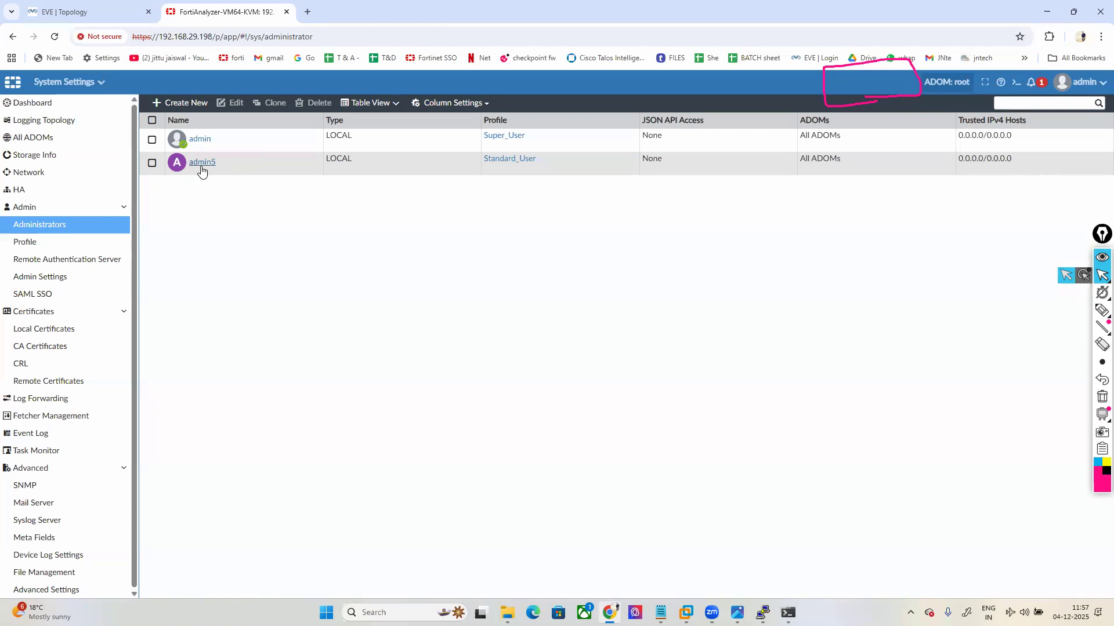
Step: Check Device Manager, which lists 0 devices, then go back to the EVE-NG topology
click(70, 83)
click(64, 134)
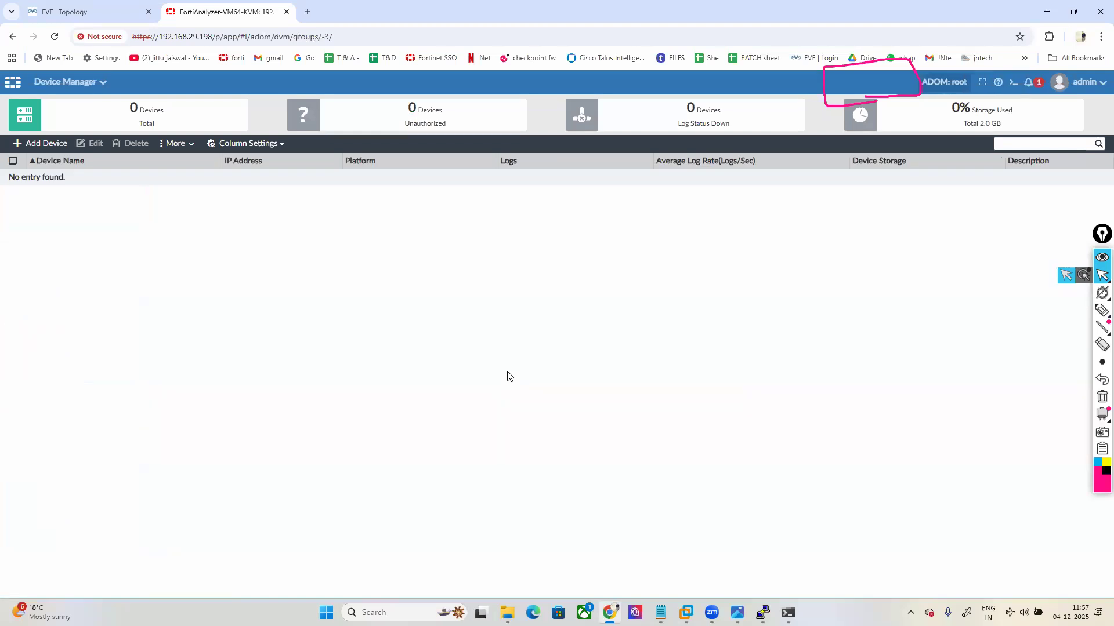
click(122, 10)
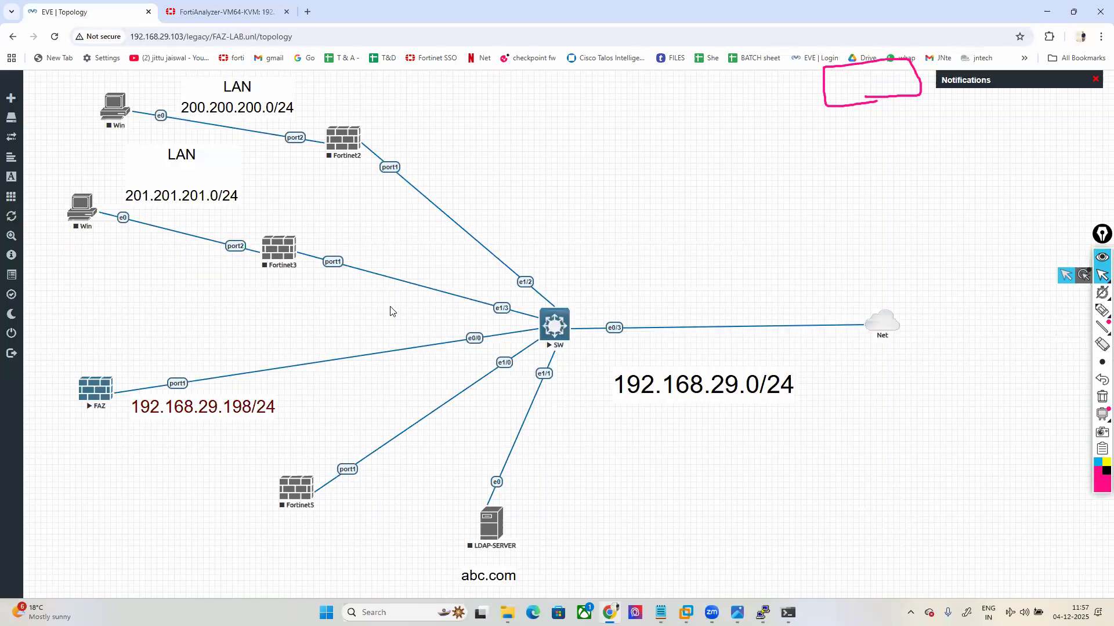
Step: Stop the switch SW and delete the Fortinet2 and Fortinet3 nodes
right_click(547, 323)
click(573, 346)
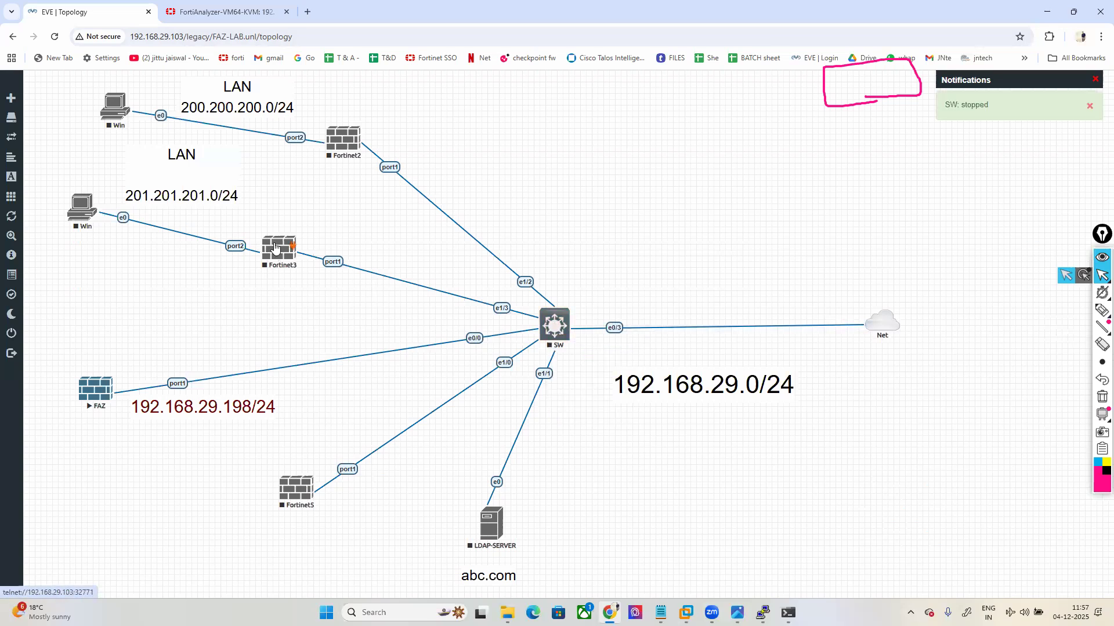
right_click(336, 143)
click(362, 291)
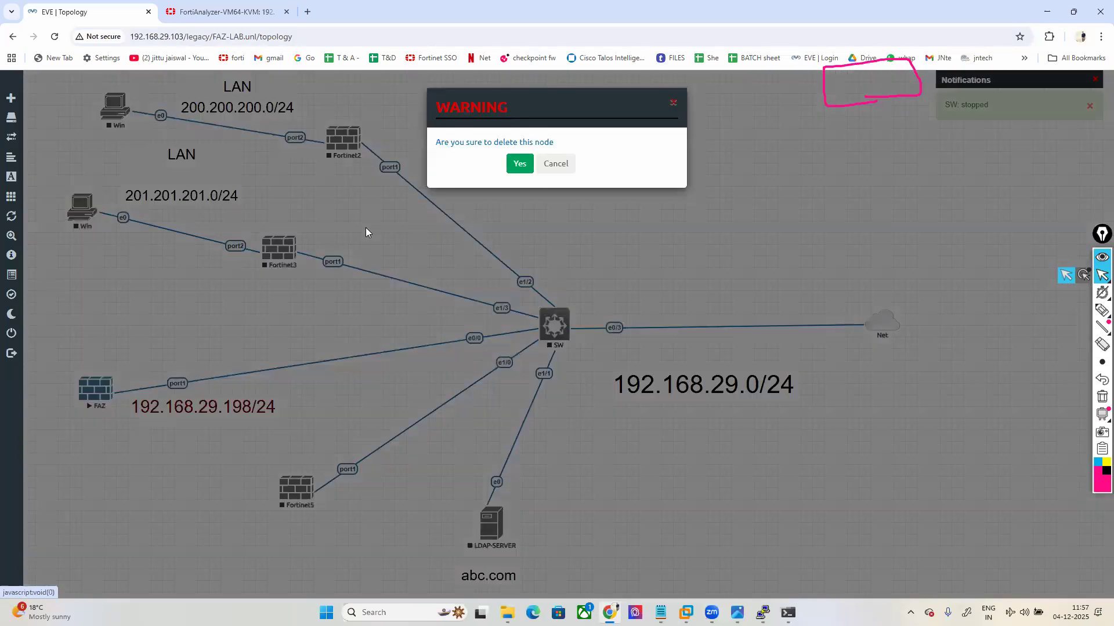
click(519, 164)
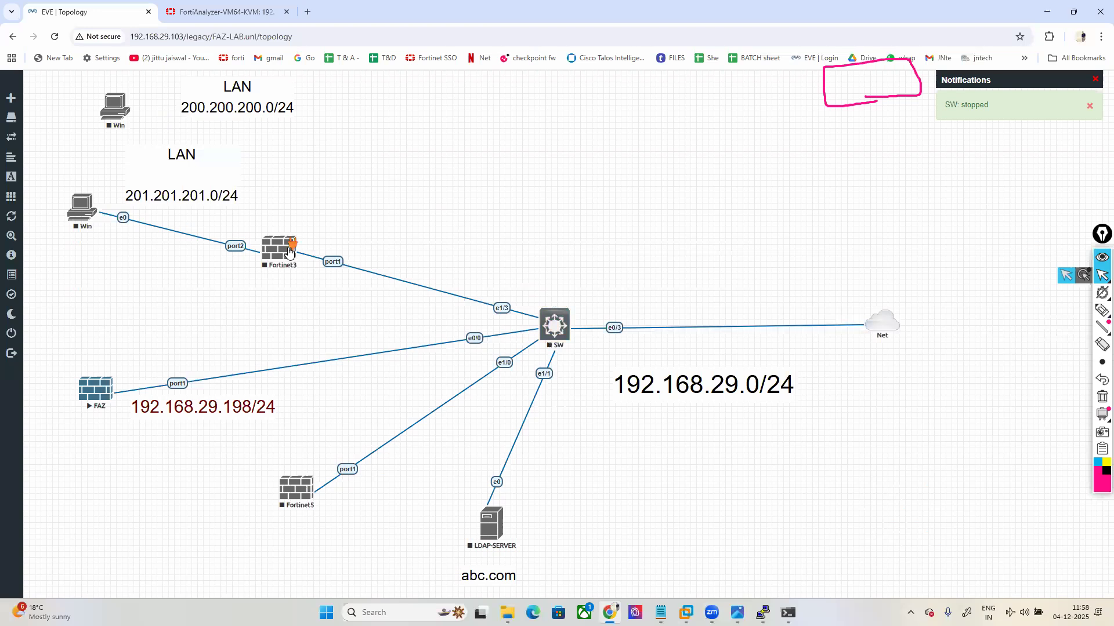
right_click(289, 252)
click(322, 399)
click(519, 164)
Step: Delete the Fortinet5 node from the lab
right_click(414, 125)
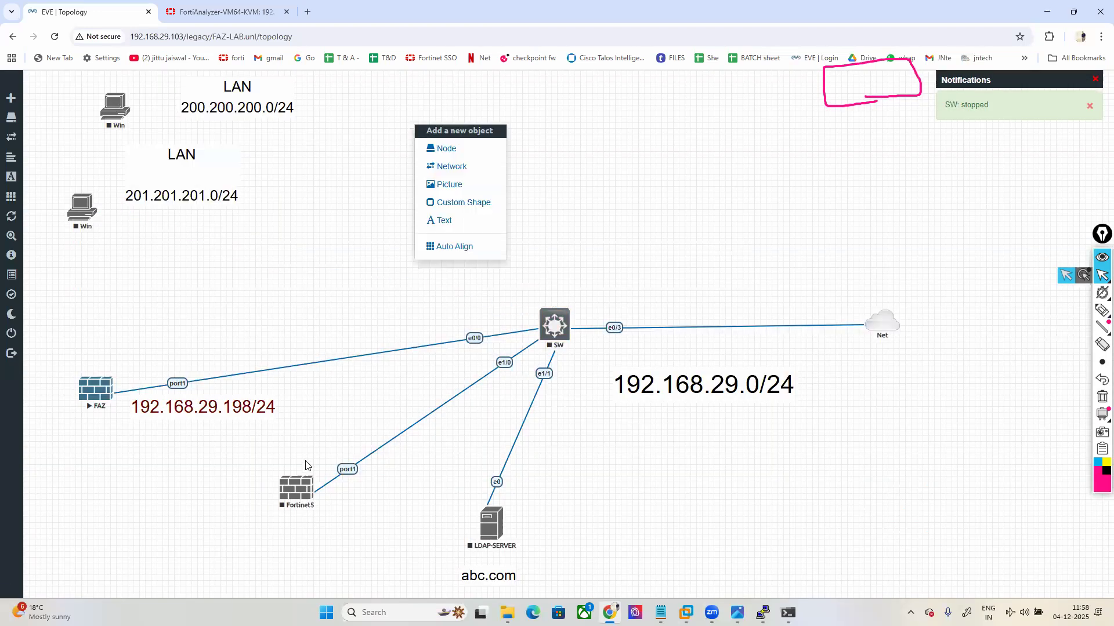
click(298, 490)
right_click(299, 490)
click(328, 579)
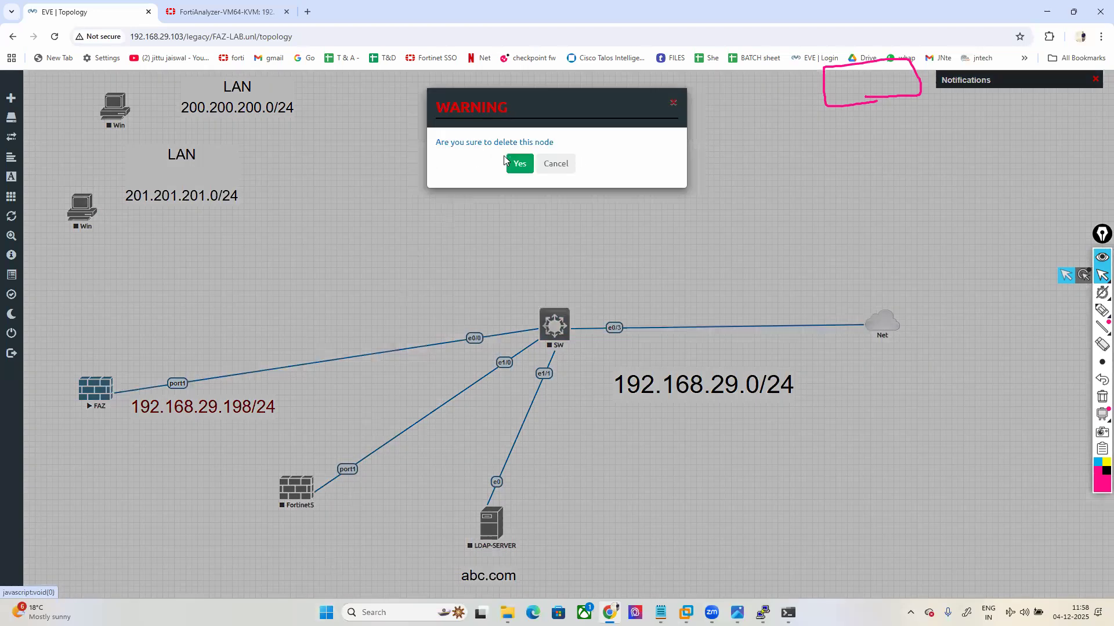
click(508, 163)
Step: Add 3 Fortinet FortiGate nodes using the fortinet-FGT-v6-build1911 image
right_click(452, 144)
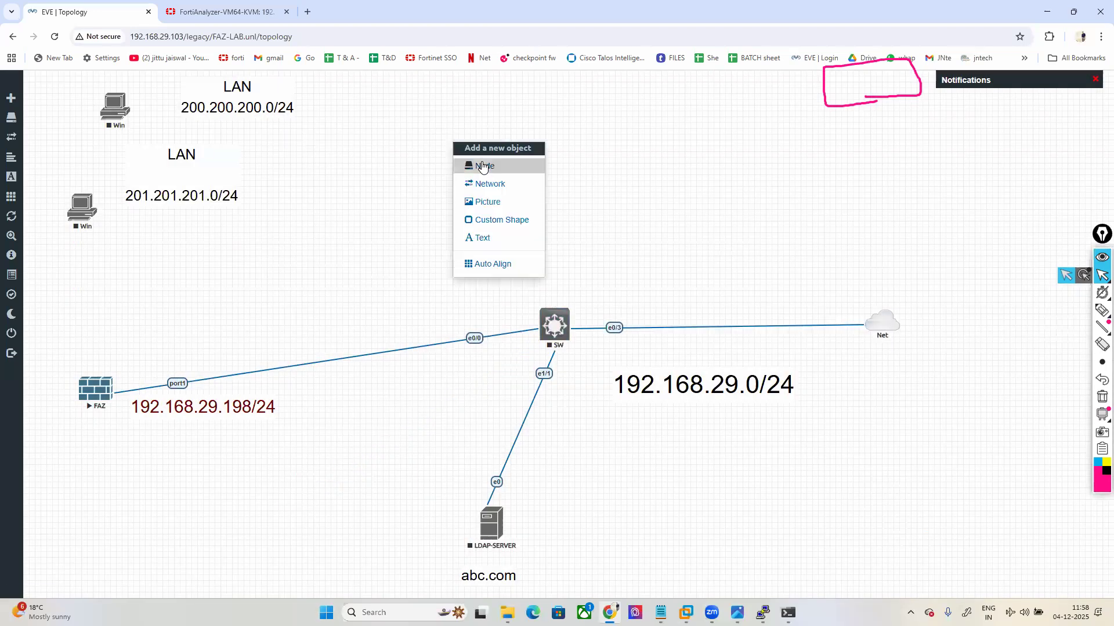
click(482, 167)
text(for)
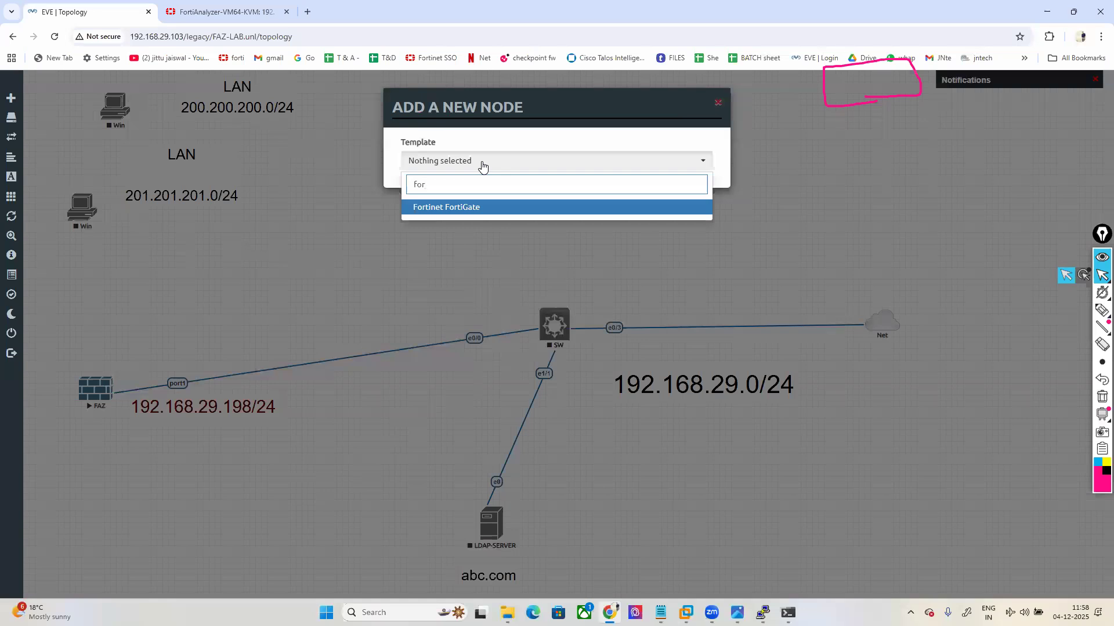
click(458, 207)
click(586, 212)
scroll(618, 270, up, 5)
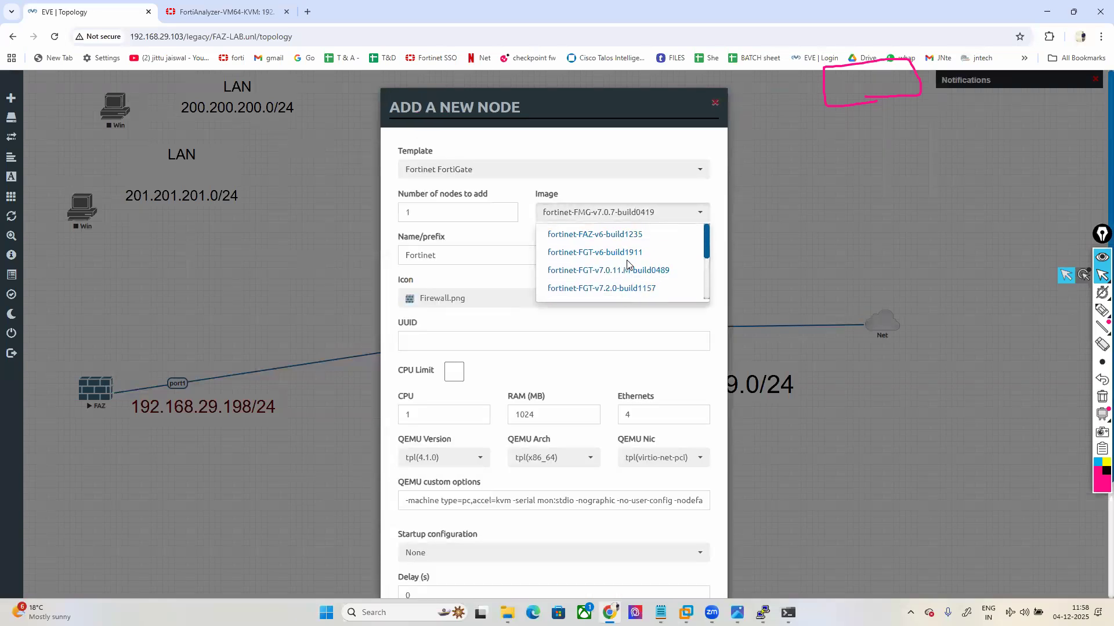
click(624, 258)
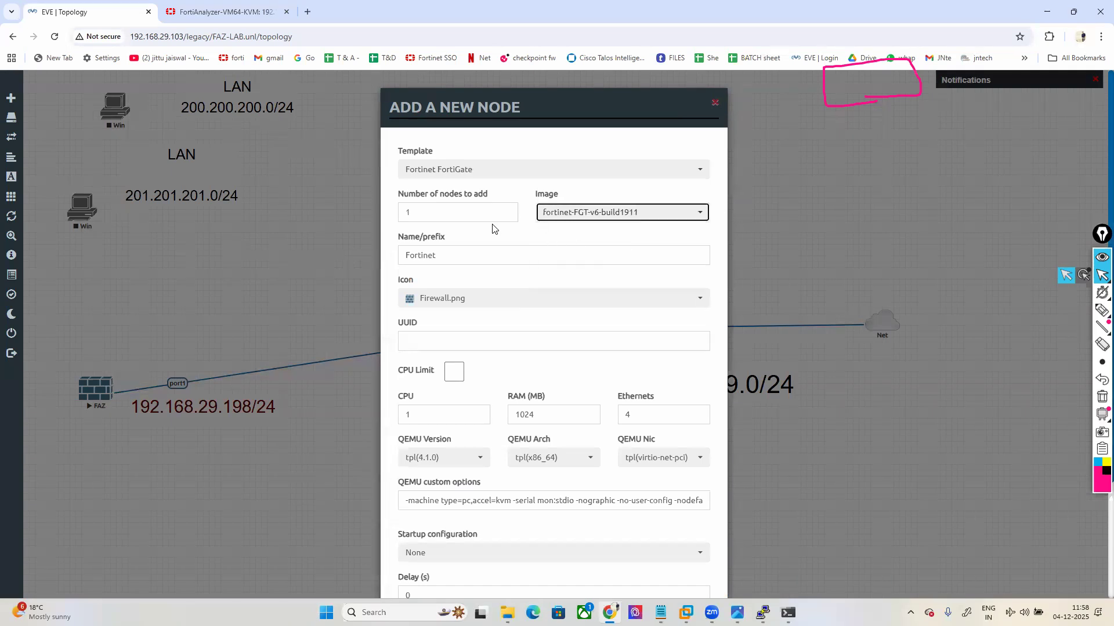
double_click(420, 209)
text(3)
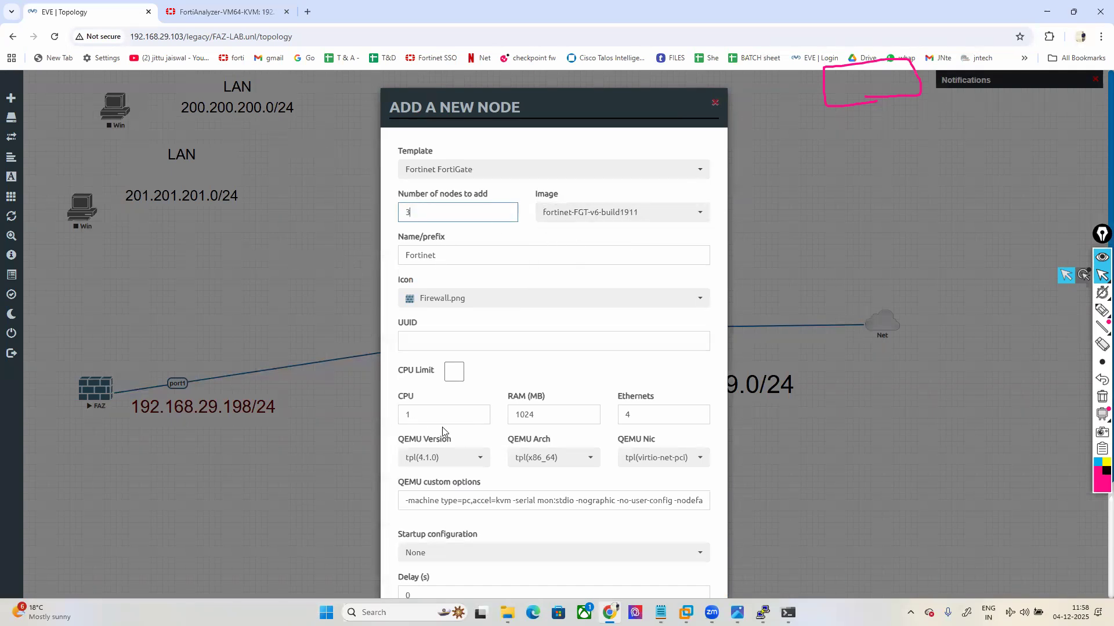
scroll(492, 426, down, 3)
click(495, 562)
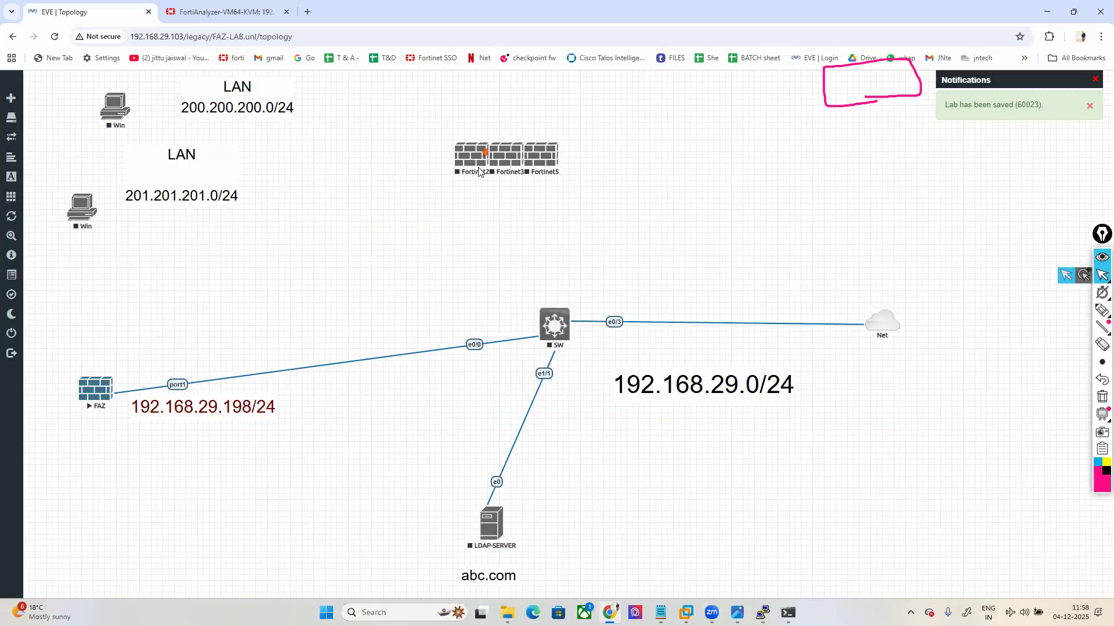
drag(450, 161, 304, 208)
Step: Spread the new firewalls apart and link switch SW to Fortinet2, Fortinet3 and Fortinet5
mouse_move(465, 156)
mouse_down()
mouse_move(393, 145)
mouse_move(395, 131)
mouse_up()
mouse_move(450, 161)
mouse_down()
mouse_move(462, 168)
mouse_move(435, 137)
mouse_move(362, 139)
mouse_up()
drag(508, 164, 302, 507)
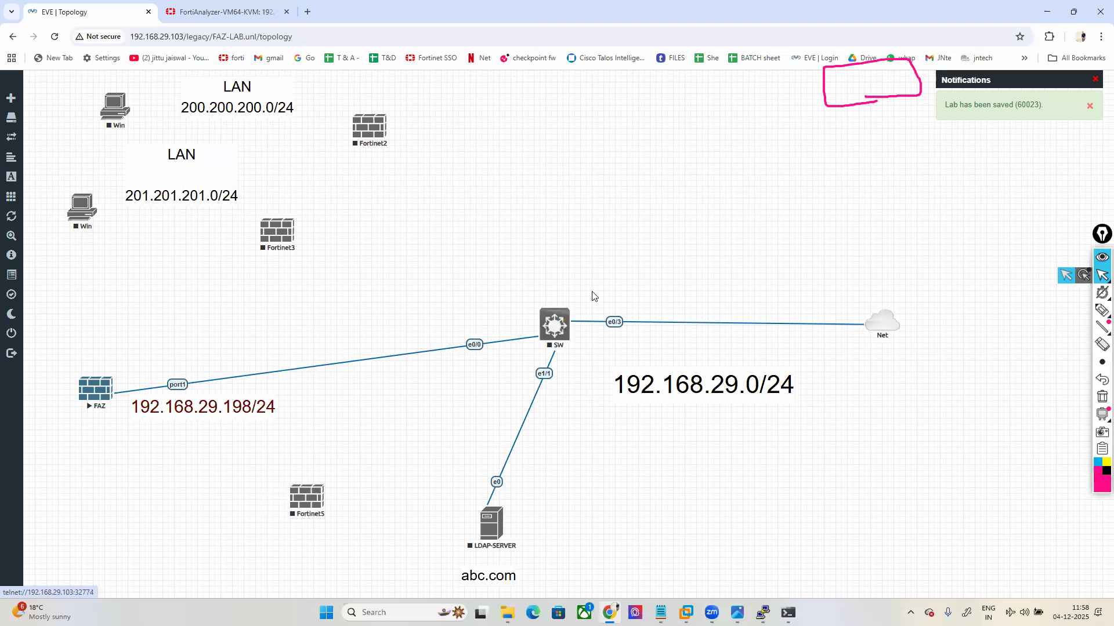
drag(566, 318, 370, 127)
click(581, 416)
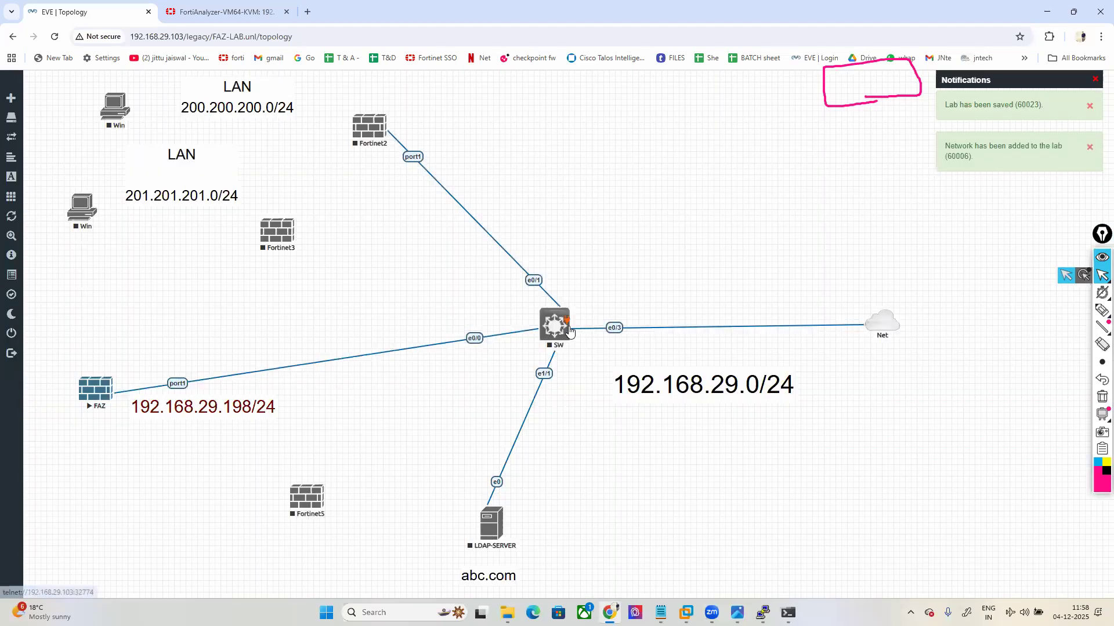
drag(566, 318, 279, 234)
click(581, 416)
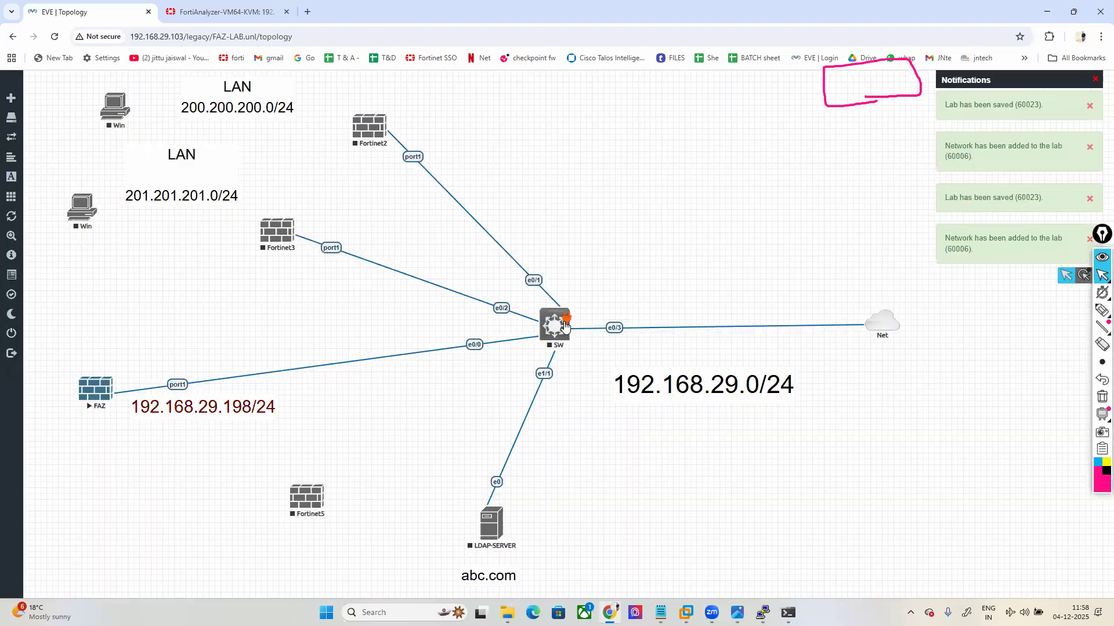
drag(566, 325, 307, 499)
click(578, 418)
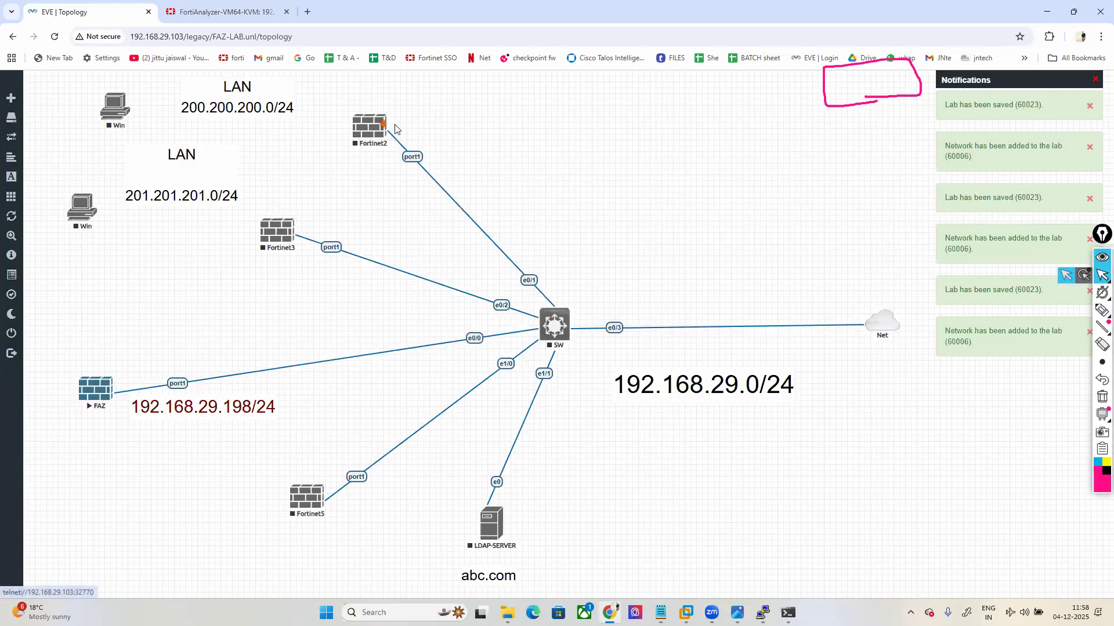
Step: Cable Fortinet2 to the upper Win host and Fortinet3 to the lower Win host
drag(395, 125, 116, 107)
click(581, 416)
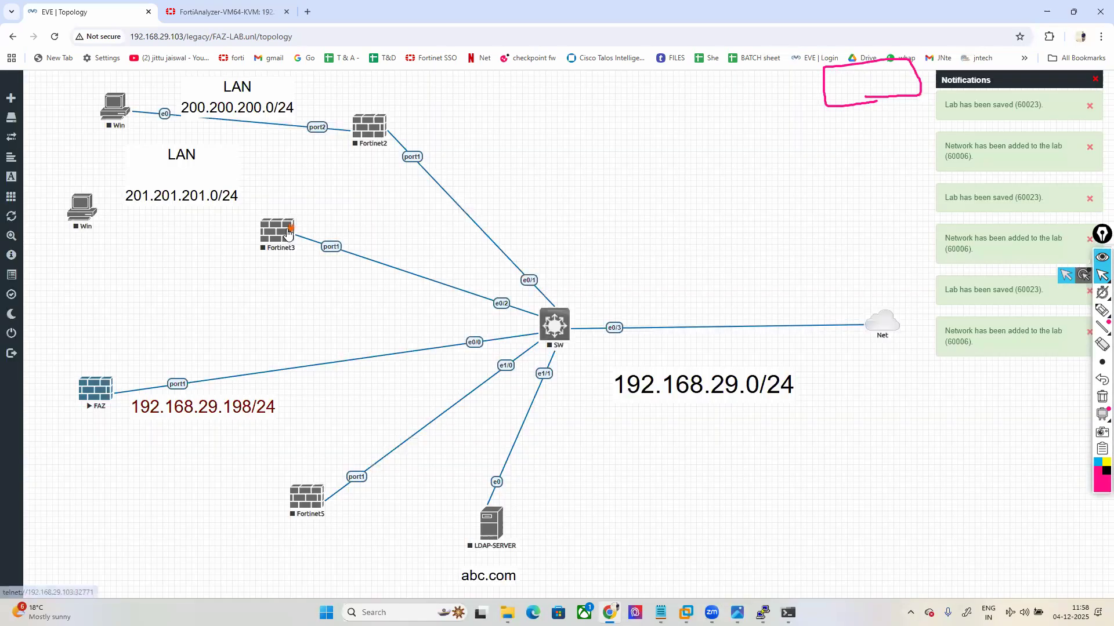
drag(283, 235, 82, 208)
click(582, 416)
Step: Start the switch SW, Fortinet2 and Fortinet3
right_click(563, 325)
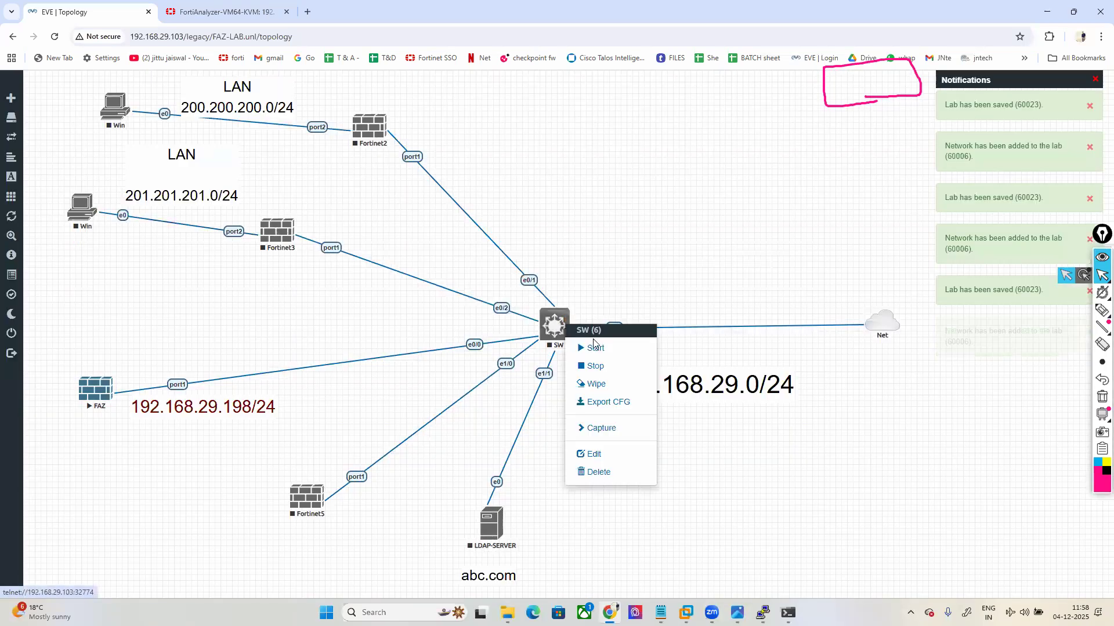
click(599, 349)
right_click(368, 137)
click(384, 159)
right_click(274, 236)
click(294, 263)
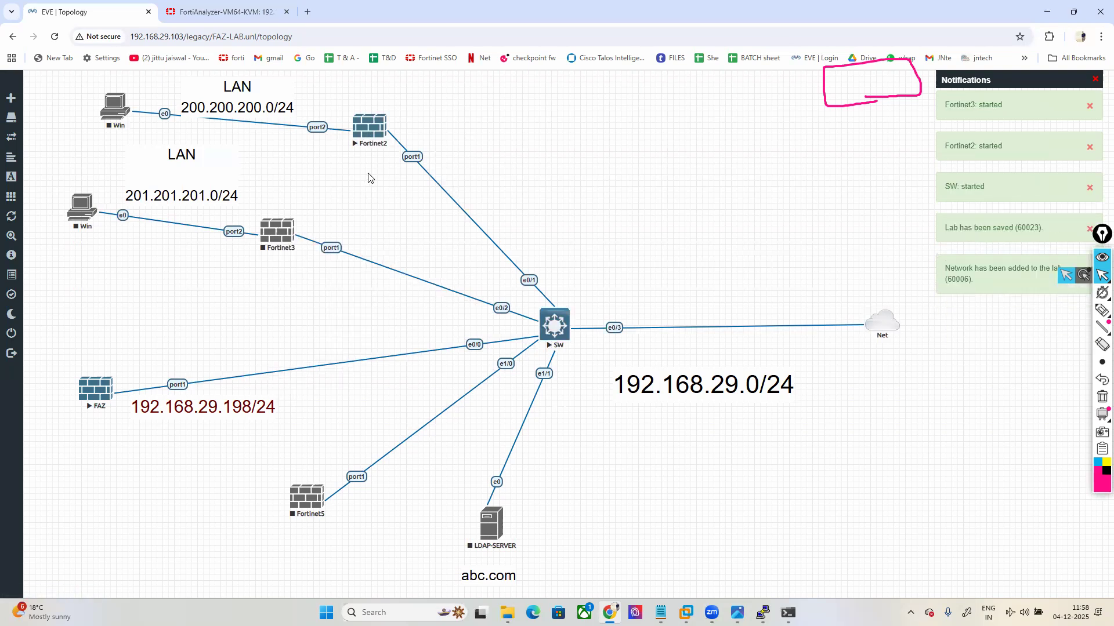
Step: Open the Fortinet2 console through the telnet client, move it aside, and return to FortiAnalyzer Device Manager
click(387, 118)
click(537, 120)
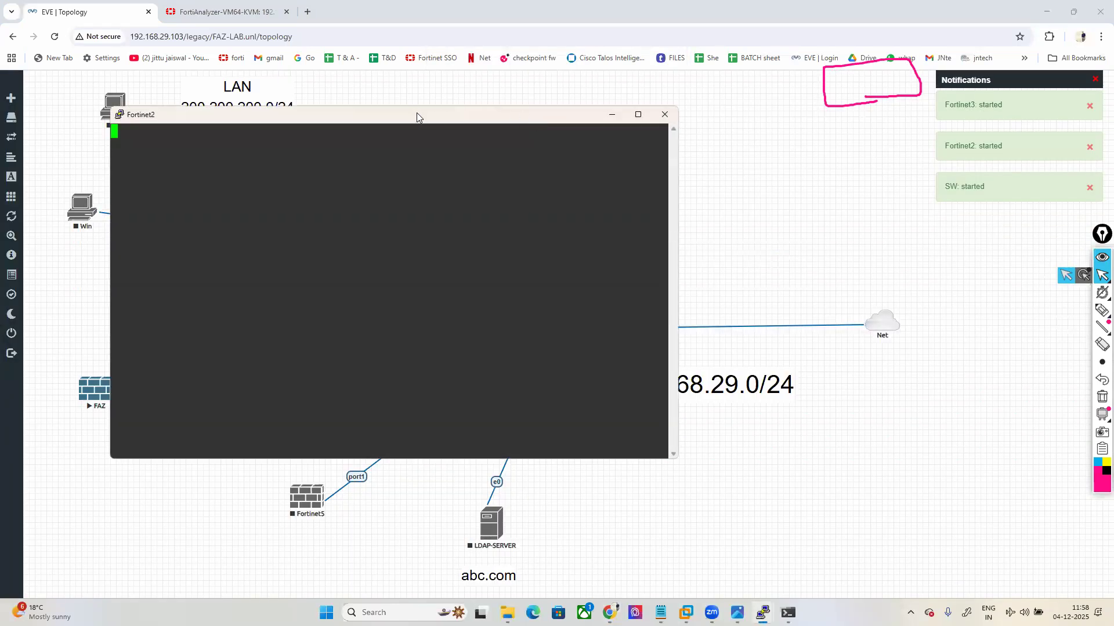
drag(416, 112, 821, 164)
click(1100, 398)
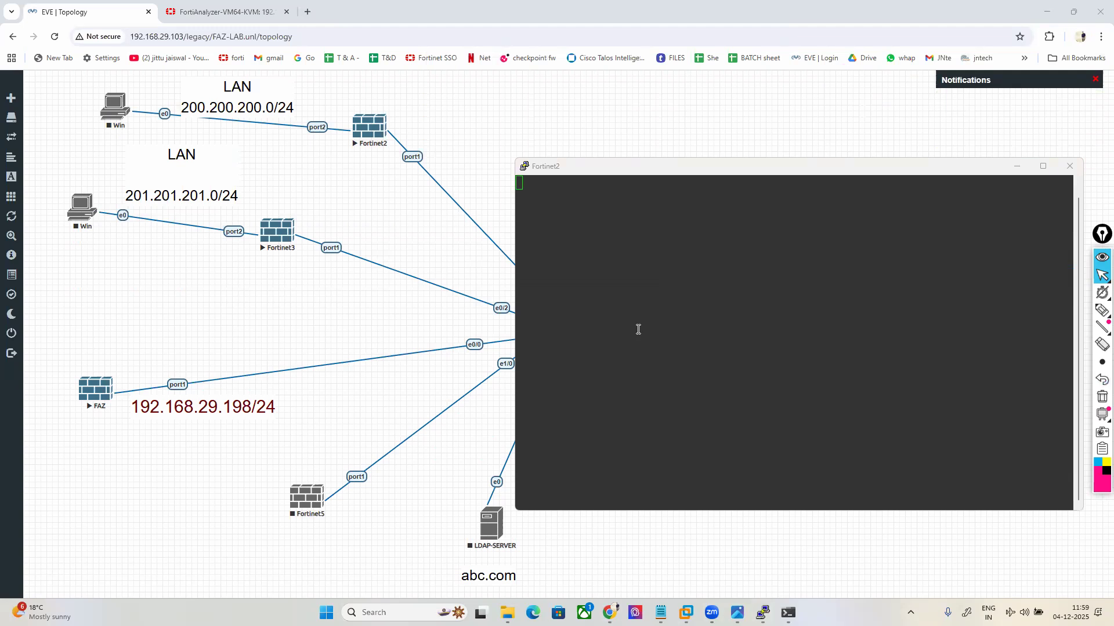
click(226, 12)
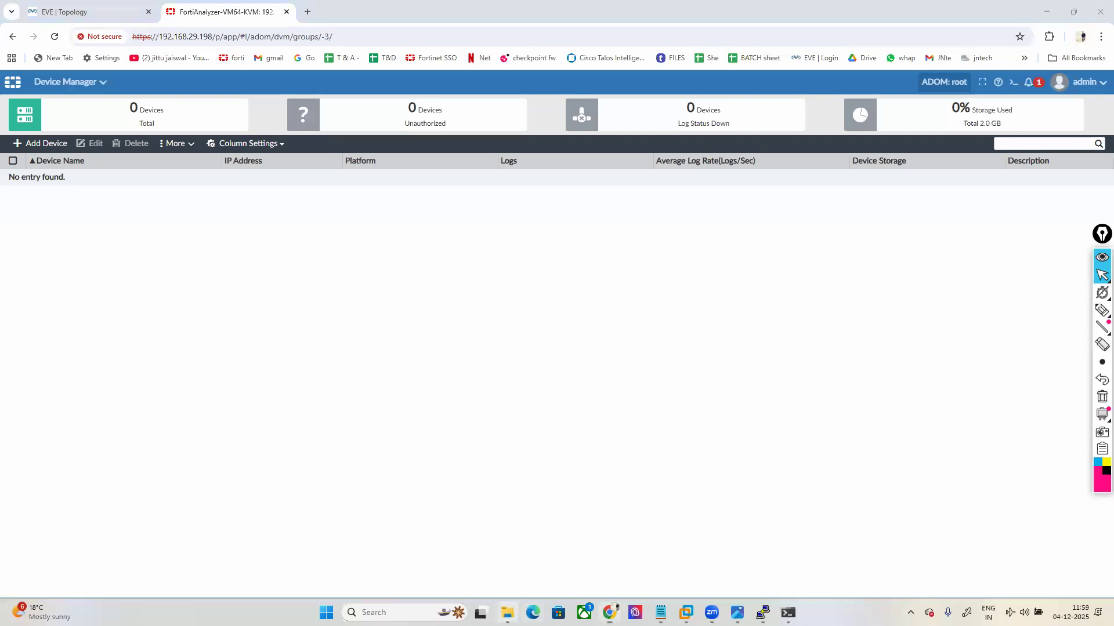
Step: Open the FOR CONNECTIITY ISSUE notes from the FORTI ANALYZER folder
click(507, 613)
key(BackSpace)
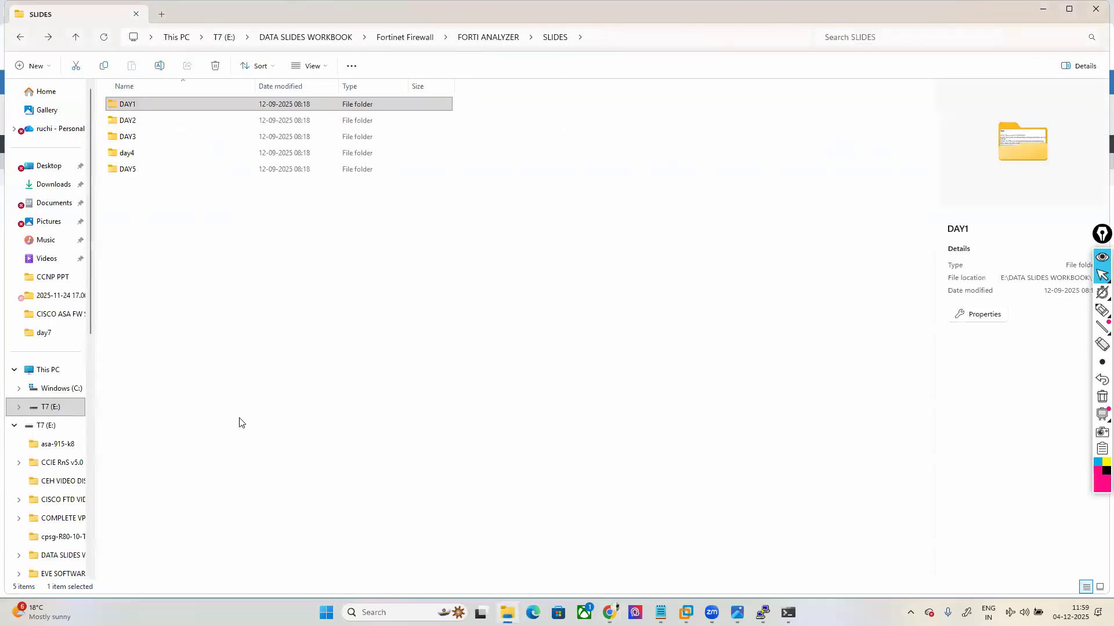
key(BackSpace)
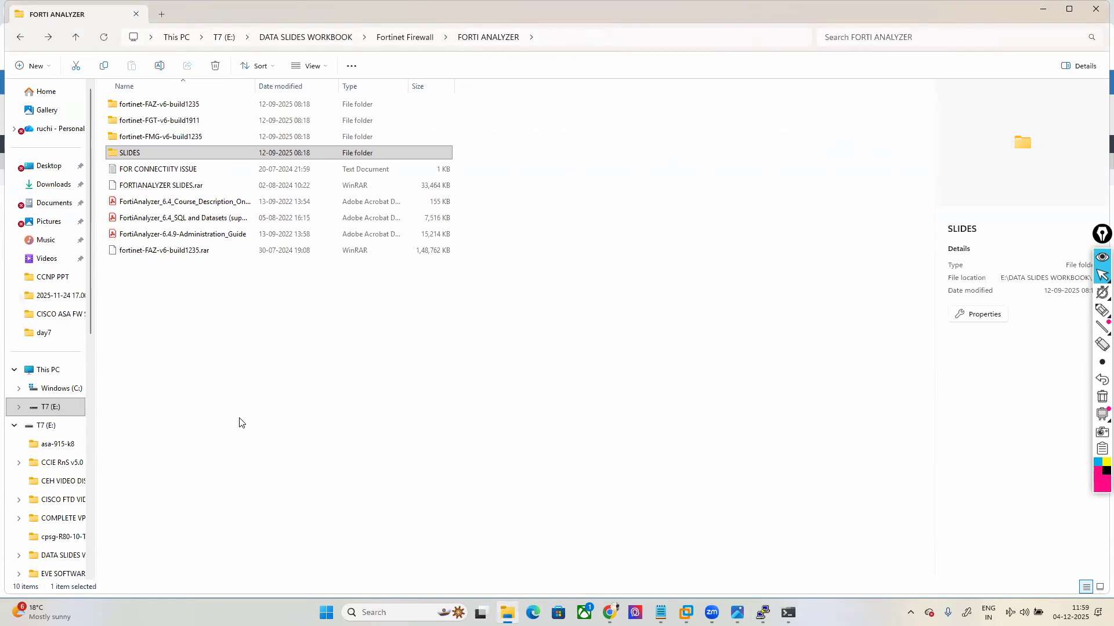
click(239, 423)
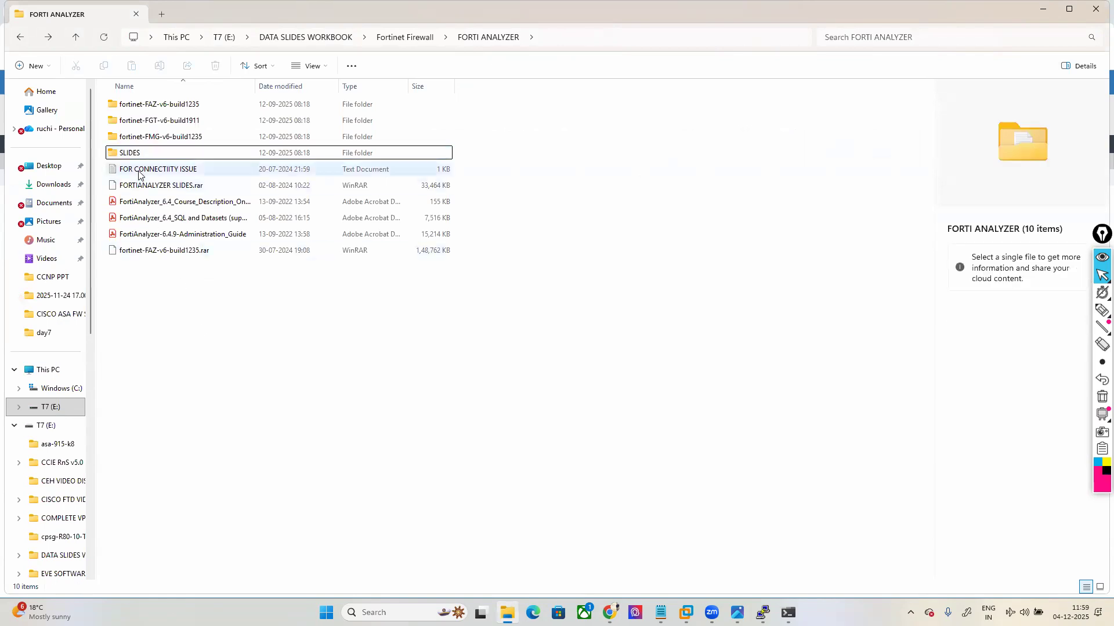
click(139, 174)
double_click(224, 169)
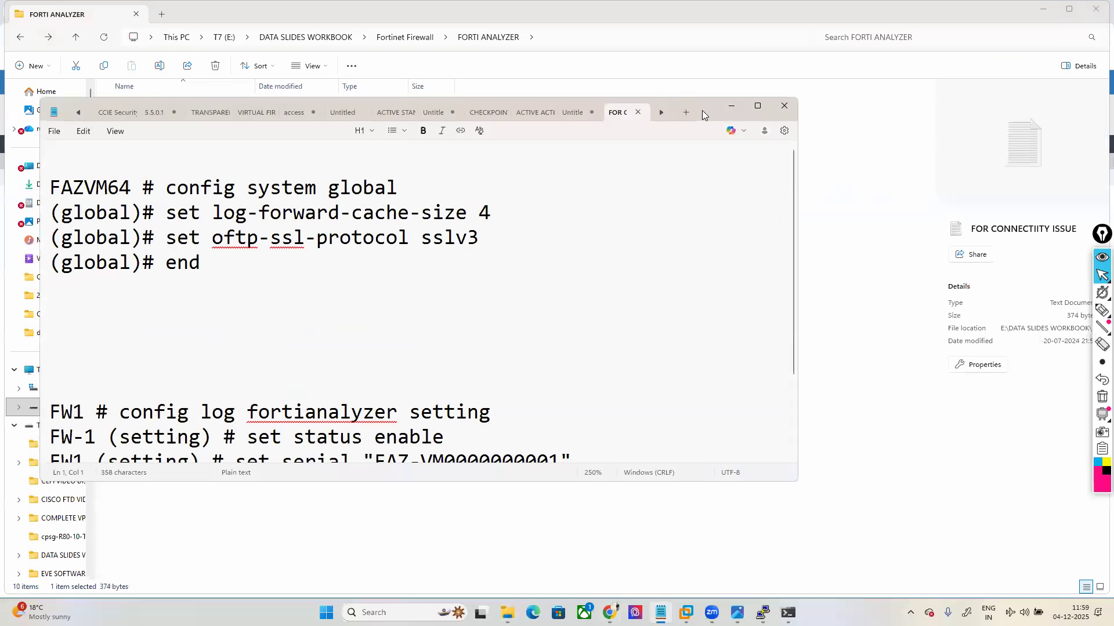
Step: Resize and reposition the notes window, then bring FortiAnalyzer and the Fortinet2 console forward
drag(714, 110, 825, 68)
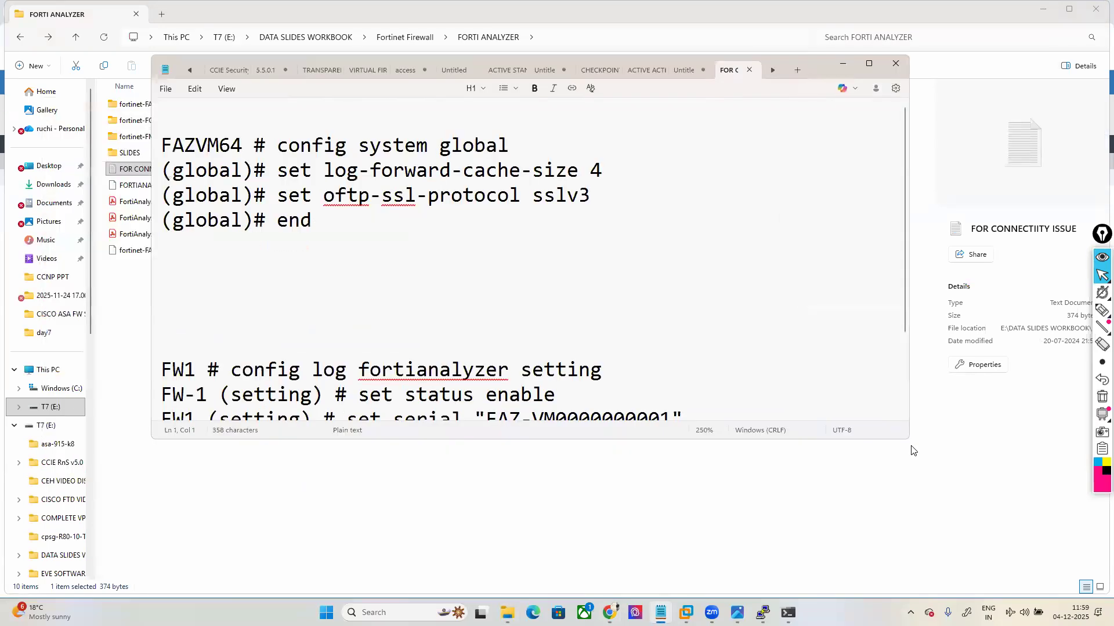
drag(907, 442, 992, 555)
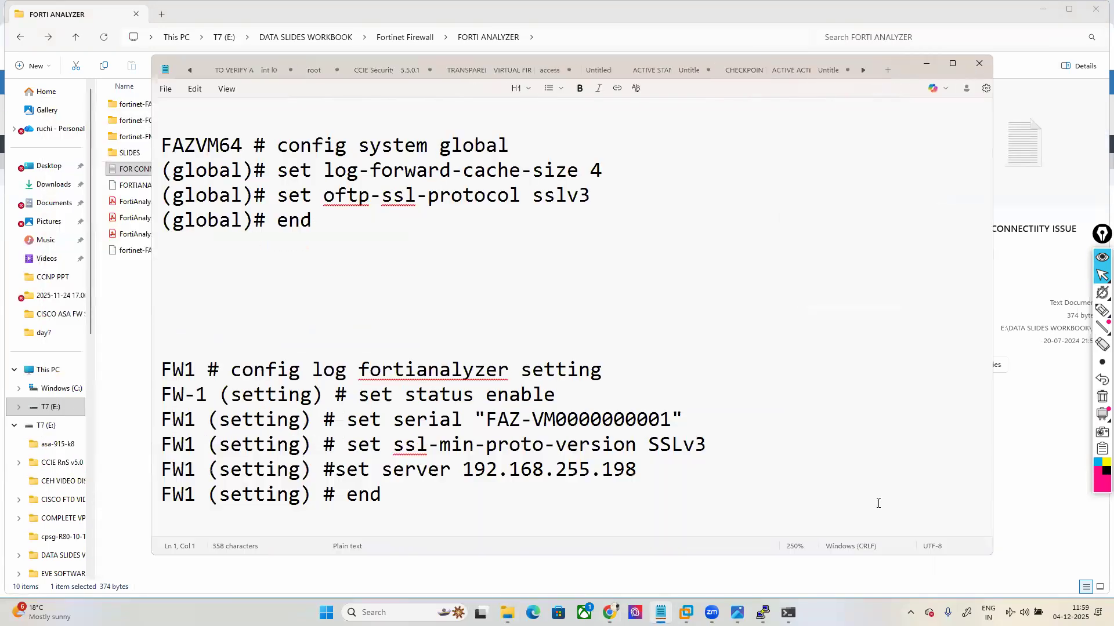
ctrl+scroll(801, 467, down, 4)
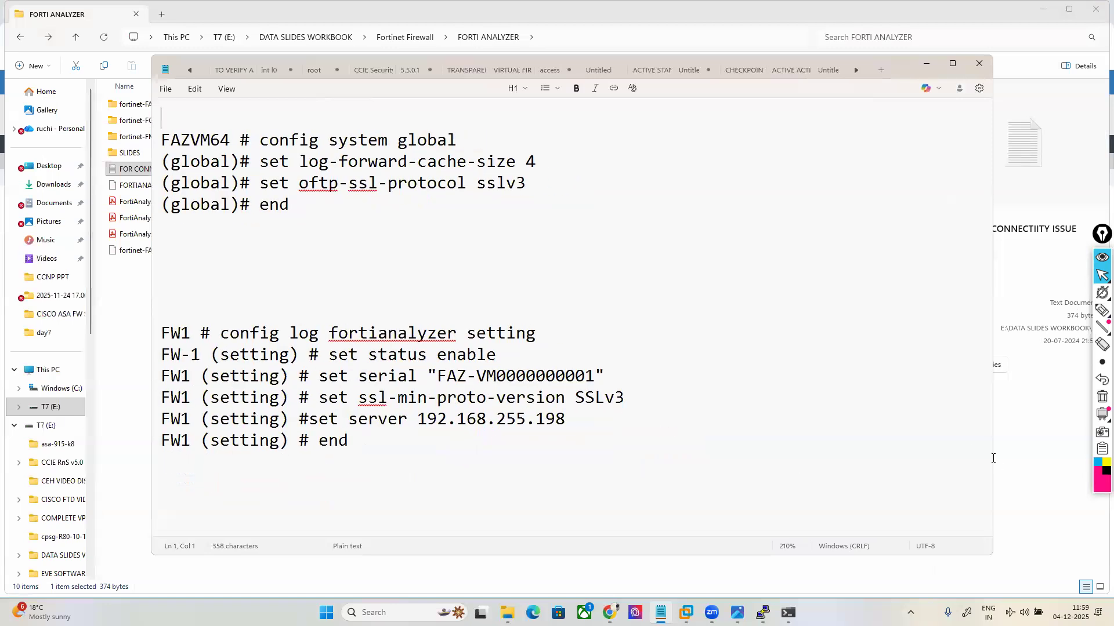
drag(994, 458, 773, 406)
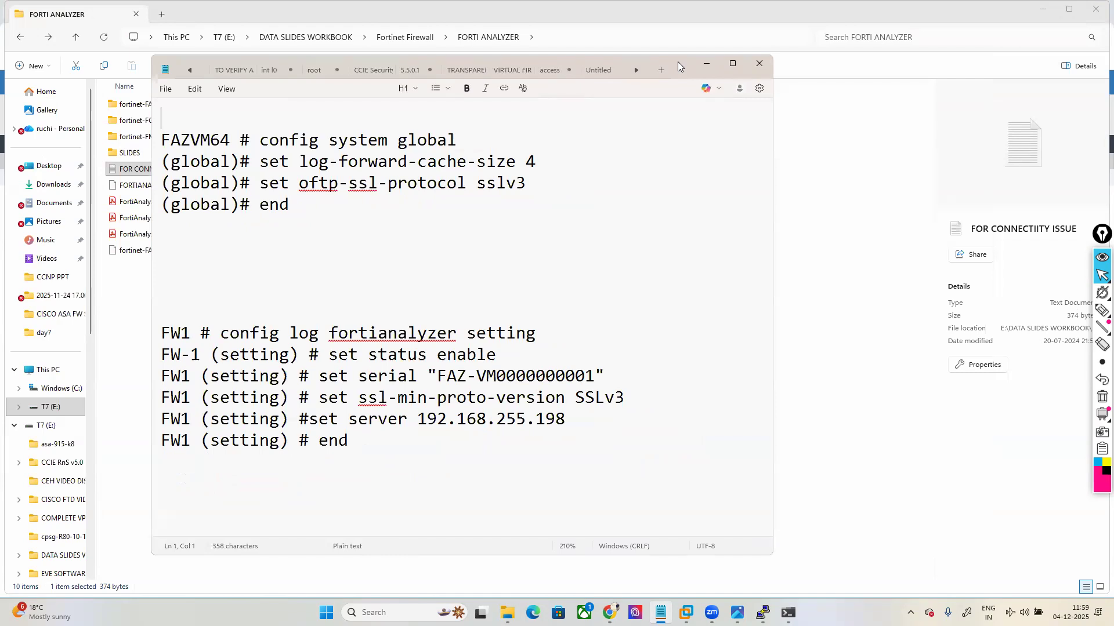
drag(678, 62, 974, 72)
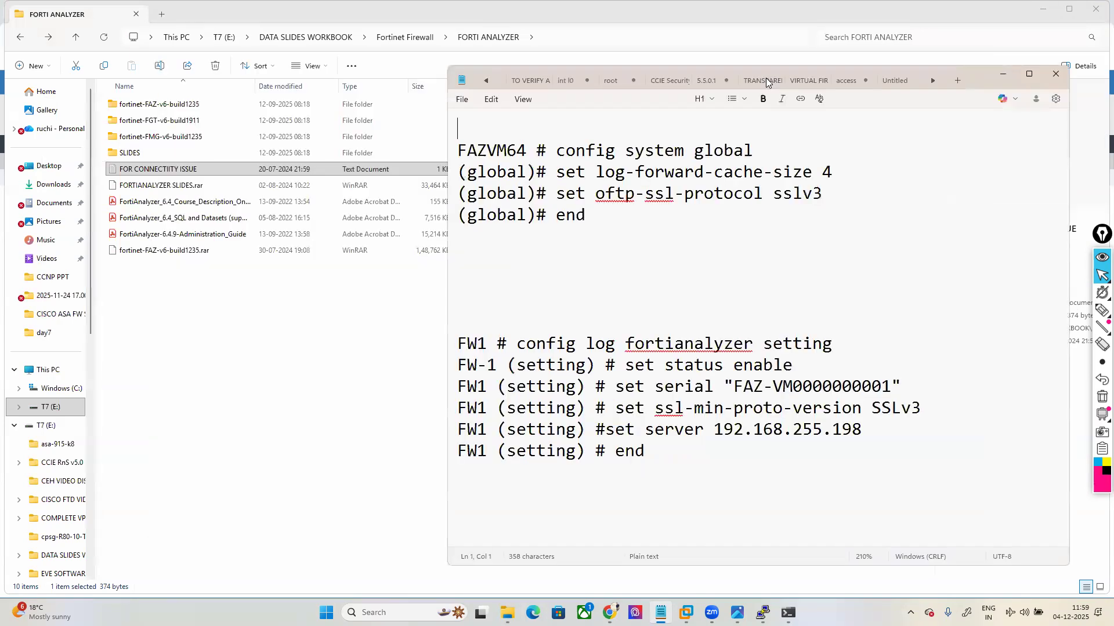
click(1043, 9)
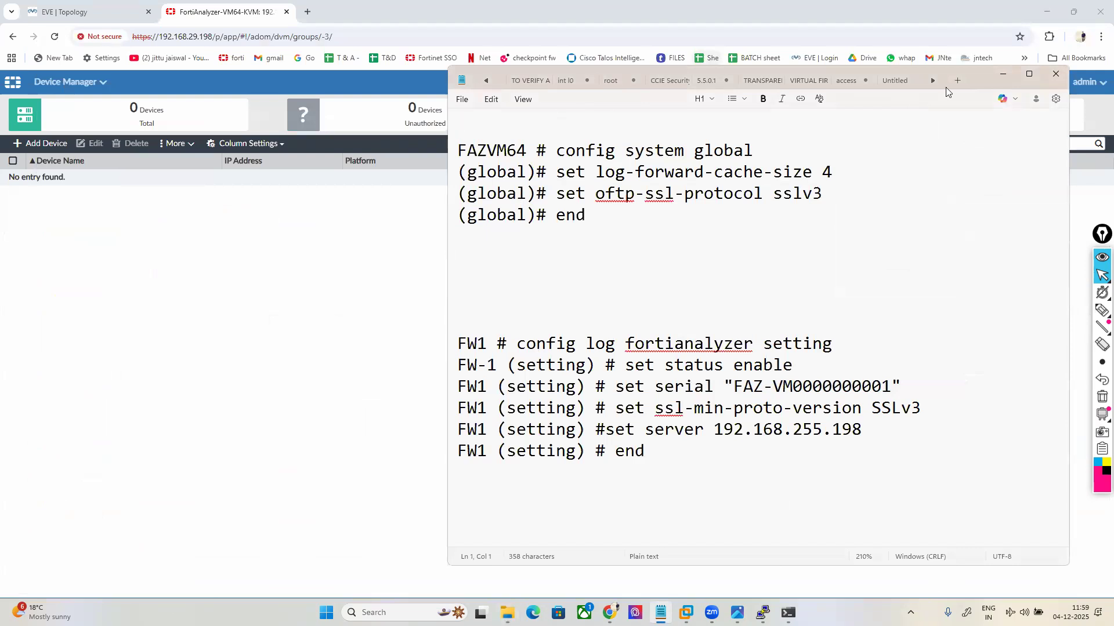
drag(588, 66, 191, 66)
click(905, 154)
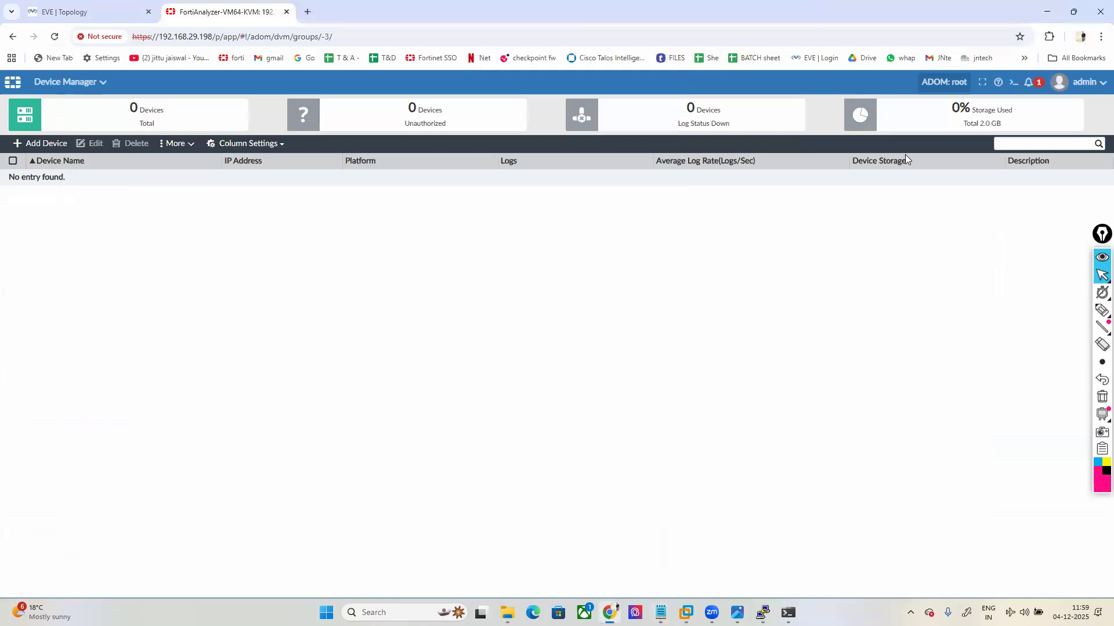
mouse_move(763, 613)
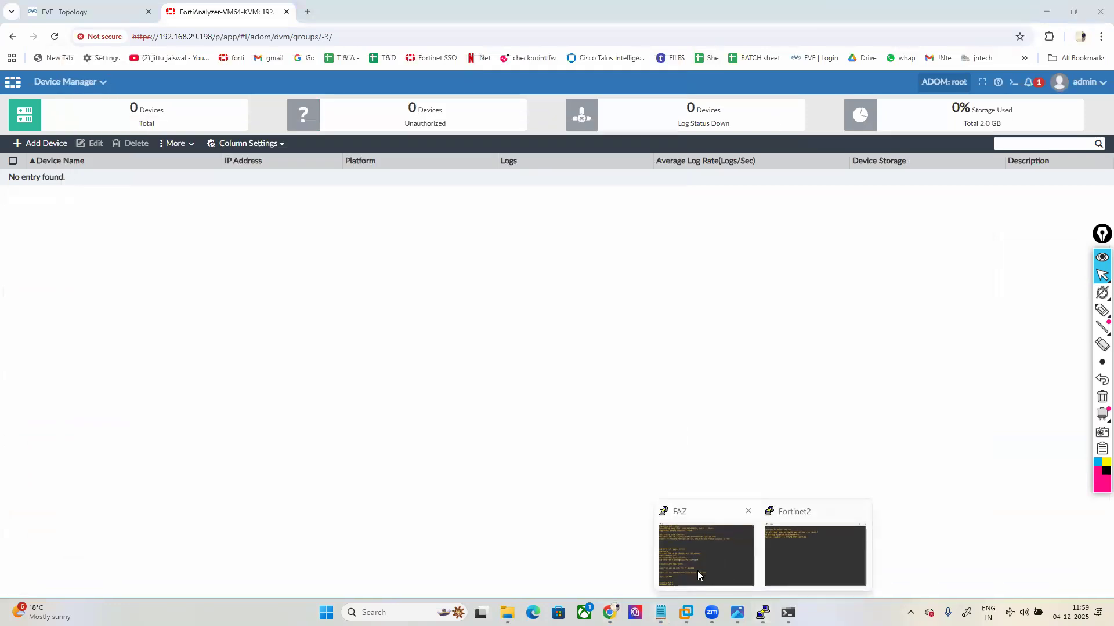
click(763, 504)
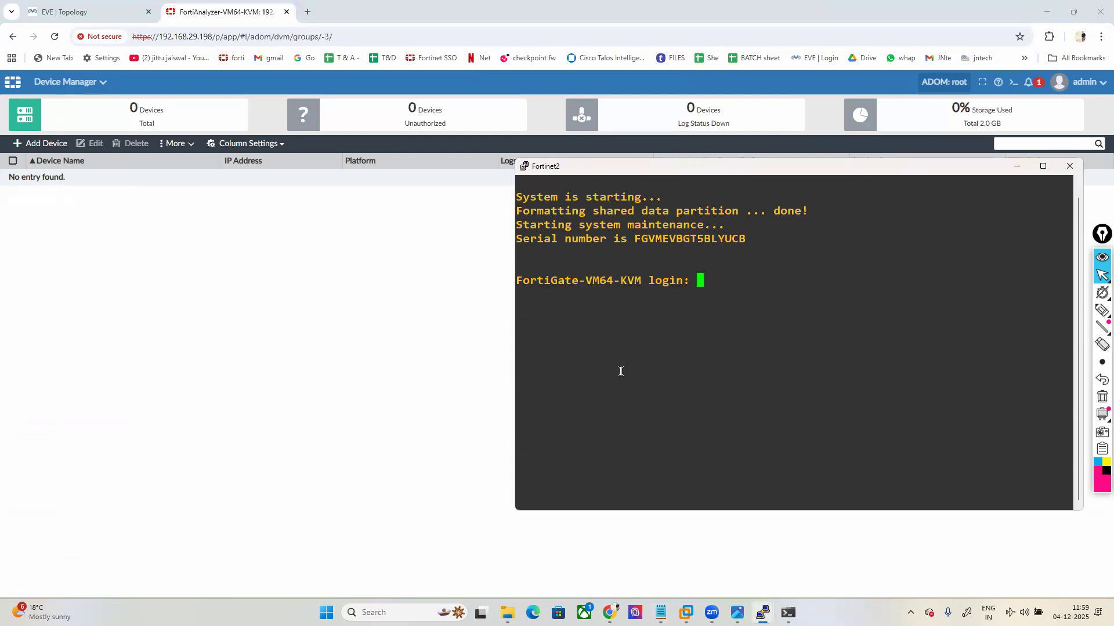
Step: Log in as admin, set a new password, and set the hostname to FW-1
text(admin)
key(Return)
key(Return)
key(Return)
key(Return)
text(co)
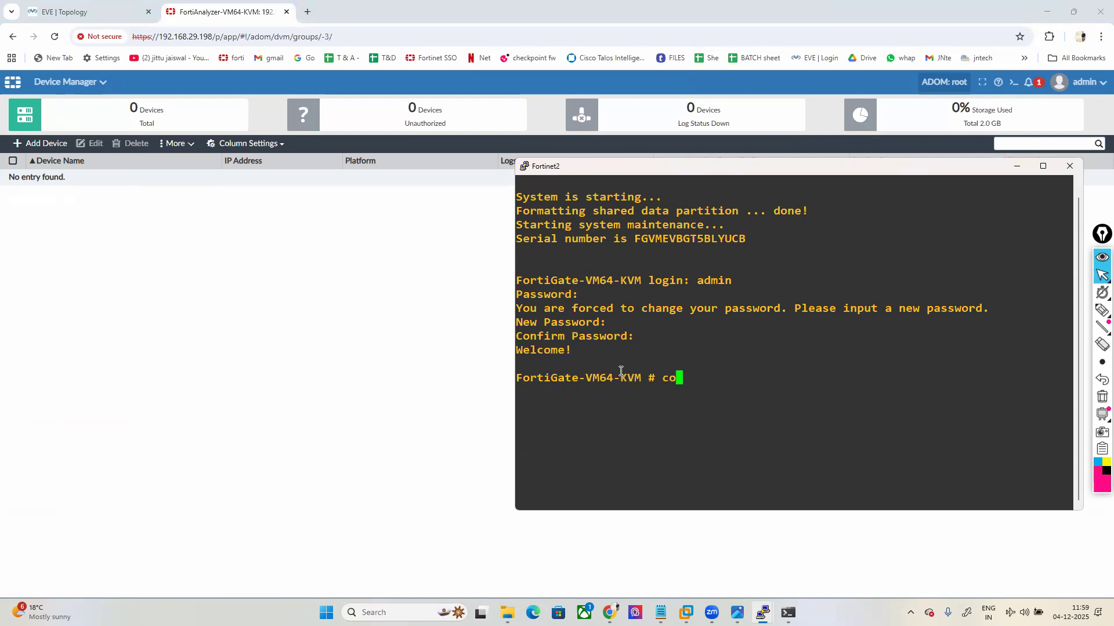
text(nfig system global)
key(Return)
text(se)
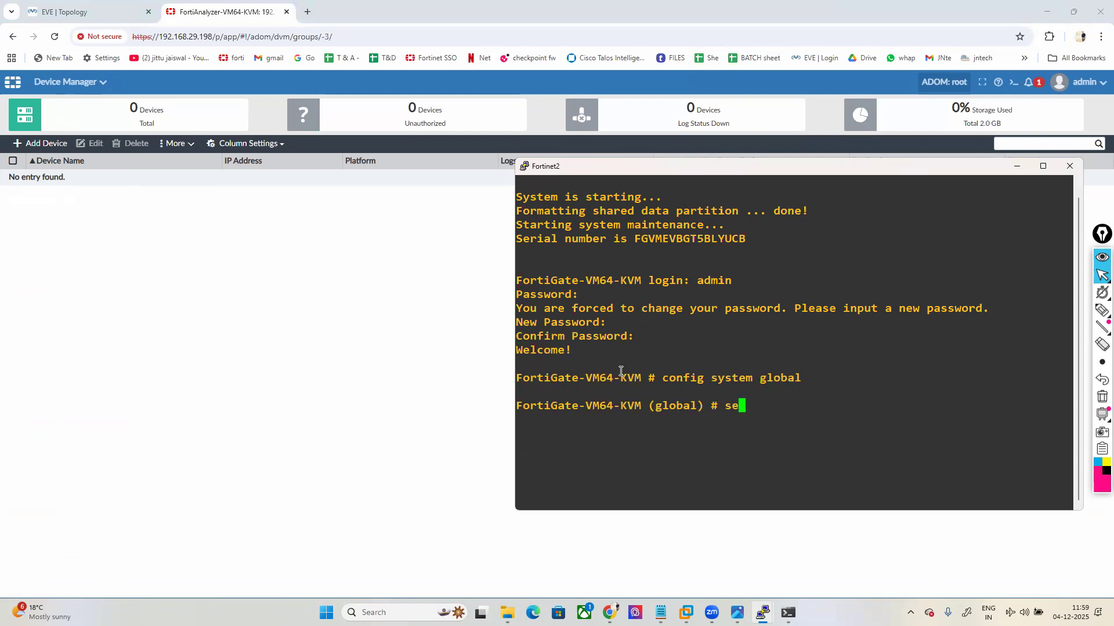
text(t hostname FW-1)
key(Return)
text(wn)
key(BackSpace)
key(BackSpace)
text(e)
key(BackSpace)
text(end)
key(Return)
Step: Set port1 to static mode with IP 192.168.29.190/24
key(Return)
text(config system interface)
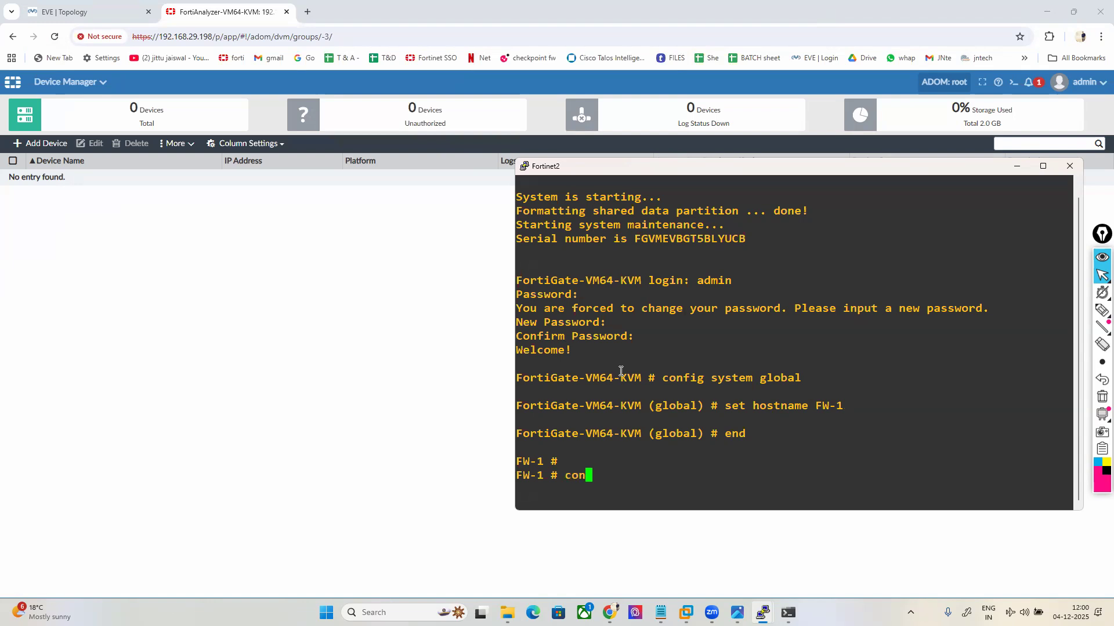
key(Return)
text(edit fortilink)
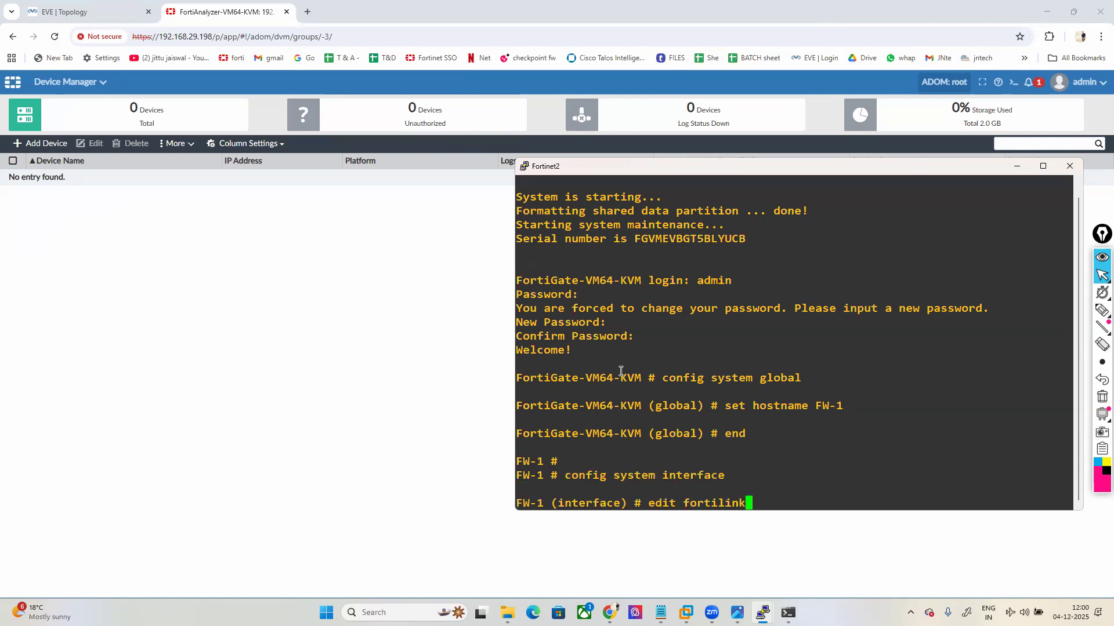
key(Tab)
key(Return)
text(se m)
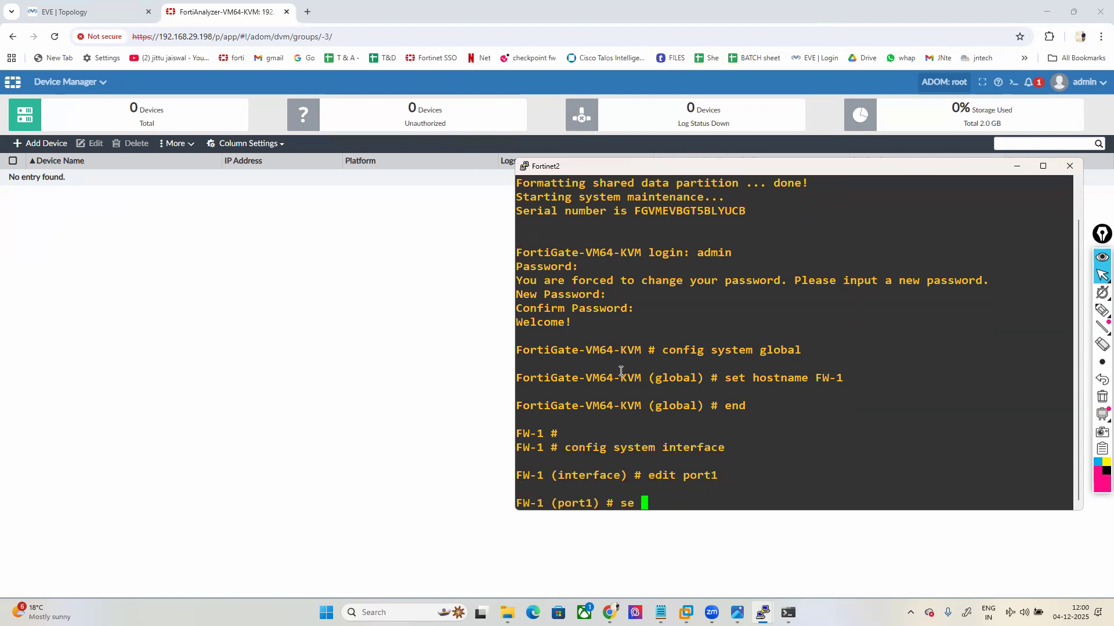
key(BackSpace)
key(BackSpace)
text(t mode st)
key(Tab)
key(Return)
text(set ip )
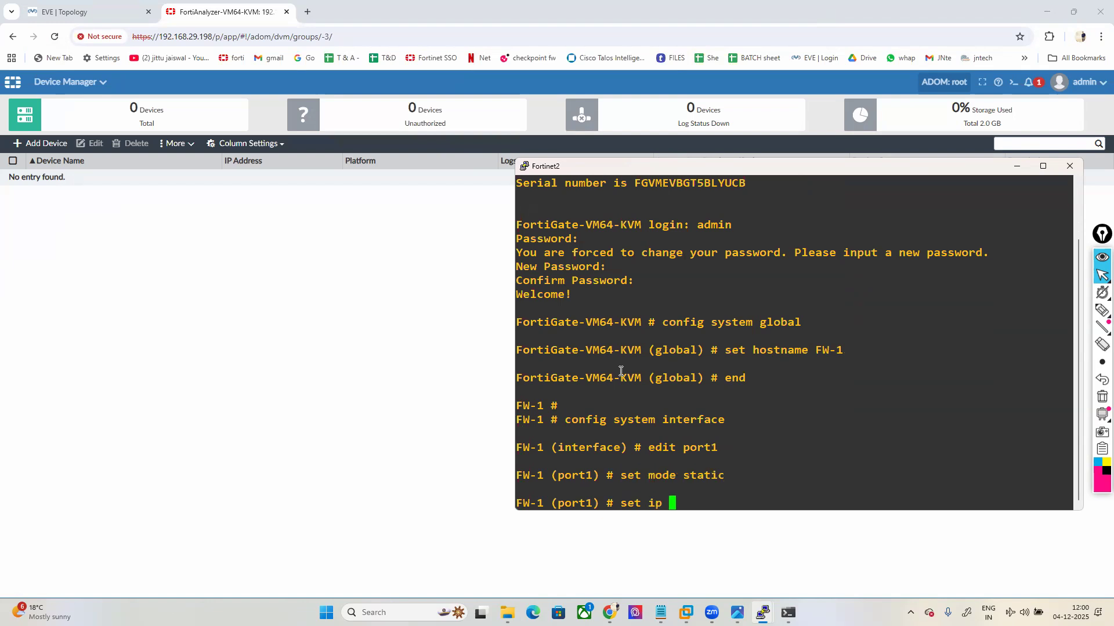
text(1922.16)
key(BackSpace)
key(BackSpace)
key(BackSpace)
key(BackSpace)
text(.168.29.190/24)
key(Return)
Step: Allow http, https, ping and ssh access on port1 and save the interface
text(set)
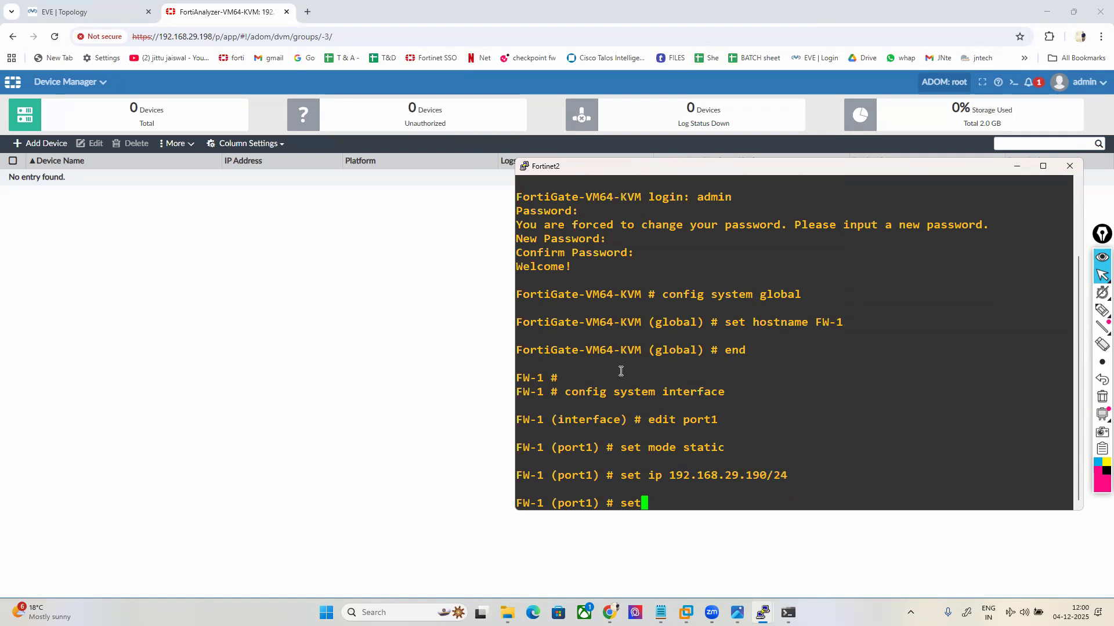
text( allowaccess http https p)
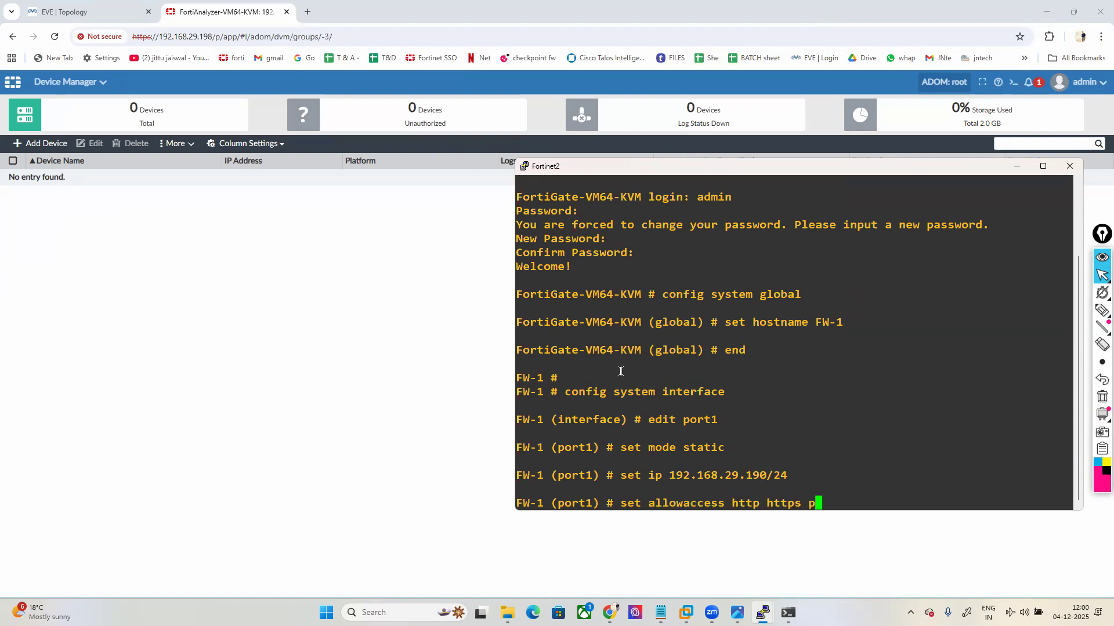
text(ing ssh)
key(Return)
text(end)
key(Return)
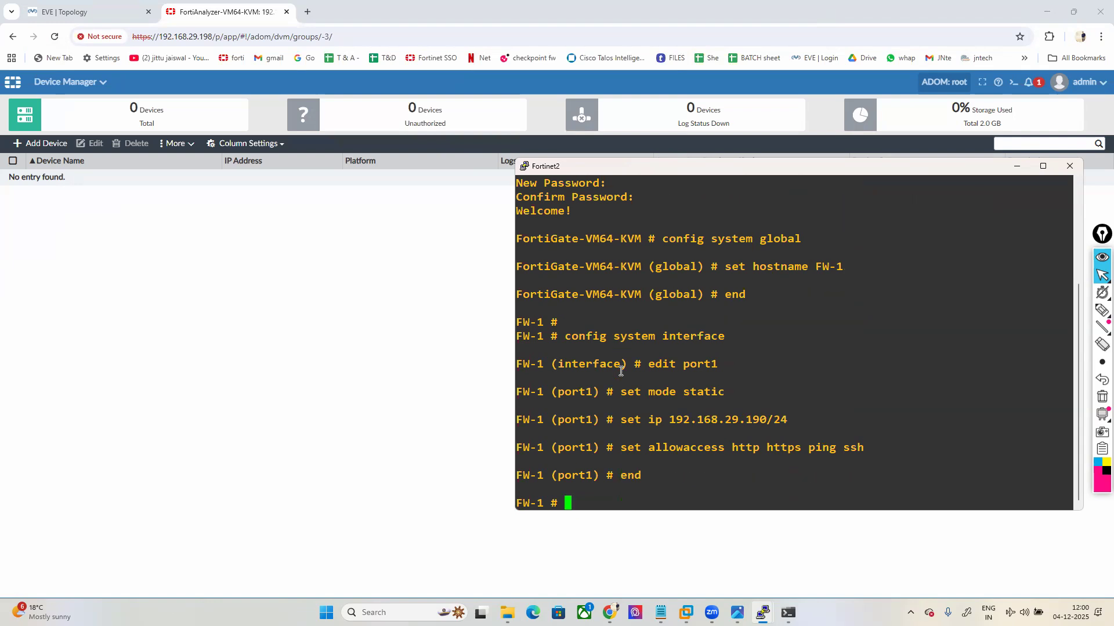
key(Return)
key(Return)
key(Return)
key(Return)
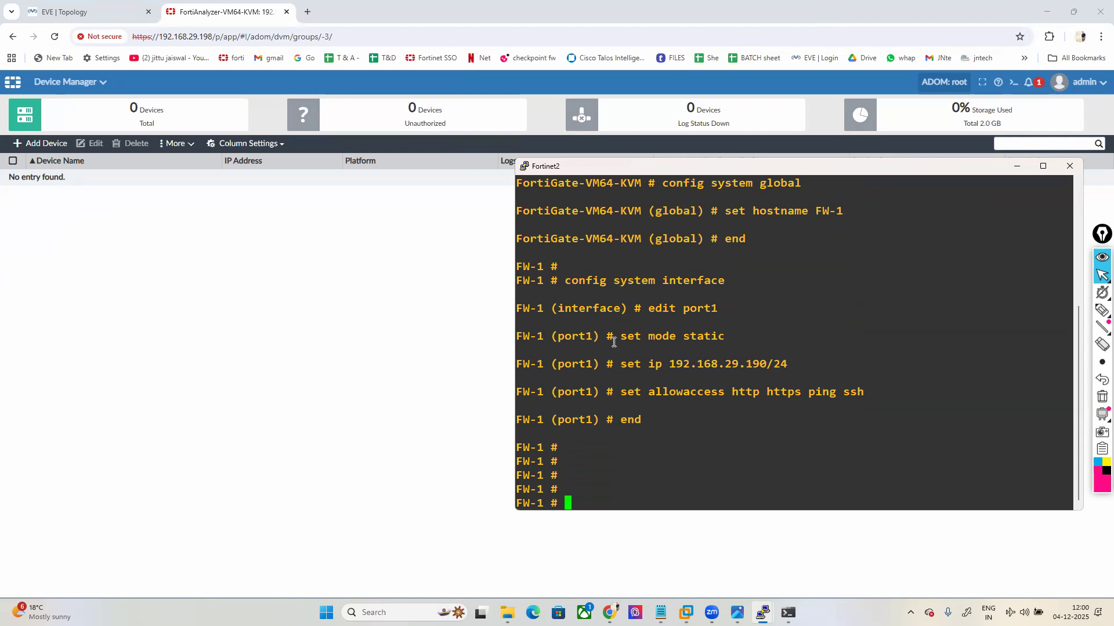
Step: Open the Add Device dialog and step through its IP Address, SN and Device Name fields
click(237, 317)
click(39, 143)
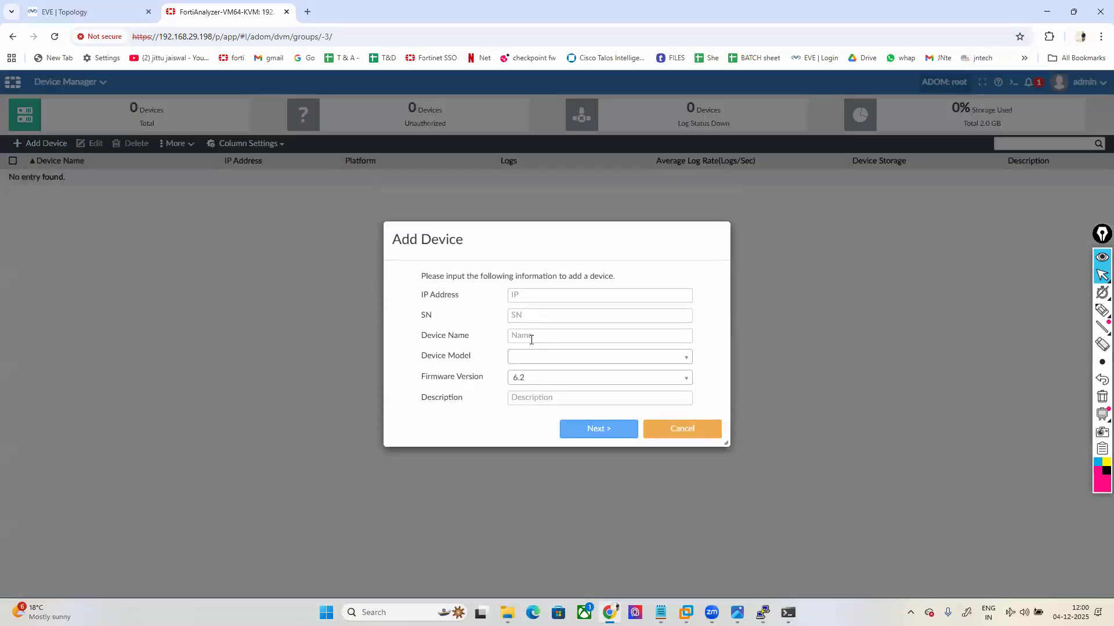
click(546, 294)
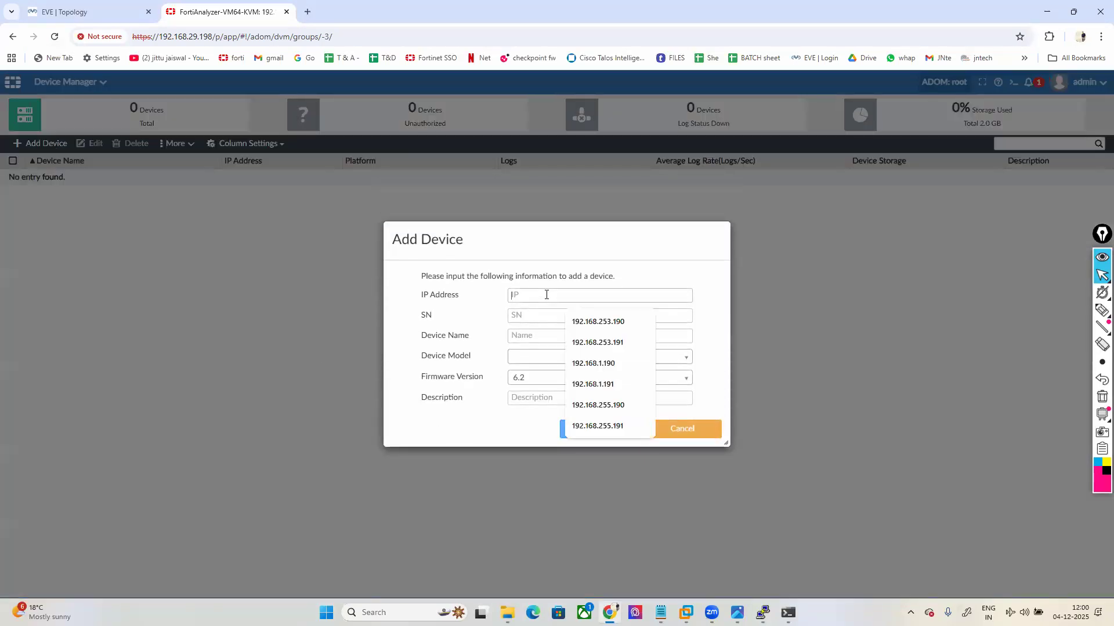
click(519, 315)
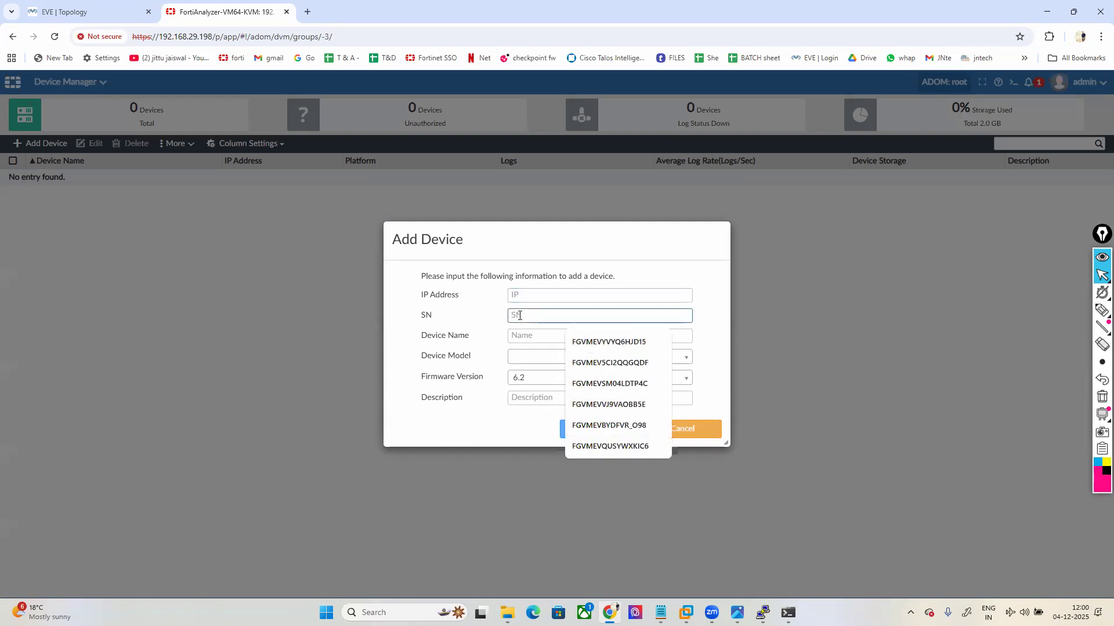
click(528, 335)
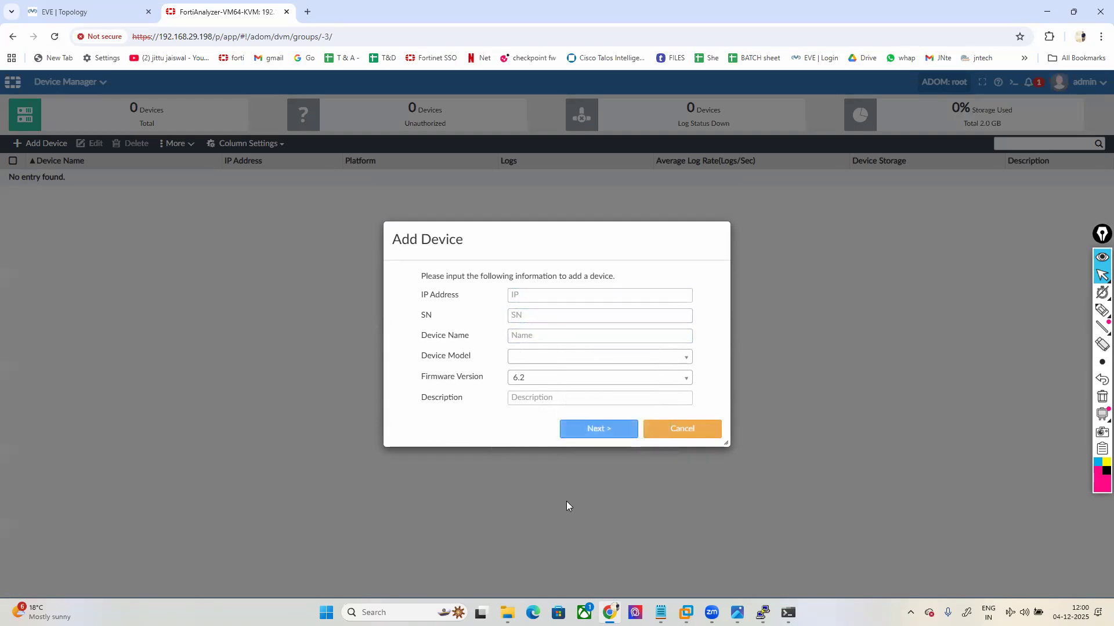
Step: Ping 192.168.29.190 from the FortiAnalyzer console, getting 0% packet loss
mouse_move(762, 613)
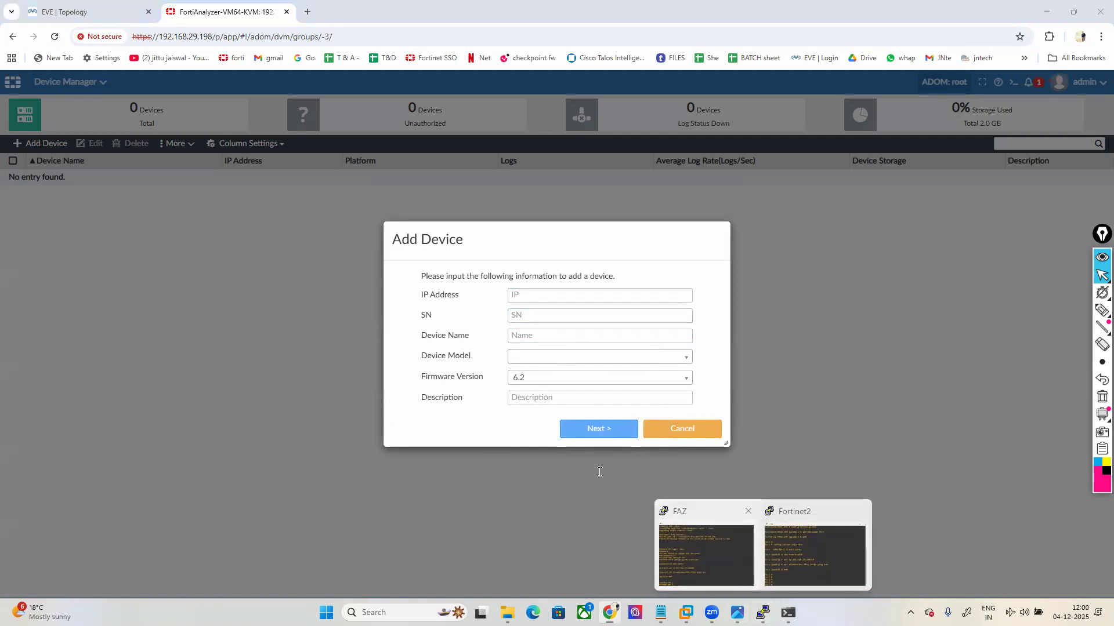
click(711, 555)
text(exe)
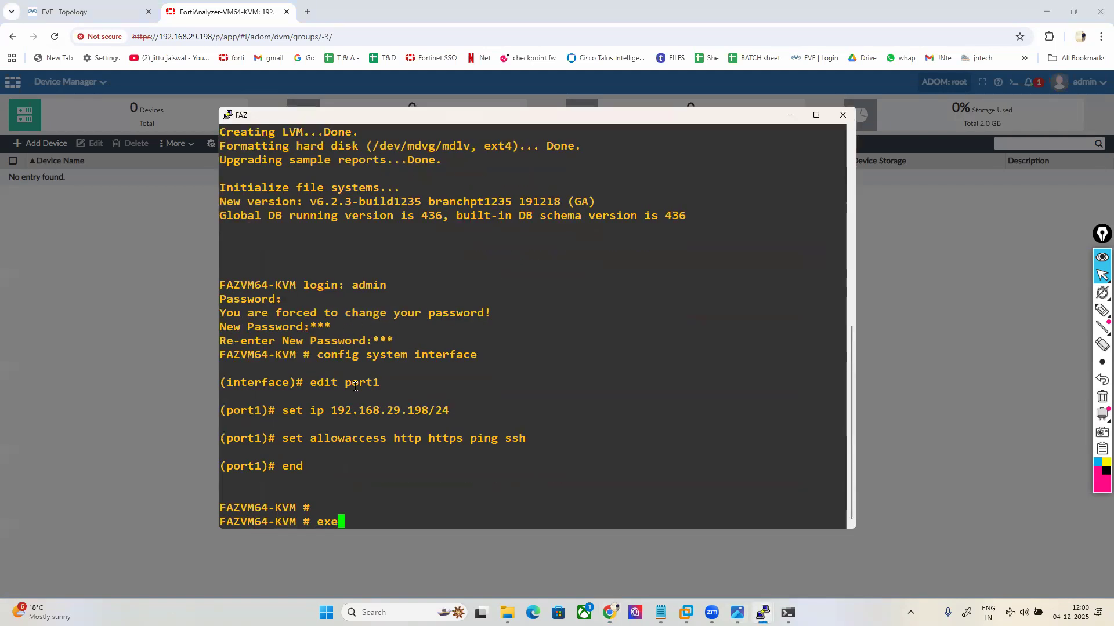
text(cute ping 192.168.29.1)
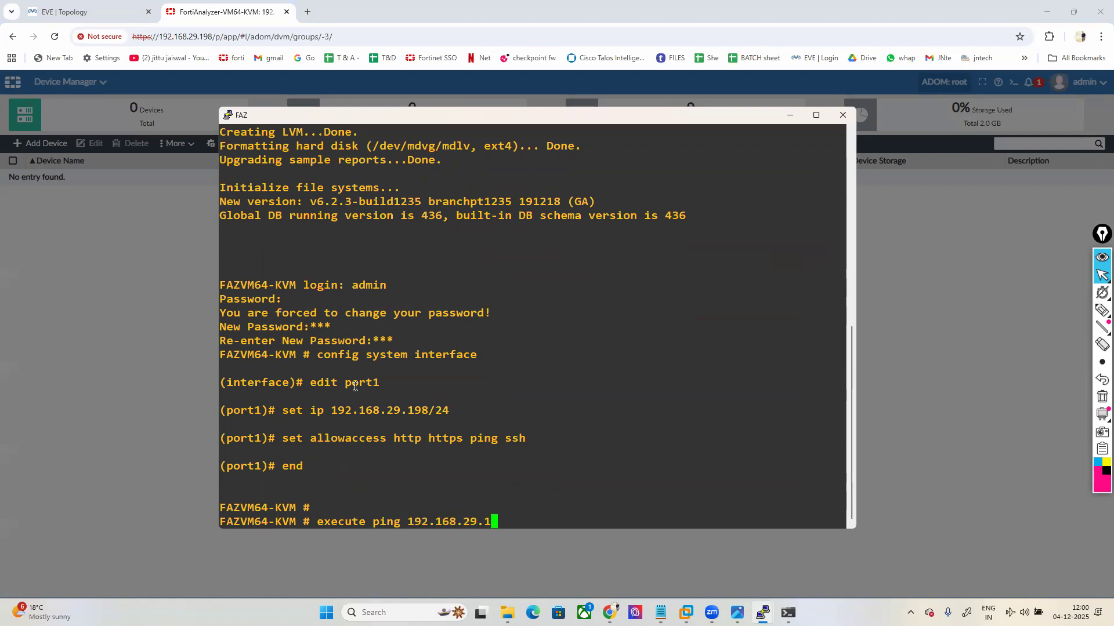
text(90)
key(Return)
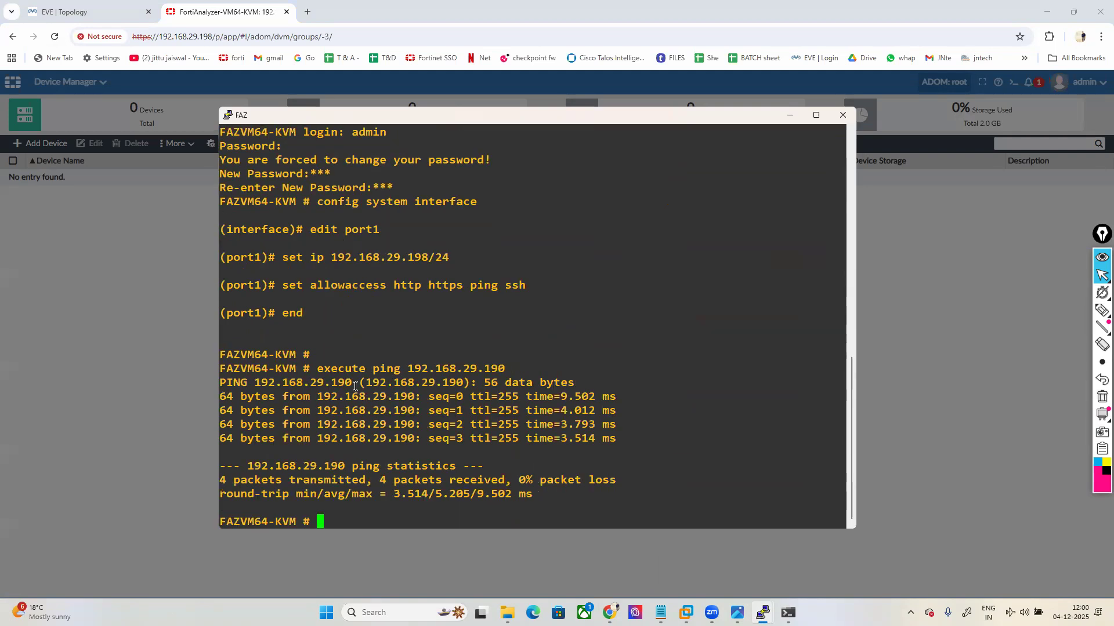
click(787, 118)
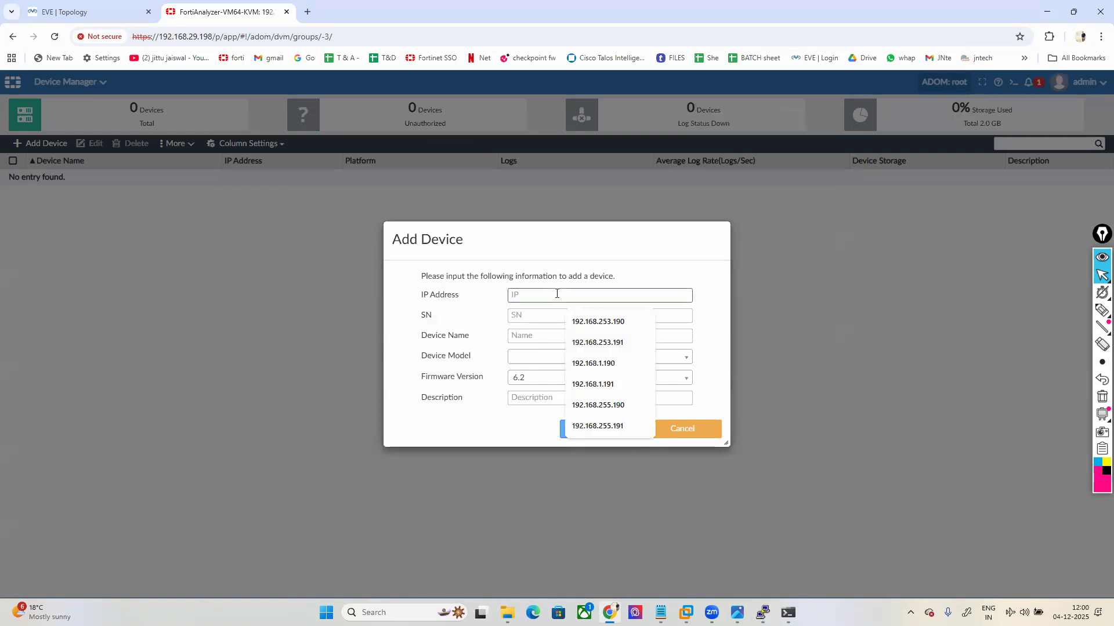
Step: Enter IP 192.168.29.190 and paste the serial number copied from the Fortinet2 console
text(192.168.29.190)
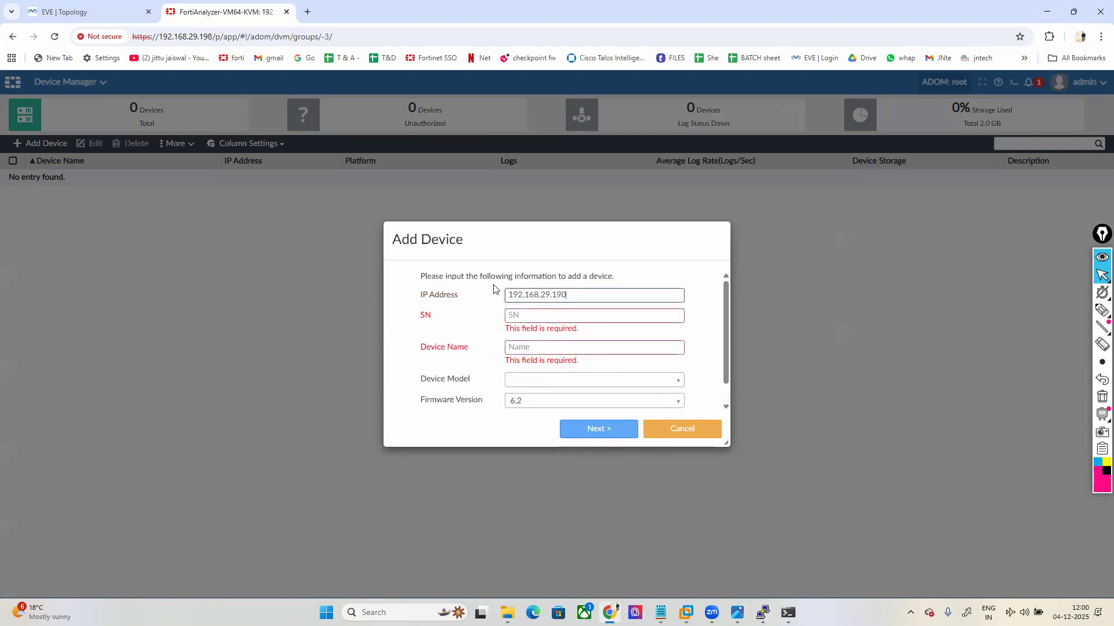
mouse_move(763, 613)
click(790, 525)
scroll(719, 339, up, 5)
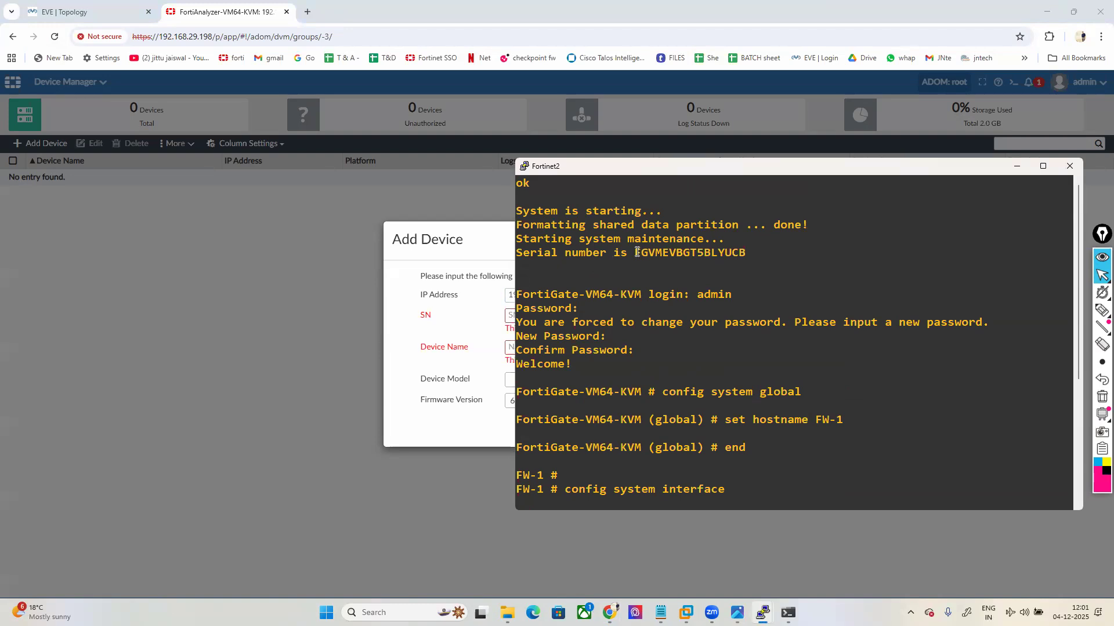
drag(636, 252, 741, 253)
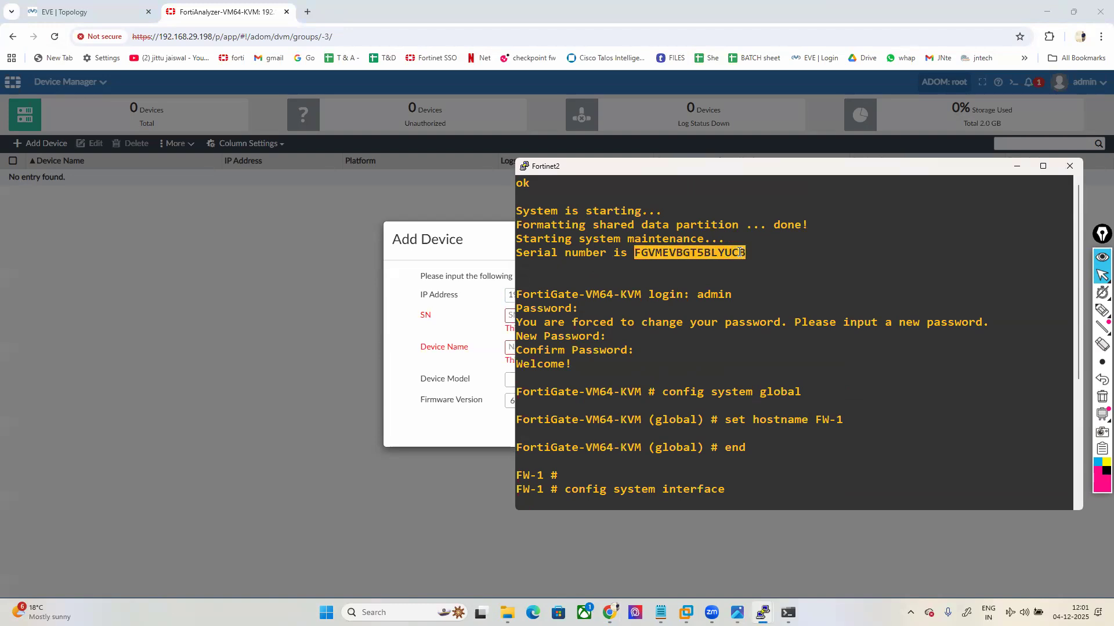
key(ctrl+c)
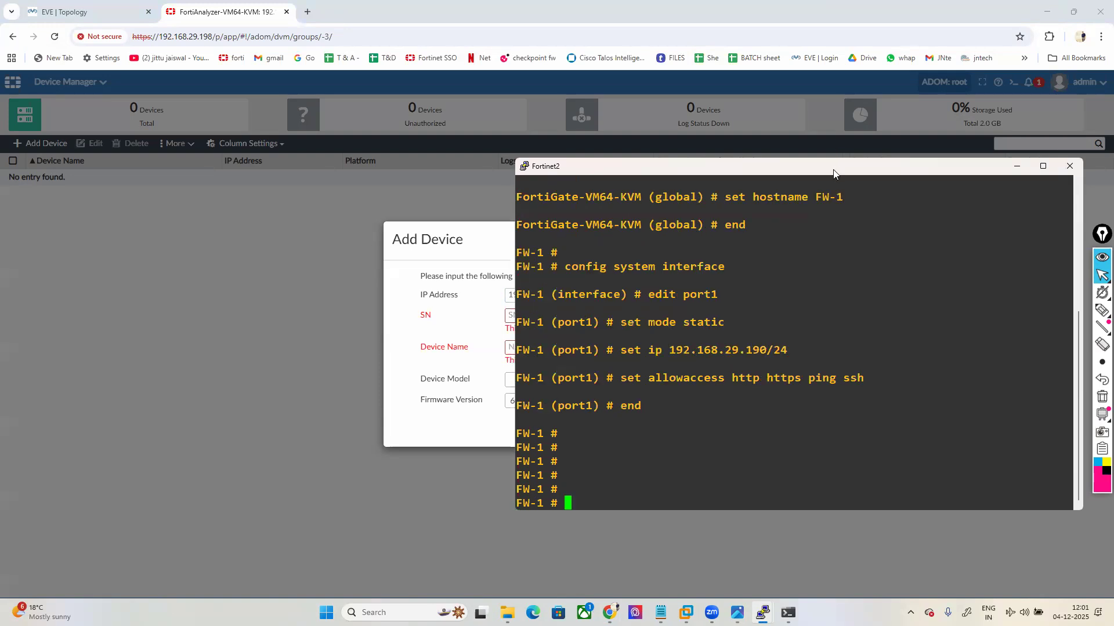
key(alt+Tab)
click(559, 315)
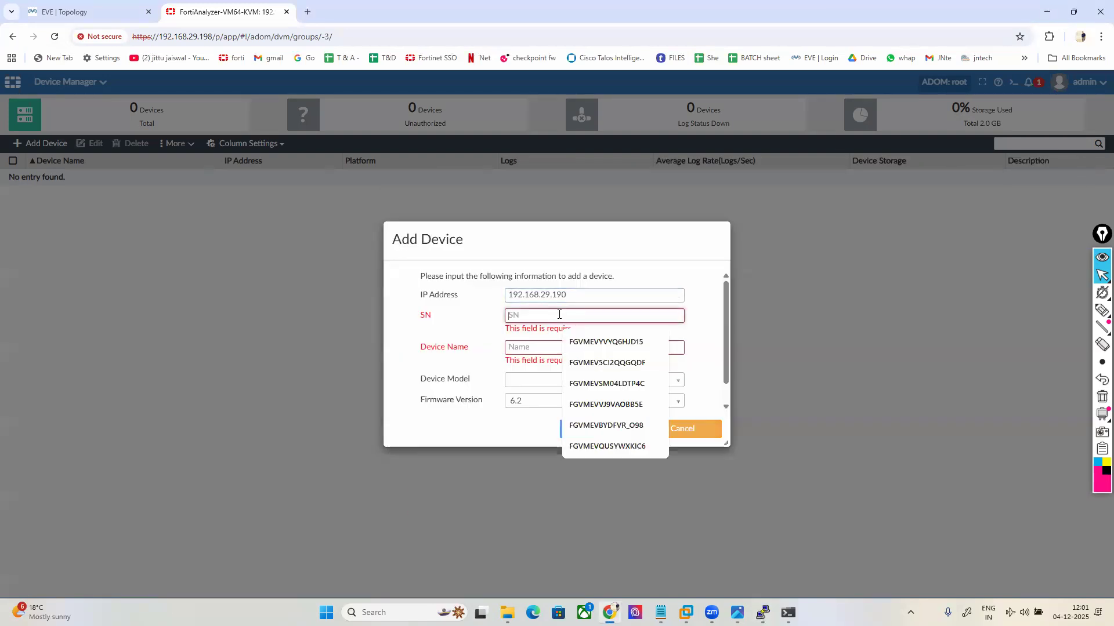
key(ctrl+v)
Step: Name the device FW1 and finish registering it
click(528, 336)
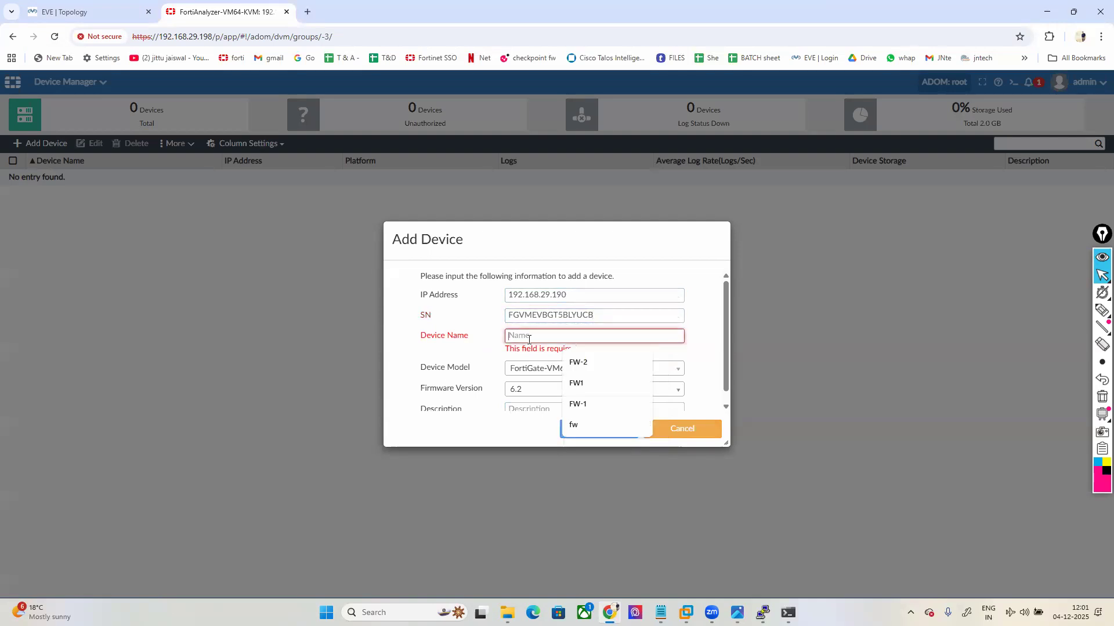
click(576, 383)
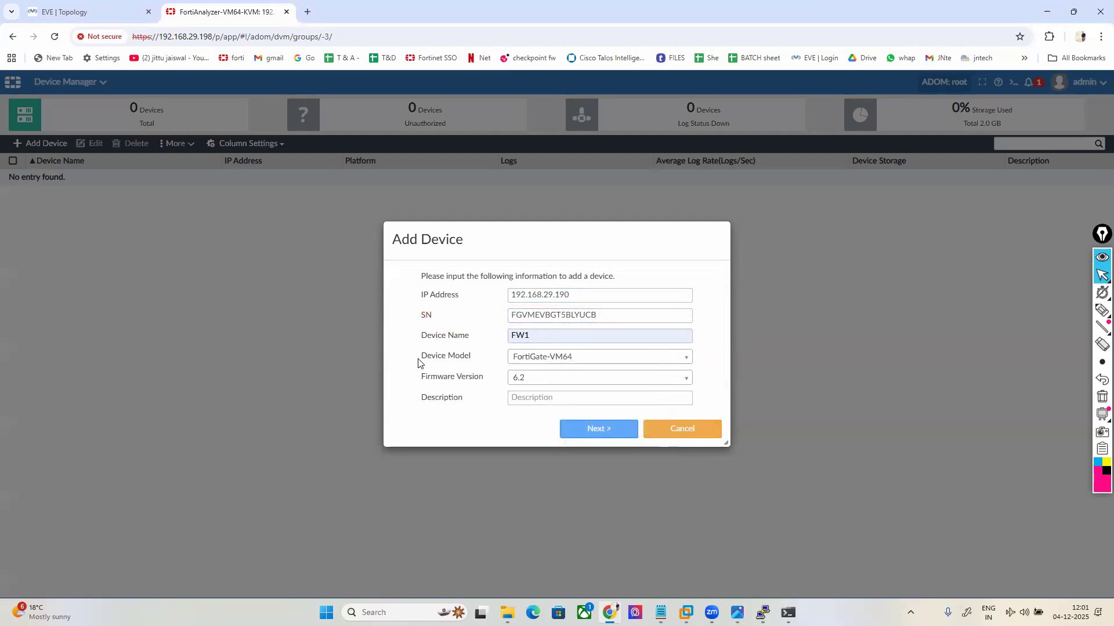
drag(428, 362, 473, 361)
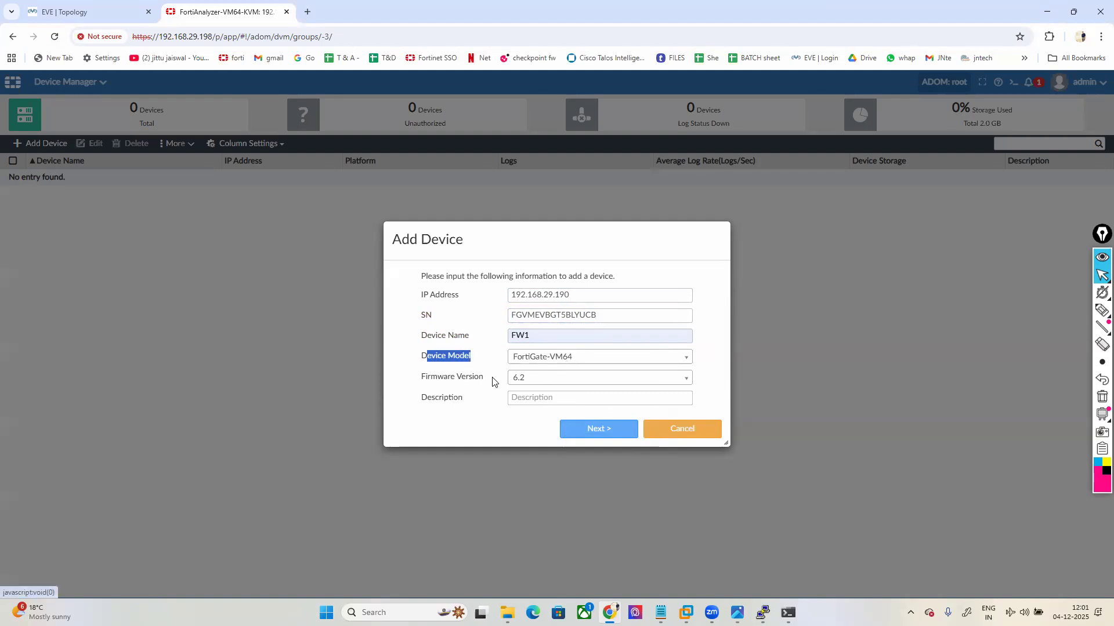
click(599, 429)
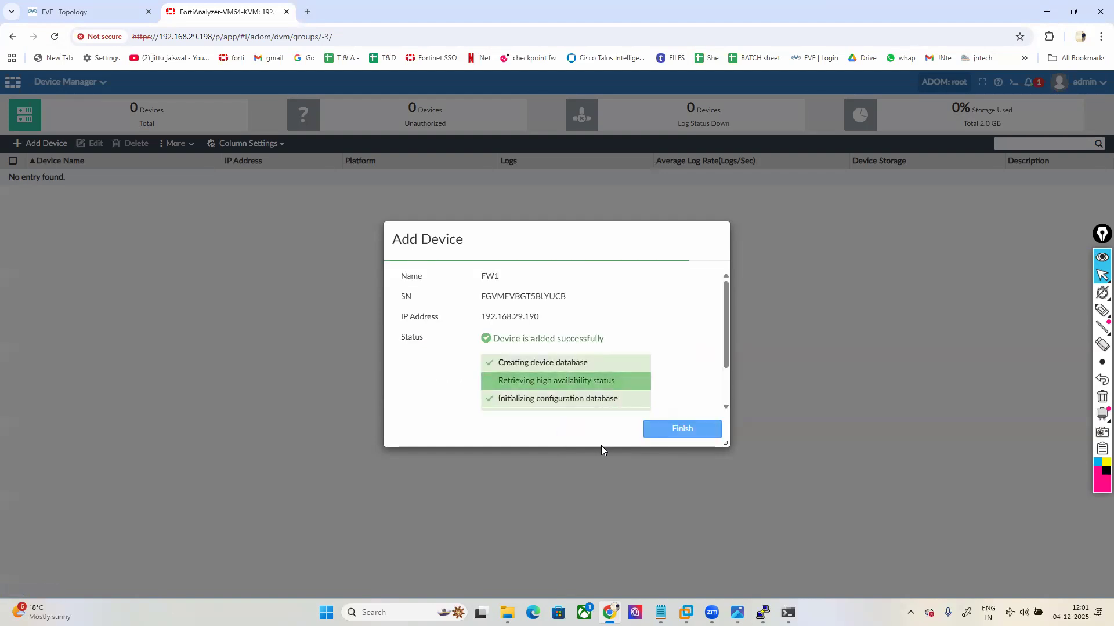
click(678, 430)
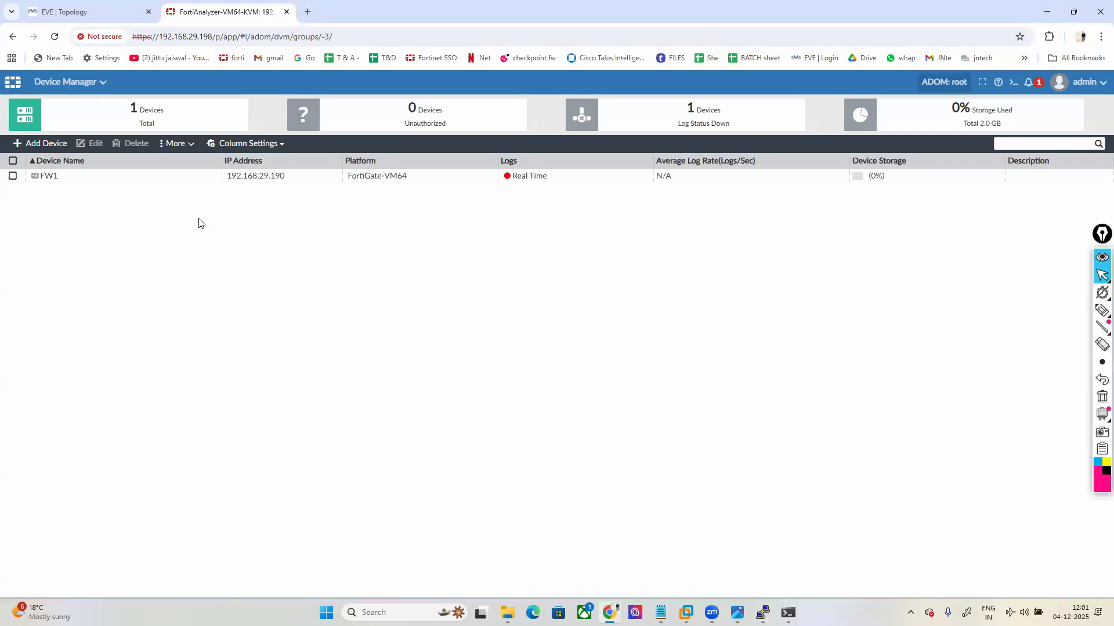
Step: Select the FW1 entry, then open and cancel the Add Device form to review its fields
click(92, 176)
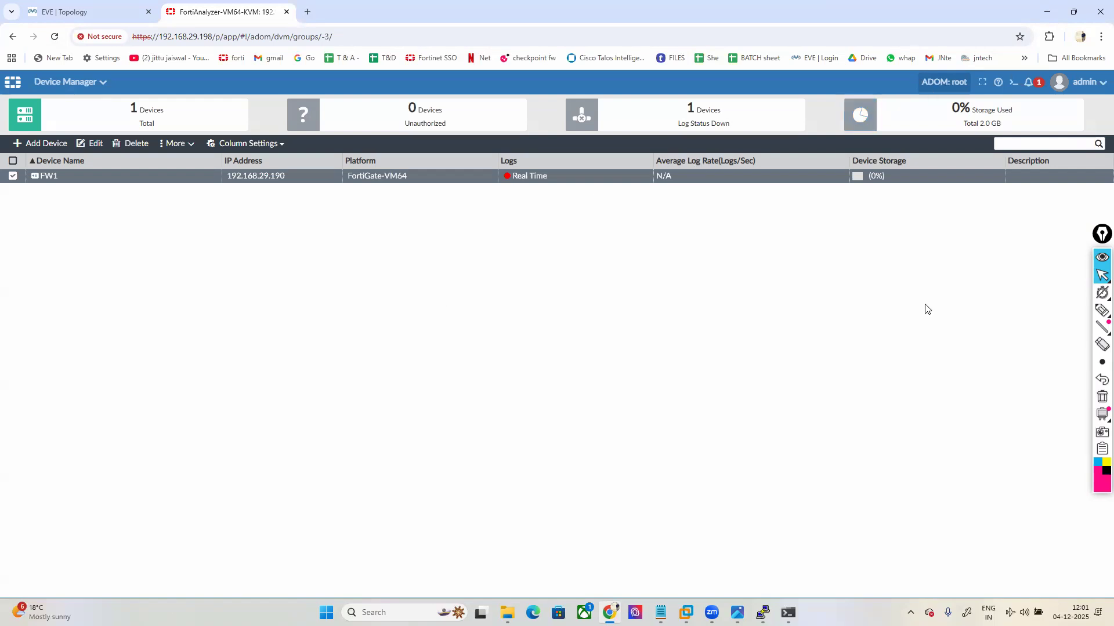
key(alt+Tab)
mouse_move(1086, 311)
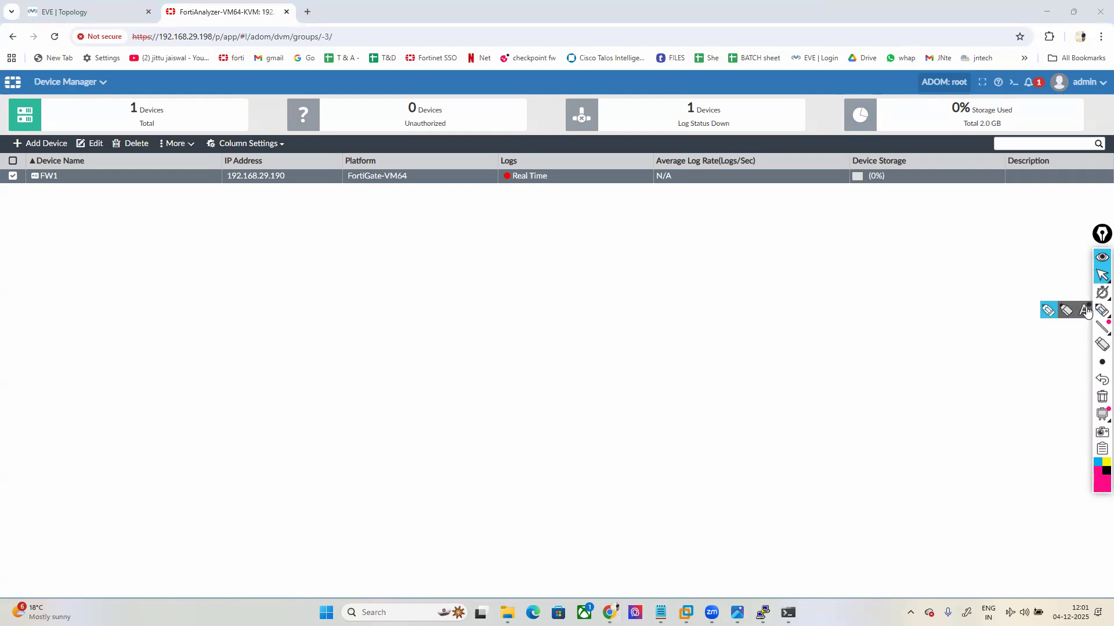
click(1085, 312)
mouse_move(494, 189)
mouse_down()
mouse_move(560, 189)
mouse_move(560, 173)
mouse_move(490, 169)
mouse_move(483, 184)
mouse_move(508, 192)
mouse_up()
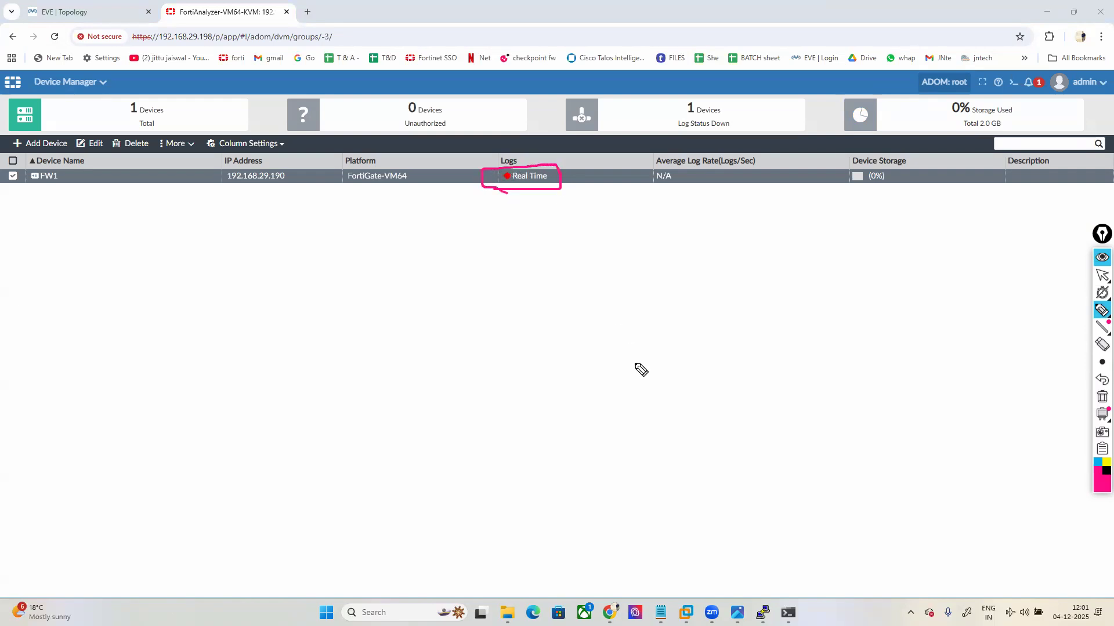
click(1102, 275)
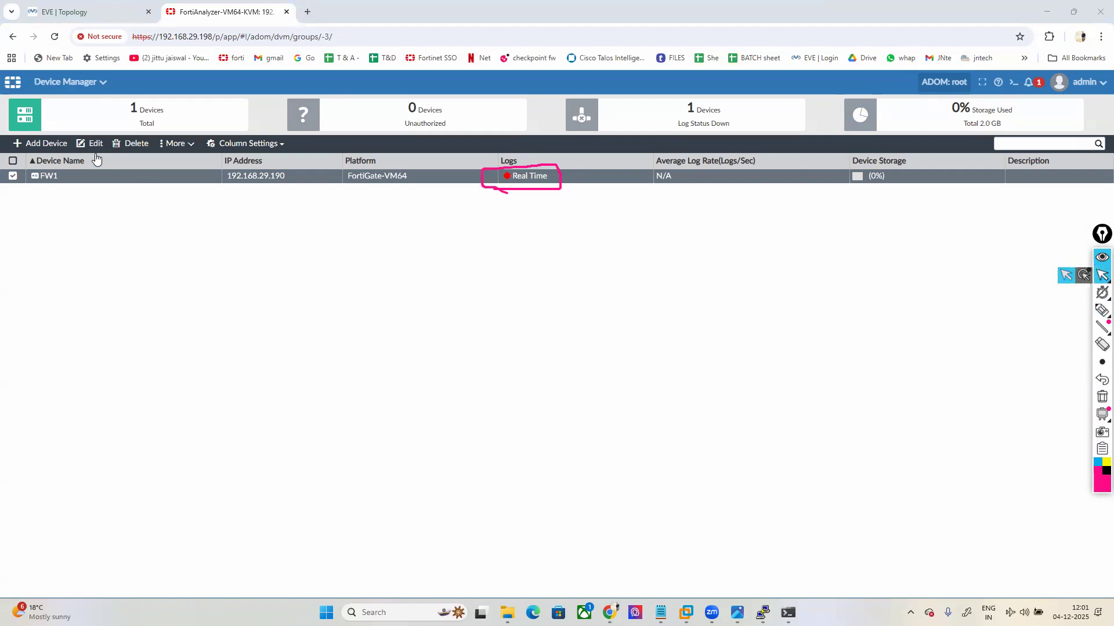
click(47, 144)
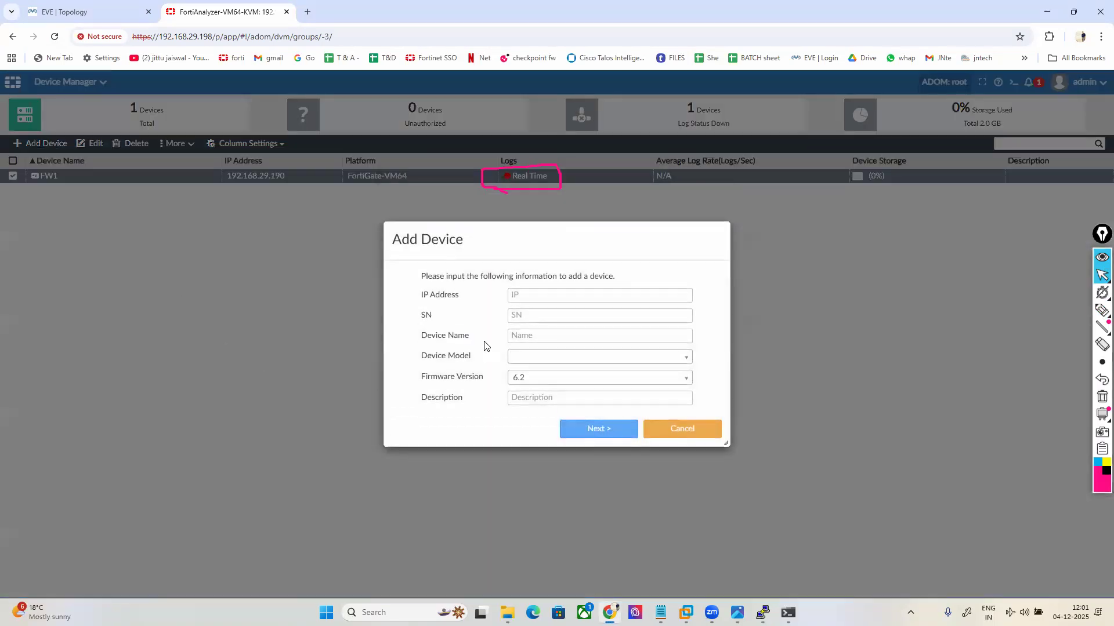
drag(421, 296, 469, 341)
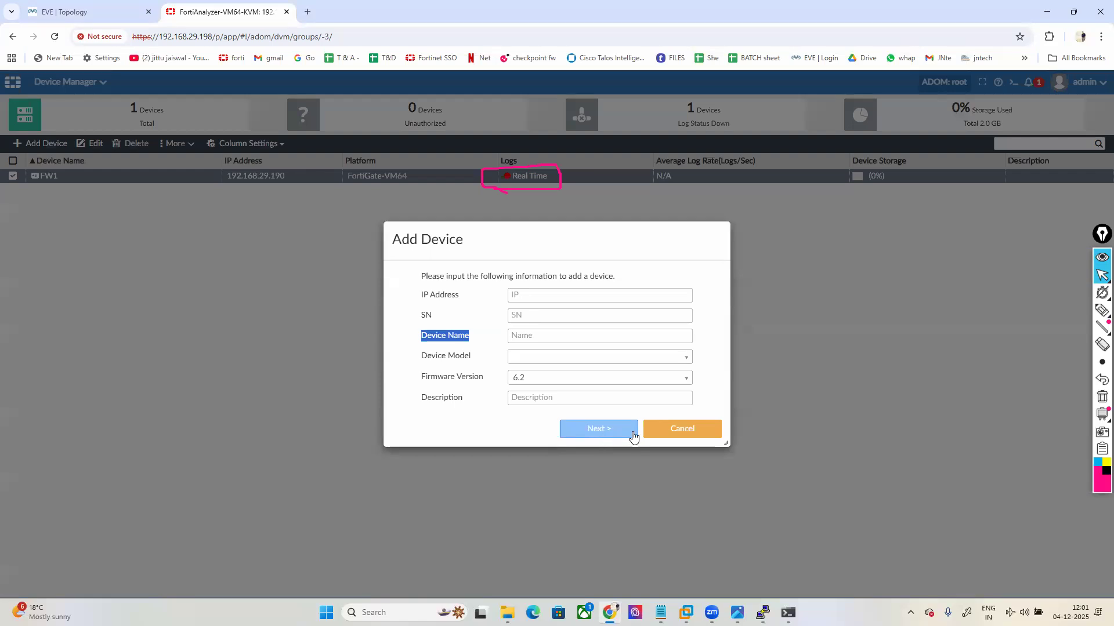
click(685, 434)
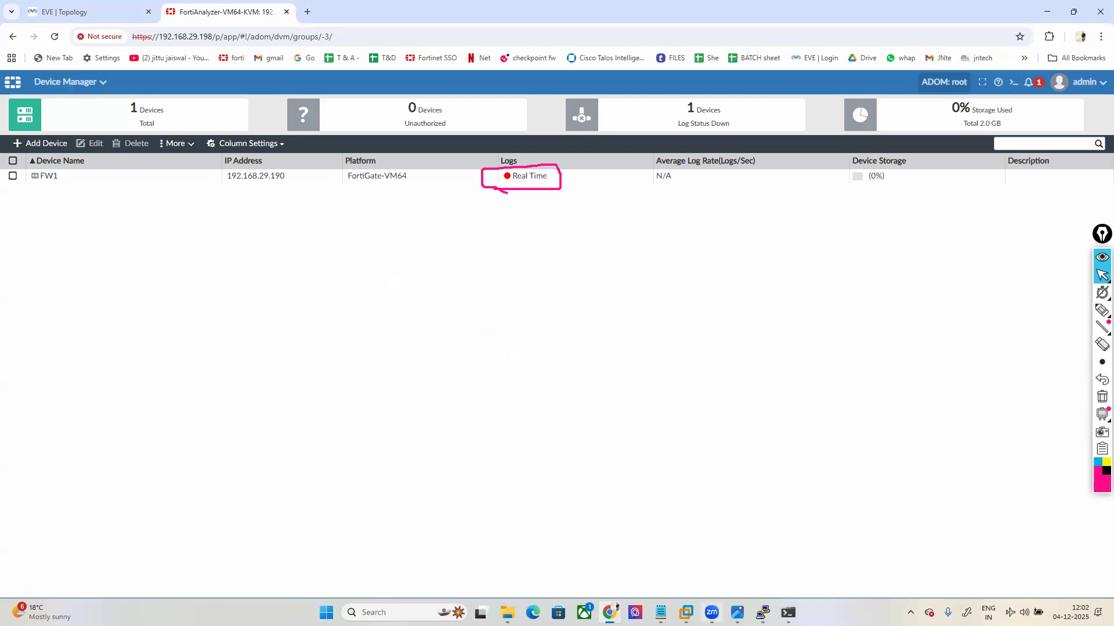
Step: Glance at the command notes, then open the Fortinet3 console in the EVE-NG topology
mouse_move(762, 612)
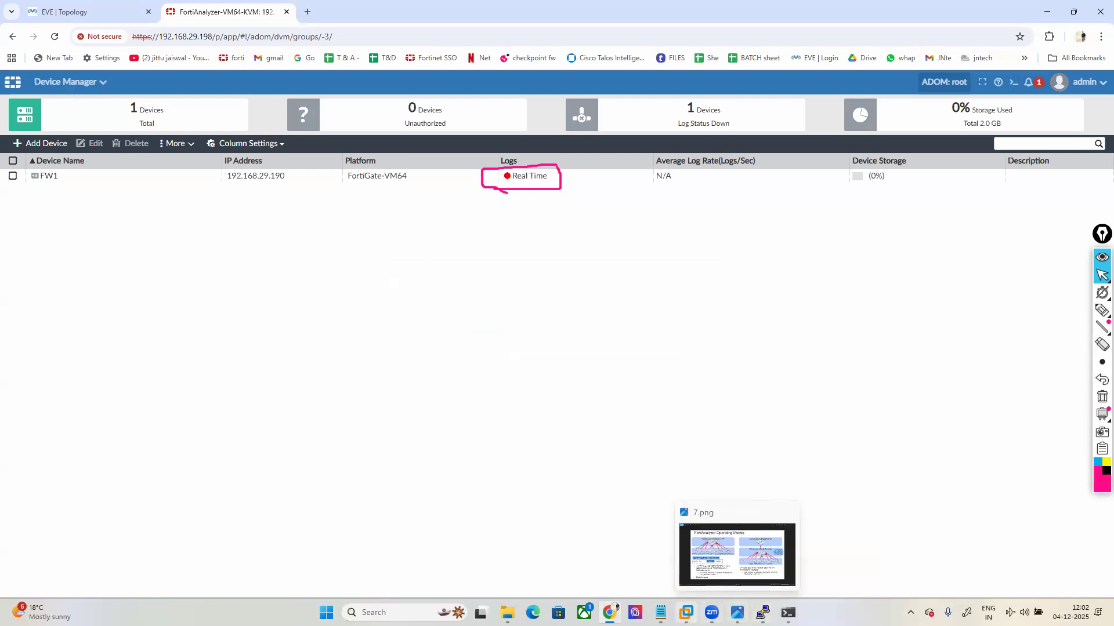
click(679, 563)
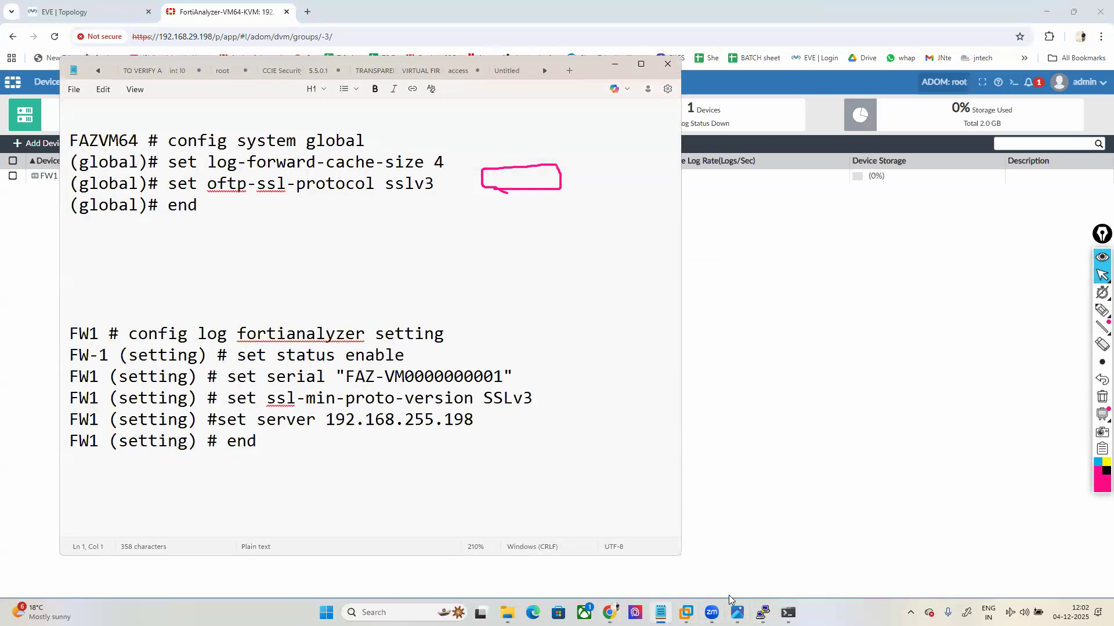
mouse_move(763, 612)
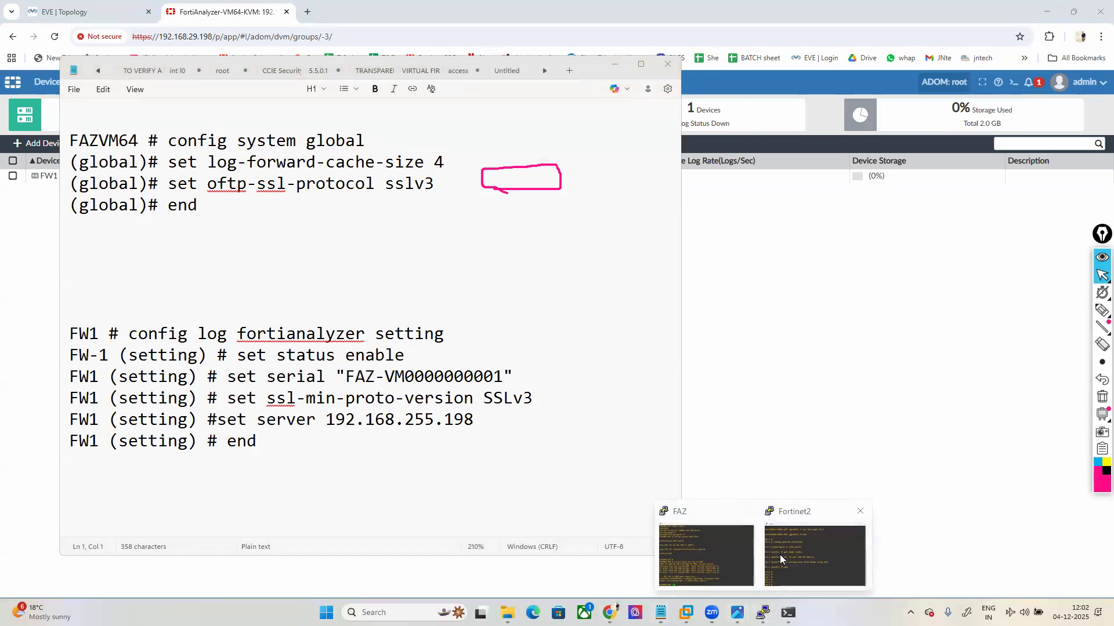
click(103, 12)
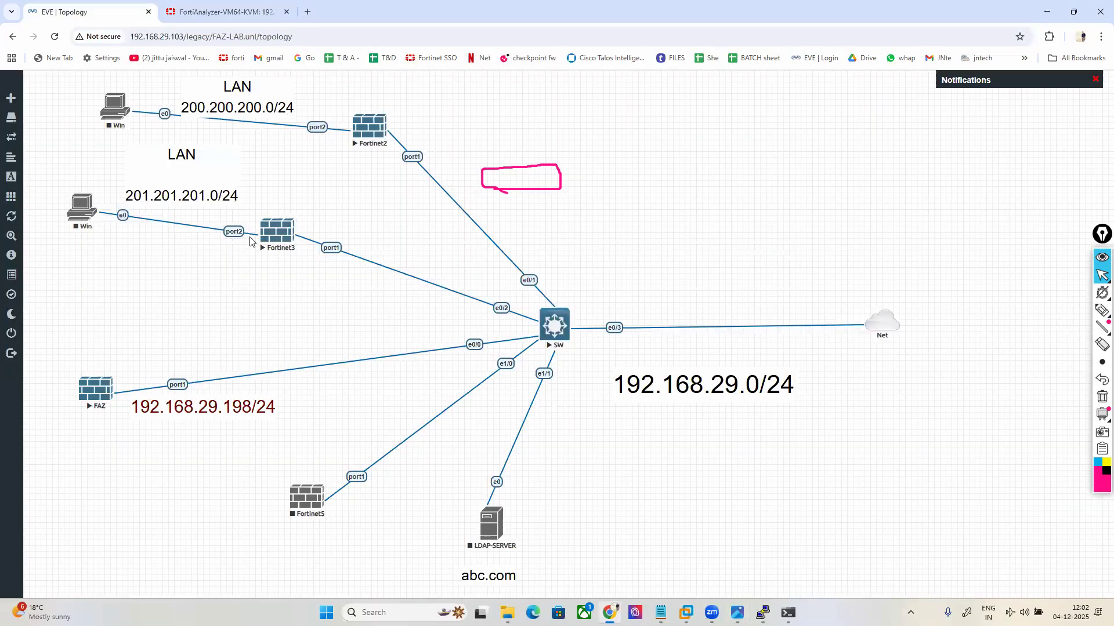
click(277, 232)
Step: Launch the Fortinet3 telnet console and log in as admin
click(516, 125)
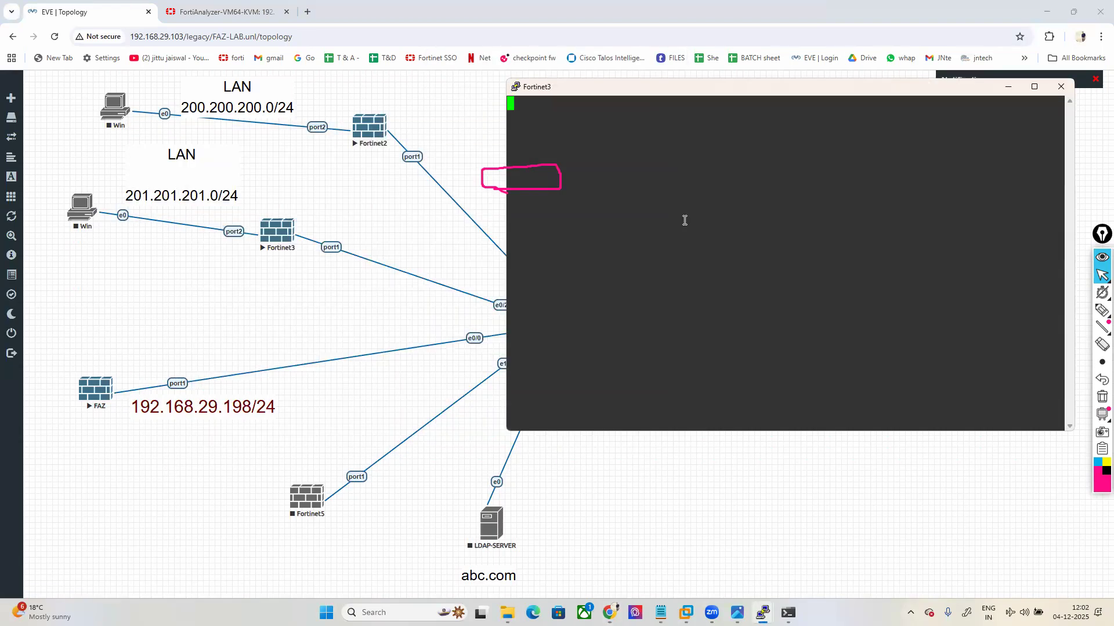
key(Return)
key(Return)
text(ADM)
key(BackSpace)
key(BackSpace)
key(BackSpace)
text(admin)
key(Return)
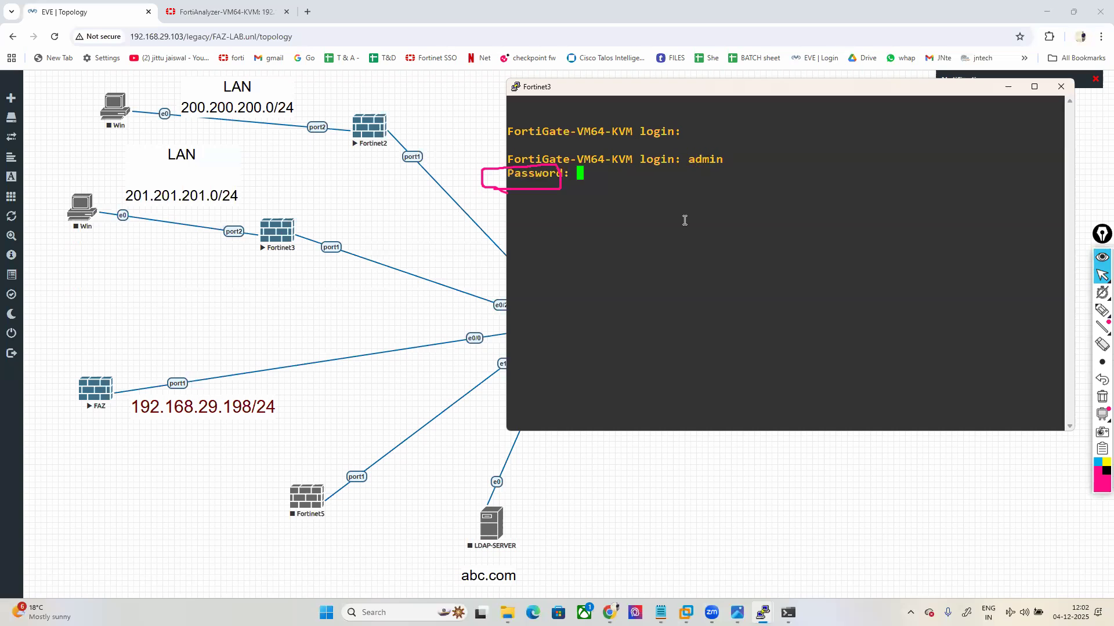
key(Return)
key(Return)
key(Return)
Step: Set the firewall hostname to FW-2 under config system global
text(co)
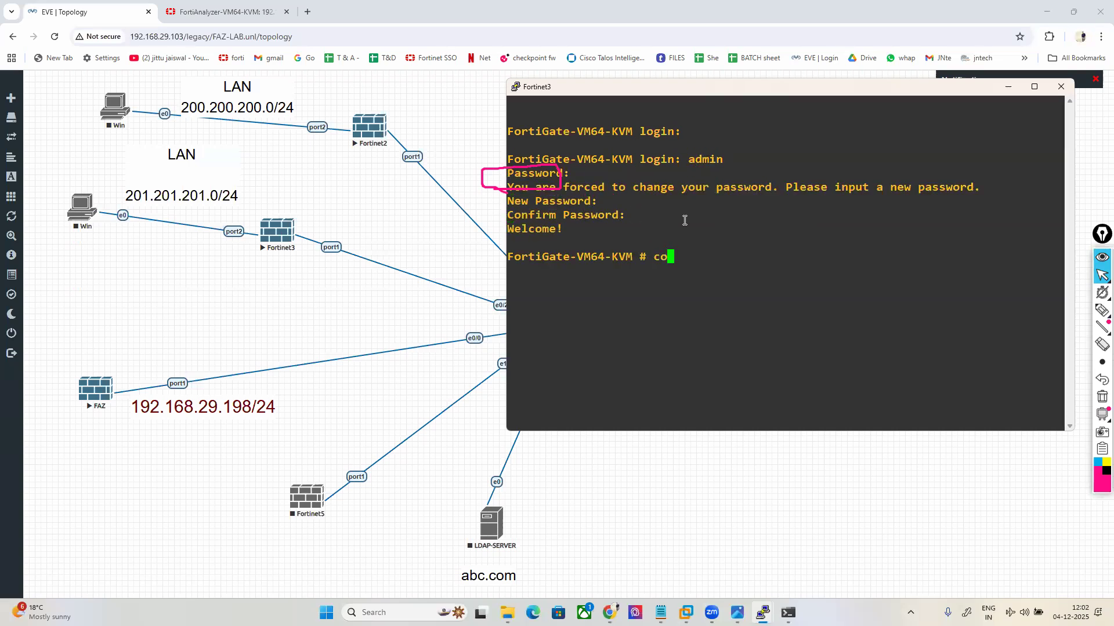
text(nfig system l)
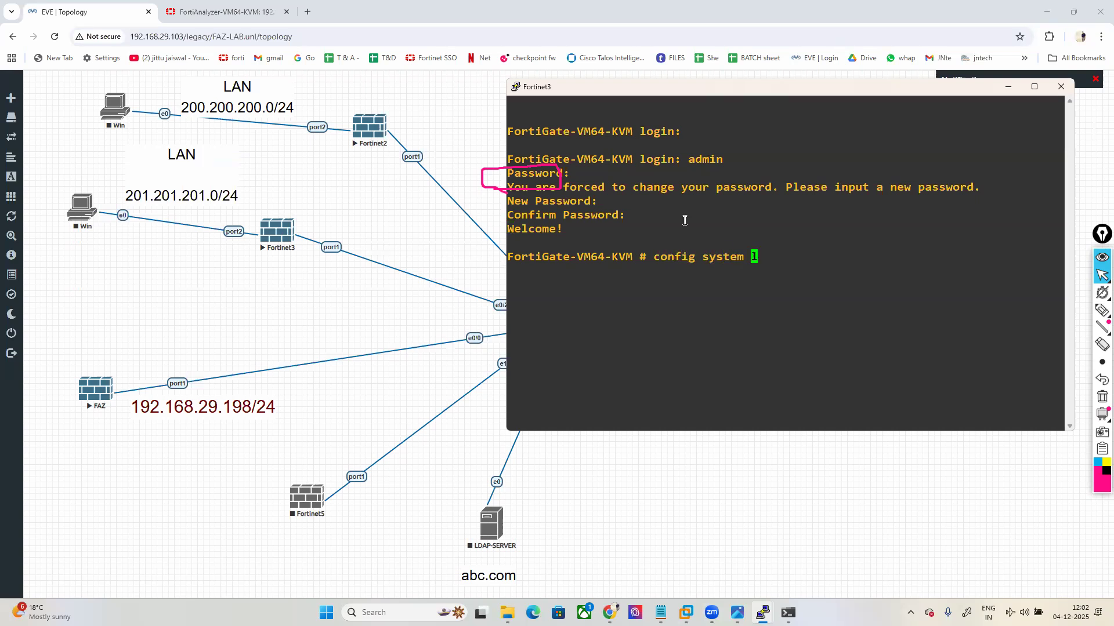
text(global)
key(Return)
text(set )
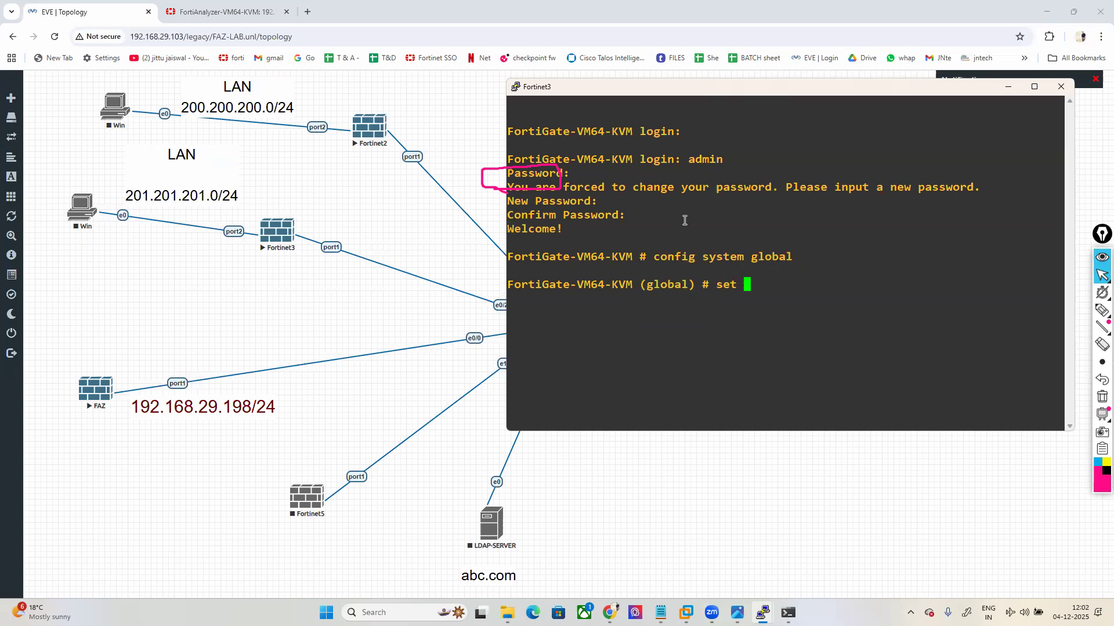
text(hostname FW-2)
key(Return)
text(end)
key(Return)
Step: Give port1 static IP 192.168.29.191/24 with HTTP, HTTPS, ping and SSH access
key(Return)
key(Return)
text(co)
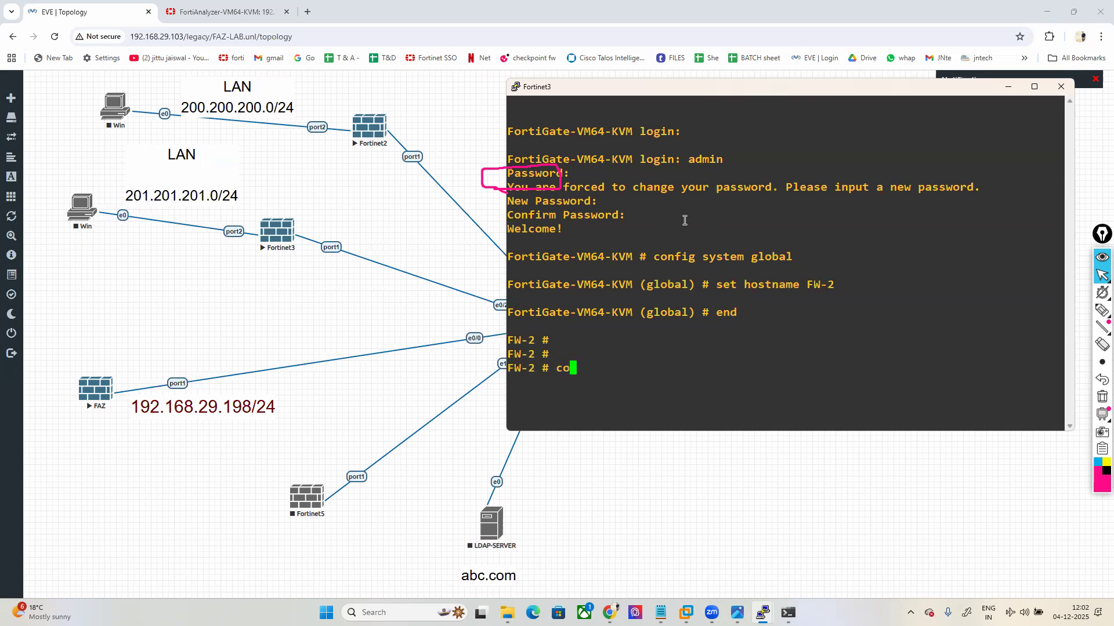
text(nfig system interface)
key(Return)
text(edit port1)
key(Return)
text(set mode static)
key(Return)
text(s)
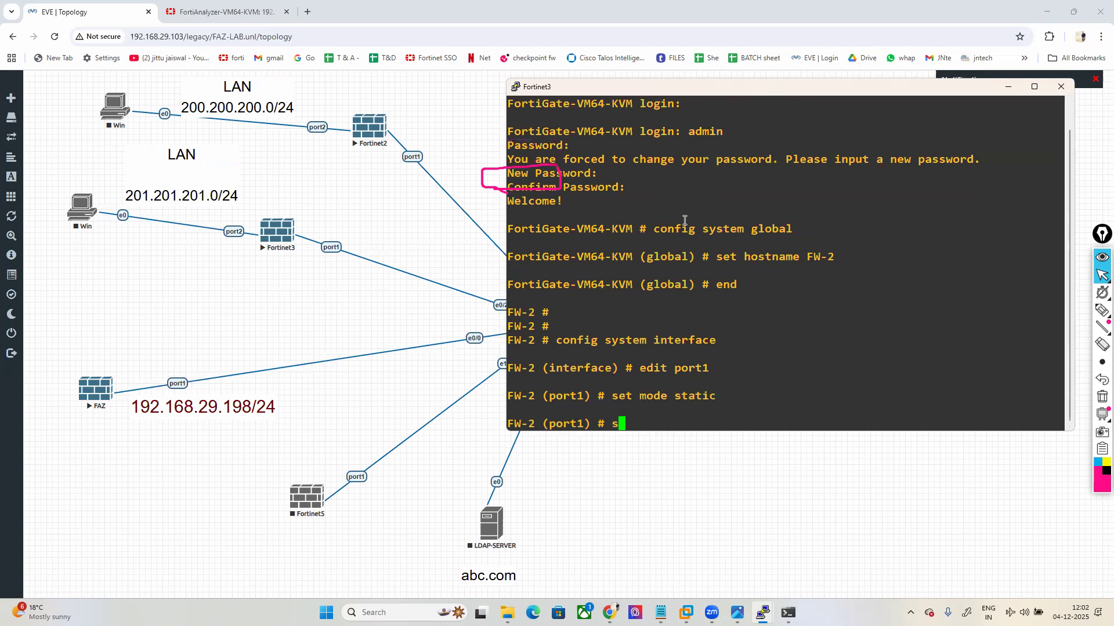
text(et ip 192.168.29.)
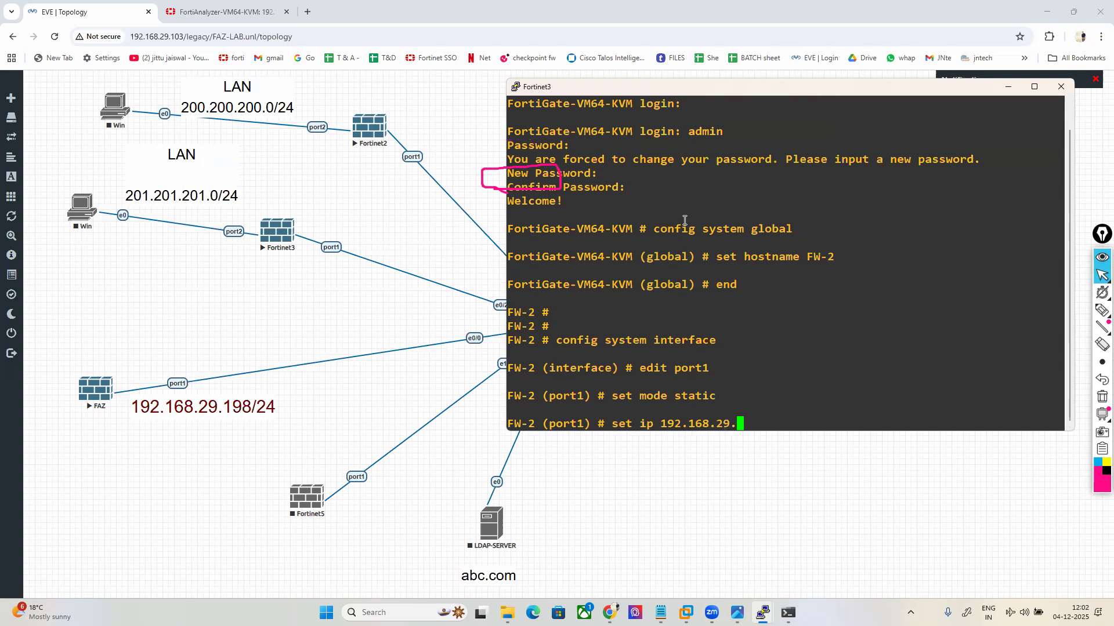
text(191/24)
key(Return)
text(set allowaccess htt)
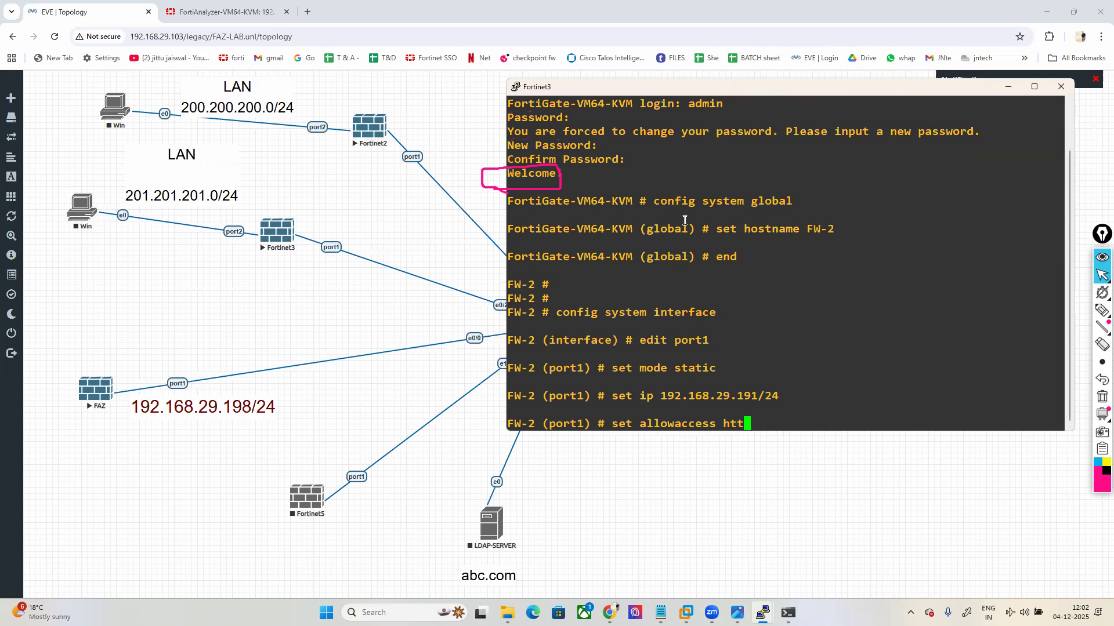
text(p https ping ssh)
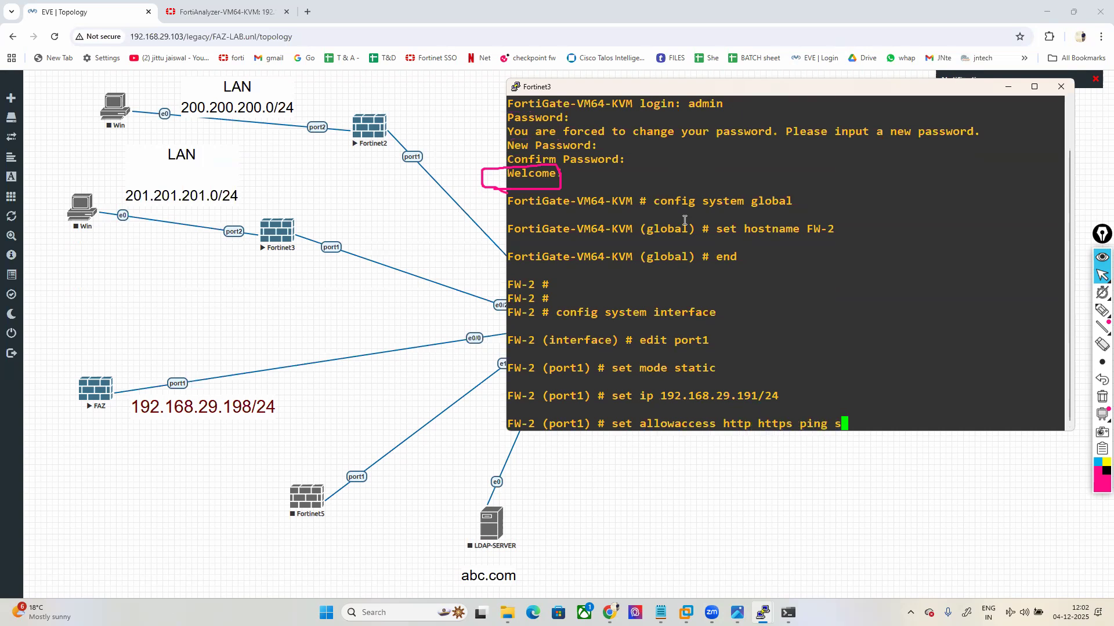
key(Return)
text(end)
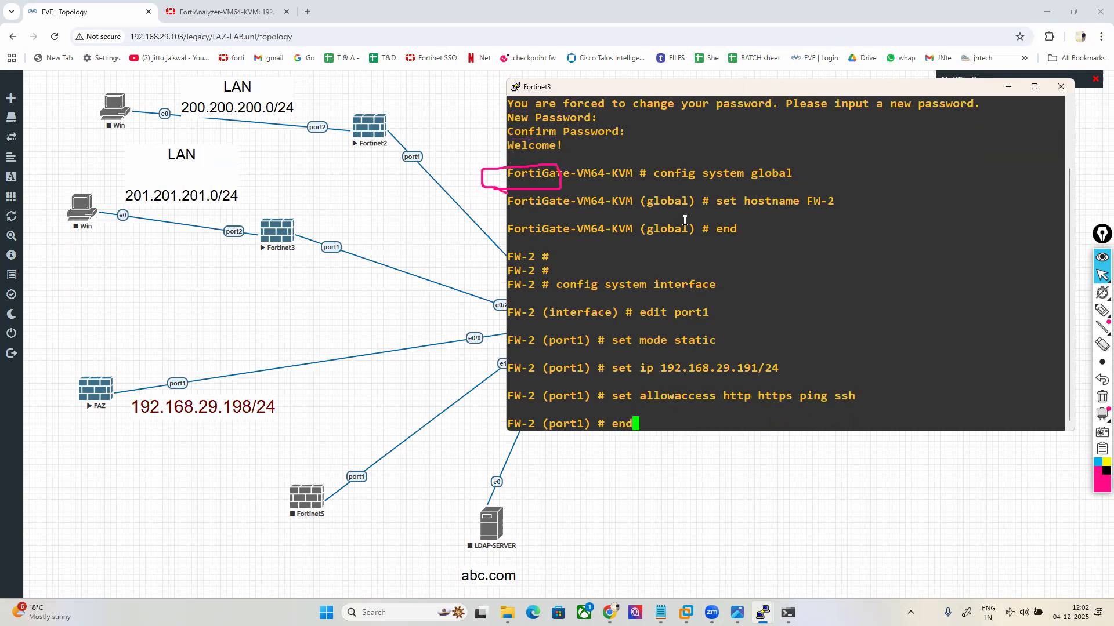
key(Return)
key(Return)
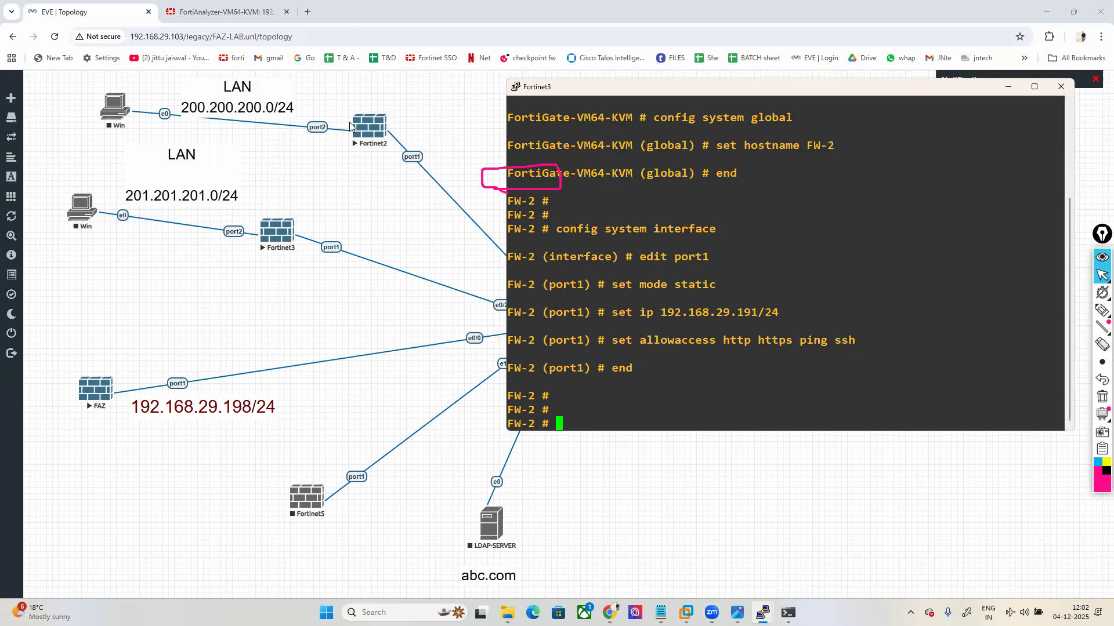
mouse_move(737, 612)
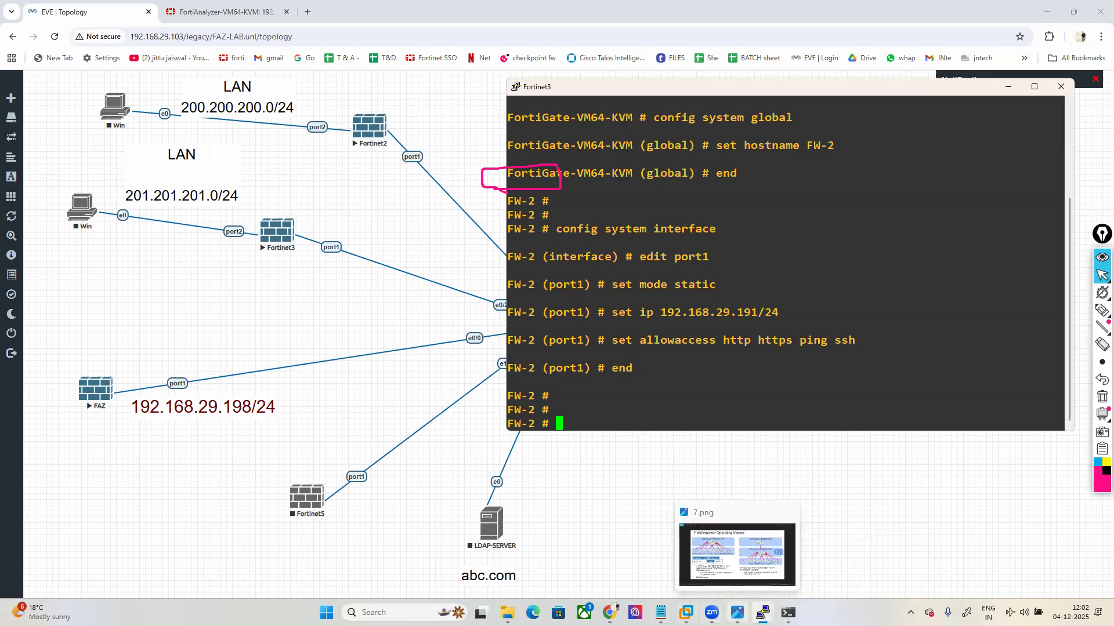
Step: Reload FortiAnalyzer's Device Manager and select the FW1 entry, still showing Real Time logs
mouse_move(660, 613)
click(652, 560)
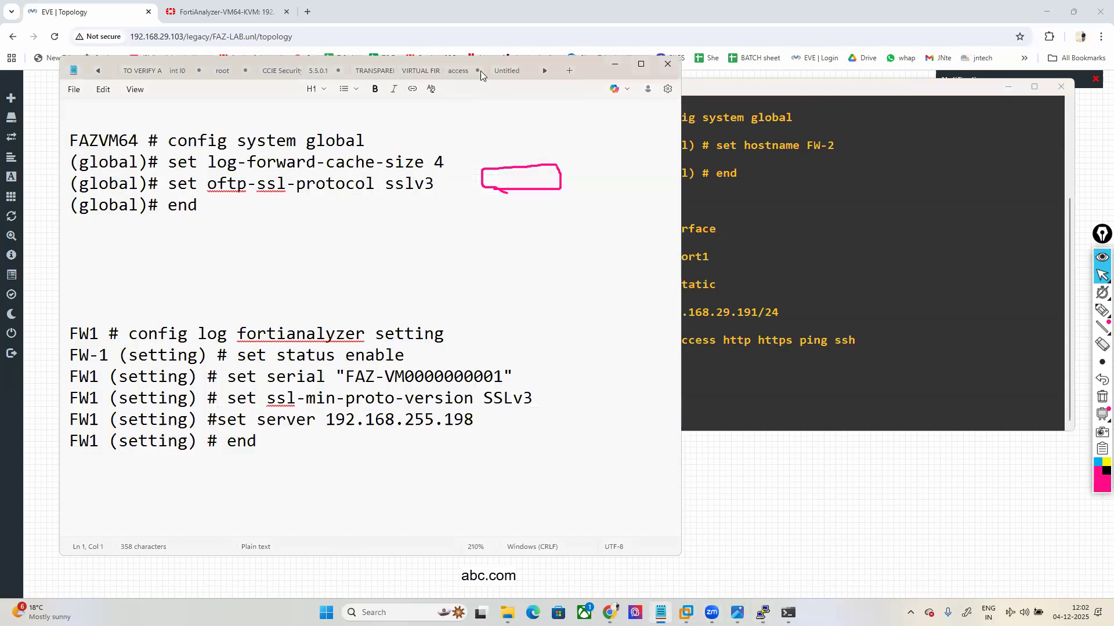
drag(589, 65, 837, 67)
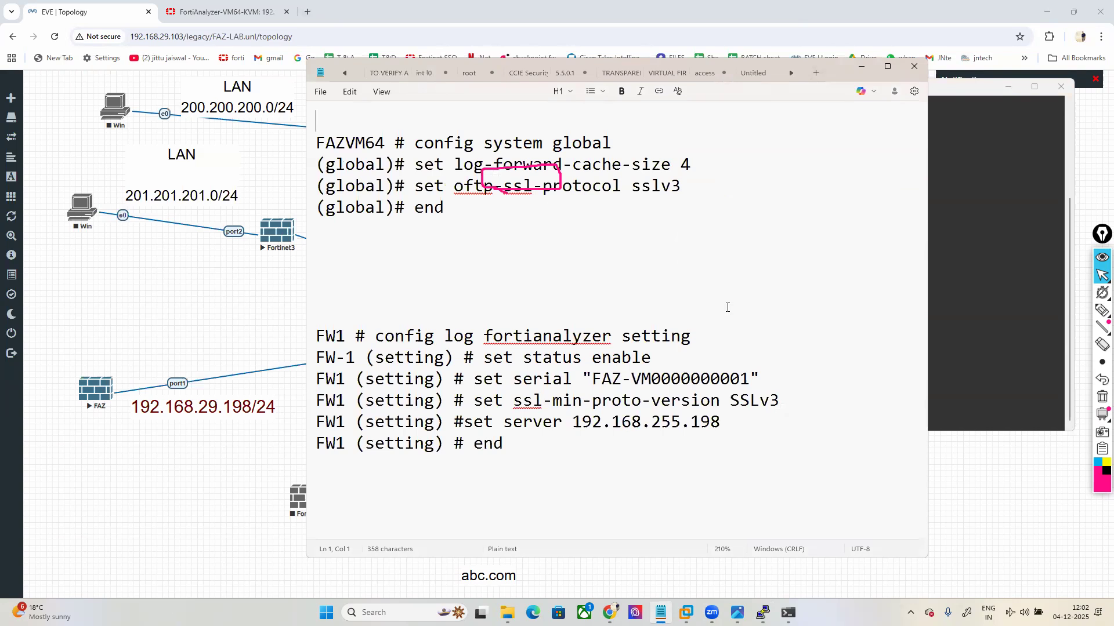
click(232, 11)
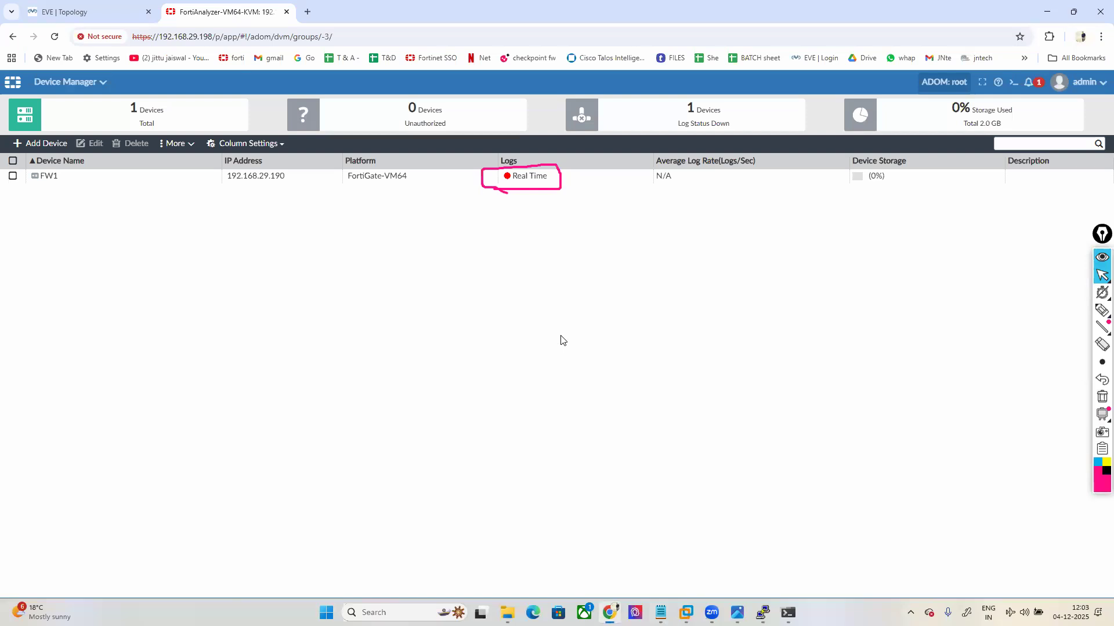
click(55, 36)
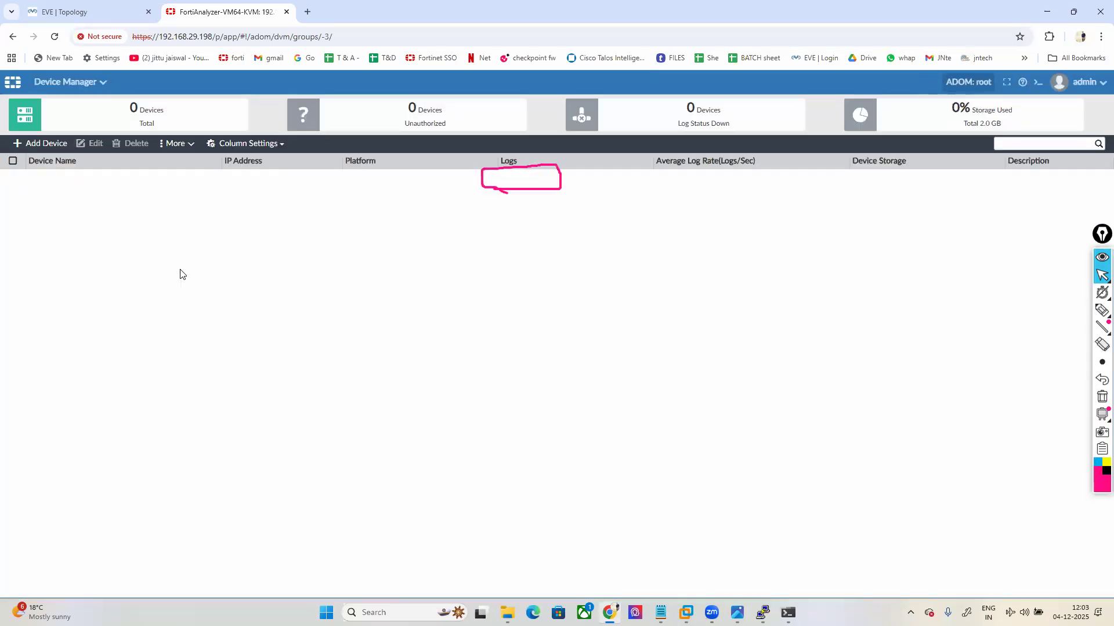
click(60, 177)
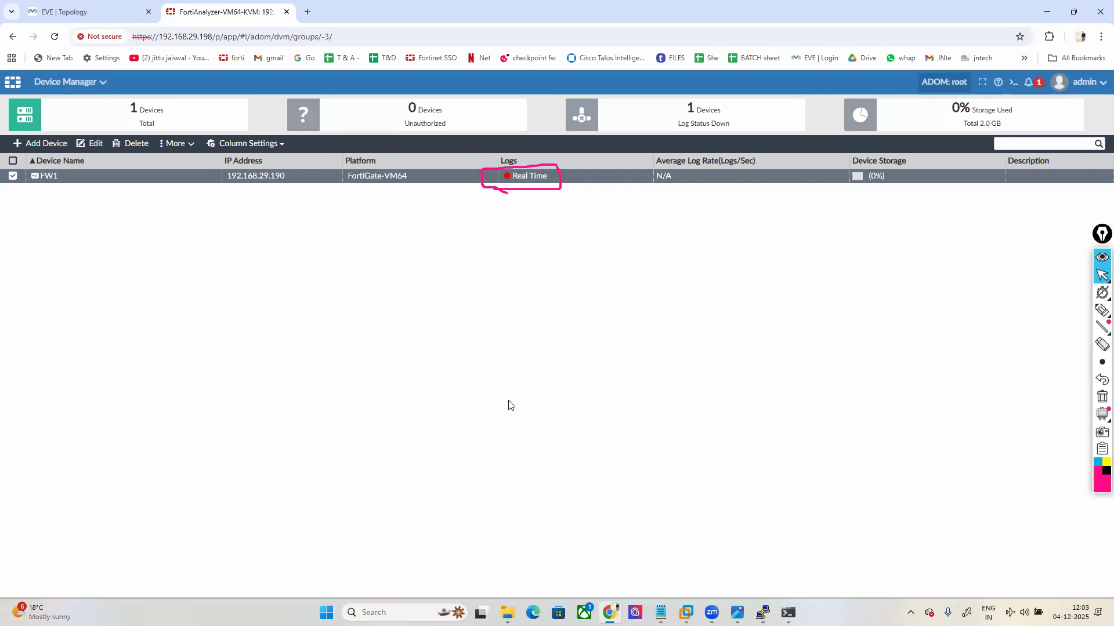
Step: Bring the Fortinet3 console forward and open a new blank browser tab
mouse_move(762, 612)
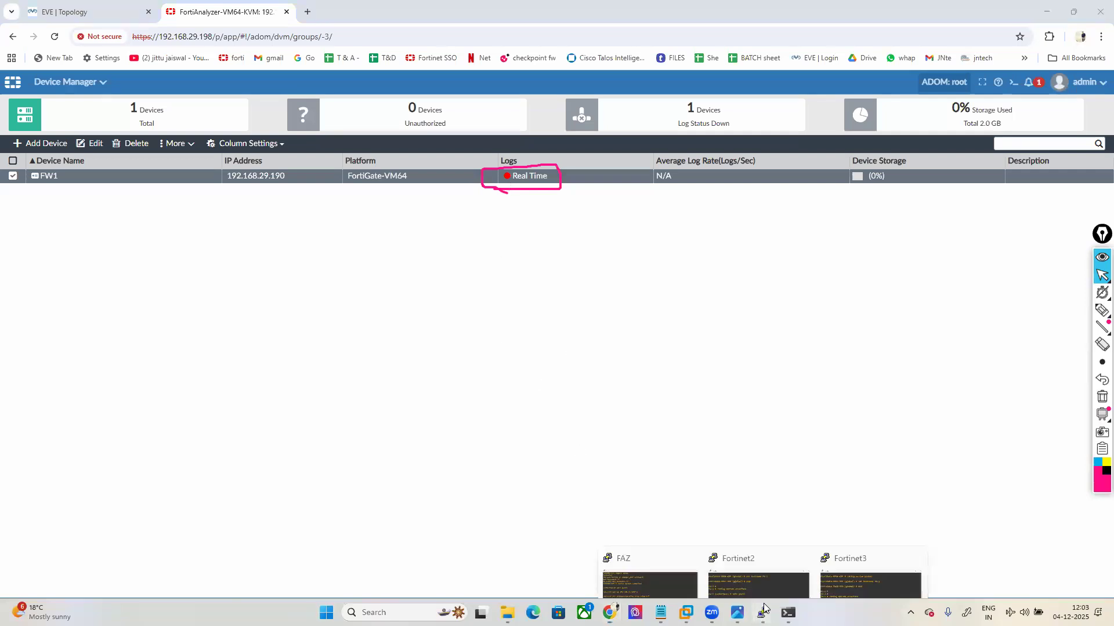
click(879, 552)
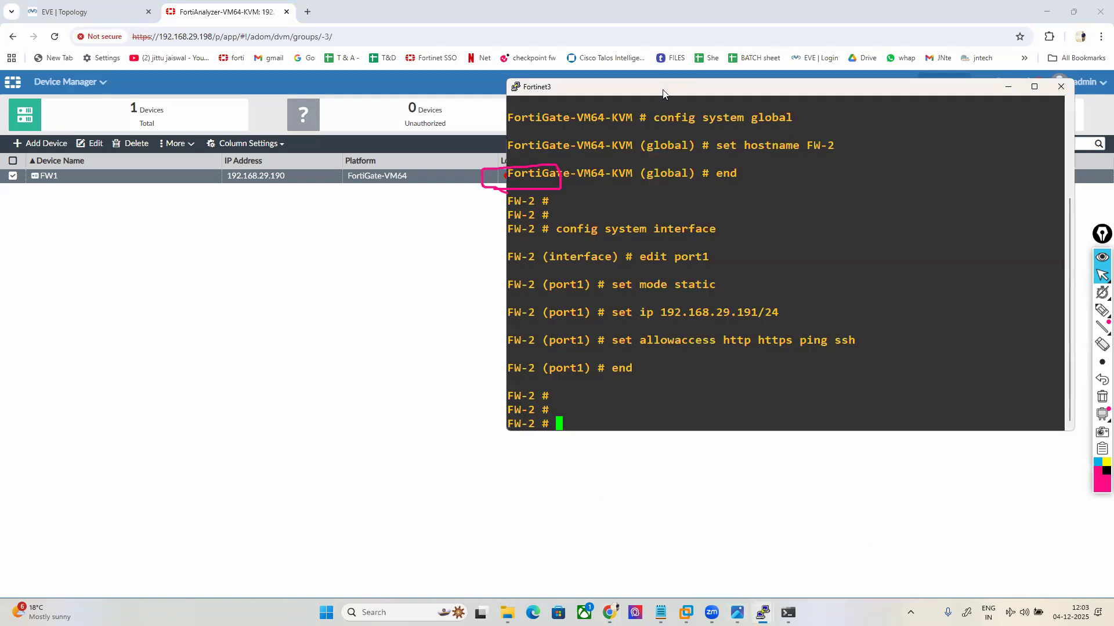
click(307, 12)
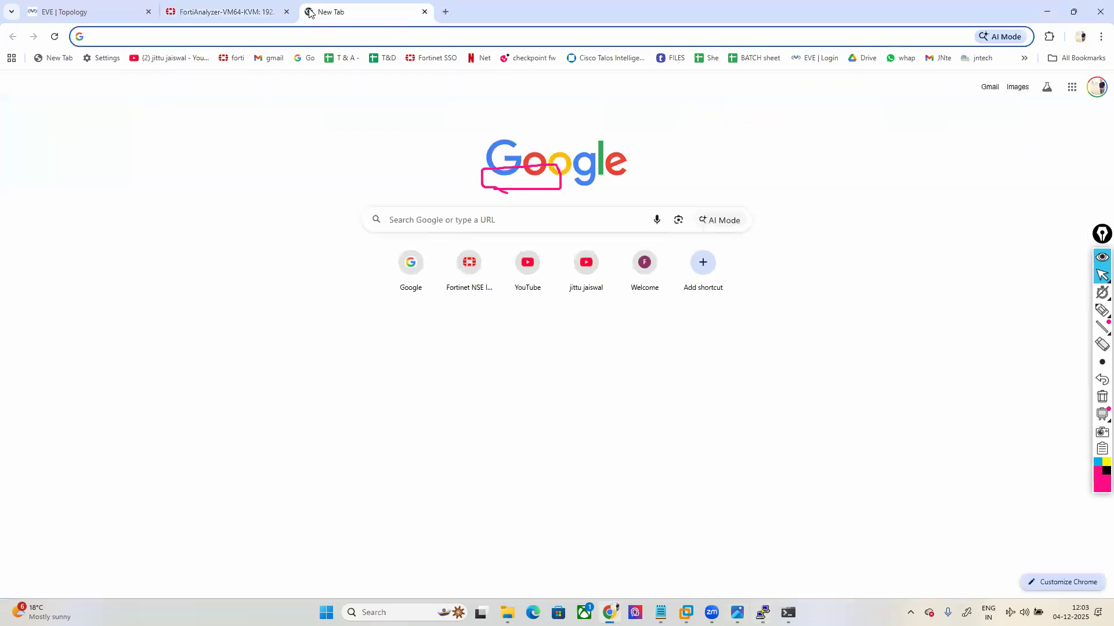
Step: Load FW-1's web login at 192.168.29.190 and sign in as admin with its password
text(192.168.29.1)
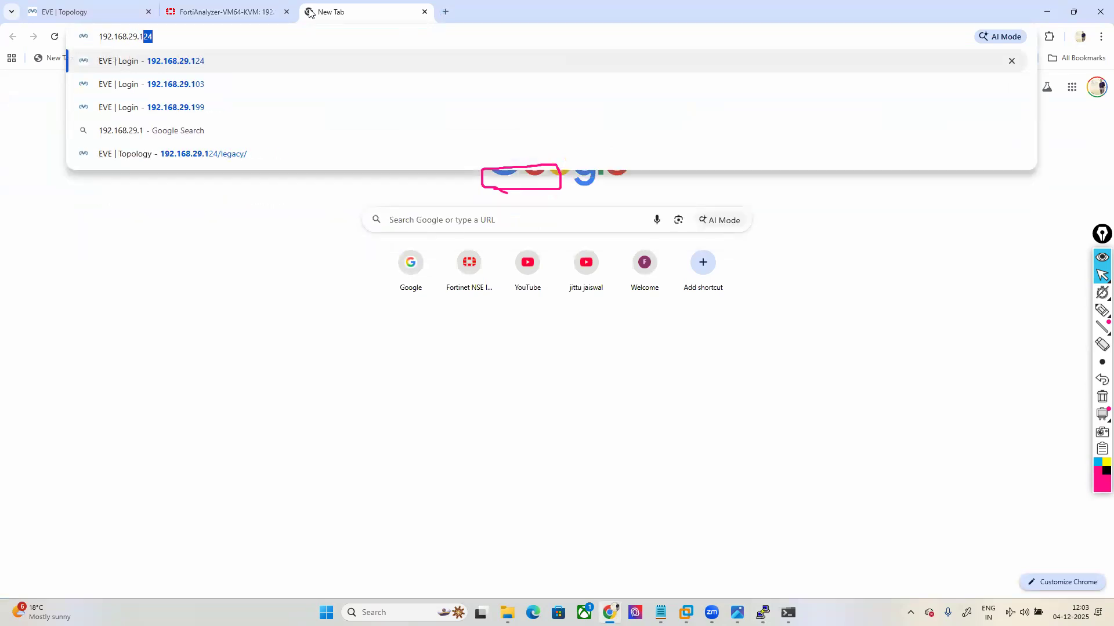
text(90)
key(Return)
text(admin)
key(Tab)
text(123)
key(Return)
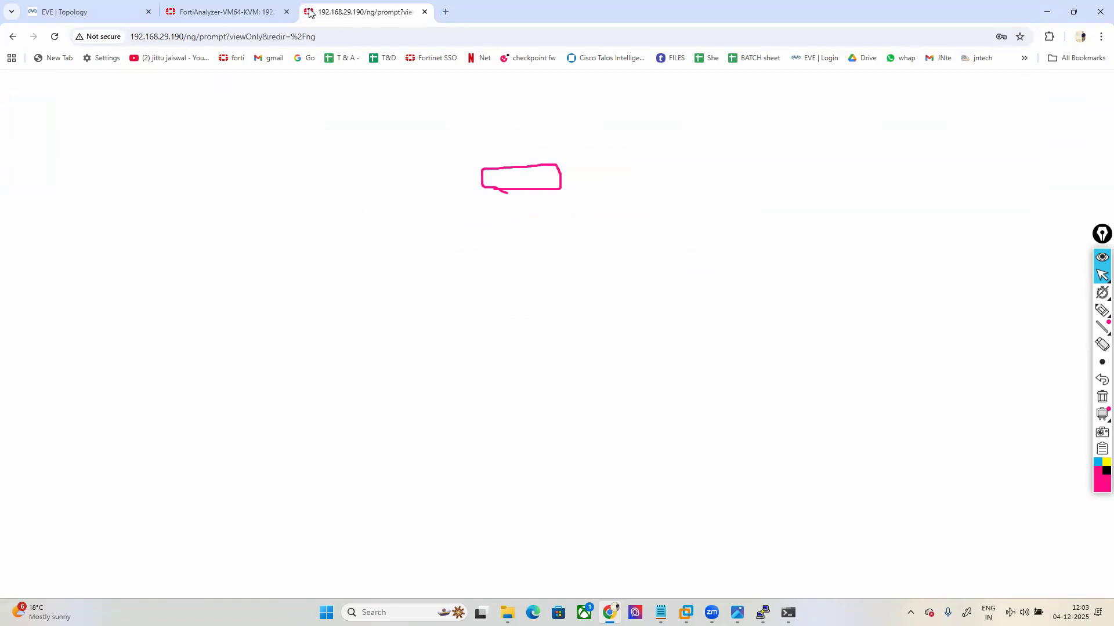
Step: Postpone the setup wizard, dismiss the FortiOS 6.4.7 notice, and go to Log Settings
click(1102, 397)
click(590, 400)
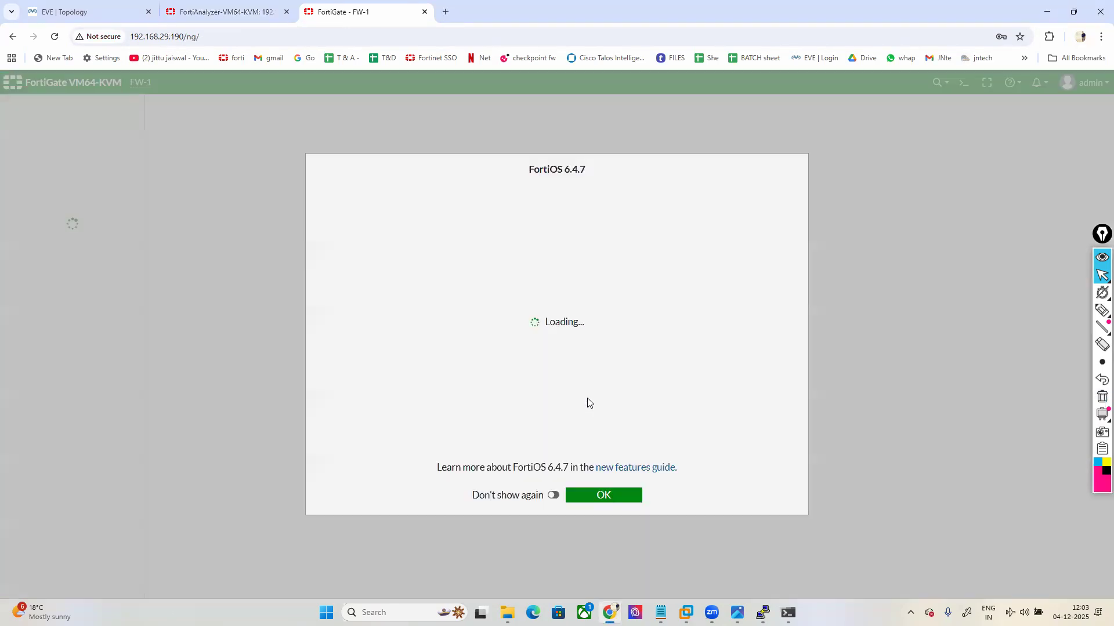
click(600, 493)
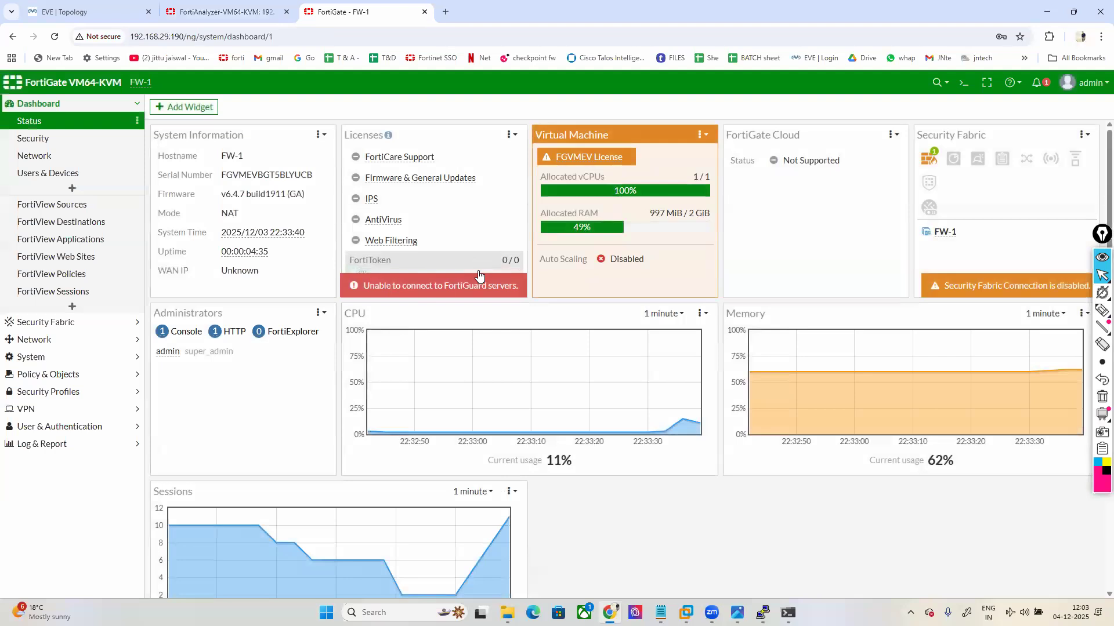
click(50, 444)
click(43, 471)
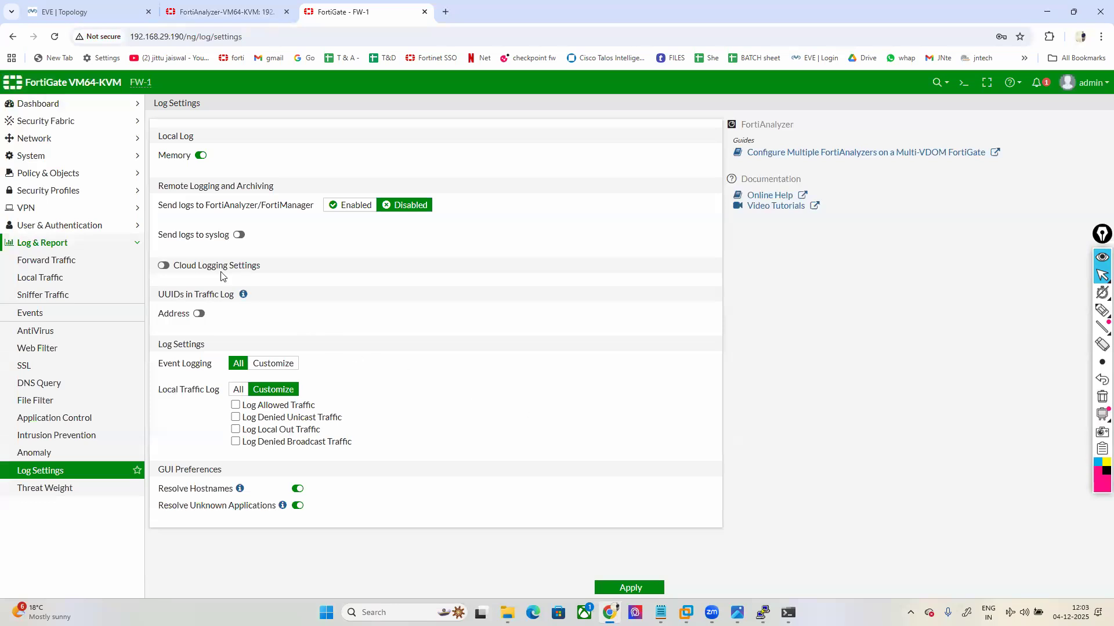
Step: Enable sending logs to FortiAnalyzer with server 192.168.29.198; status shows No connection
drag(159, 207, 300, 211)
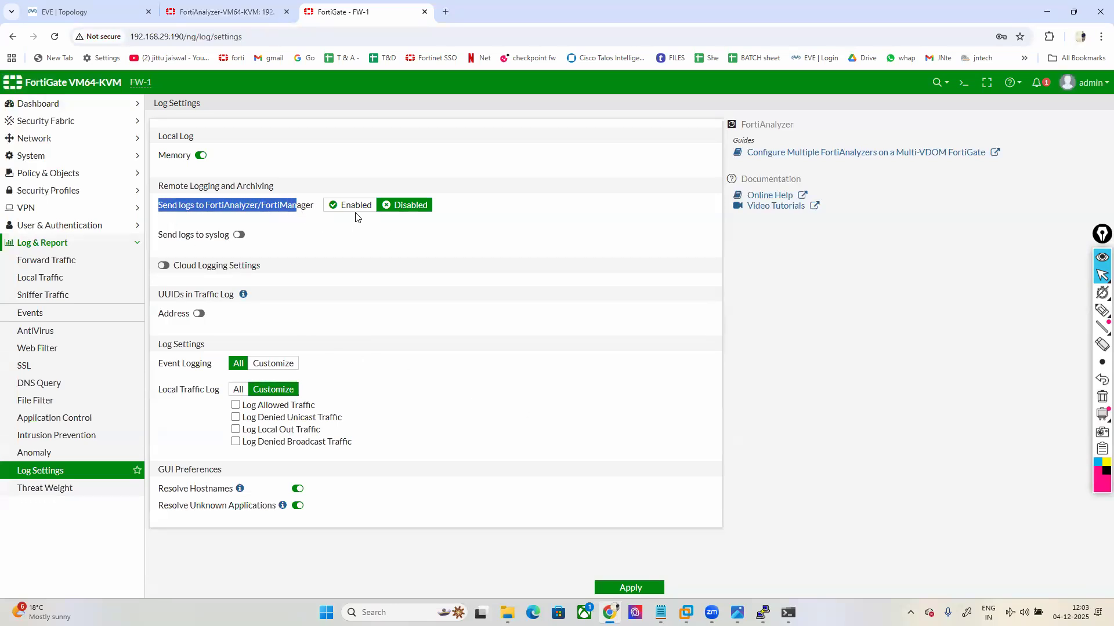
click(60, 13)
click(208, 13)
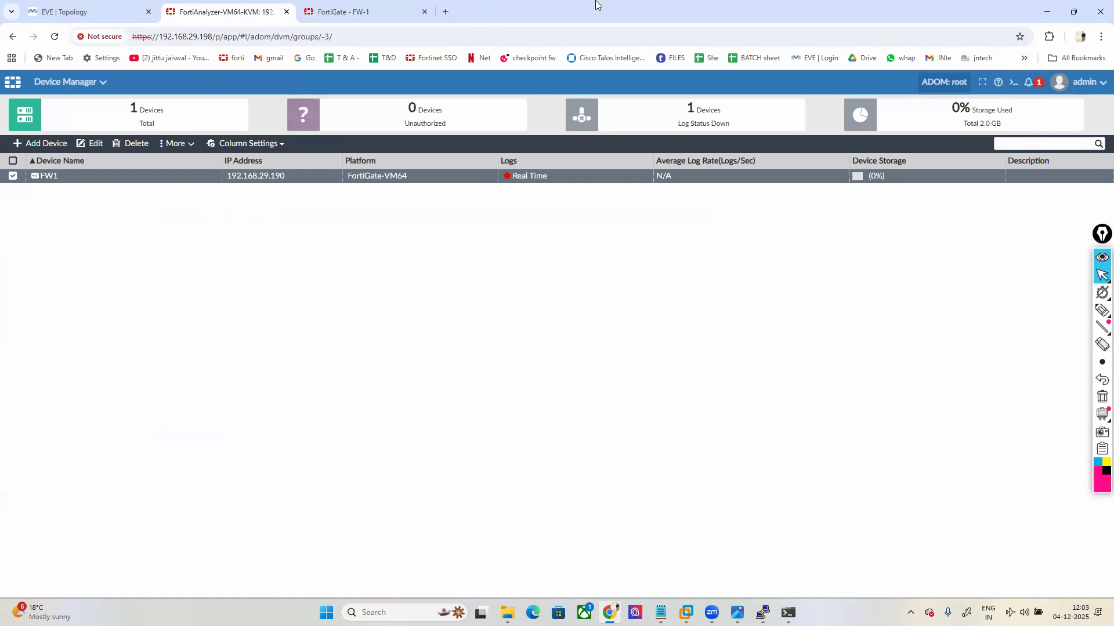
click(339, 13)
click(345, 207)
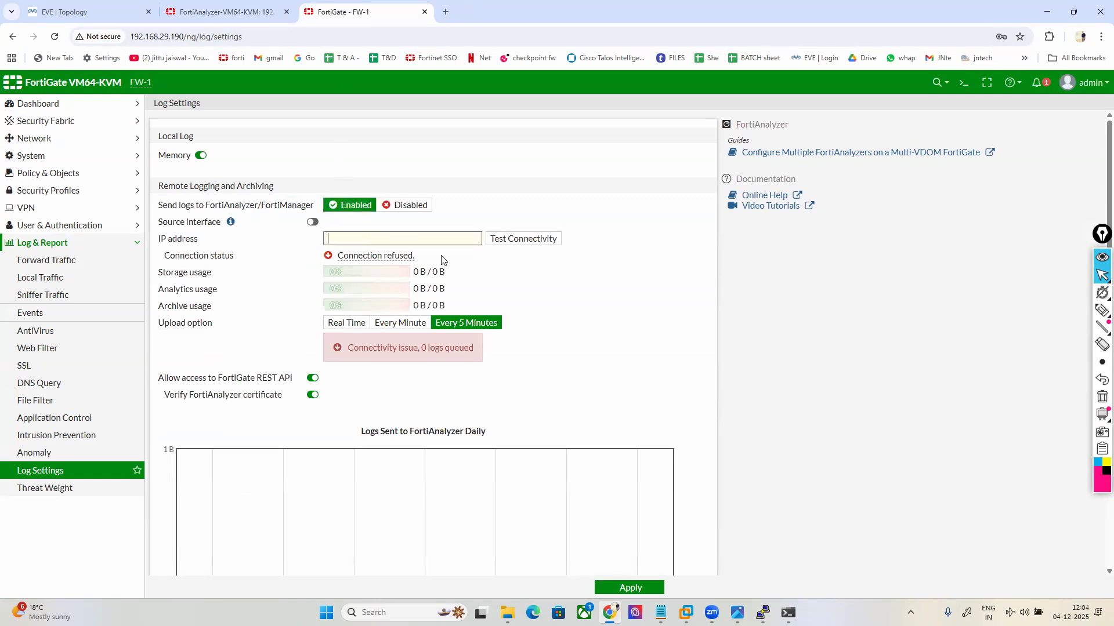
text(192.168.)
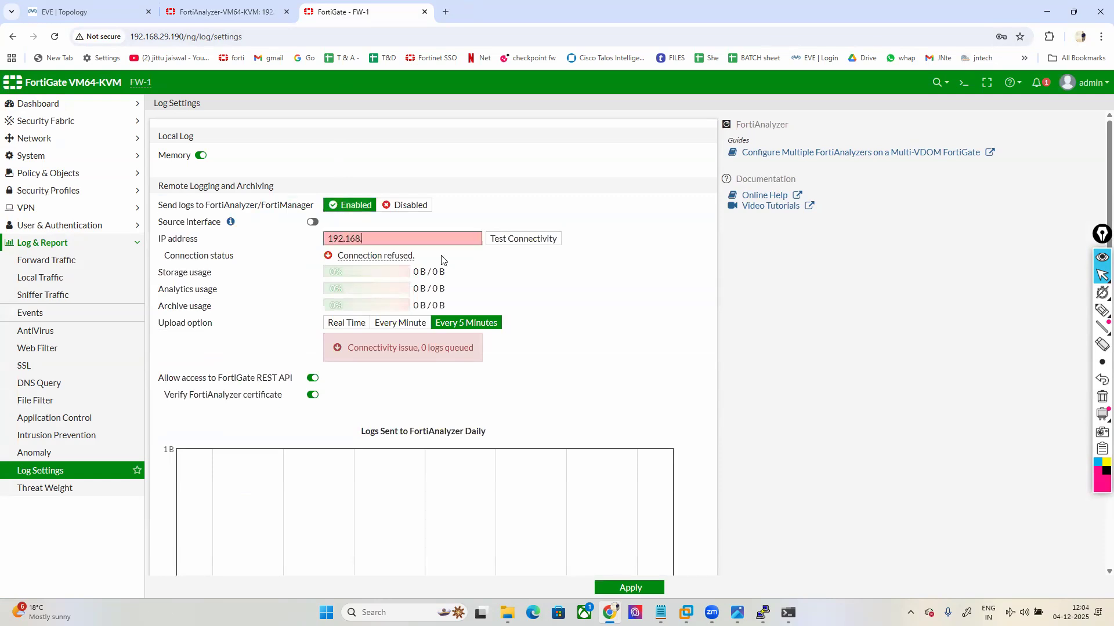
text(29.198)
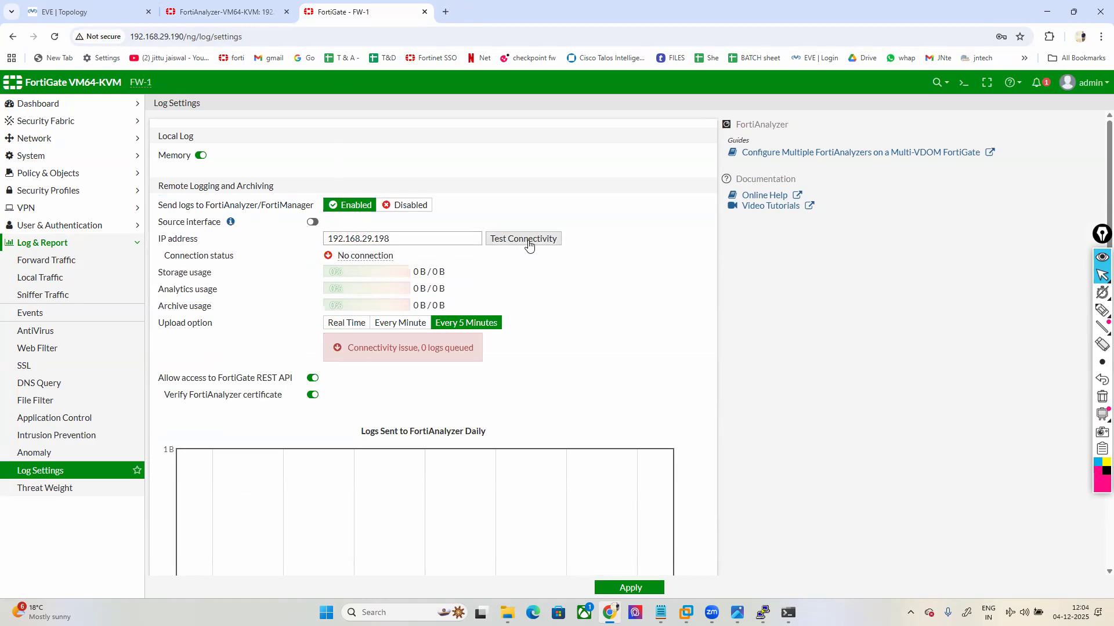
mouse_move(359, 255)
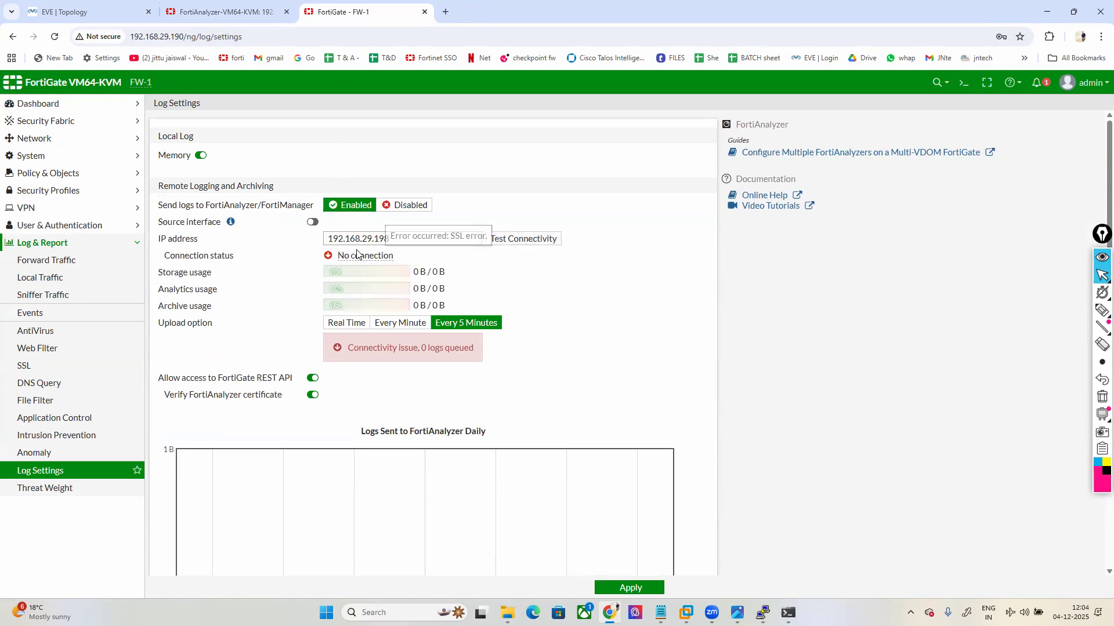
drag(341, 255, 402, 260)
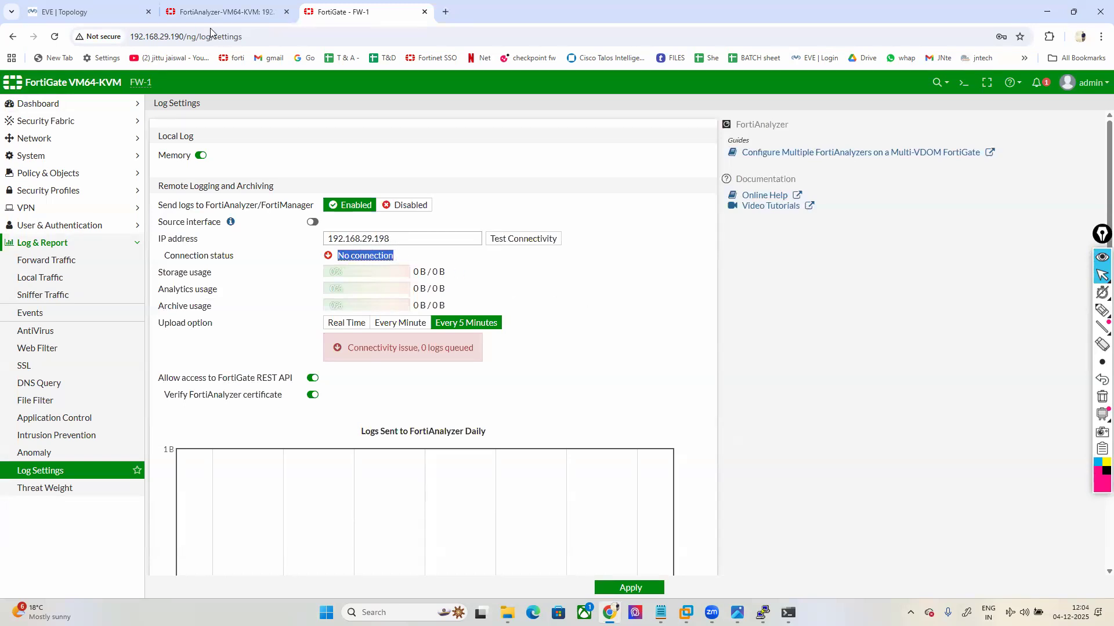
click(209, 6)
click(1030, 82)
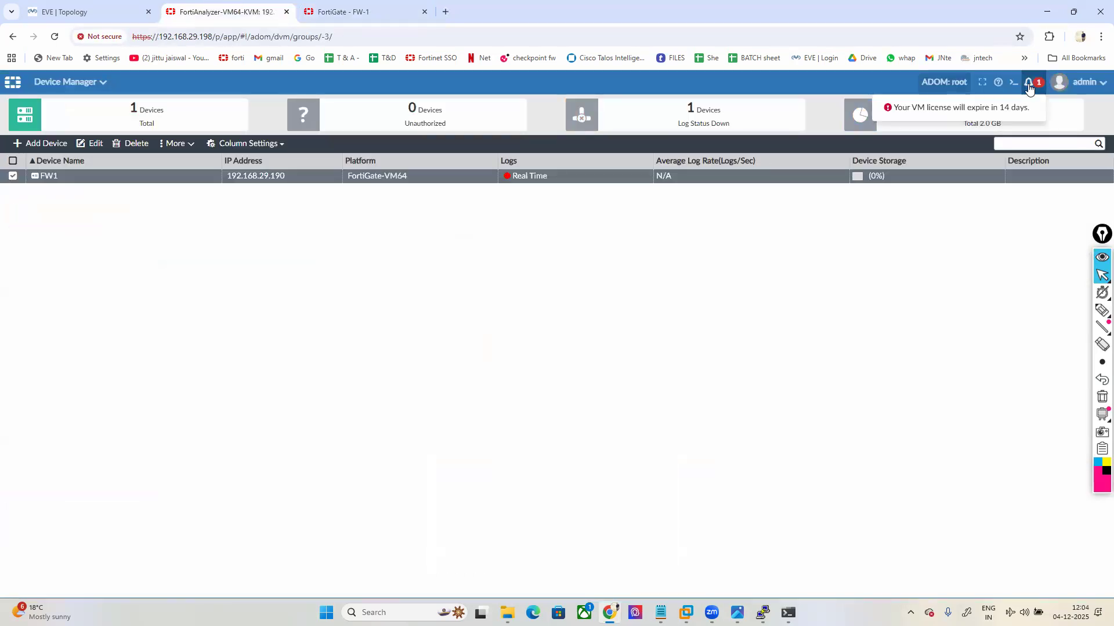
click(343, 12)
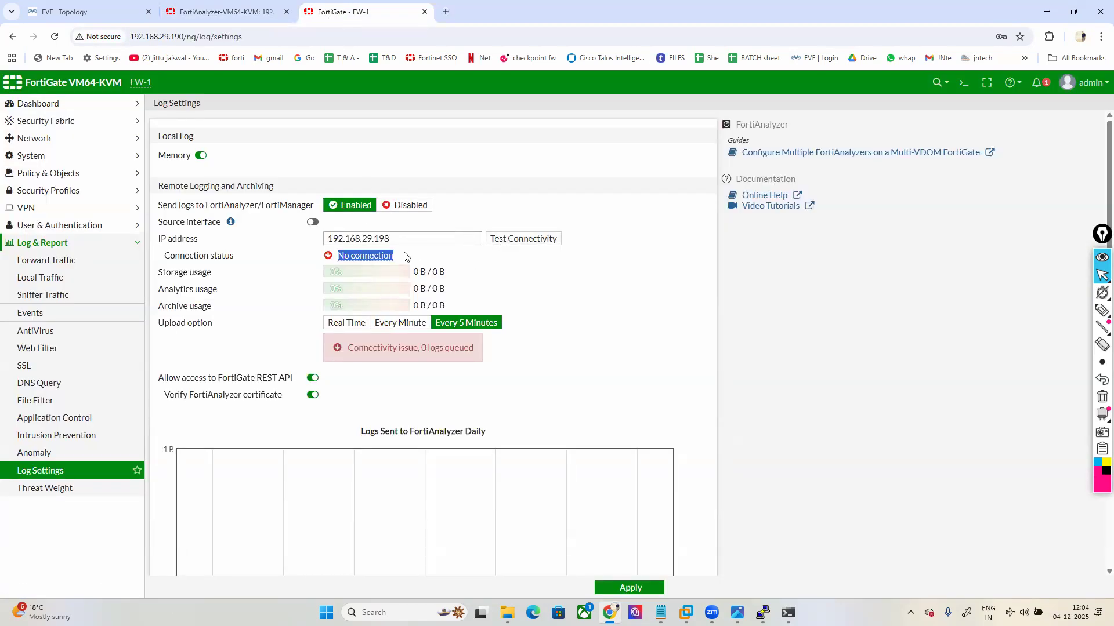
Step: Run Test Connectivity, which reports no connection due to an SSL error
click(525, 240)
drag(347, 348, 486, 357)
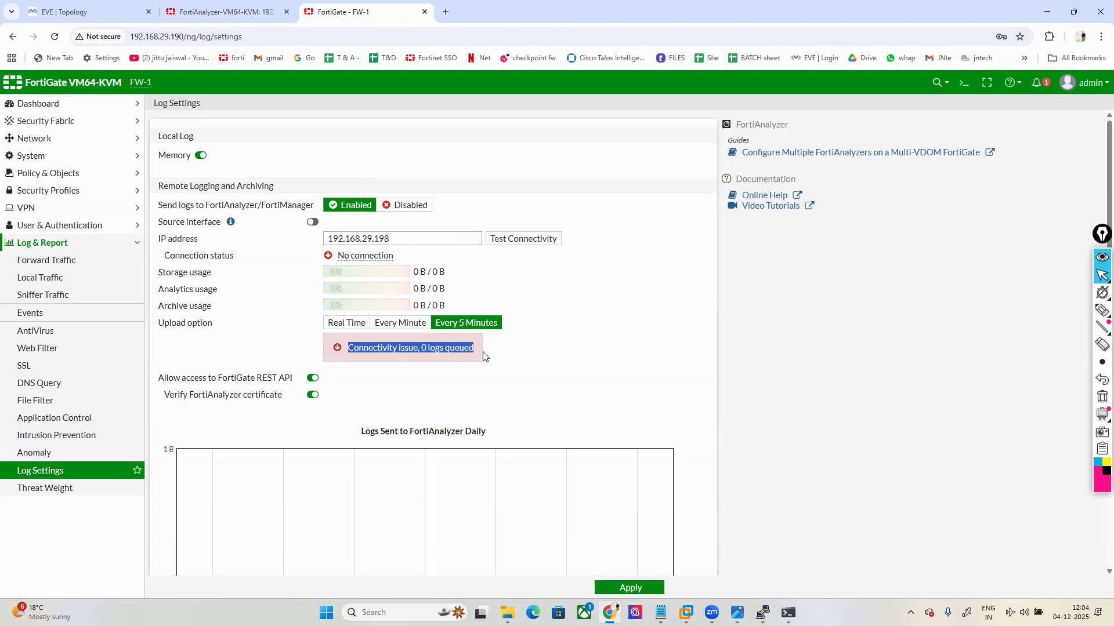
click(631, 381)
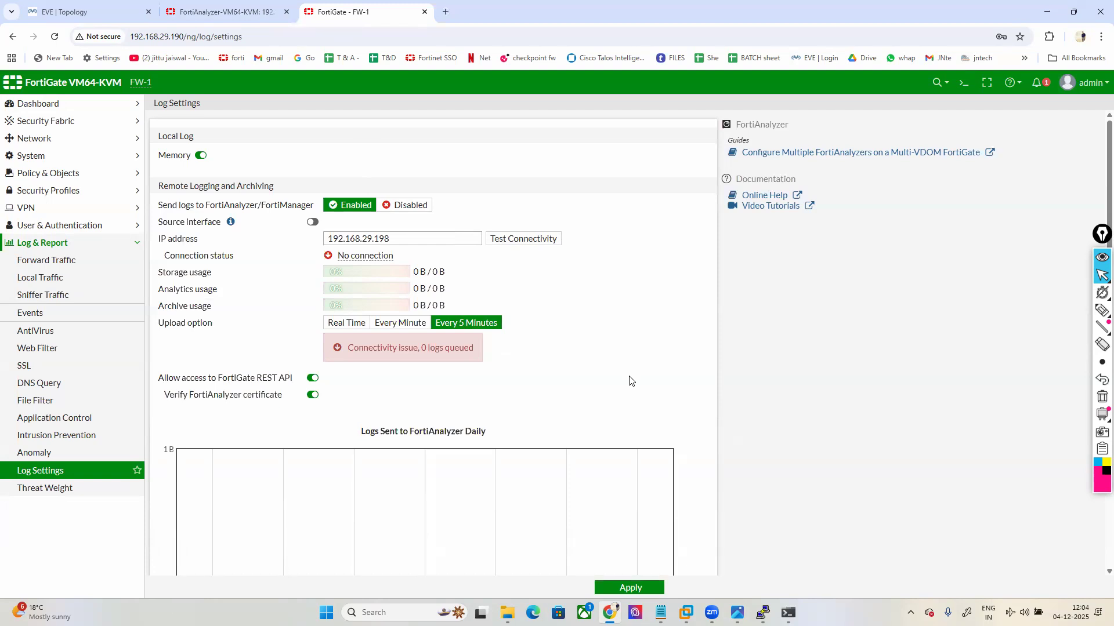
mouse_move(763, 613)
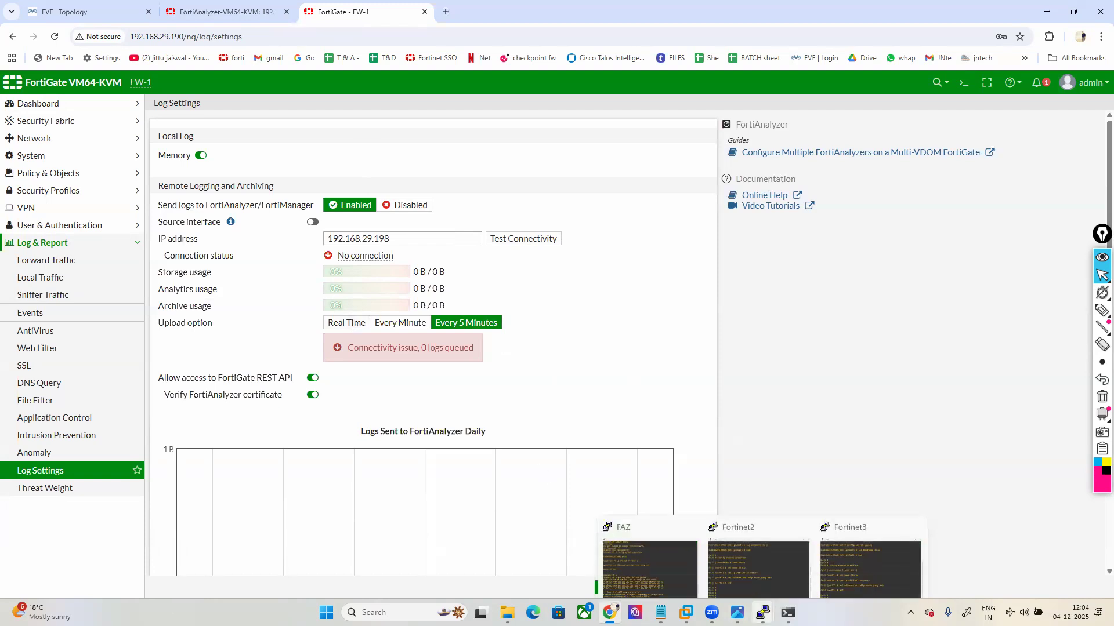
click(638, 545)
Step: Arrange the FAZ console beside the command notes, marking the sslv3 value
click(660, 613)
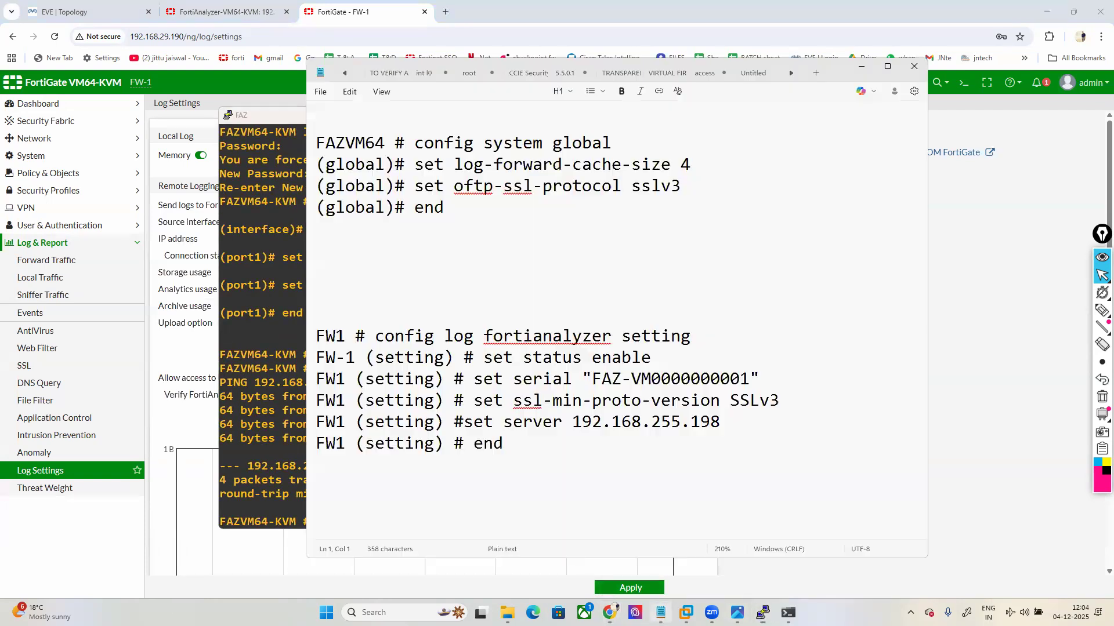
drag(260, 121, 81, 139)
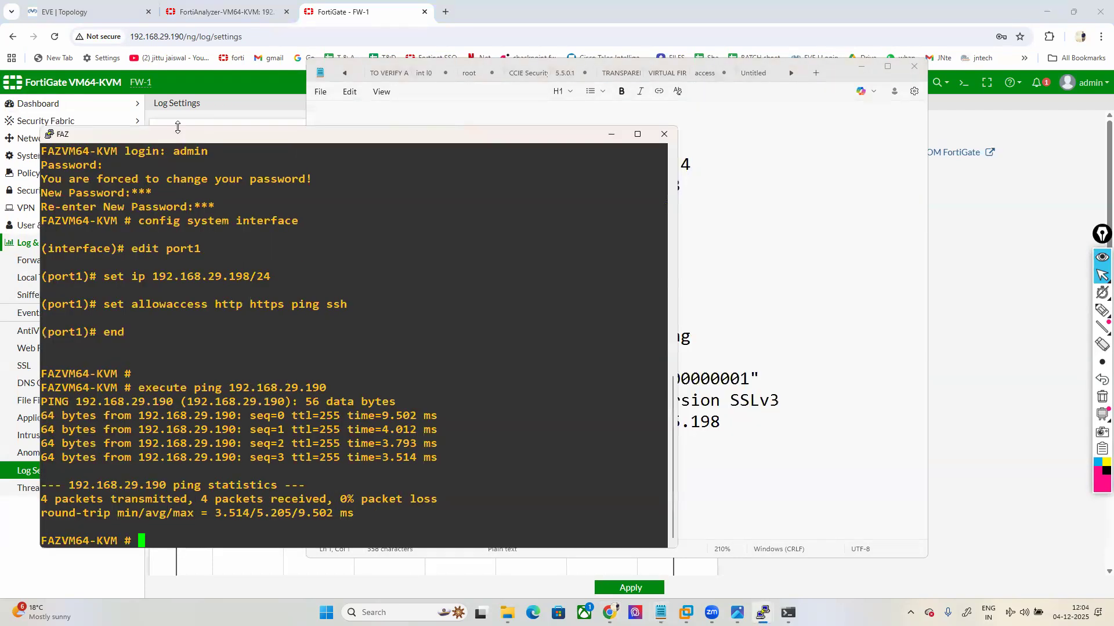
drag(178, 127, 192, 224)
click(580, 190)
drag(634, 185, 688, 189)
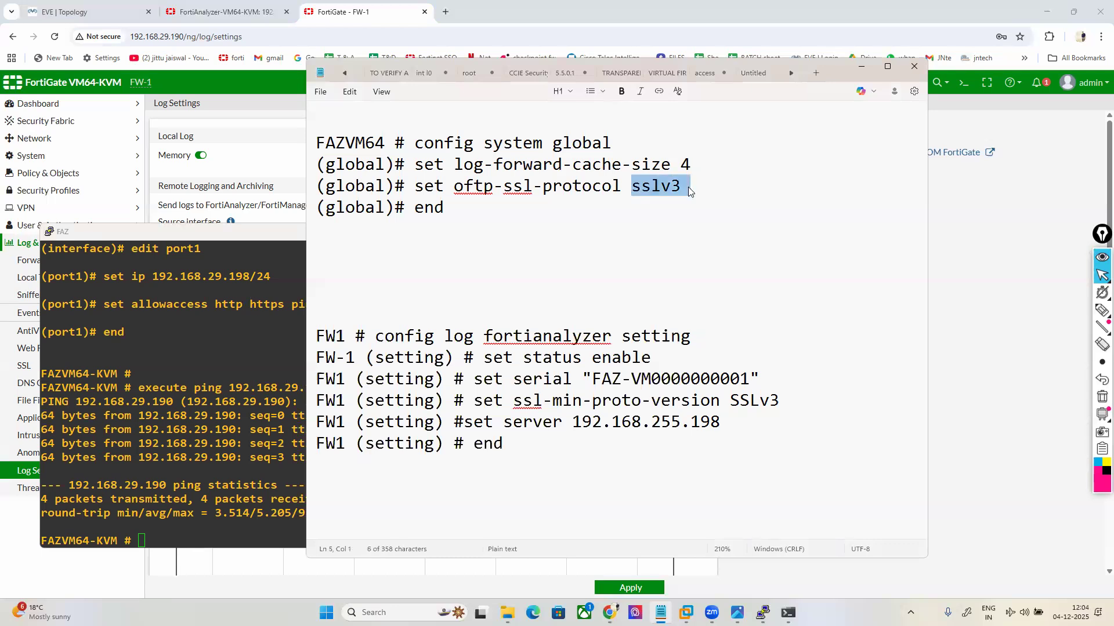
click(170, 373)
Step: Set FortiAnalyzer's log-forward-cache-size to 4 under config system global, confirming with y
text(config system global)
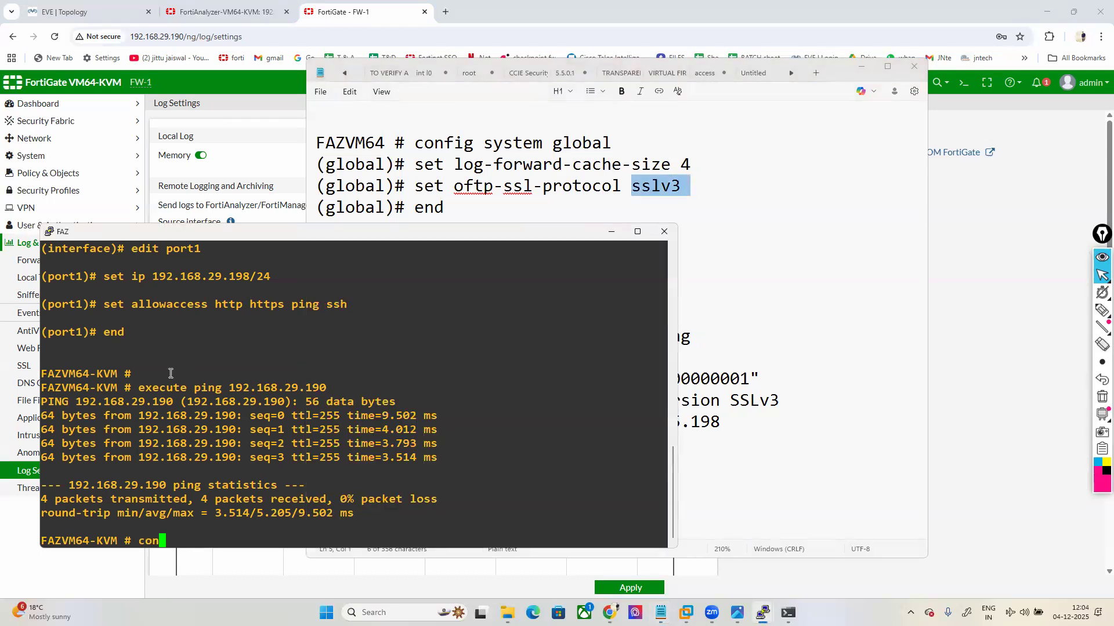
key(Return)
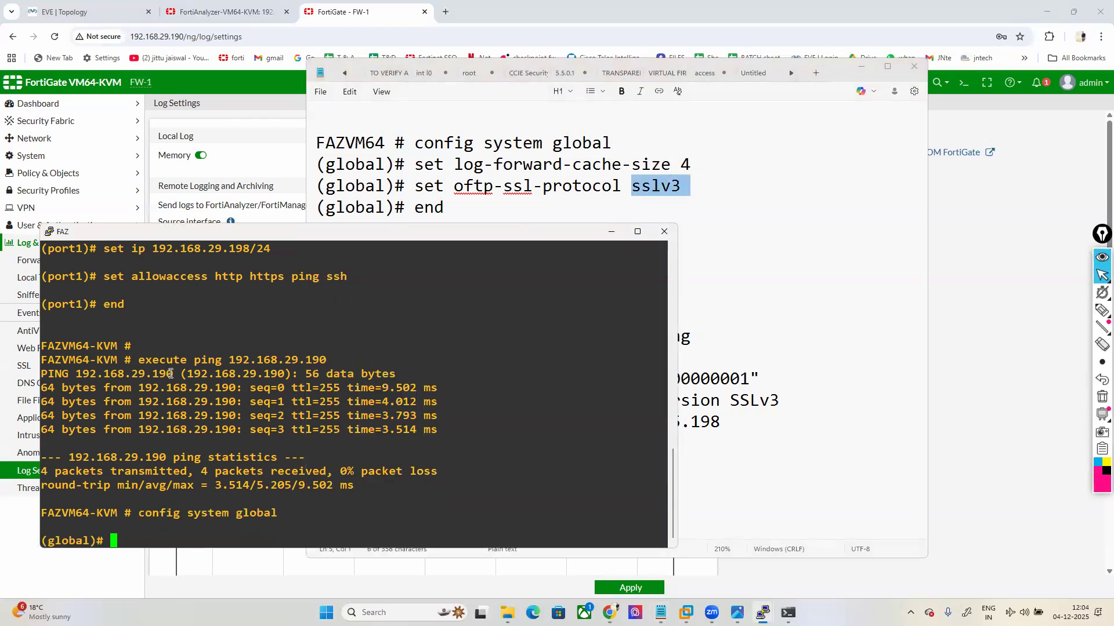
key(Return)
text(set log-checksum)
key(Tab)
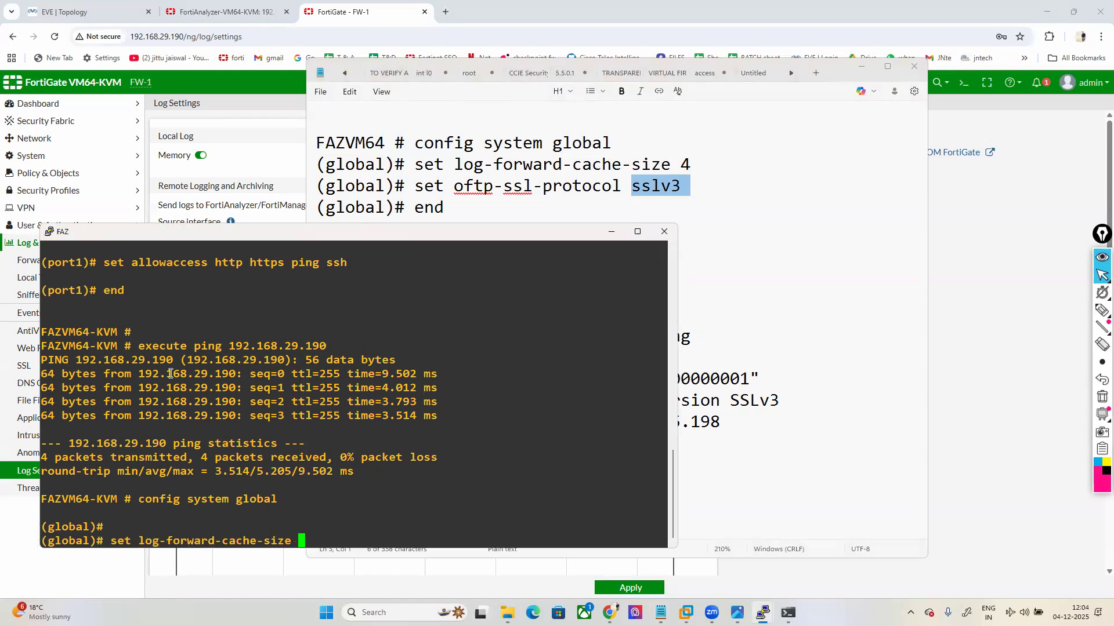
text(4)
key(Return)
text(y)
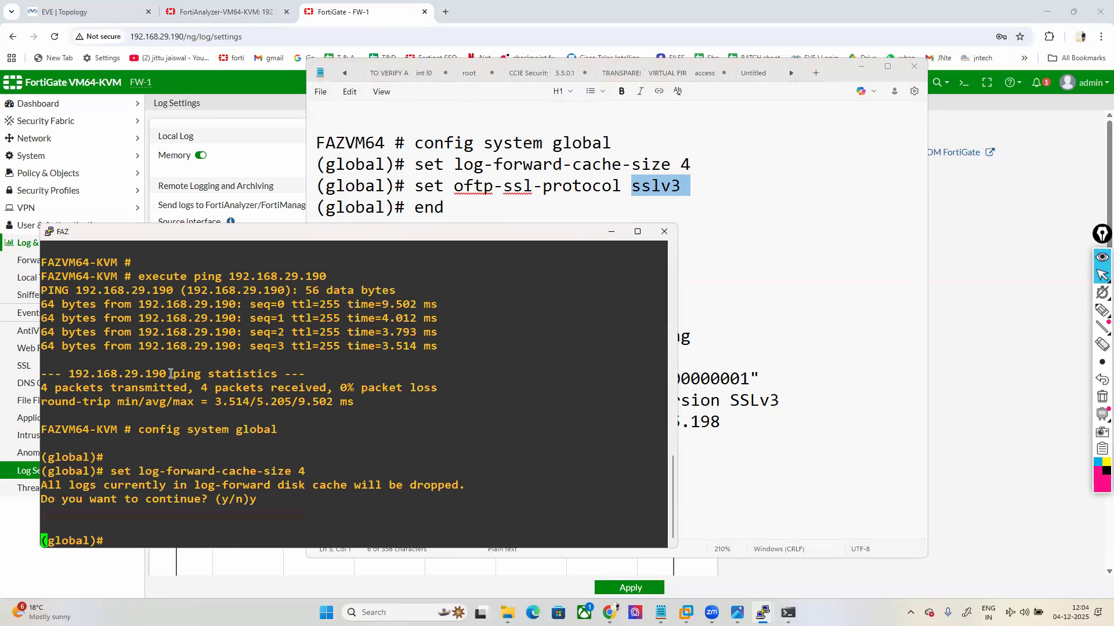
key(Return)
Step: Set oftp-ssl-protocol to sslv3 and save the global settings
text(set oft)
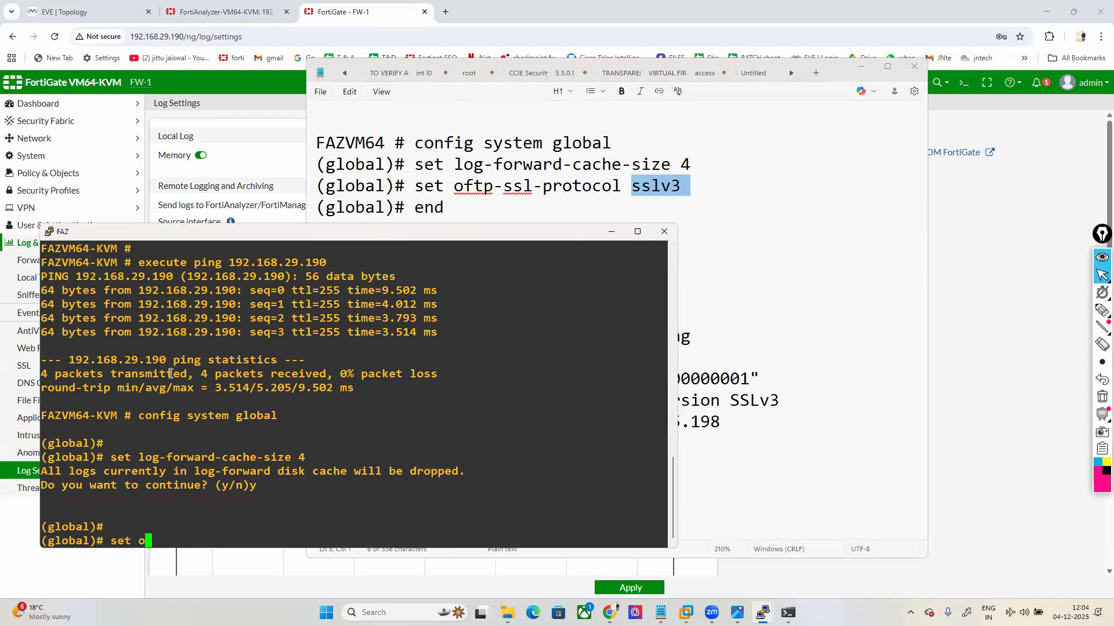
key(Tab)
text(sslv3)
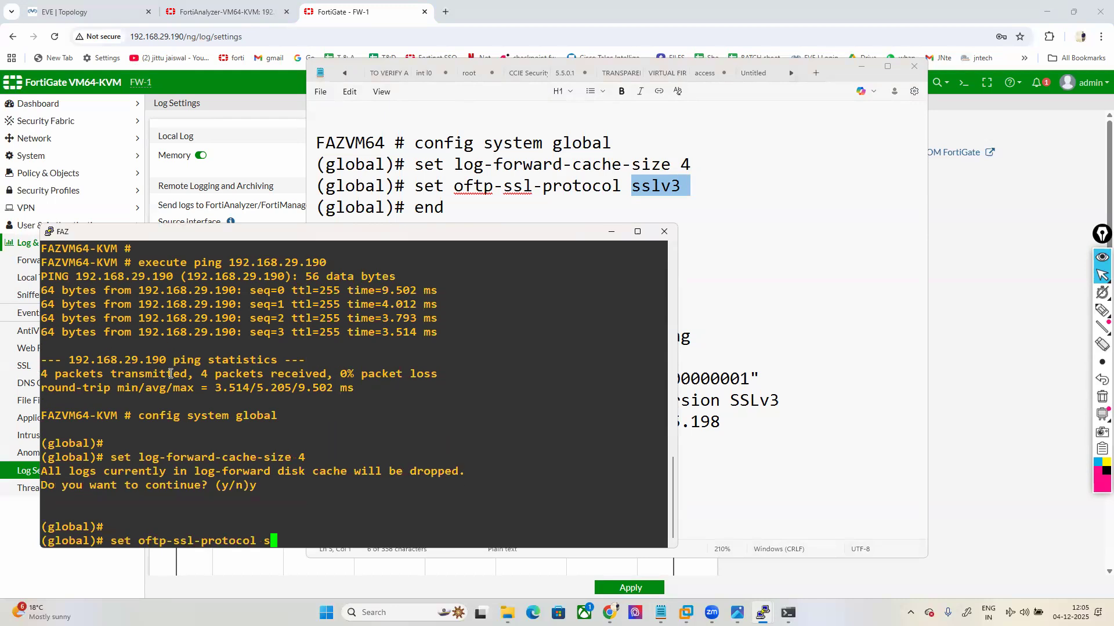
key(Return)
text(end)
key(Return)
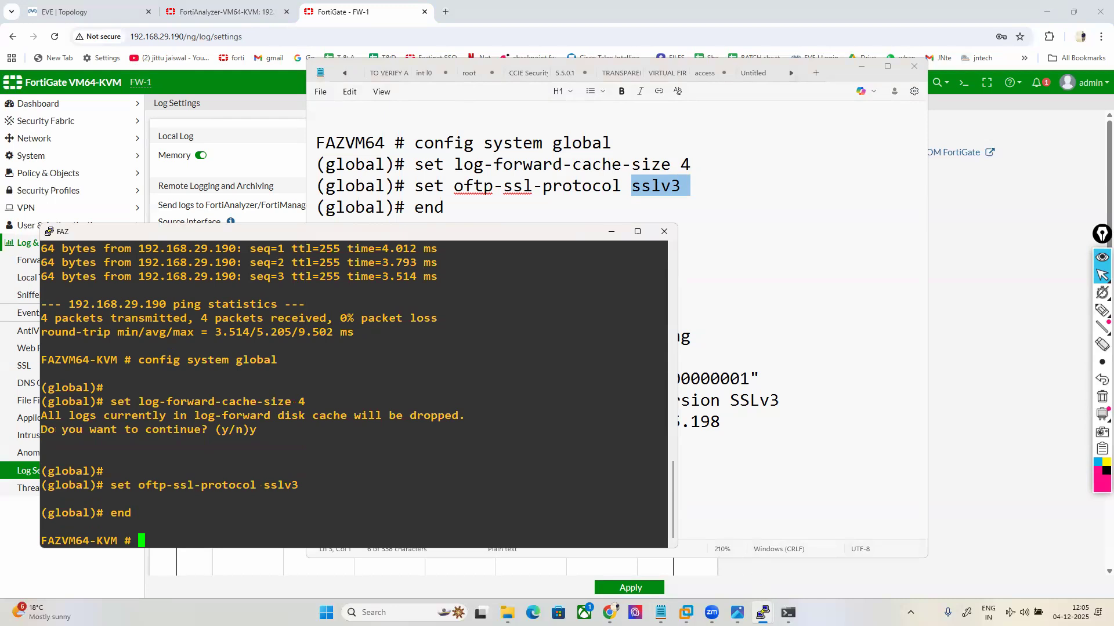
Step: Return to FortiGate's Log Settings and test the FortiAnalyzer connection
mouse_move(762, 612)
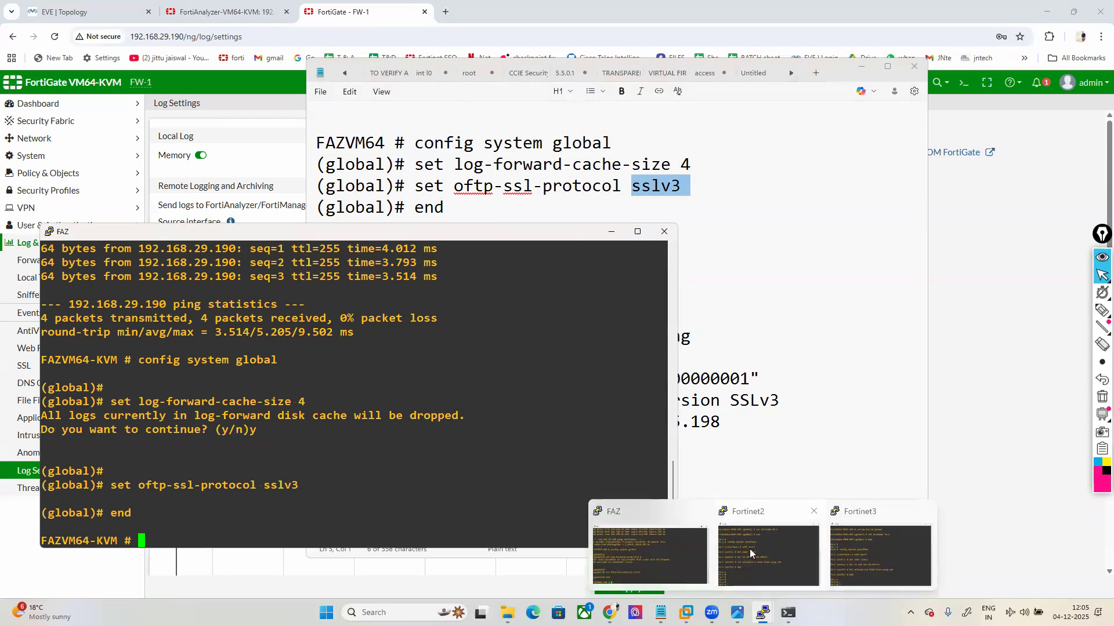
drag(259, 227, 391, 80)
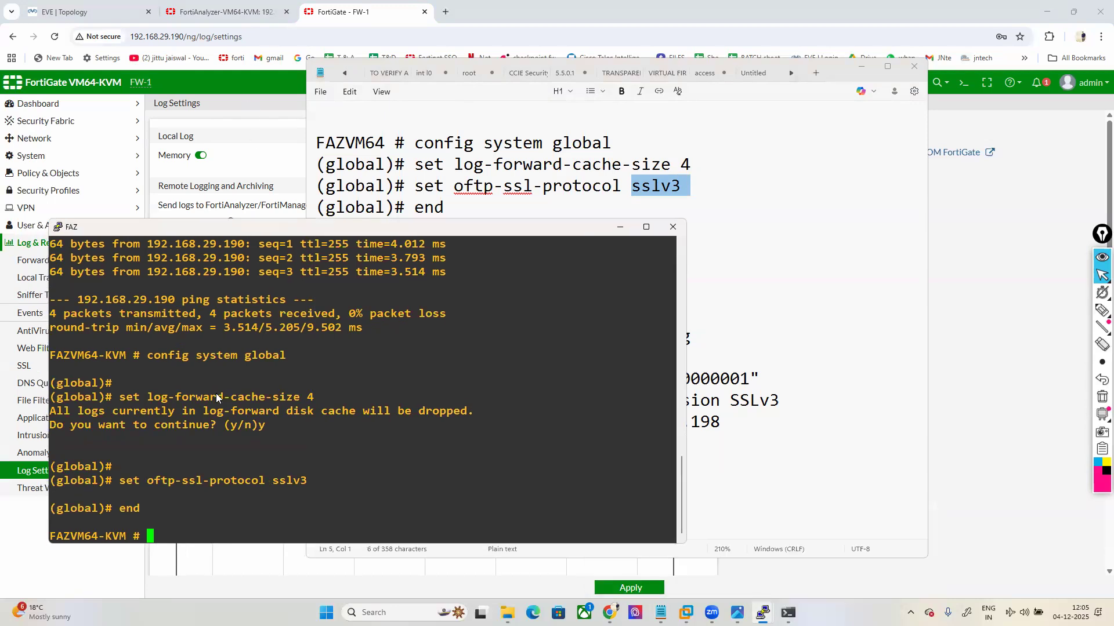
click(218, 429)
click(516, 240)
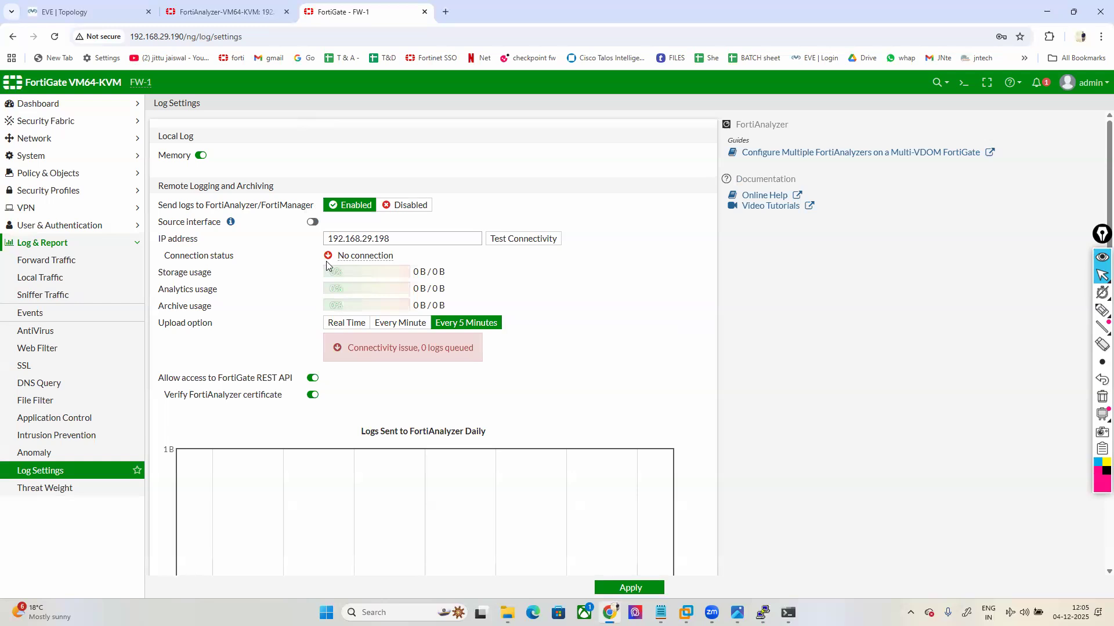
Step: Retest the FortiAnalyzer connection, now reporting Connection refused
click(525, 242)
mouse_move(762, 612)
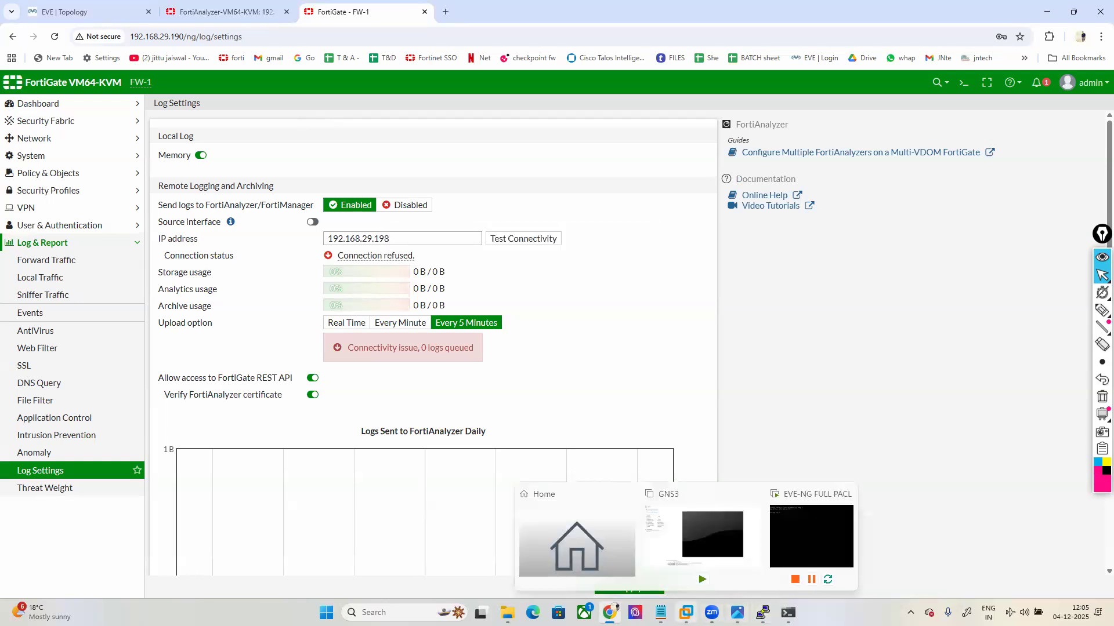
click(661, 612)
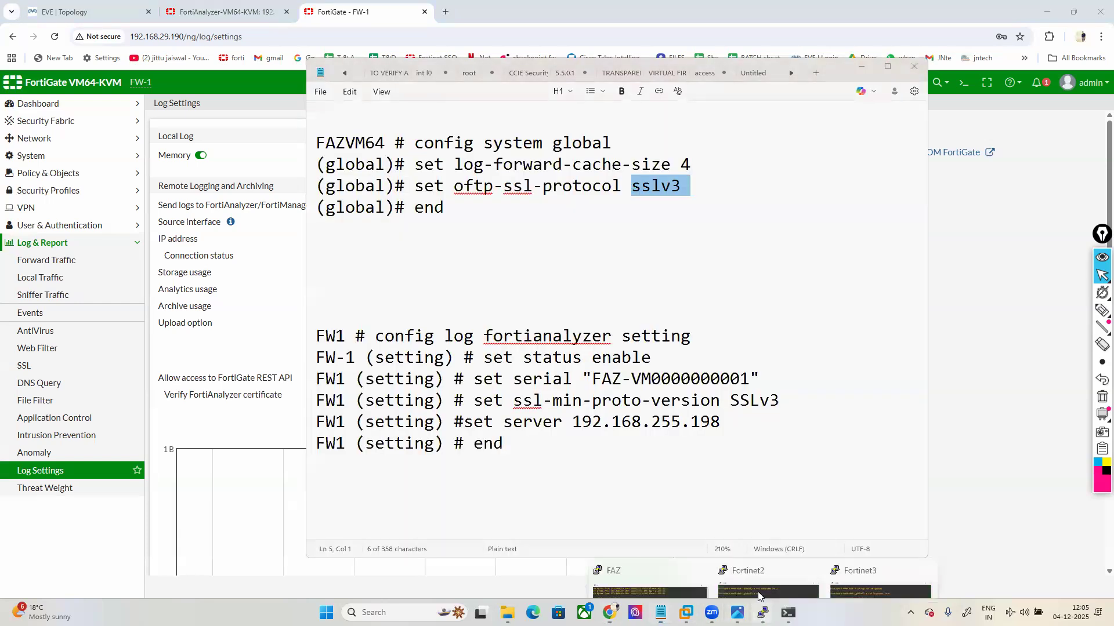
Step: Place the CLI notes and the FW-1 Fortinet2 console side by side
mouse_move(762, 613)
click(767, 560)
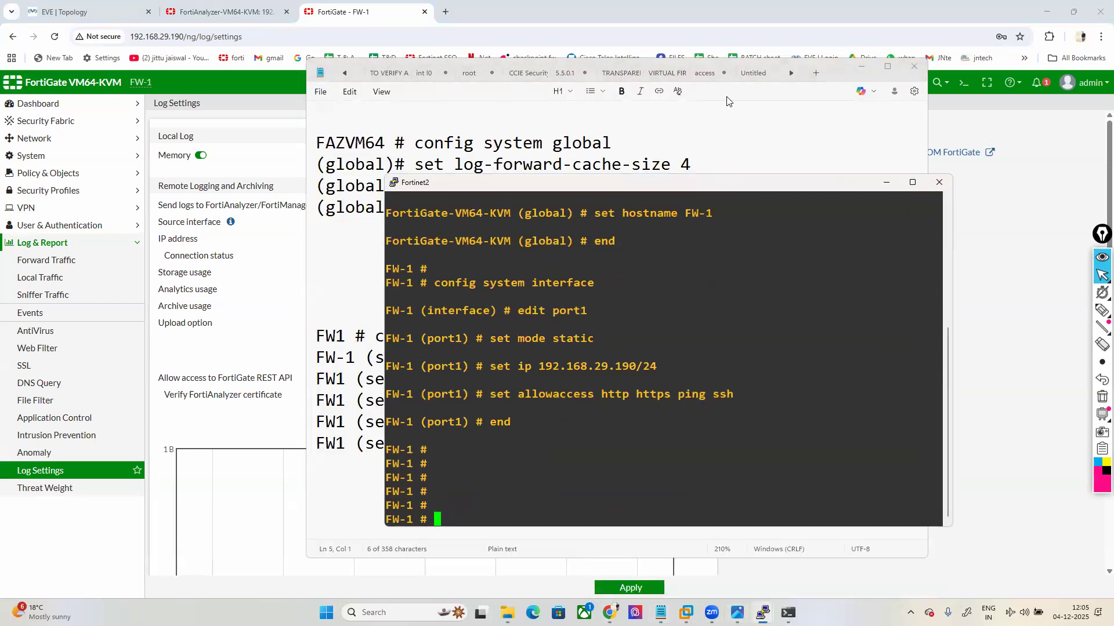
click(835, 70)
drag(834, 71, 561, 32)
click(750, 305)
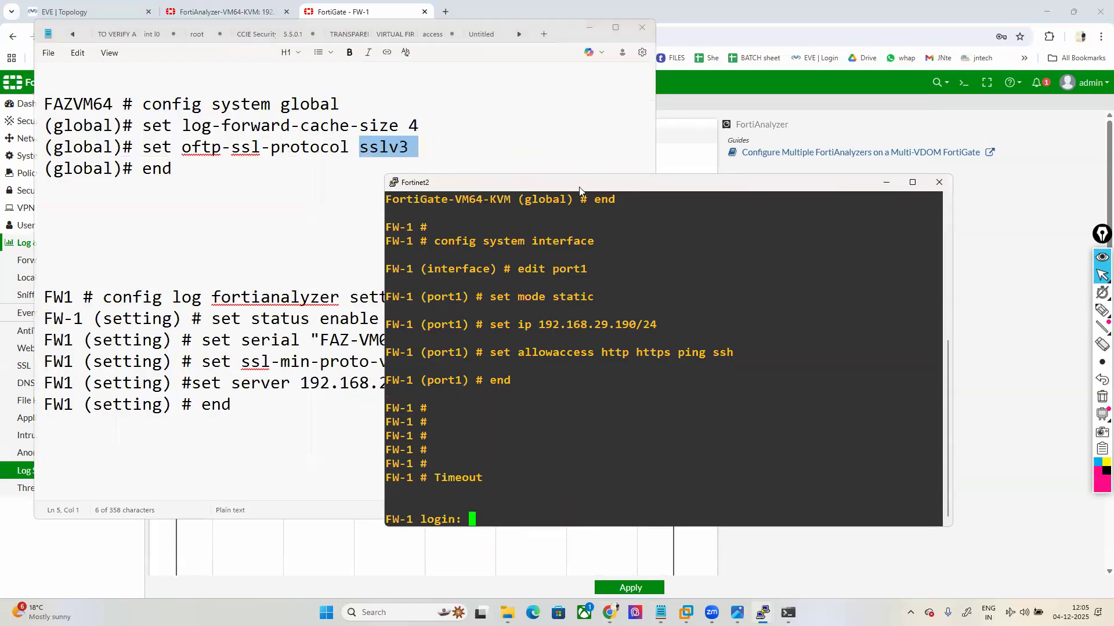
drag(731, 183, 844, 212)
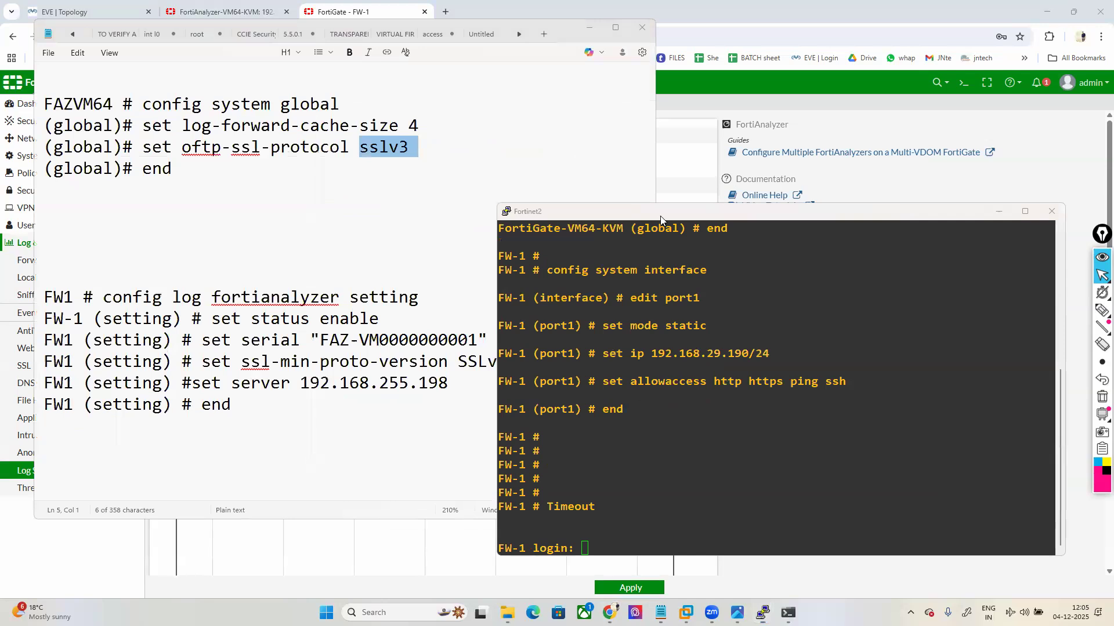
Step: Review FW-1's remote logging to 192.168.29.198, still Connection refused with 0 logs queued
drag(660, 215, 707, 216)
click(674, 168)
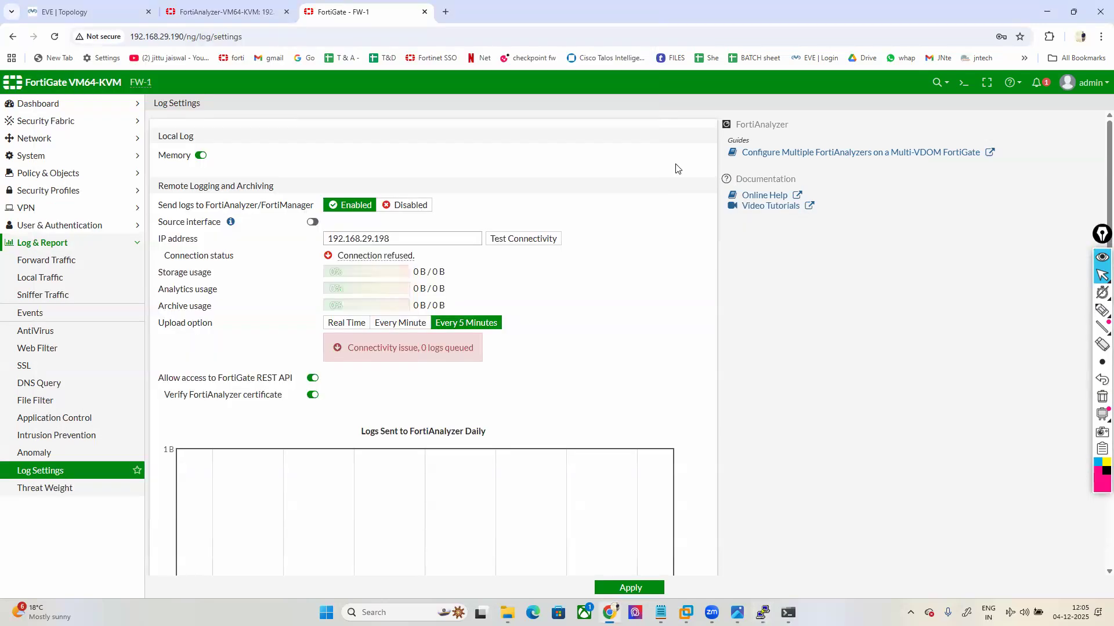
mouse_move(1102, 311)
click(1049, 312)
mouse_move(338, 415)
mouse_down()
mouse_move(587, 219)
mouse_move(338, 165)
mouse_move(126, 172)
mouse_move(136, 392)
mouse_move(351, 408)
mouse_move(413, 399)
mouse_up()
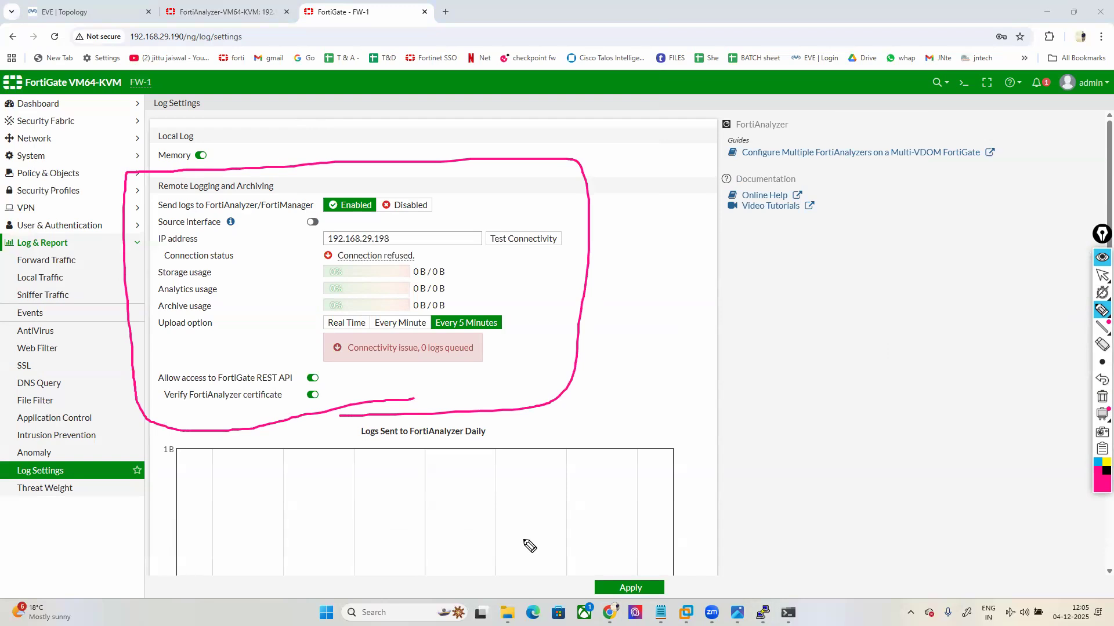
drag(480, 250, 533, 250)
mouse_move(328, 361)
mouse_down()
mouse_move(497, 358)
mouse_move(400, 341)
mouse_move(309, 363)
mouse_up()
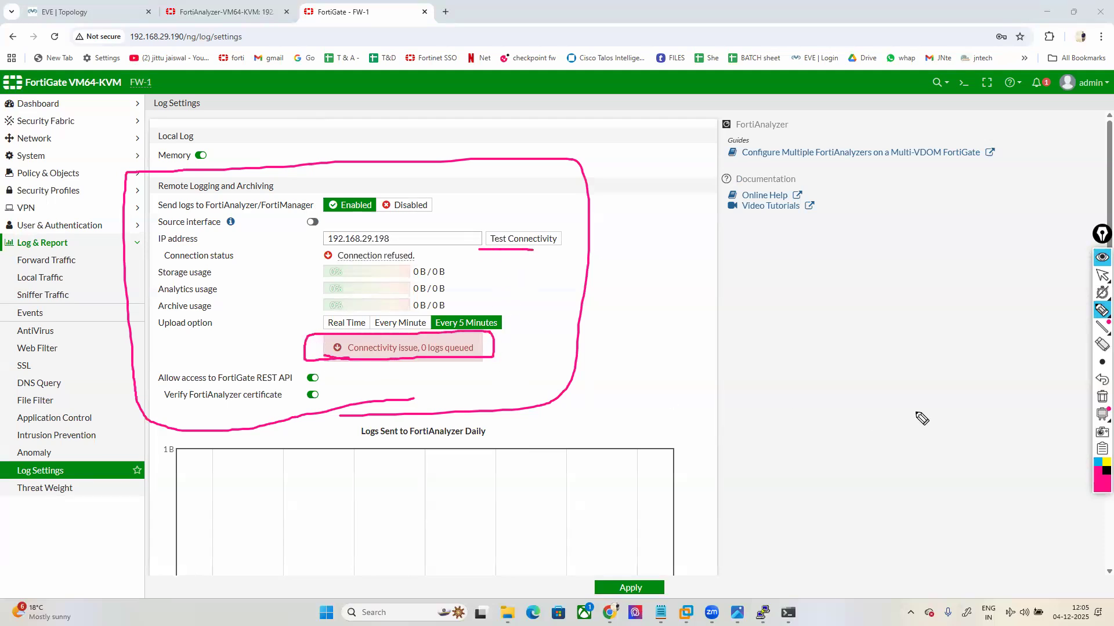
click(1101, 393)
click(1102, 275)
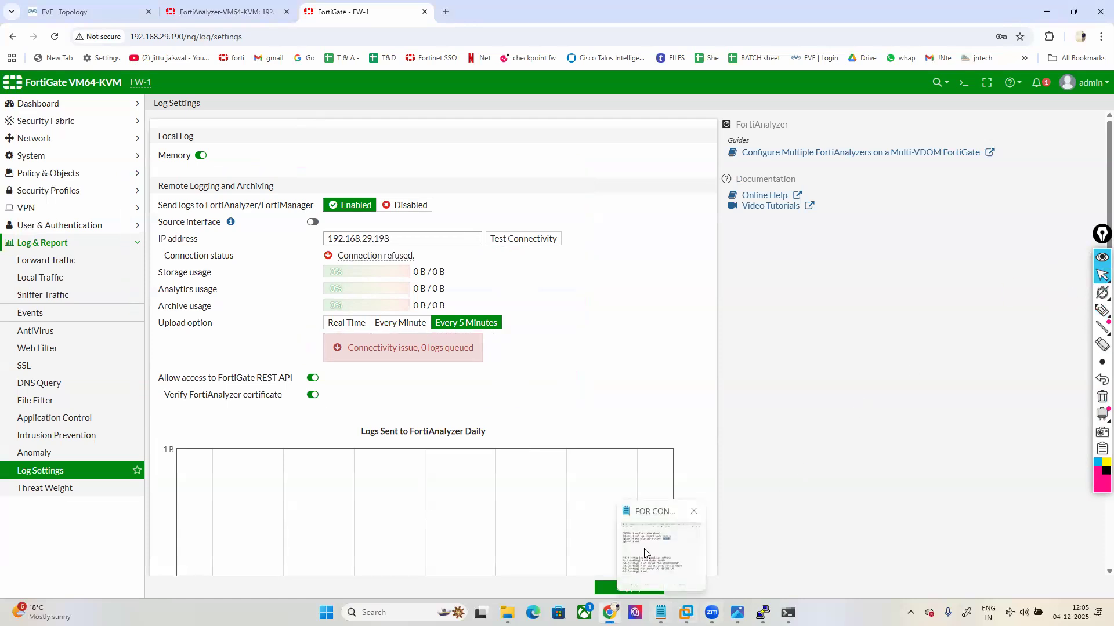
click(661, 613)
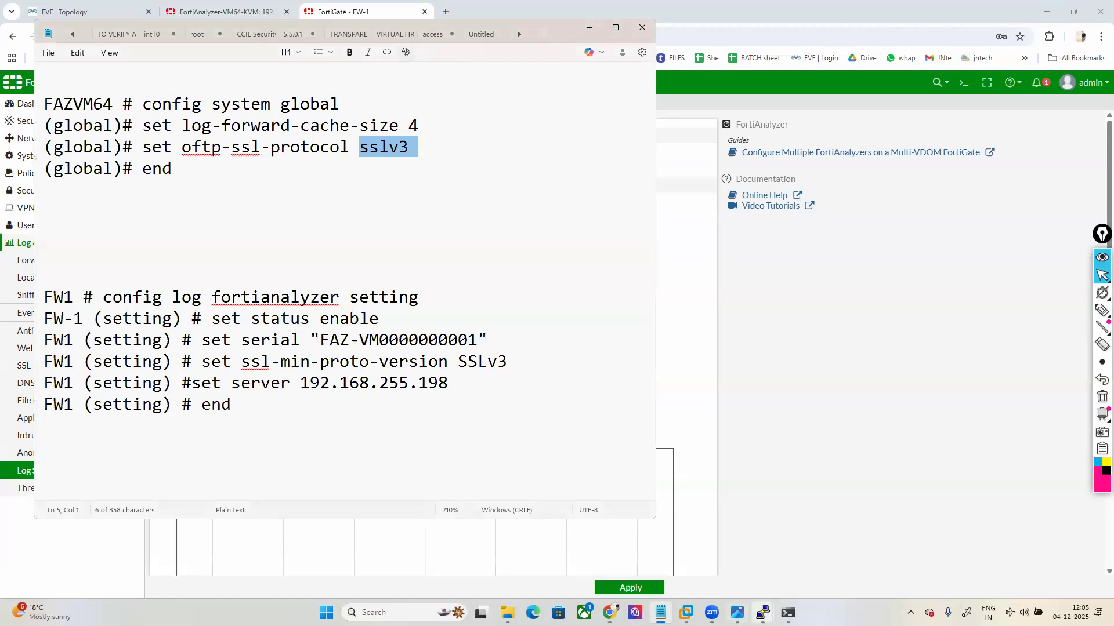
Step: Position the FW-1 console and select the FW1 FortiAnalyzer command block in the notes
mouse_move(763, 613)
click(756, 555)
drag(676, 215, 644, 177)
click(292, 388)
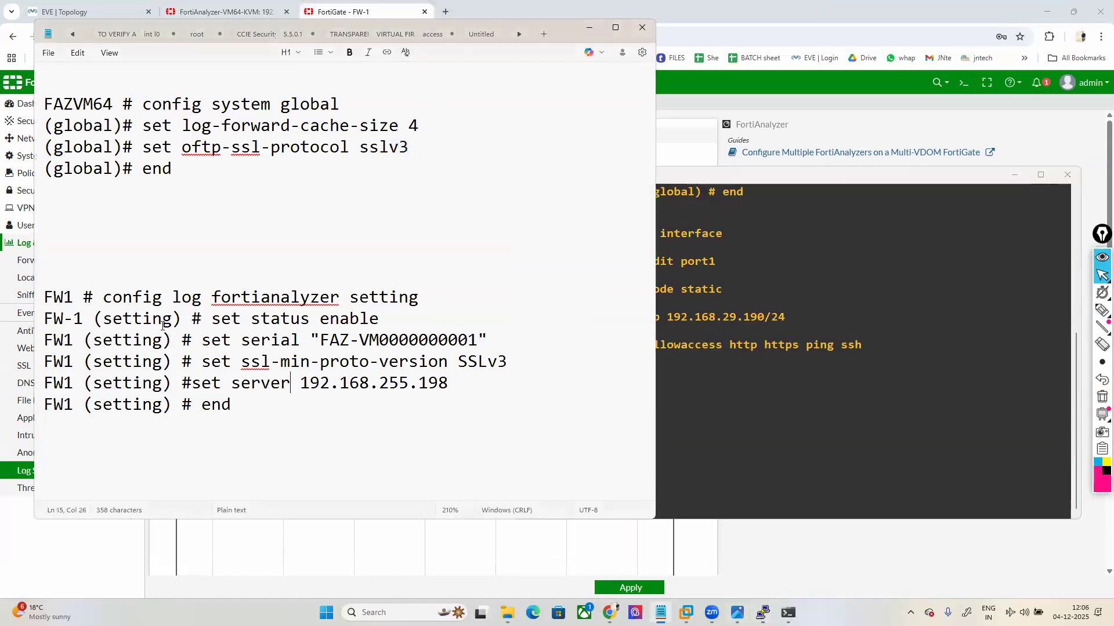
drag(56, 297, 264, 407)
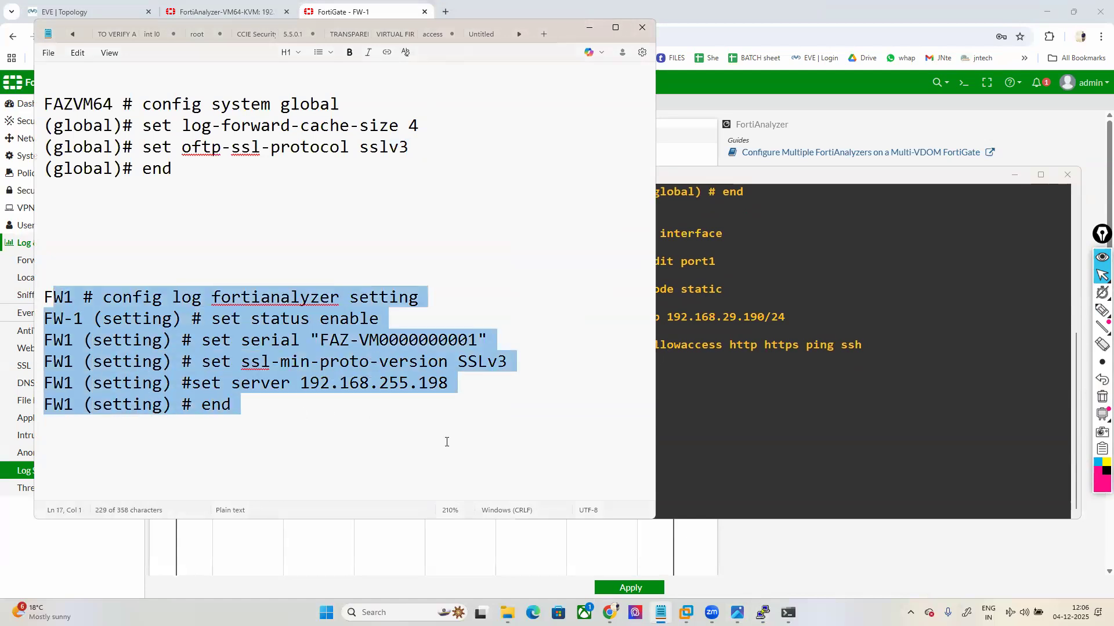
click(826, 451)
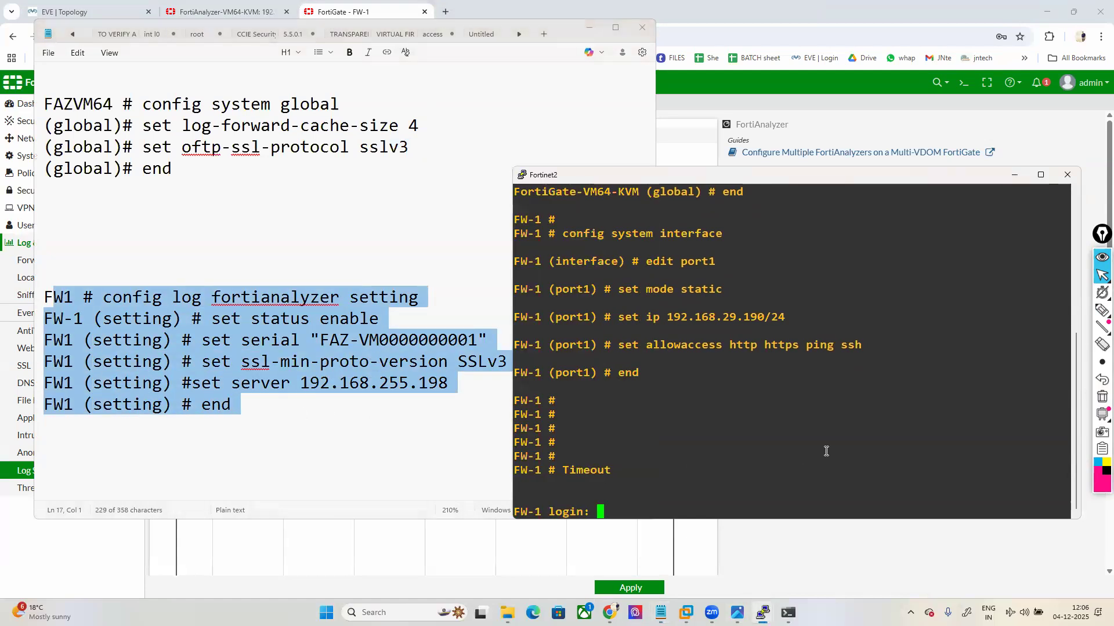
Step: Log back in to FW-1 as admin and set status enable under config log fortianalyzer setting
text(admin)
key(Return)
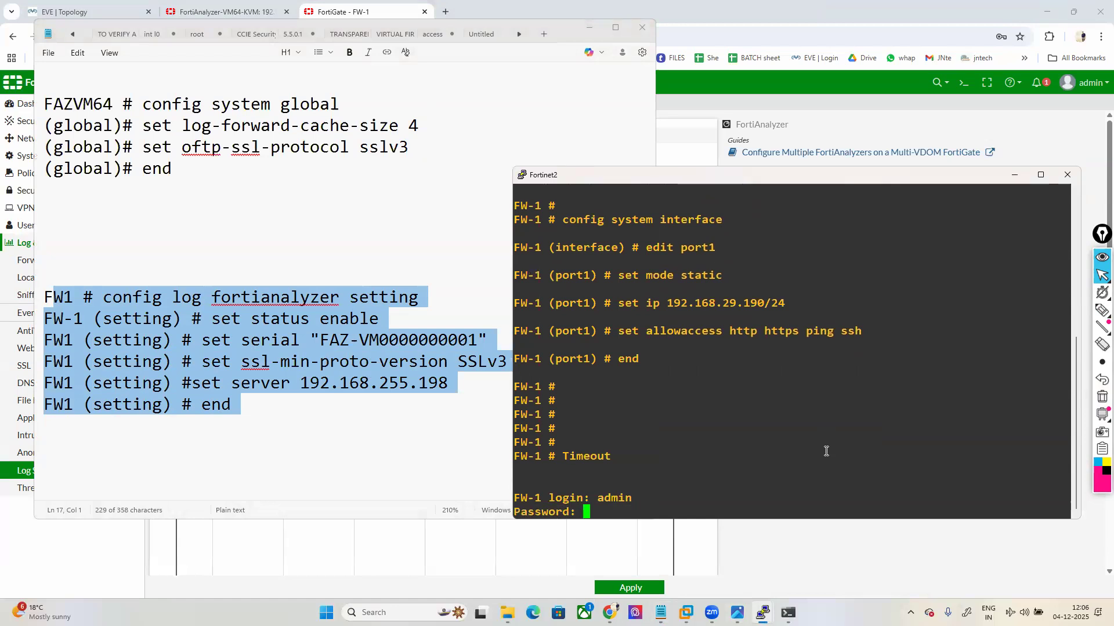
key(Return)
text(config s)
key(BackSpace)
text(log fortianalyzer)
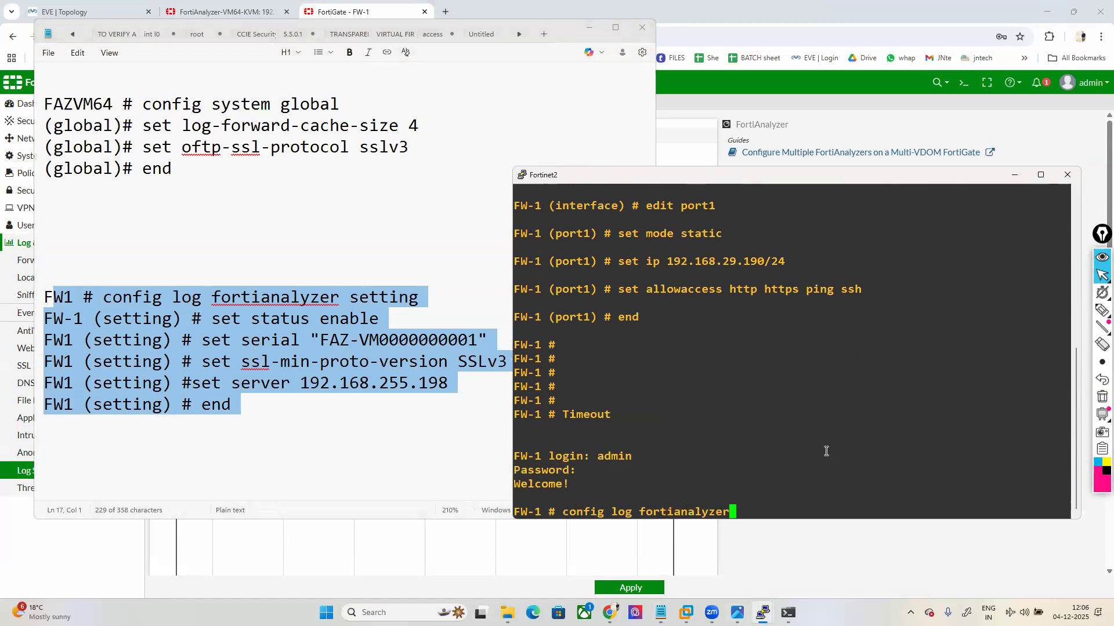
text( setting)
key(Return)
text(set )
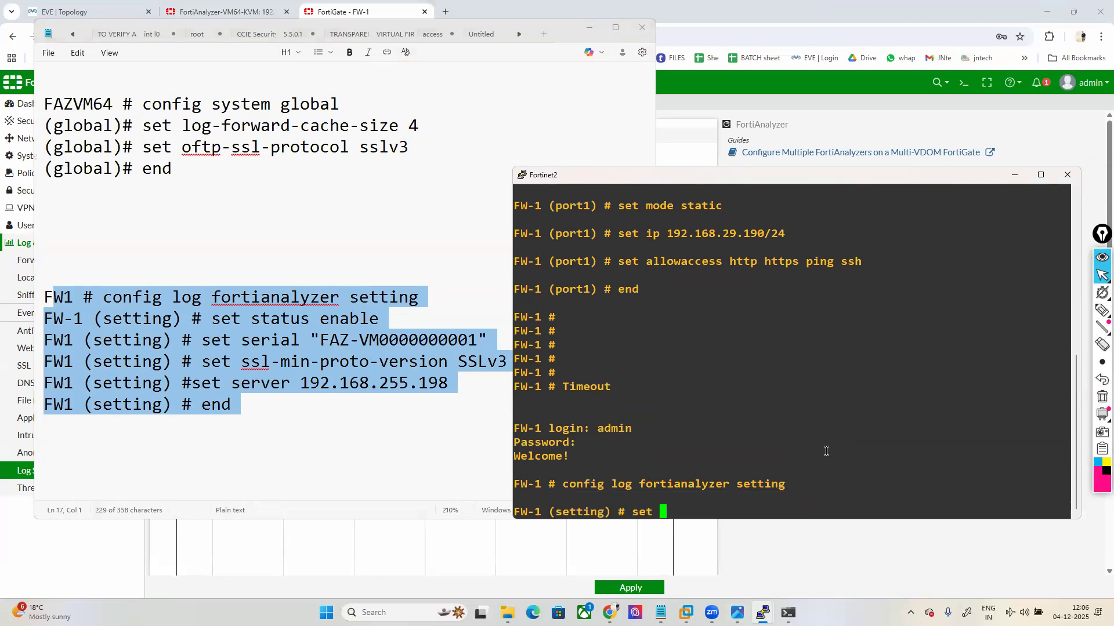
text(status enable)
key(Return)
Step: Begin the set serial "" command with the cursor inside the quotes
text(set server)
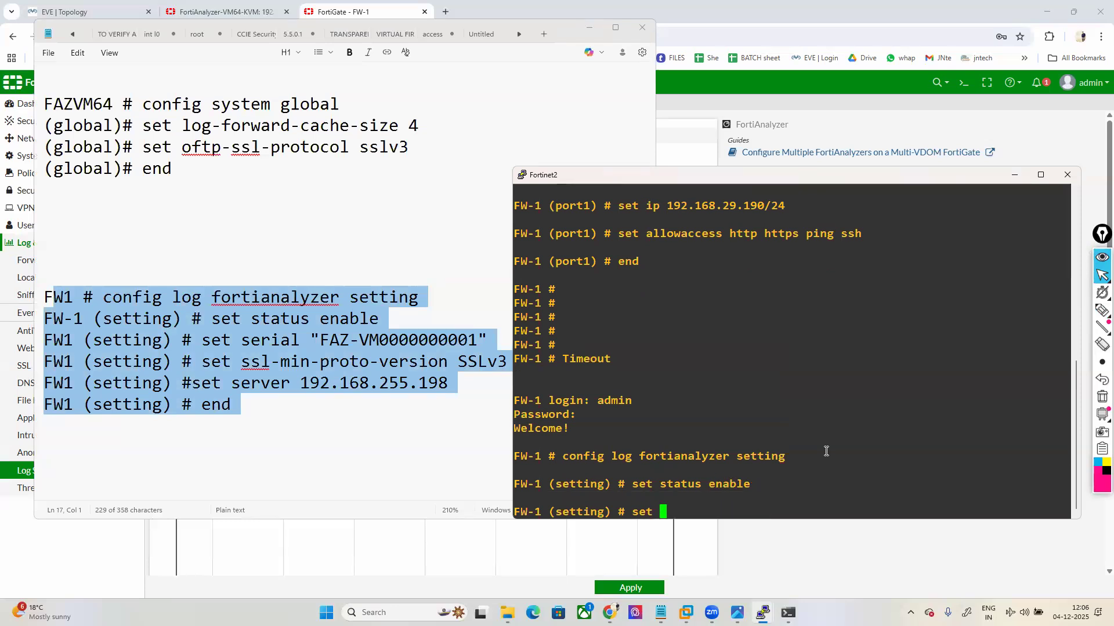
key(BackSpace)
key(BackSpace)
key(BackSpace)
text(ial "")
key(Left)
mouse_move(763, 613)
click(674, 545)
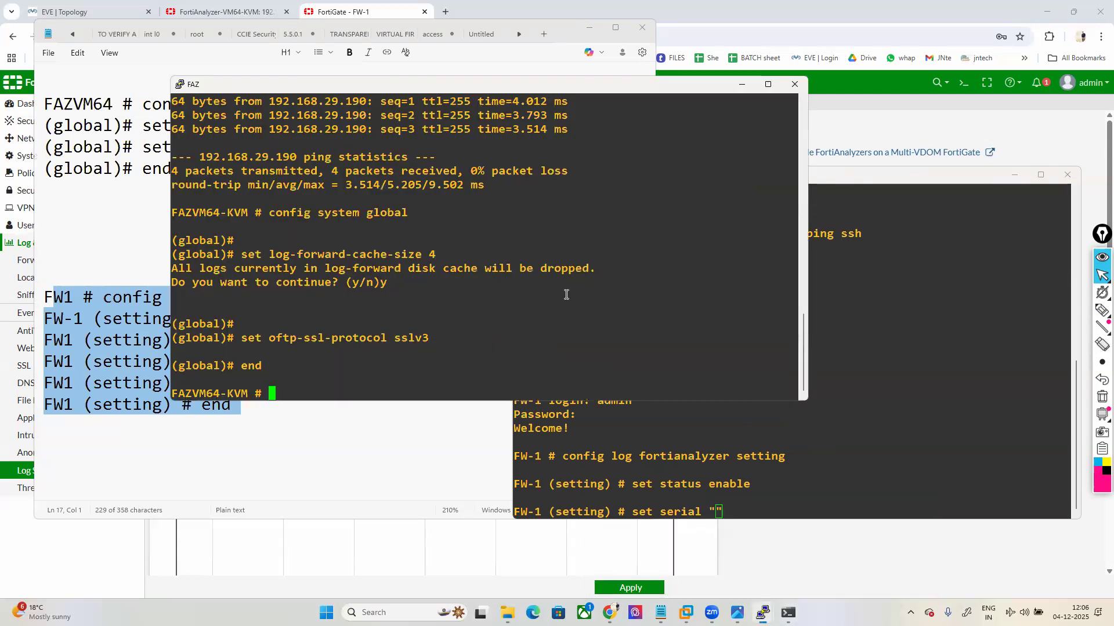
scroll(563, 293, down, 15)
scroll(562, 293, up, 6)
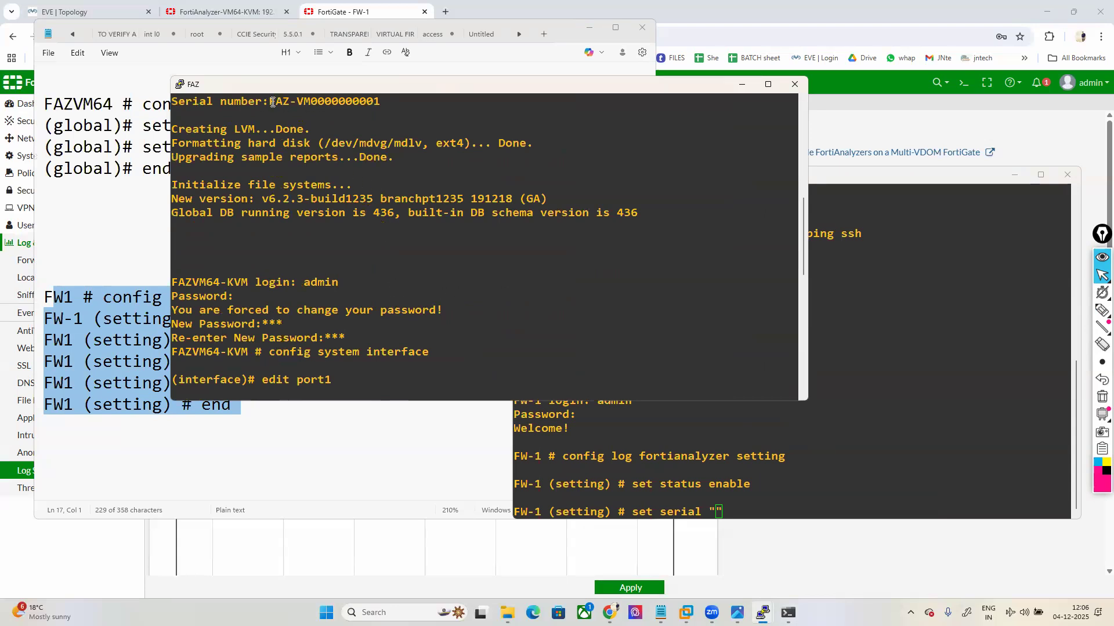
drag(272, 102, 376, 99)
key(super+c)
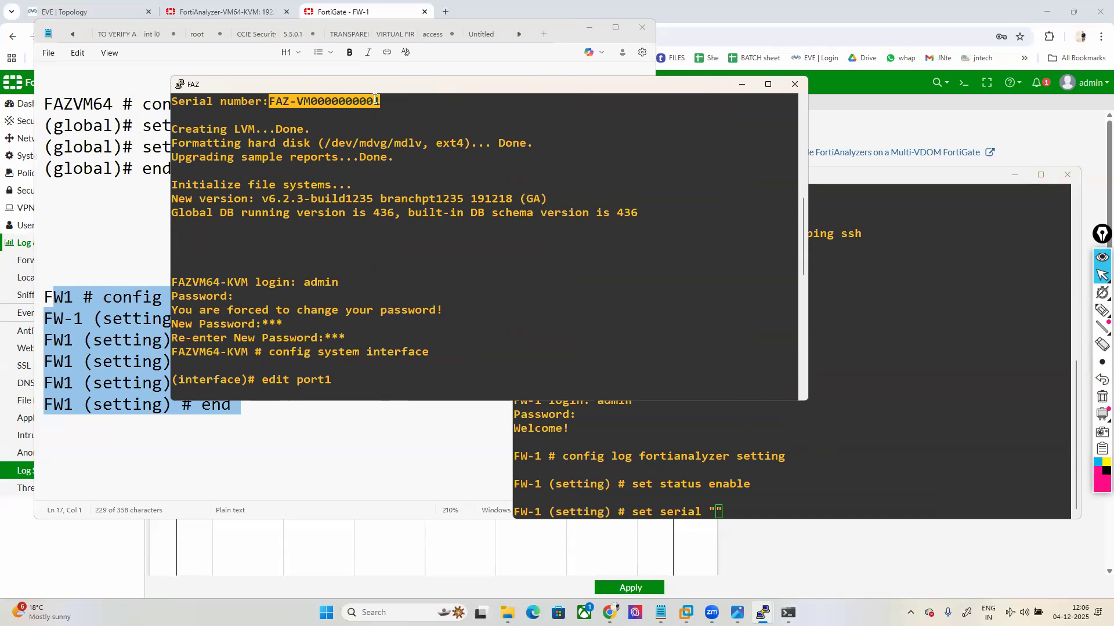
click(741, 84)
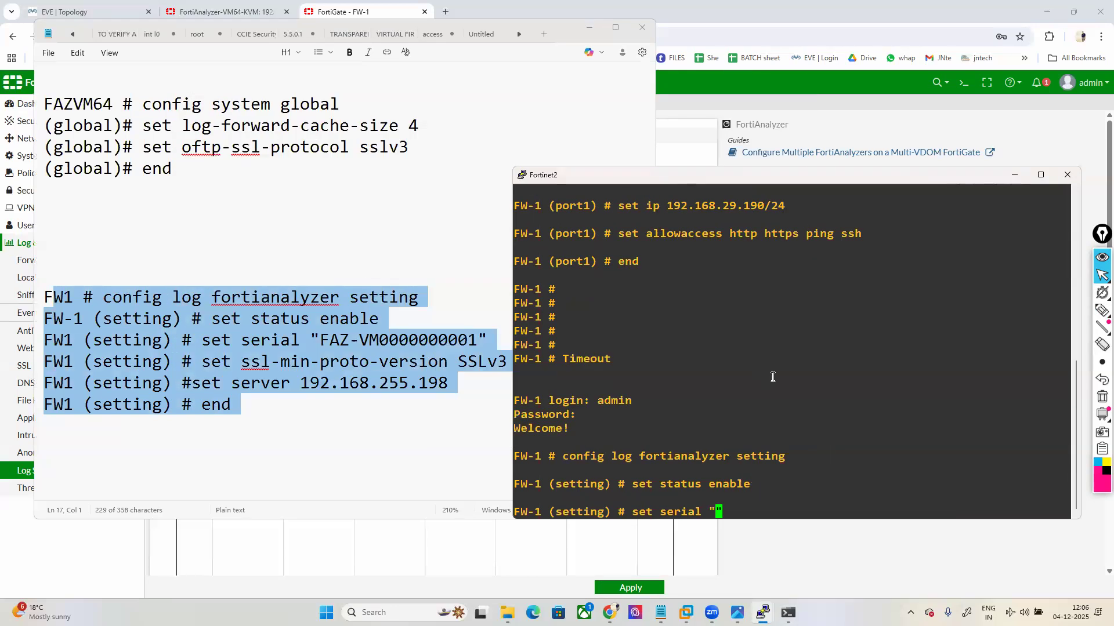
right_click(818, 374)
key(Return)
Step: Set the minimum SSL protocol version to SSLv3
text(set )
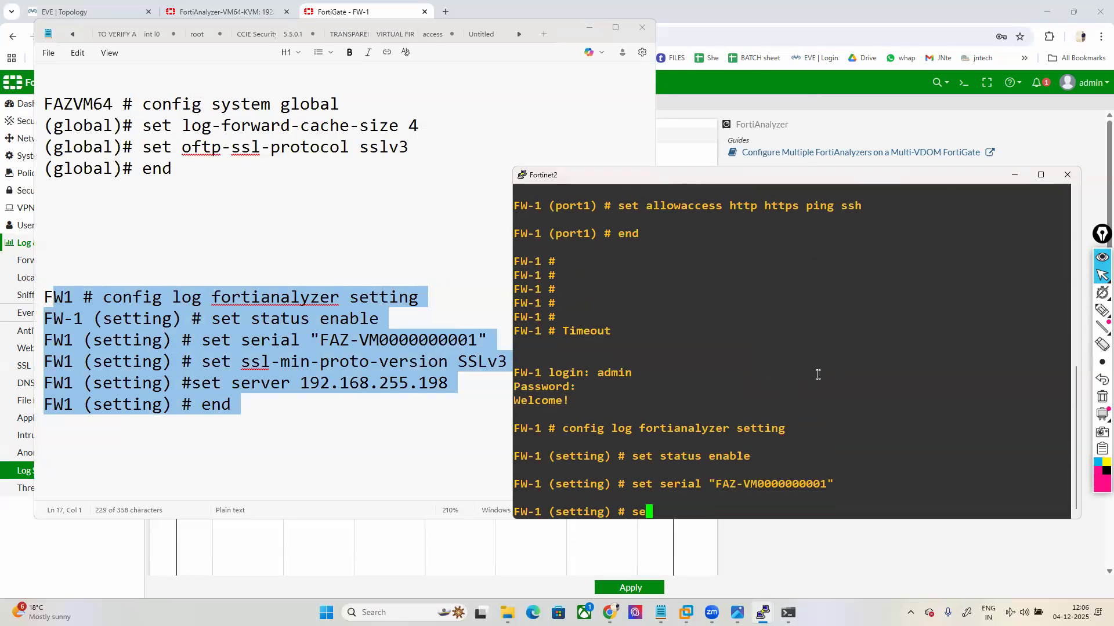
text(ss)
key(Tab)
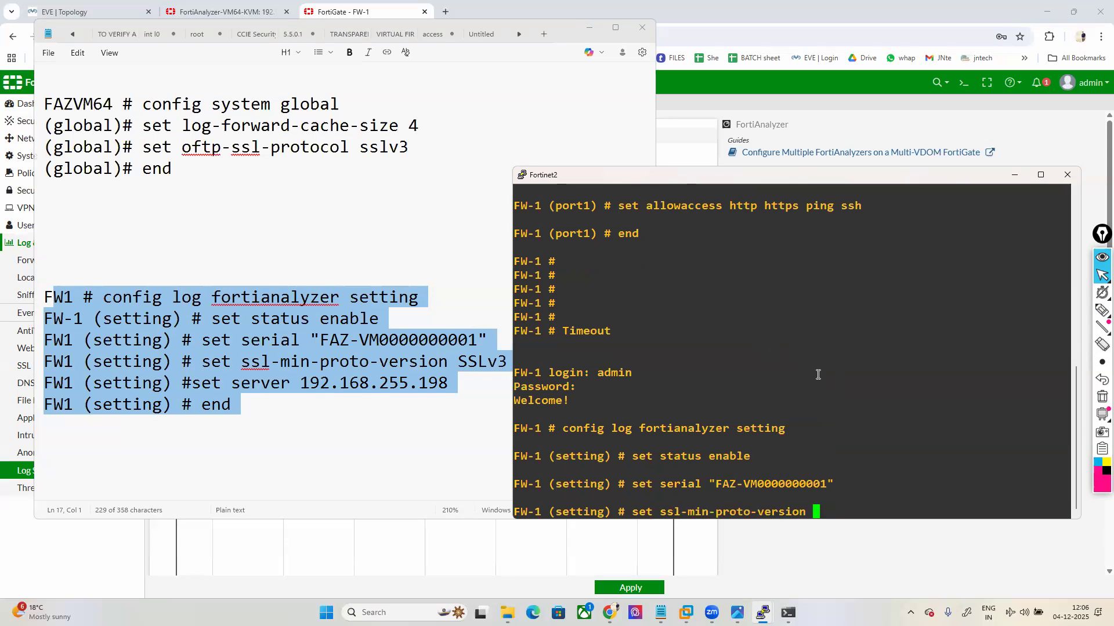
text(SS)
key(Tab)
key(Return)
Step: Enter the FortiAnalyzer server address as 192.168.29.198/24
text(se)
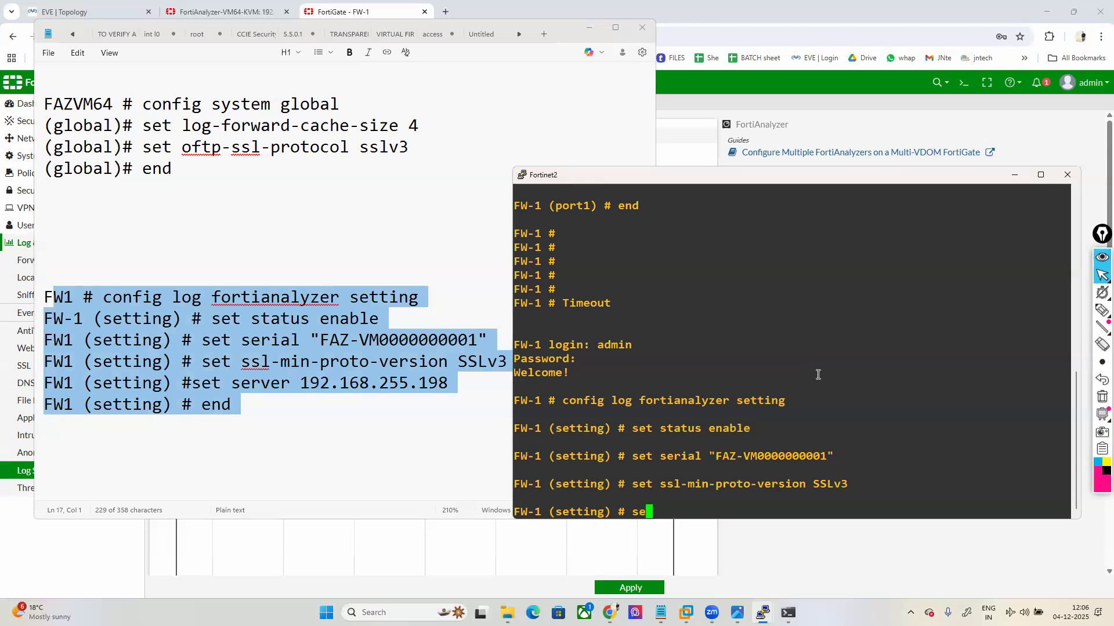
text(t server 192.168.29.195)
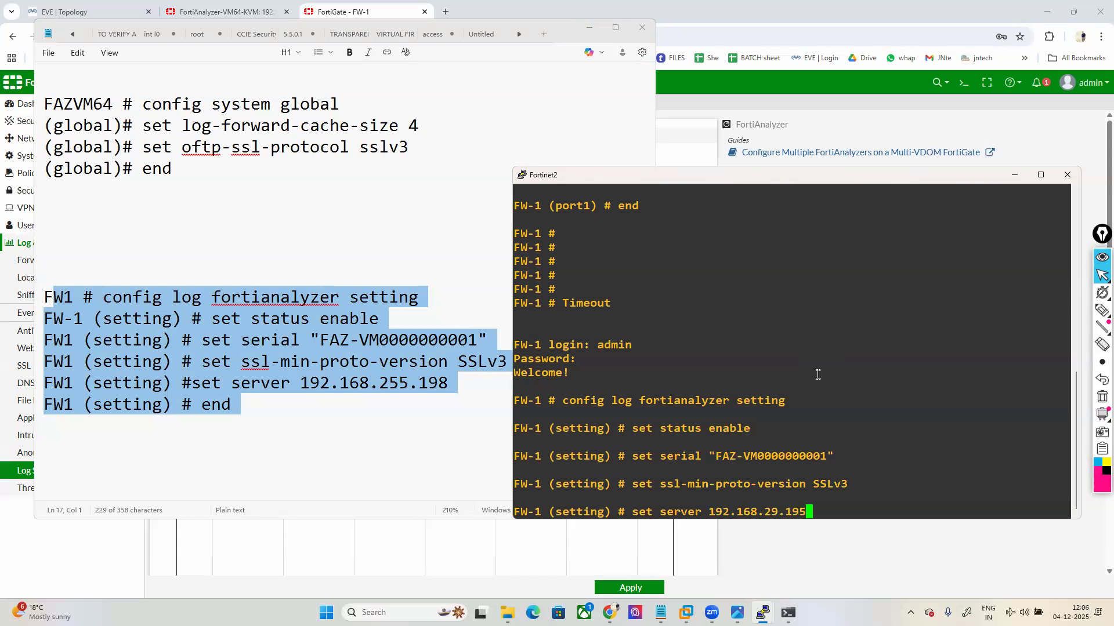
key(BackSpace)
text(8.)
key(BackSpace)
text(/24)
key(Return)
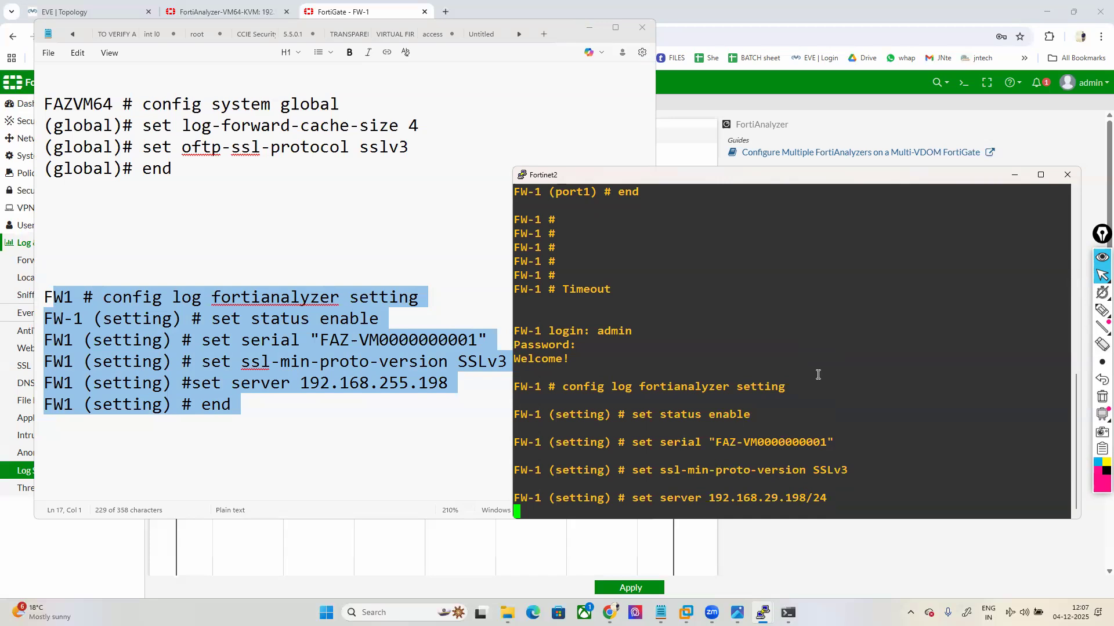
Step: Resubmit the server as 192.168.29.198 without the mask and save with end
text(end)
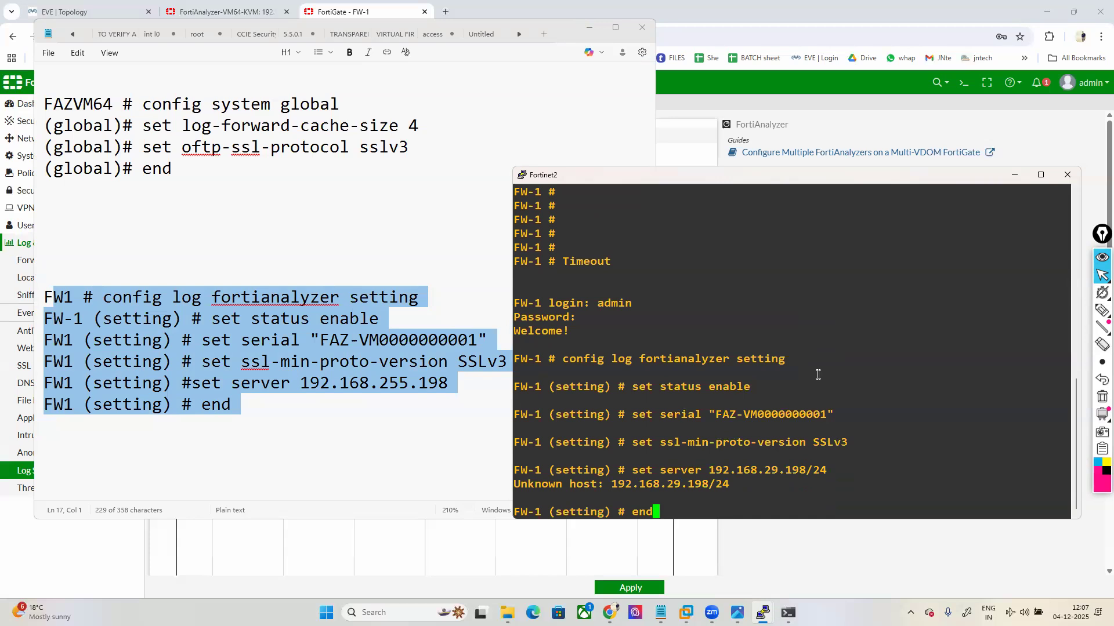
key(Up)
key(BackSpace)
key(BackSpace)
key(BackSpace)
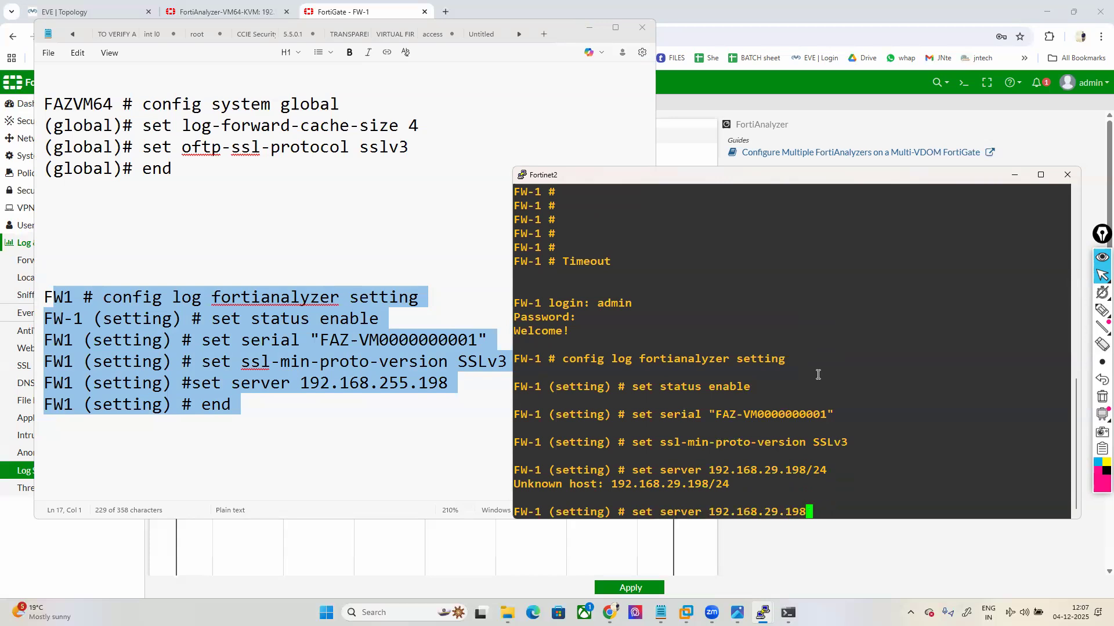
key(Return)
text(end)
key(Return)
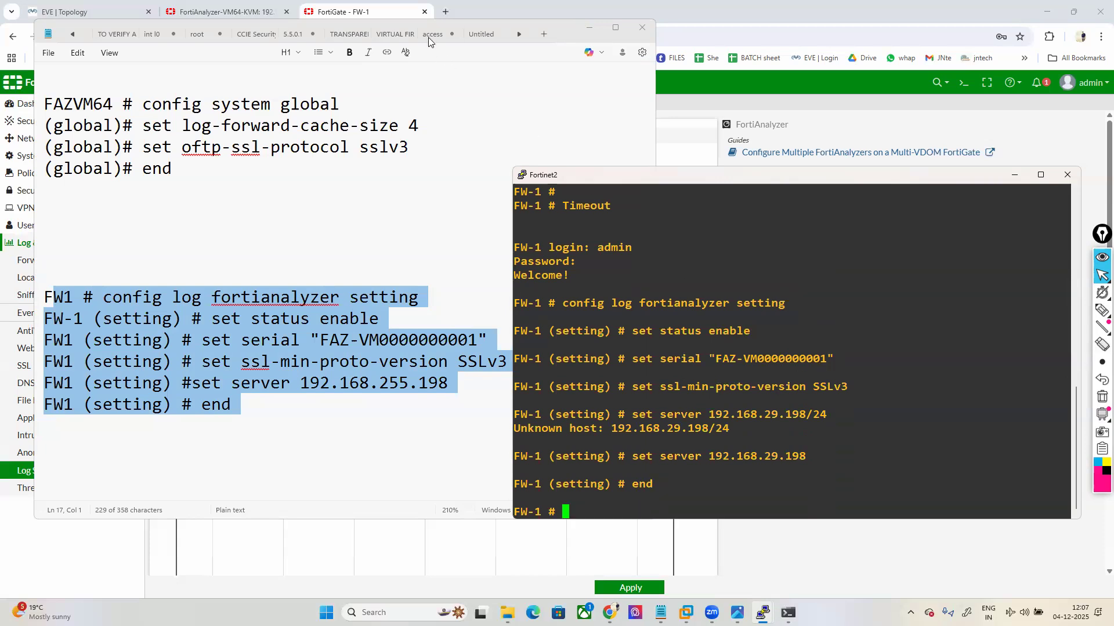
drag(420, 22, 476, 133)
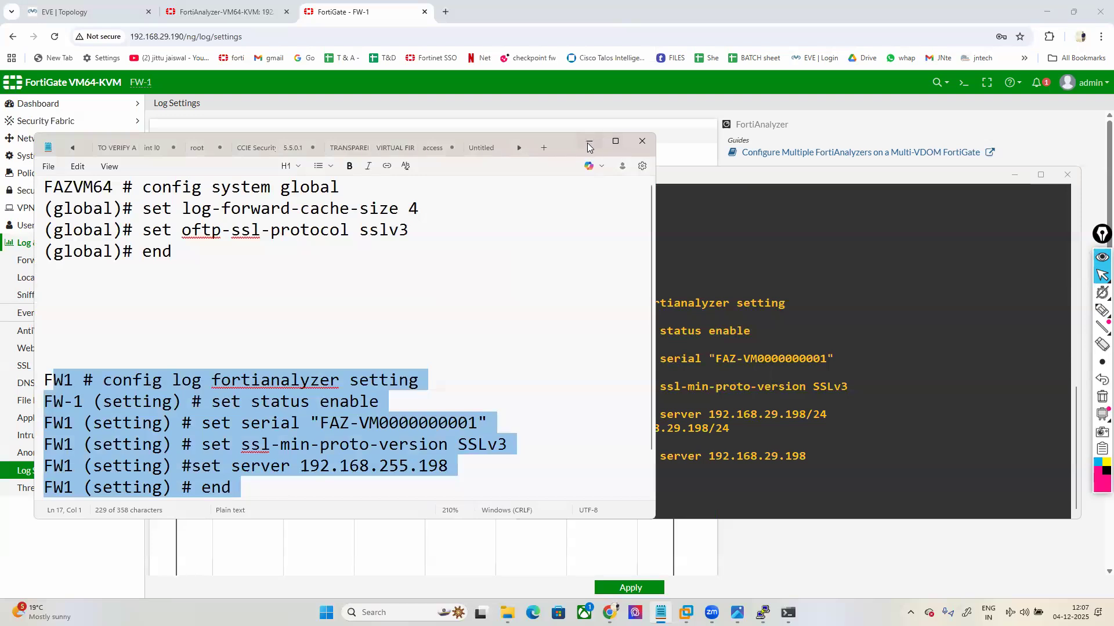
Step: Move the console aside and test connectivity to the FortiAnalyzer on Log Settings
click(587, 144)
drag(849, 180, 647, 246)
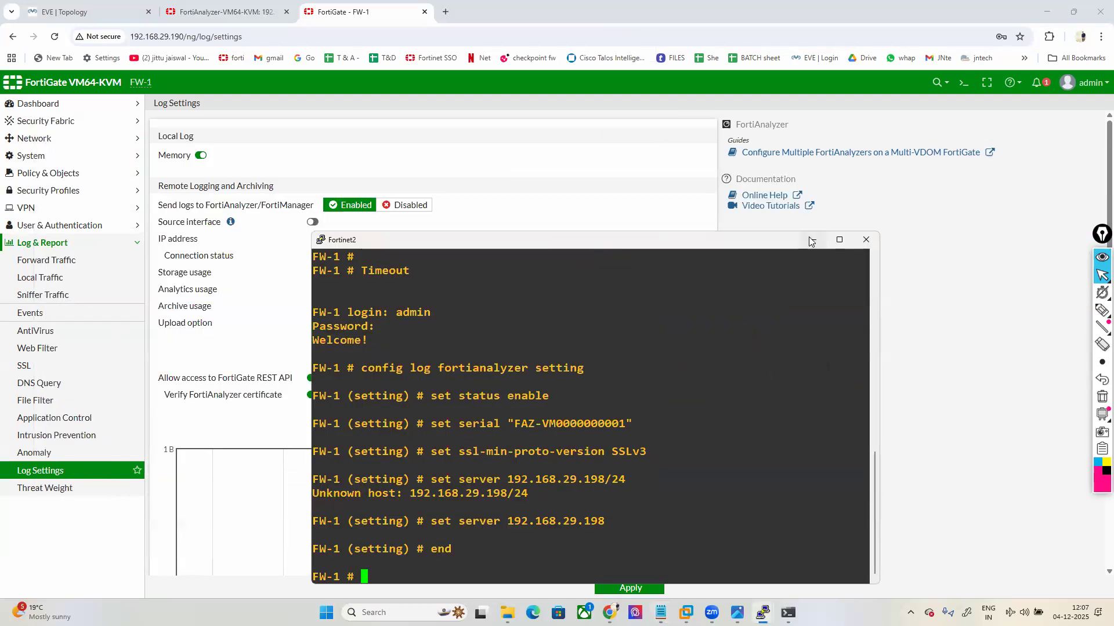
click(812, 243)
click(516, 240)
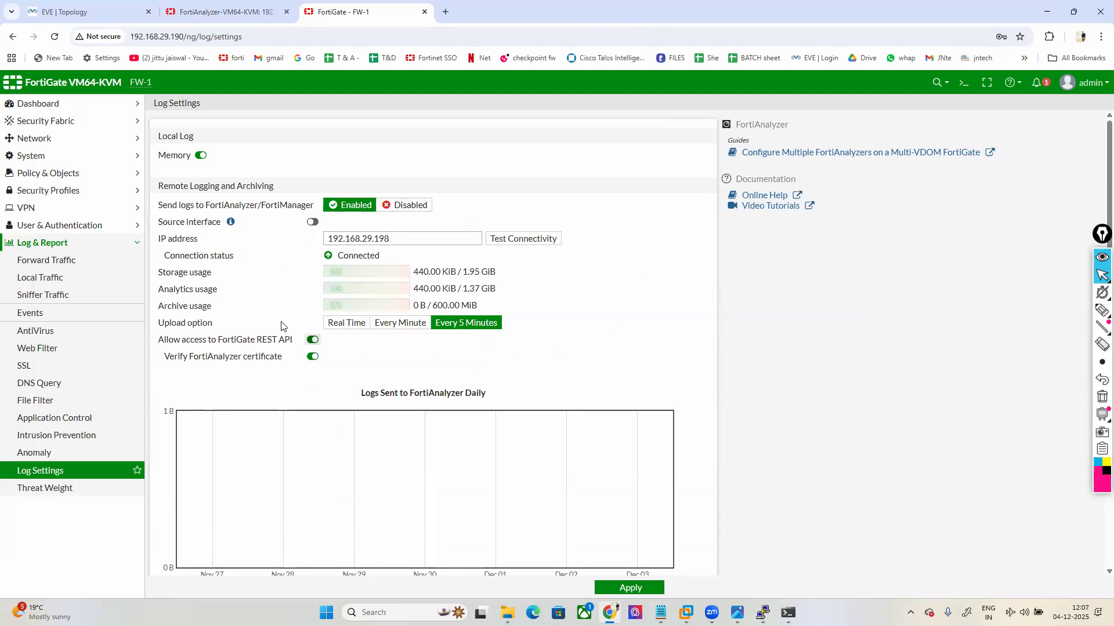
Step: Mark the Connected status, then set the log upload option to Real Time and apply
click(1101, 310)
mouse_move(557, 365)
mouse_down()
mouse_move(226, 357)
mouse_move(458, 174)
mouse_move(653, 313)
mouse_move(571, 371)
mouse_up()
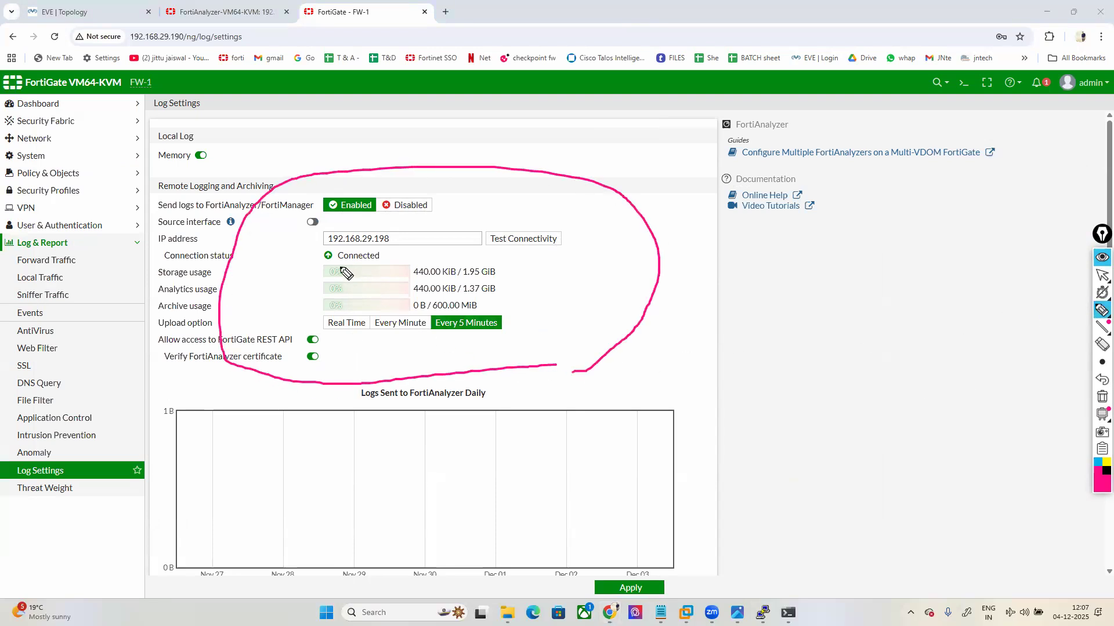
drag(318, 265, 348, 264)
mouse_move(383, 264)
mouse_down()
mouse_move(386, 253)
mouse_move(357, 248)
mouse_move(328, 249)
mouse_move(312, 265)
mouse_up()
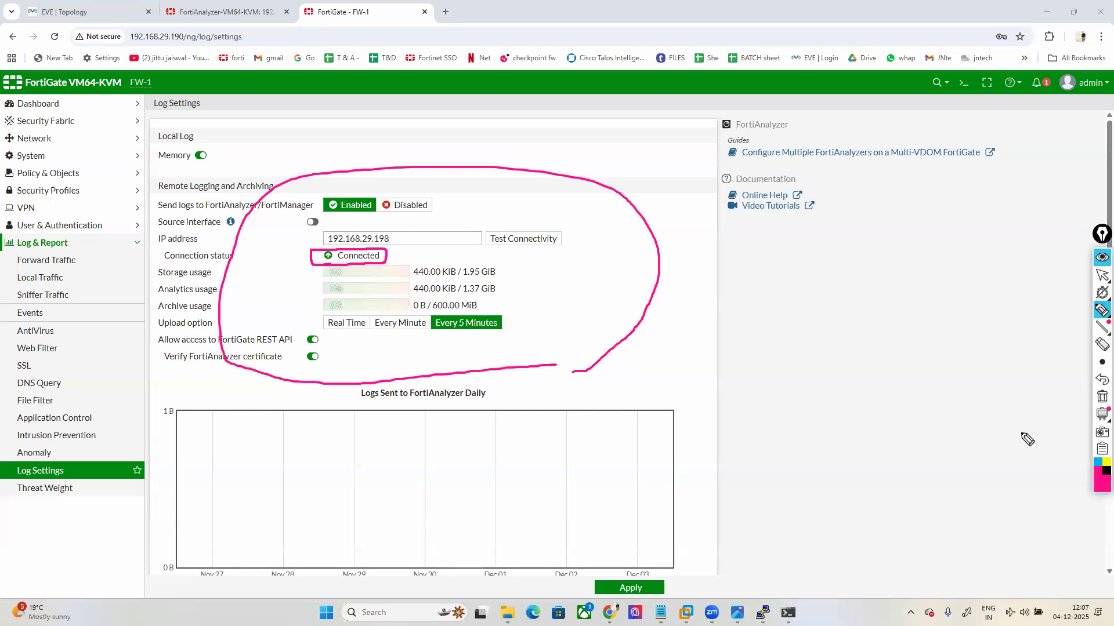
click(1101, 397)
click(1102, 275)
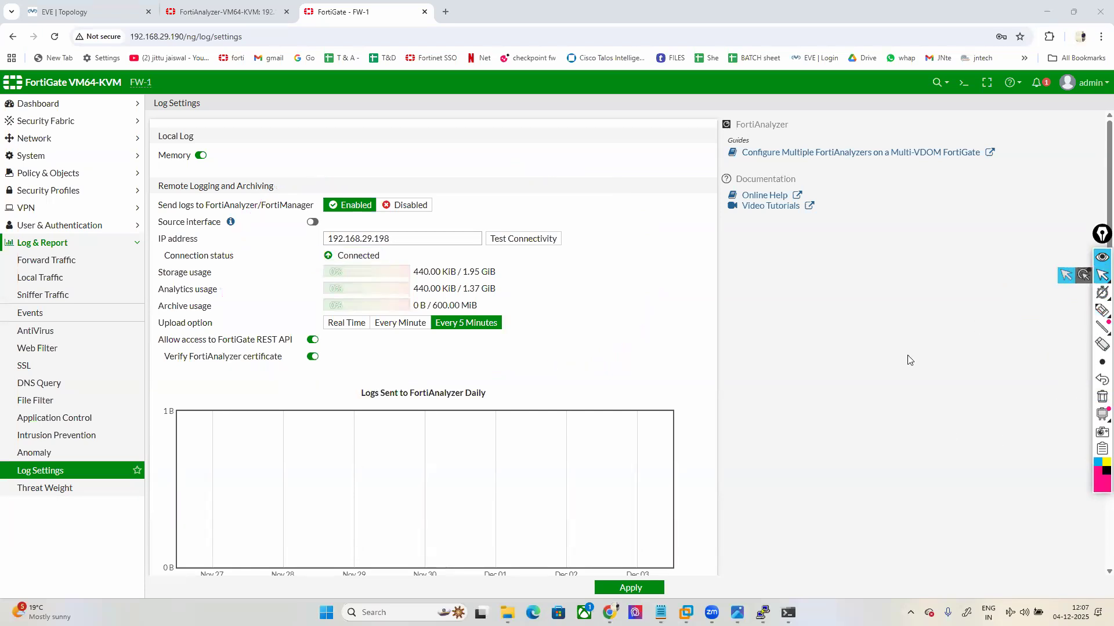
click(343, 326)
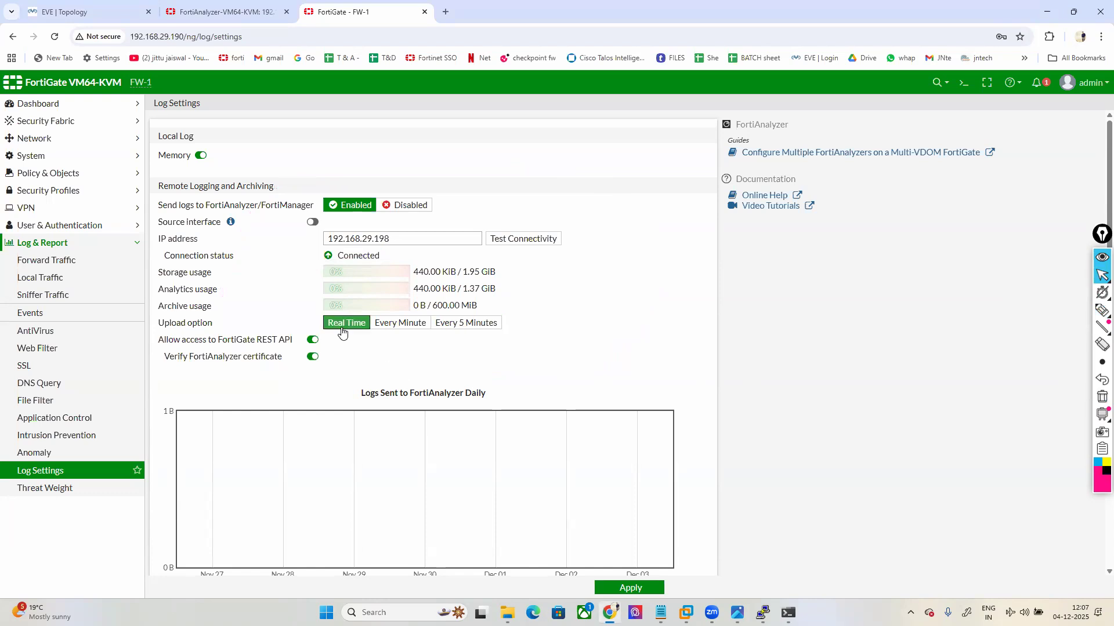
click(630, 588)
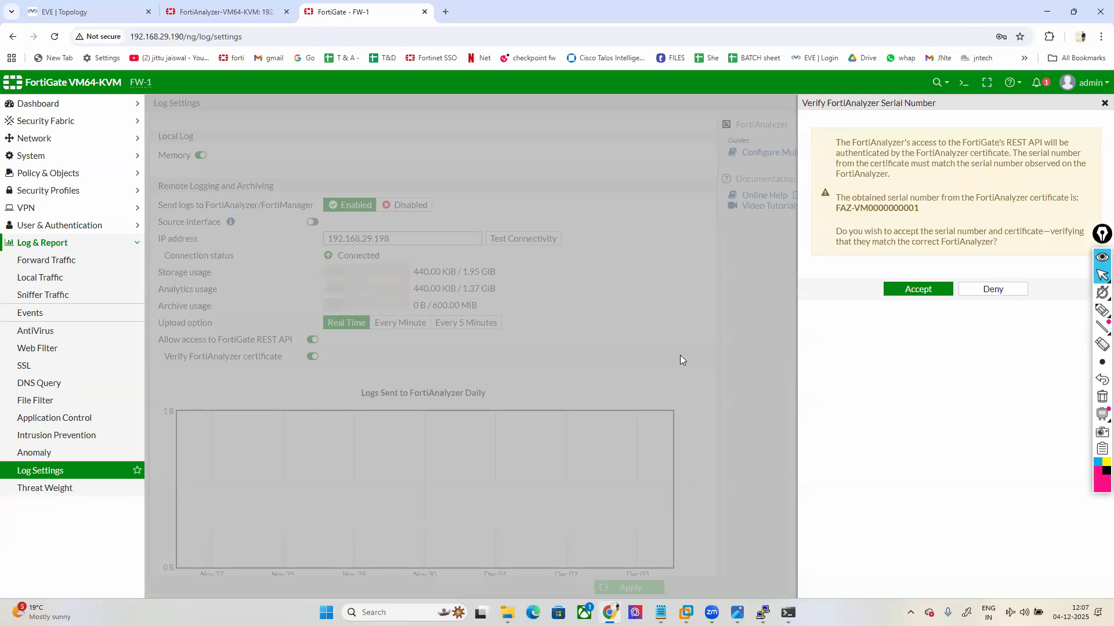
drag(836, 144, 997, 155)
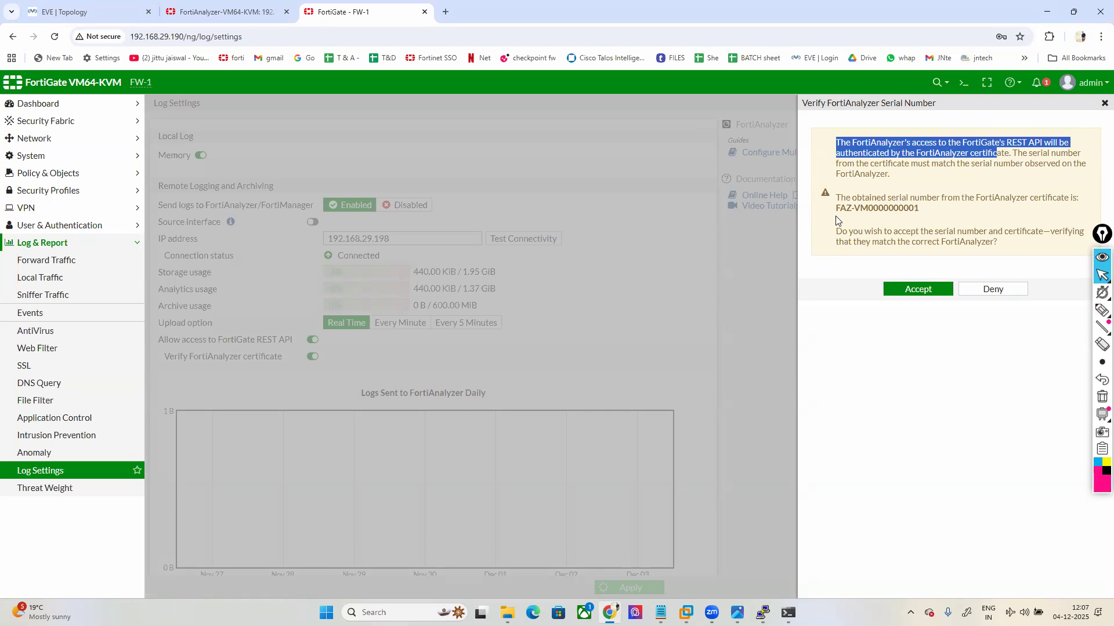
drag(835, 207, 928, 210)
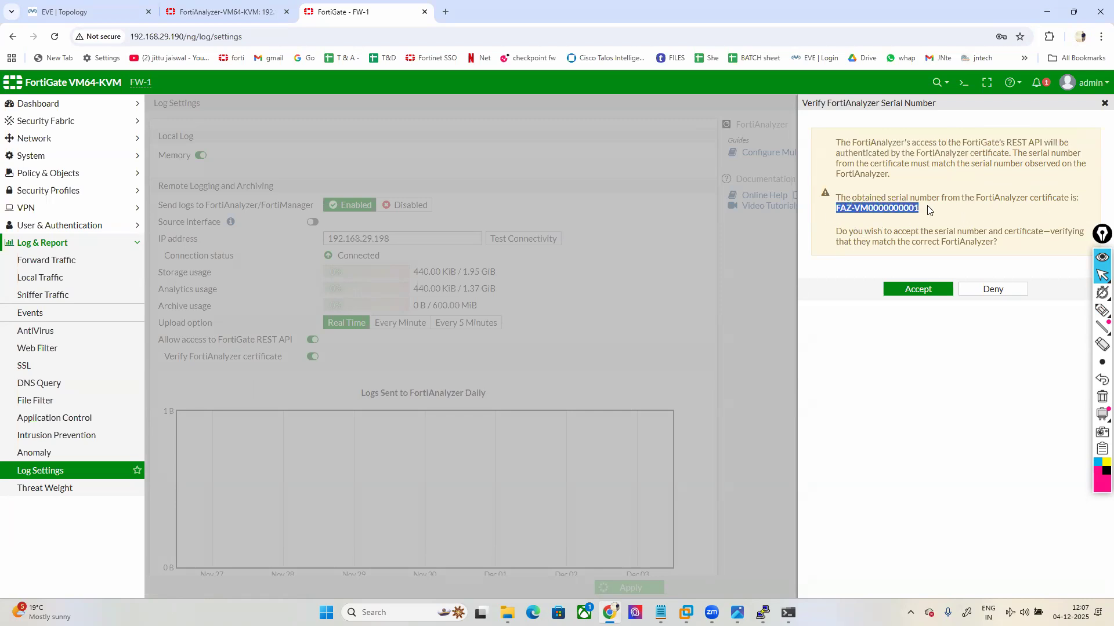
click(918, 289)
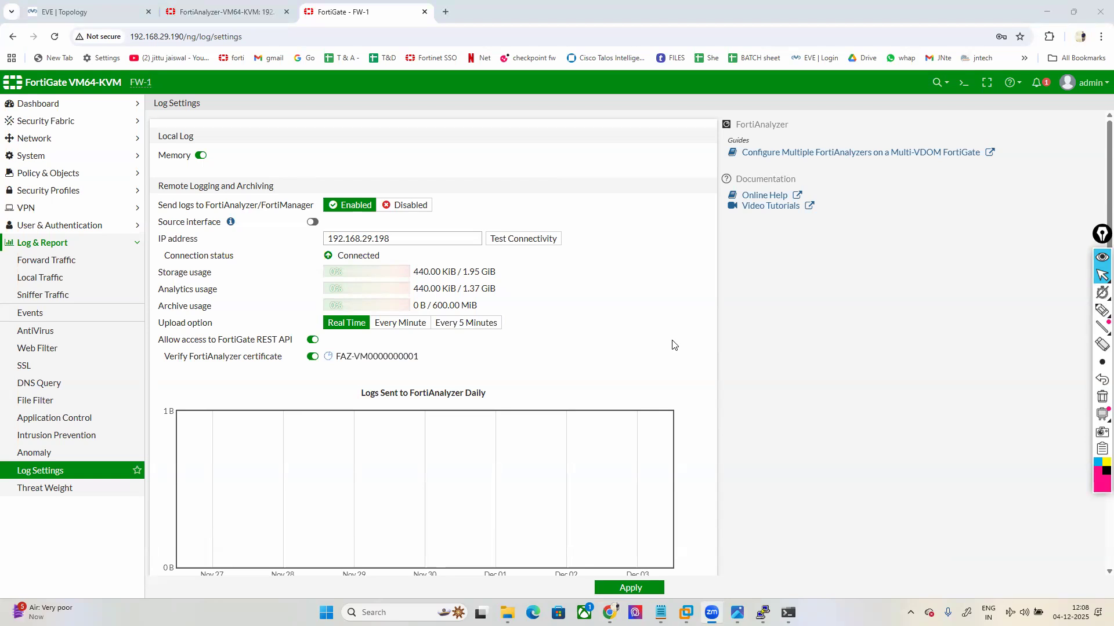
Step: Open Forward Traffic logs and highlight the FortiAnalyzer 192.168.29.198 source and empty results
click(52, 259)
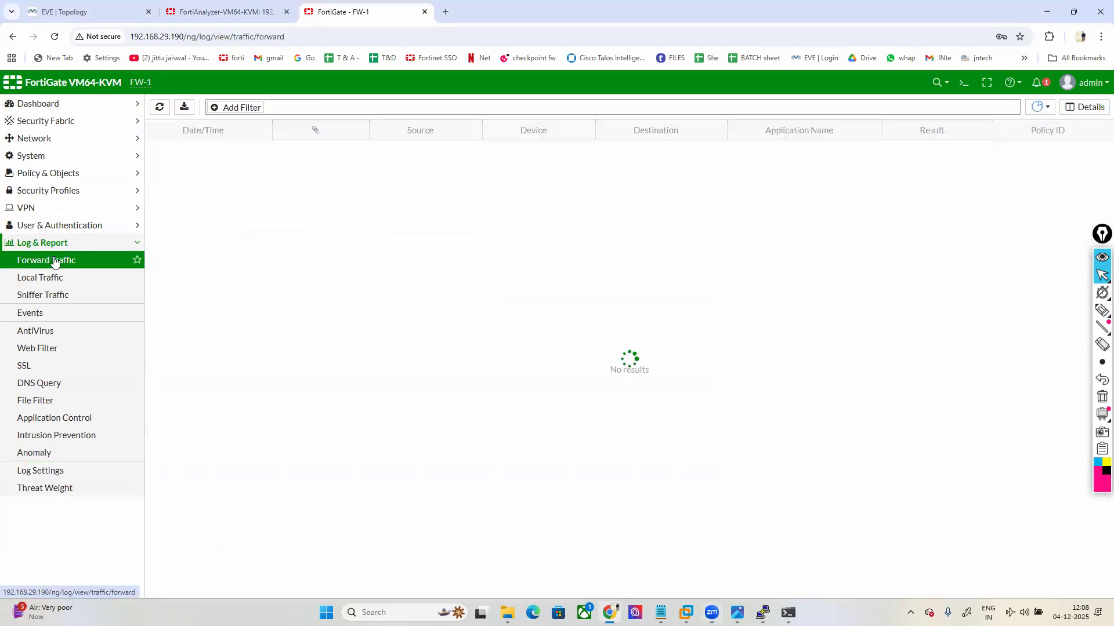
click(1041, 108)
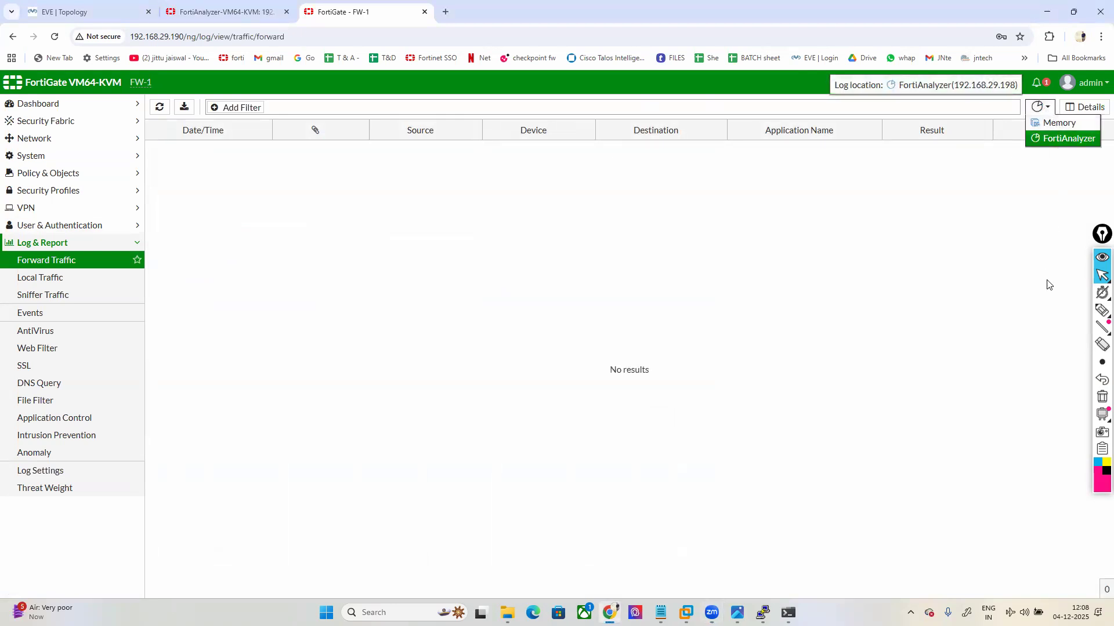
click(1099, 314)
drag(996, 124, 1017, 123)
drag(969, 185, 1024, 144)
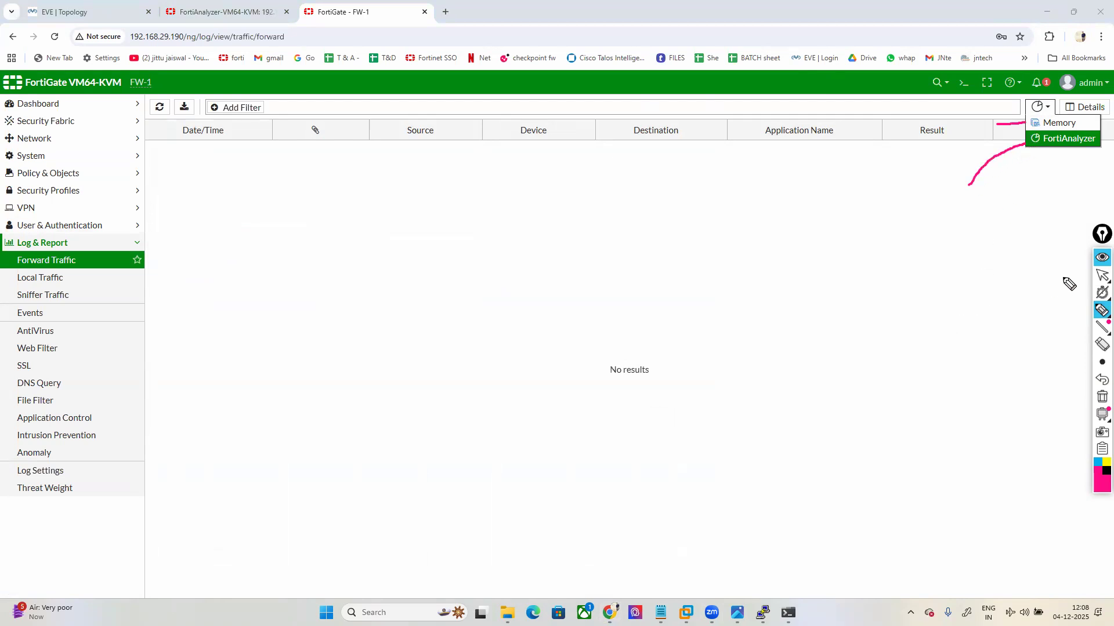
mouse_move(1096, 281)
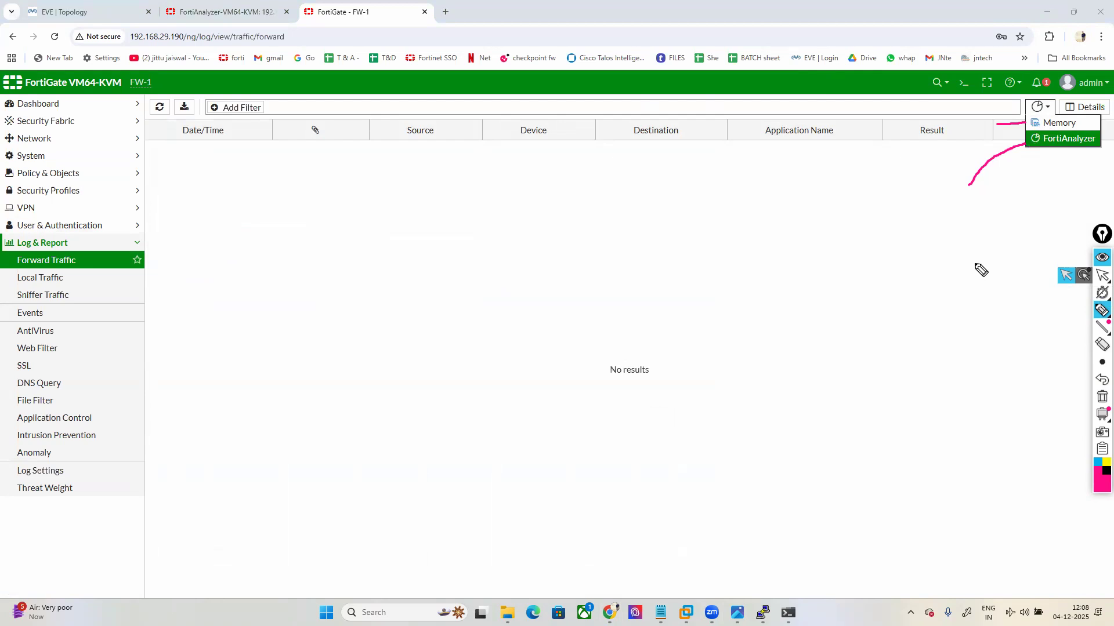
drag(967, 189, 1032, 145)
mouse_move(516, 316)
mouse_down()
mouse_move(699, 324)
mouse_move(711, 307)
mouse_up()
Step: Clear the annotations and switch the Forward Traffic log source to Memory
click(1102, 399)
click(1101, 276)
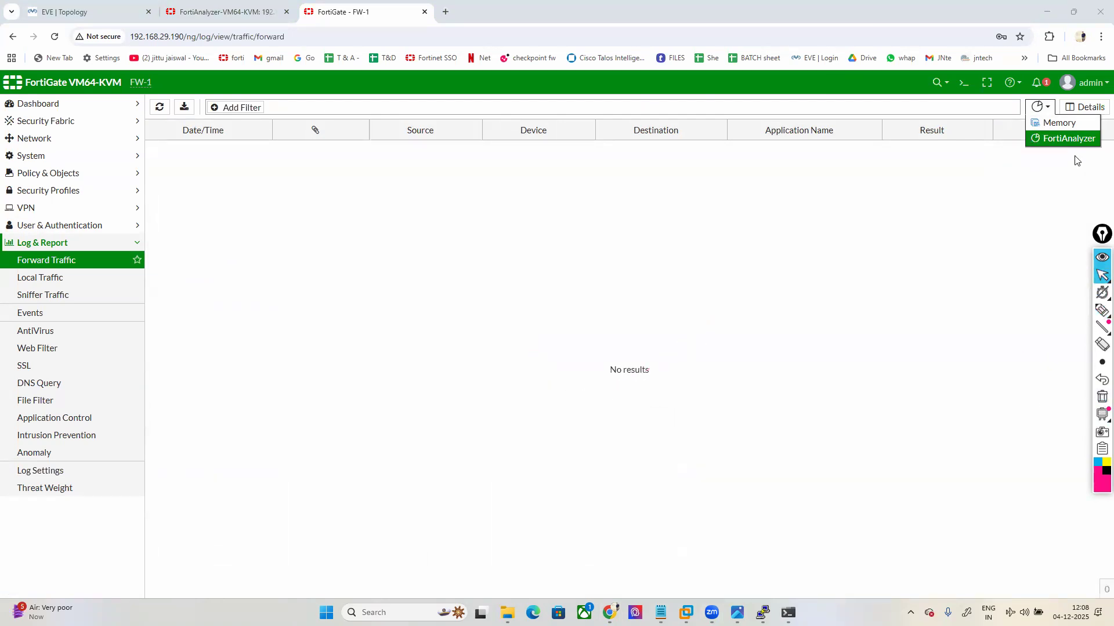
click(876, 381)
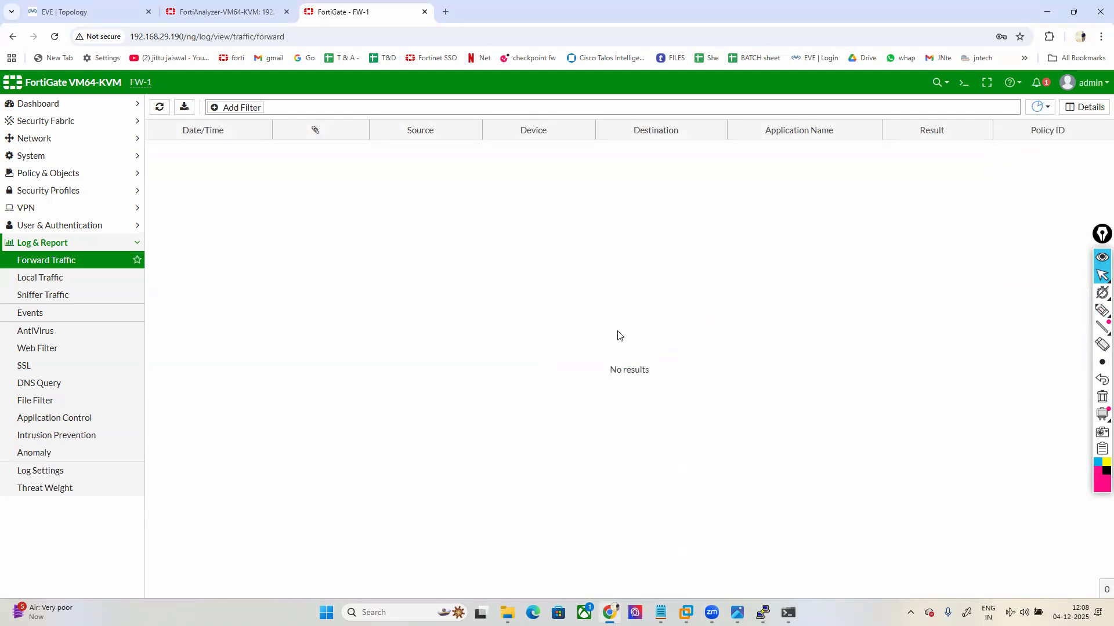
click(1041, 107)
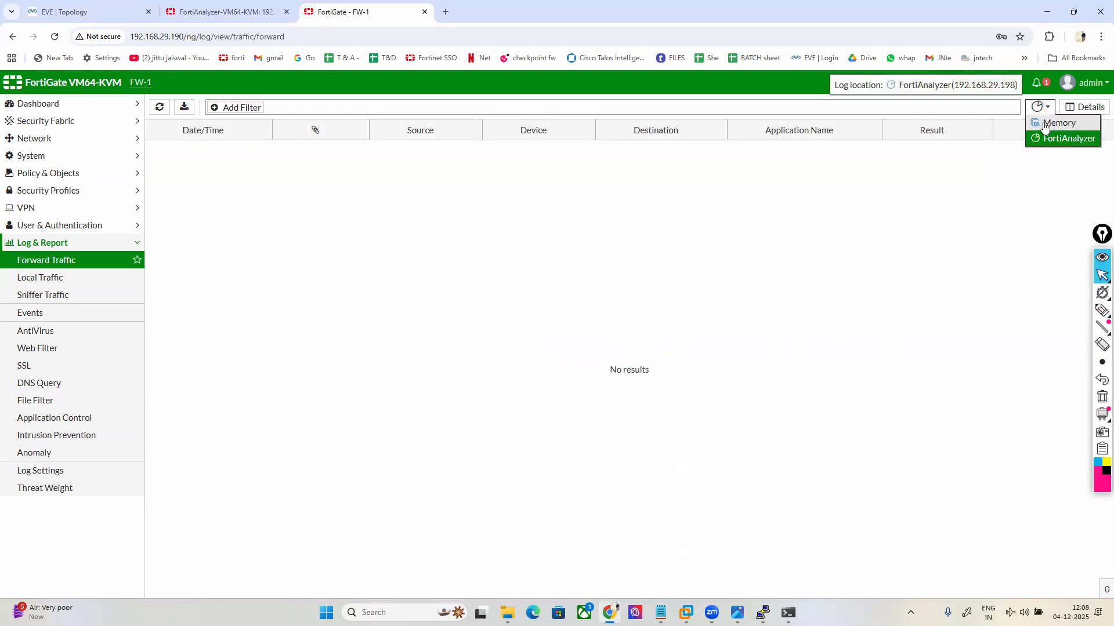
click(1044, 124)
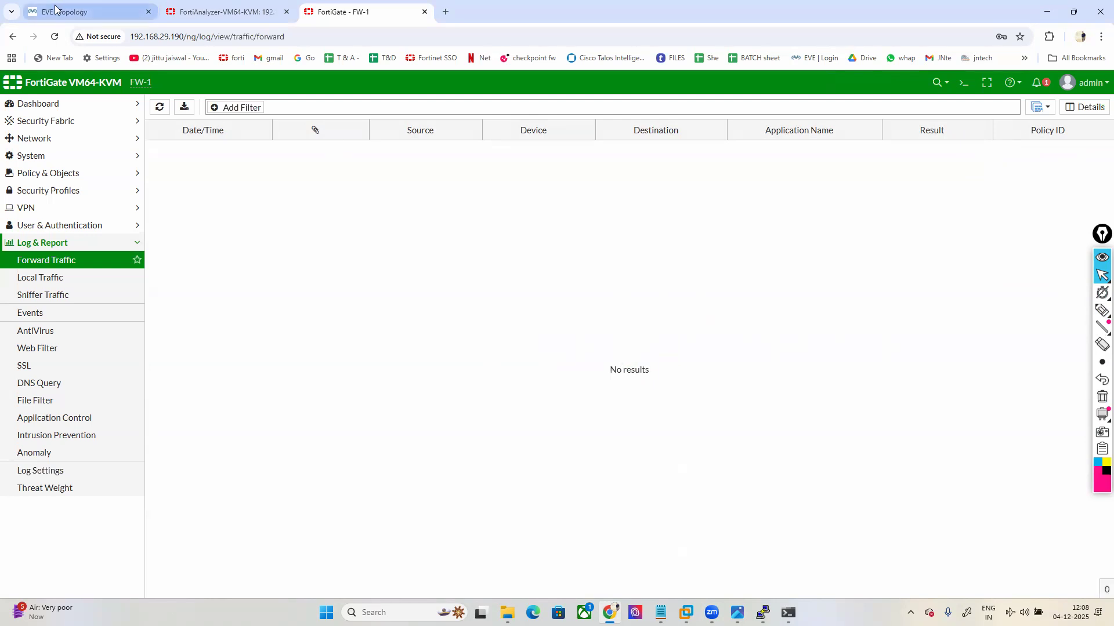
Step: Reload FortiAnalyzer's Device Manager and mark FW1's green Real Time logs status
click(87, 11)
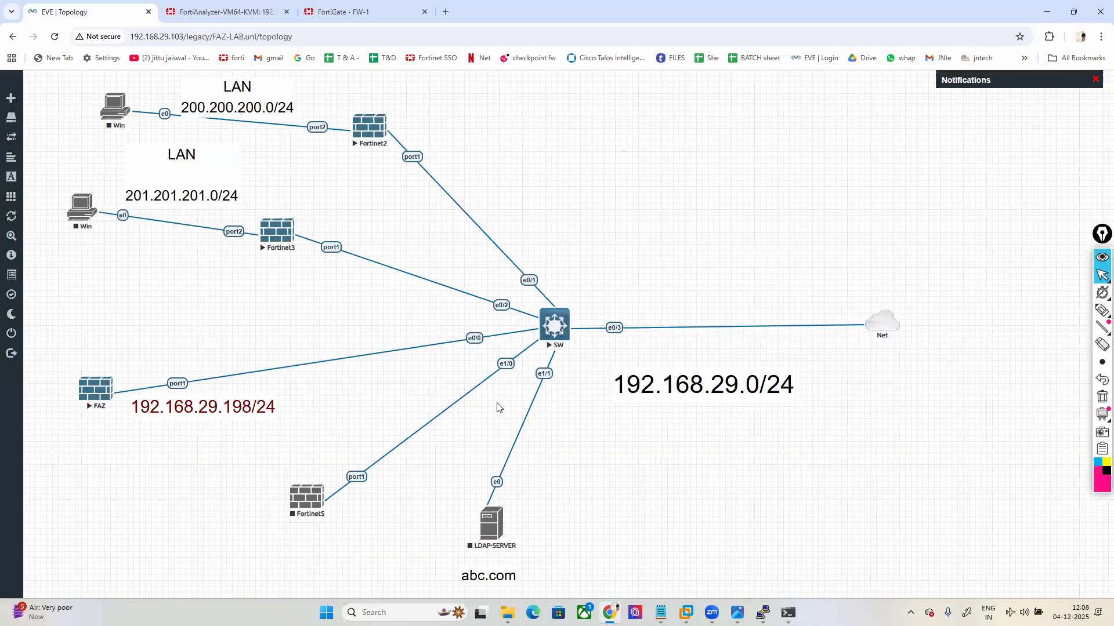
click(241, 17)
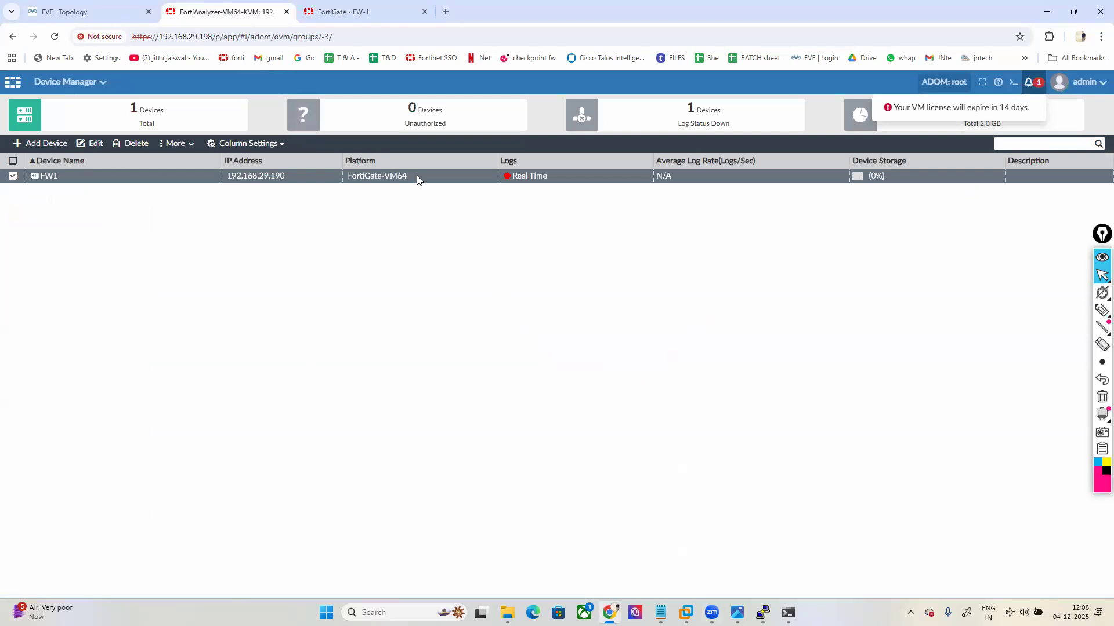
click(54, 37)
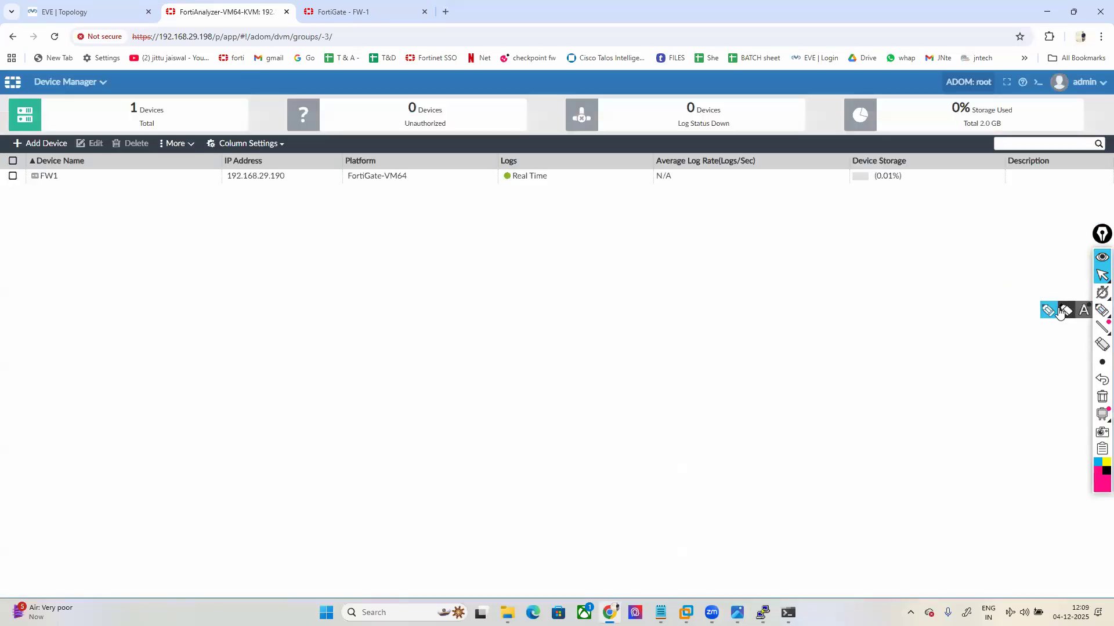
click(1101, 311)
mouse_move(499, 182)
mouse_down()
mouse_move(558, 181)
mouse_move(548, 169)
mouse_move(497, 170)
mouse_move(490, 185)
mouse_move(506, 184)
mouse_up()
click(1102, 275)
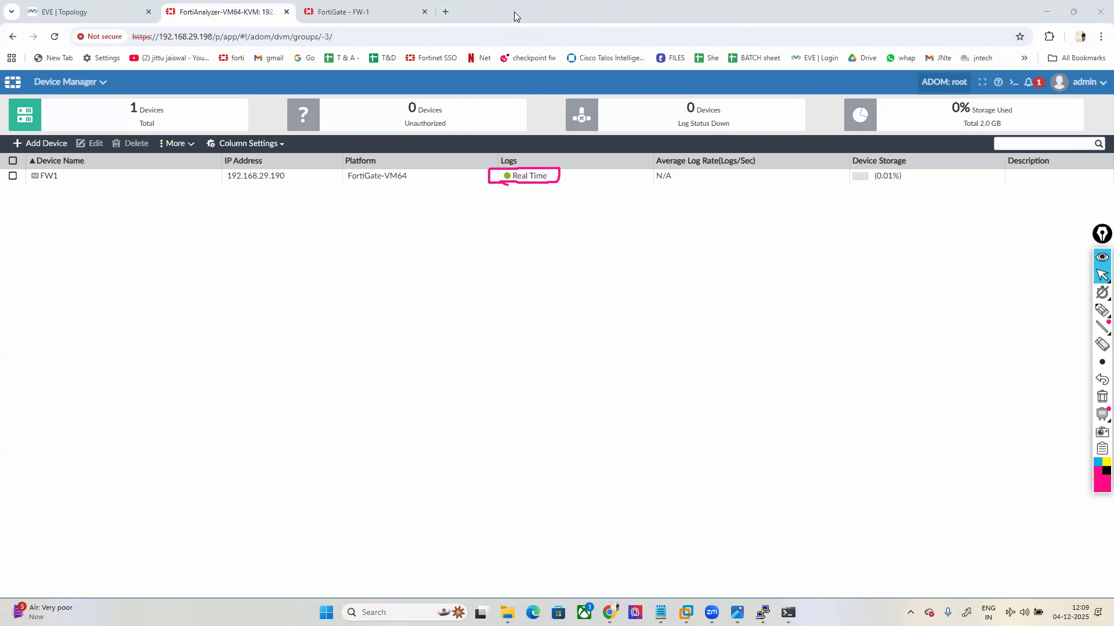
Step: Start Add Device in Device Manager and enter 192.168.29.191 as the IP address
click(40, 143)
click(584, 293)
text(192)
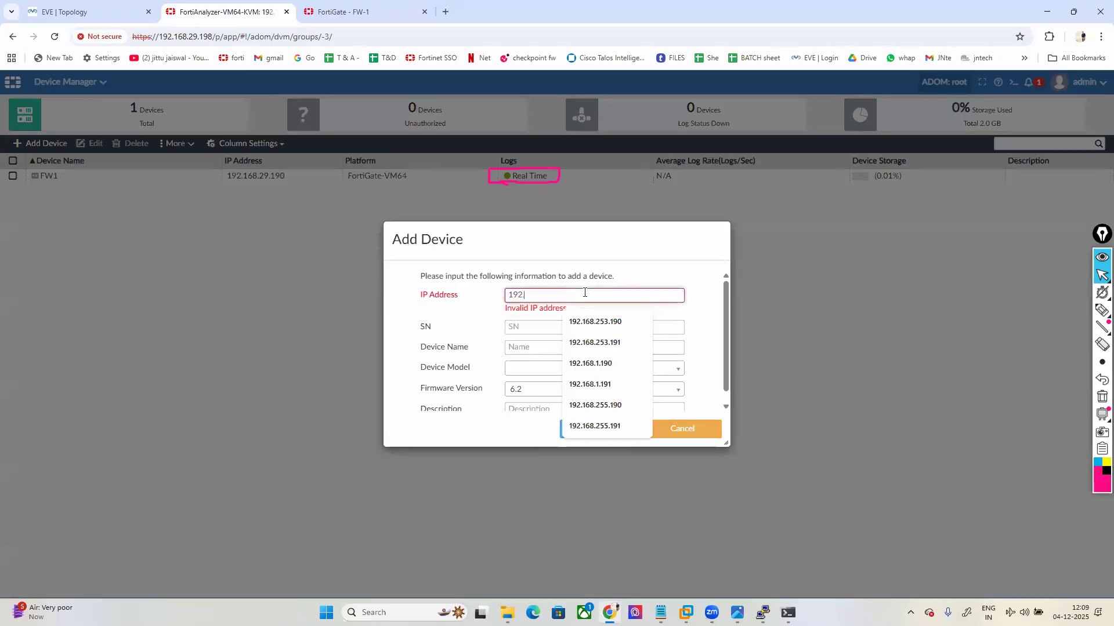
text(.168.29.191)
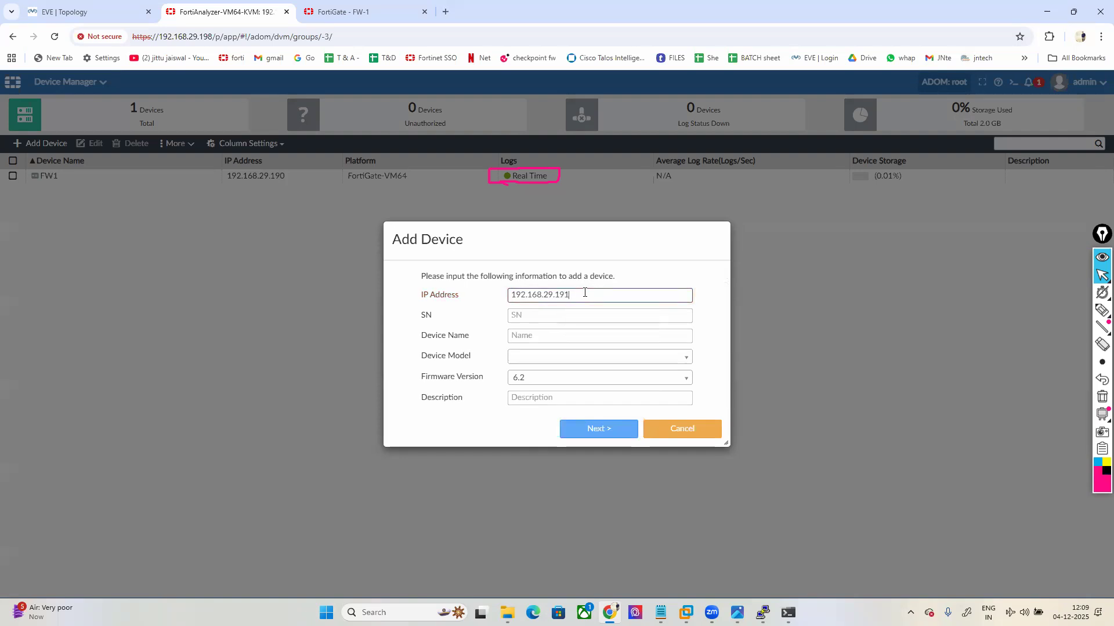
key(Tab)
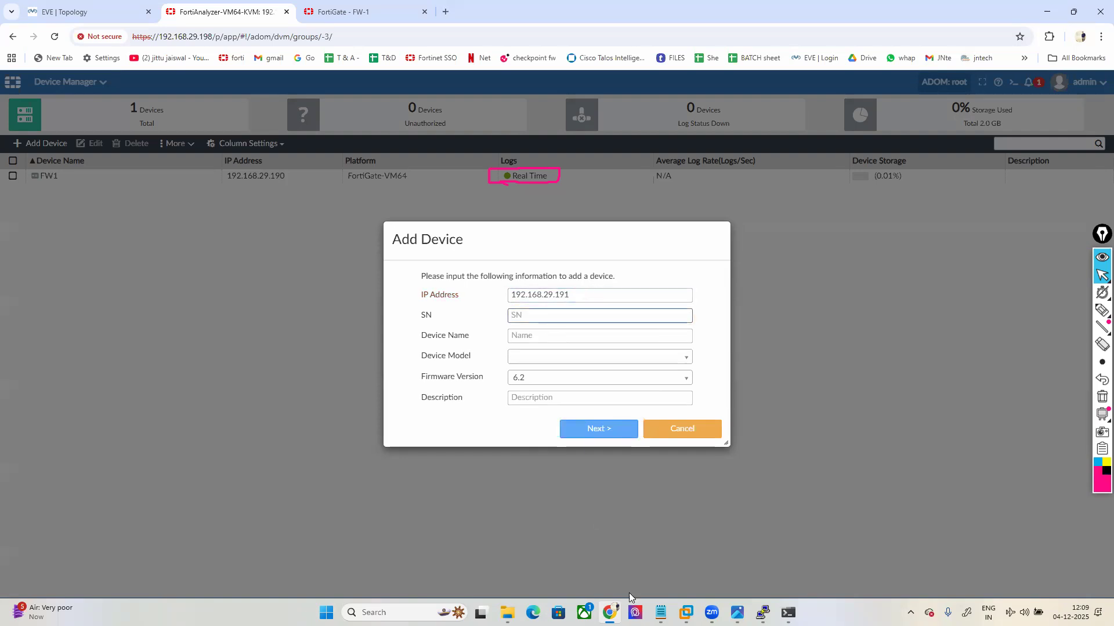
mouse_move(762, 613)
click(853, 545)
Step: Log into FW-2 as admin and copy the Serial-Number from the get system status output
scroll(715, 385, up, 4)
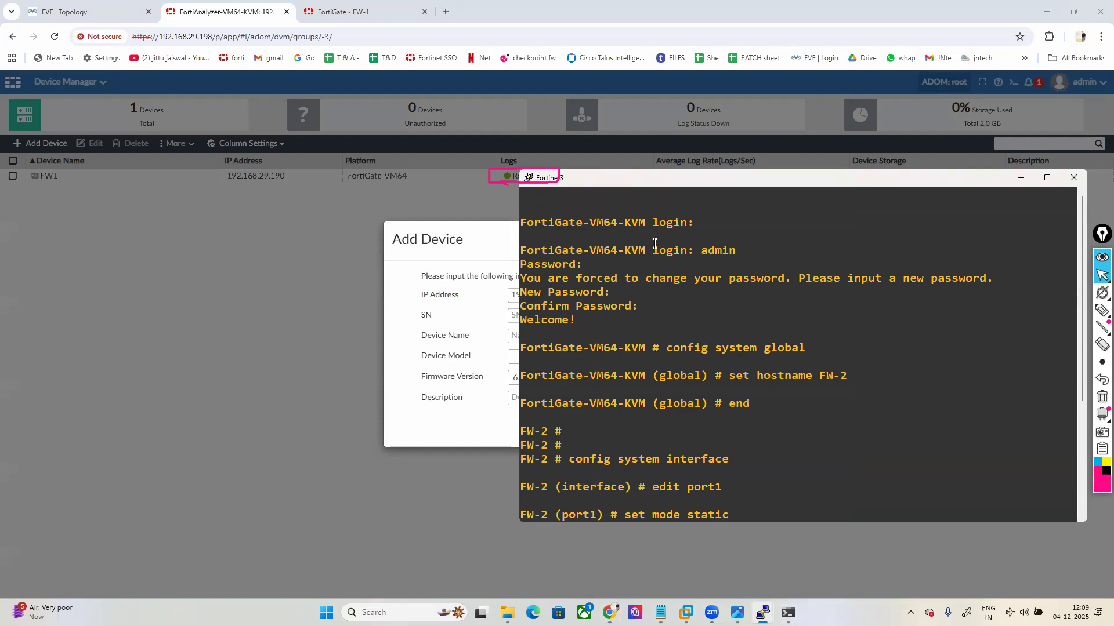
scroll(673, 379, down, 4)
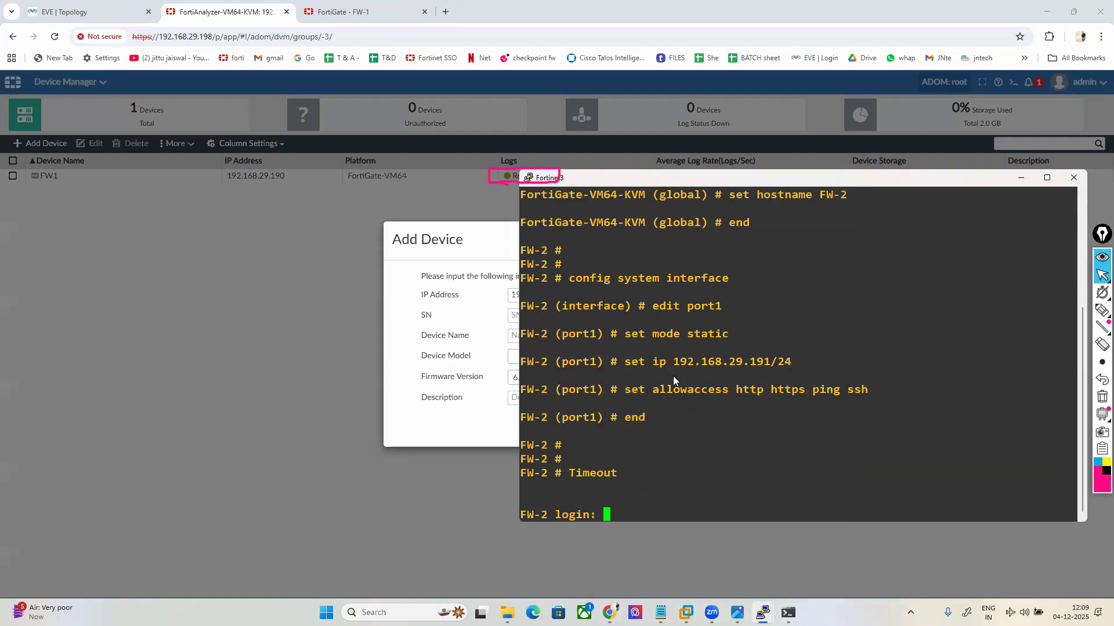
text(admin)
key(Return)
key(Return)
text(g)
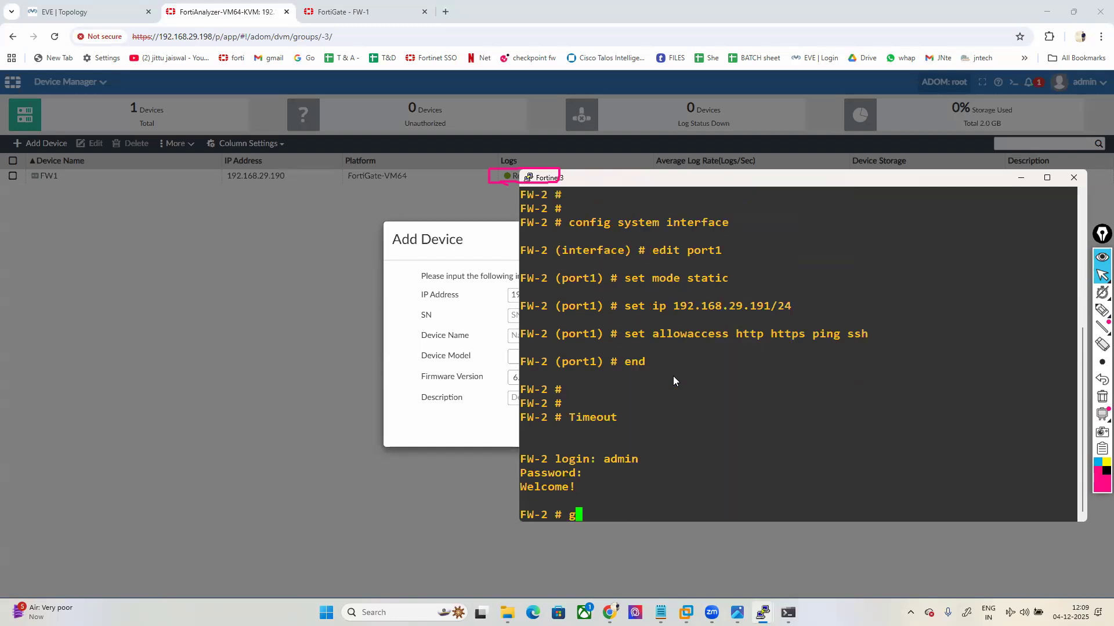
text(et system status)
key(Return)
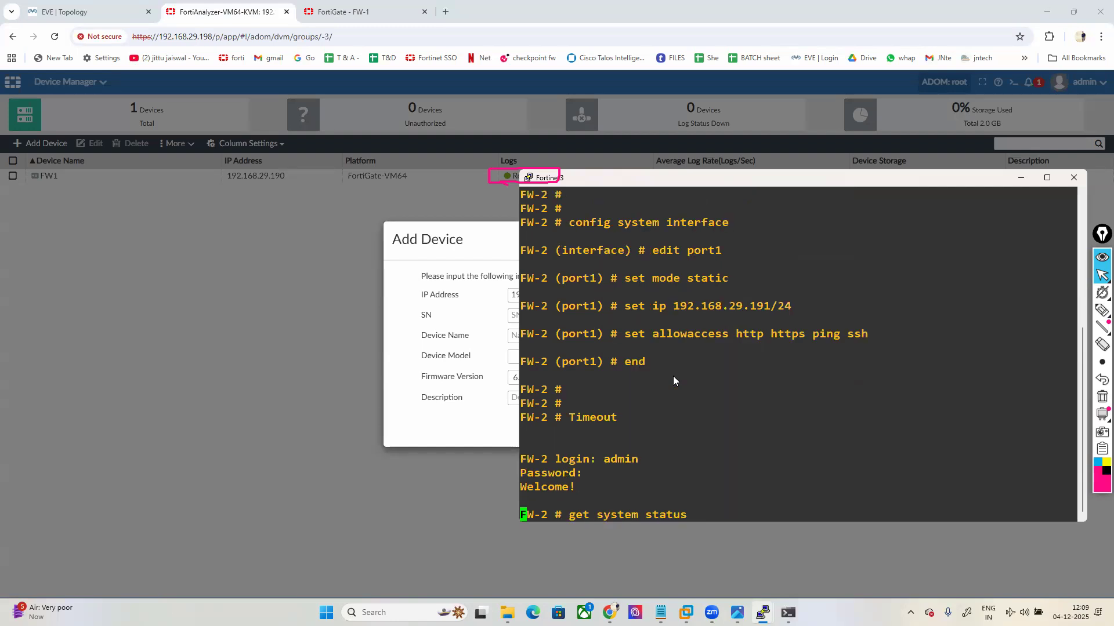
scroll(641, 347, up, 4)
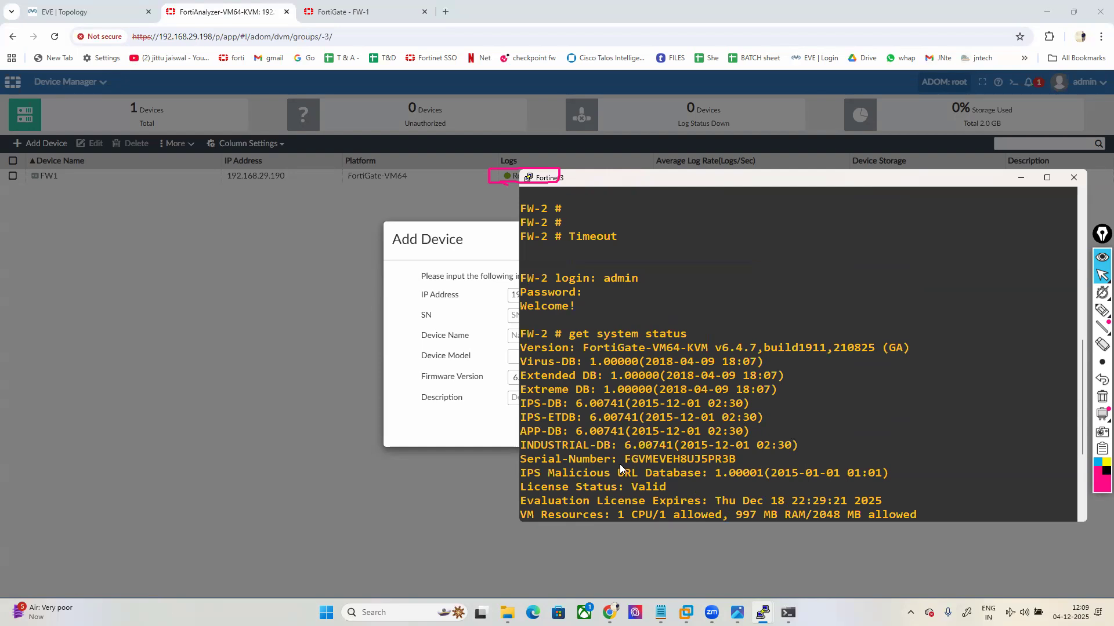
drag(624, 462, 731, 462)
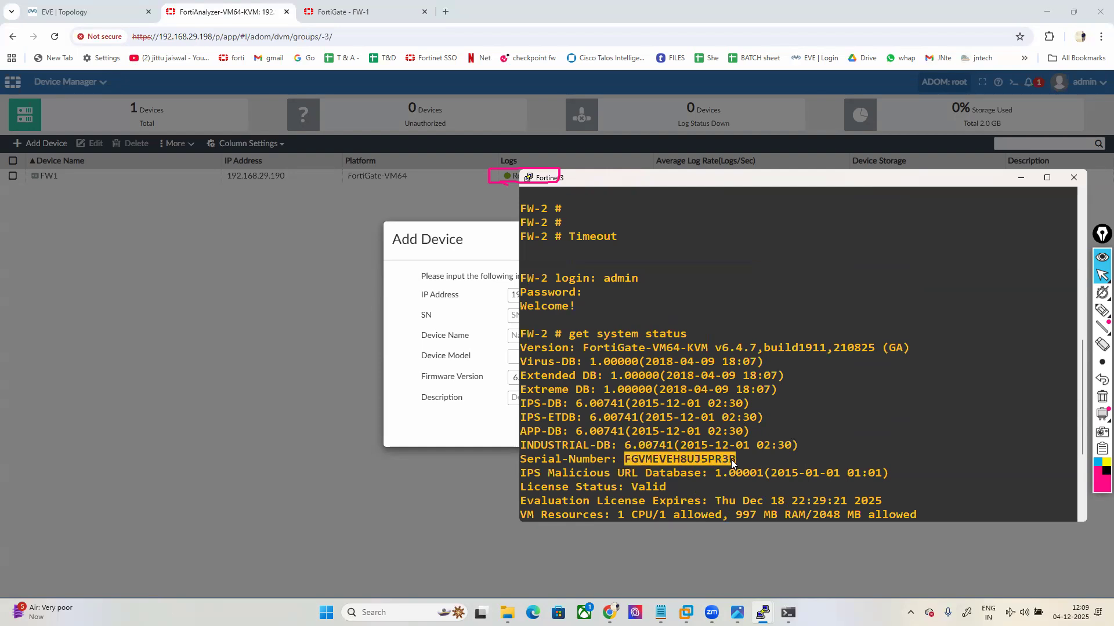
click(531, 316)
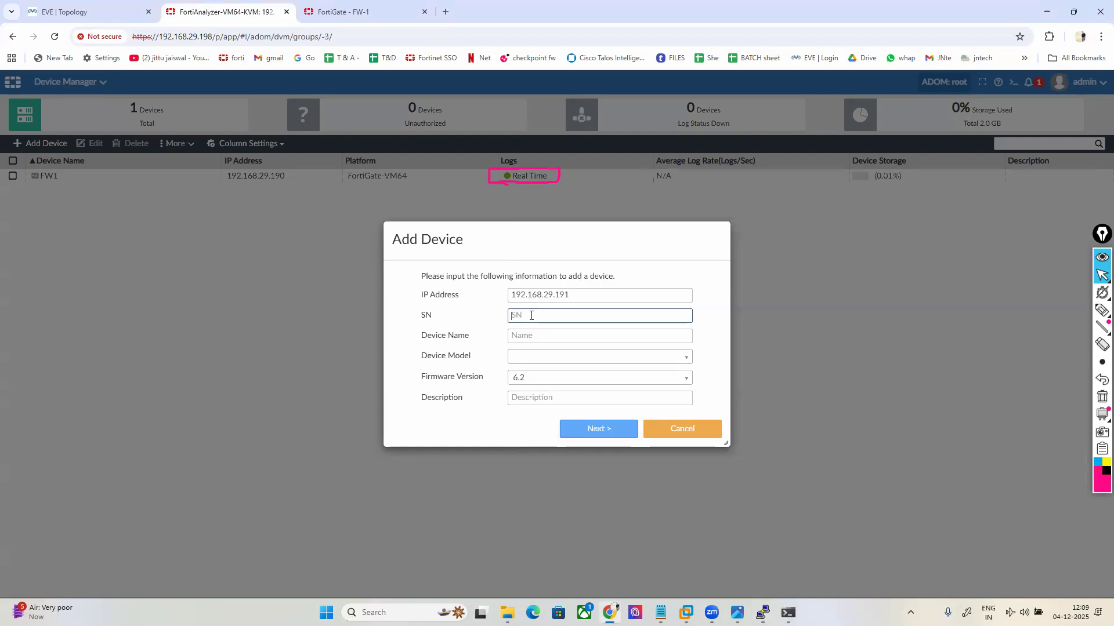
Step: Paste the serial, name the device FW2, finish the wizard, and select FW2 in the list
key(ctrl+v)
click(529, 336)
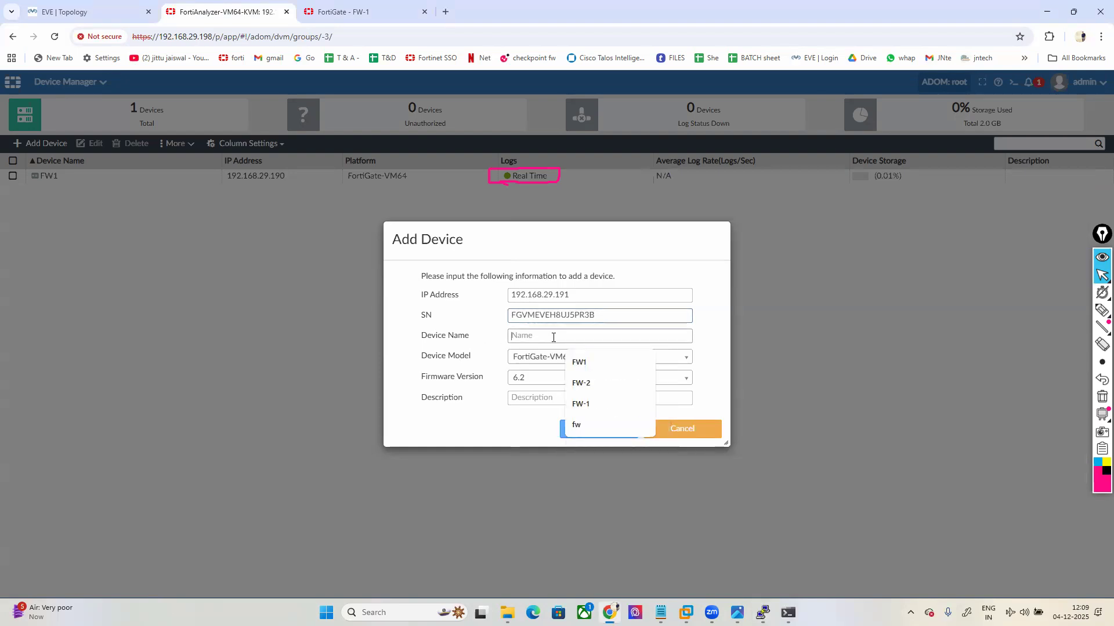
text(FW2)
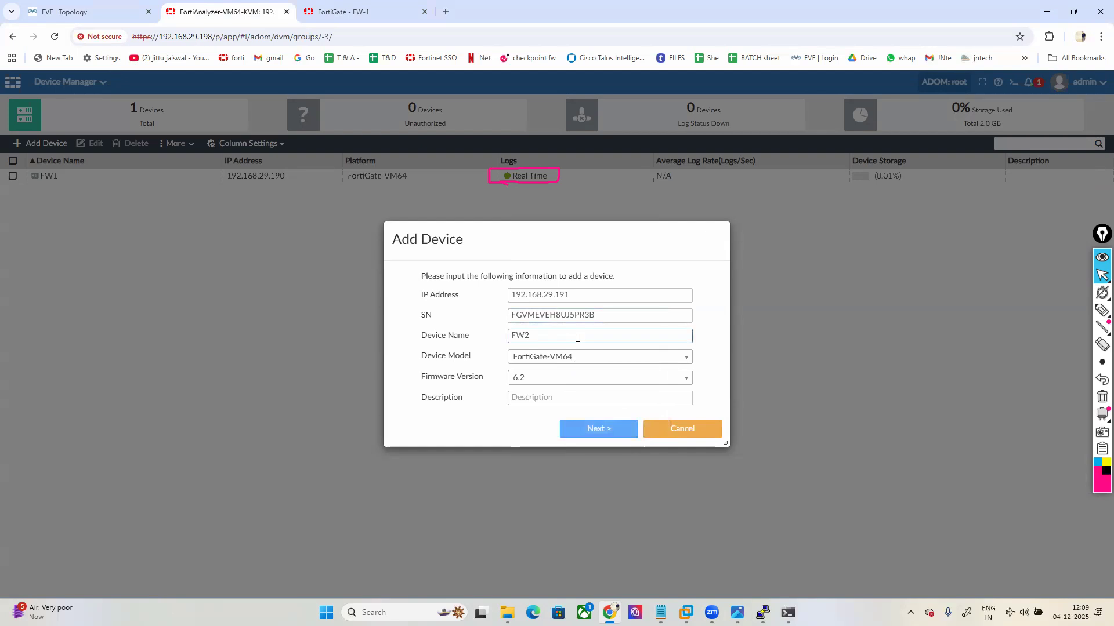
click(592, 432)
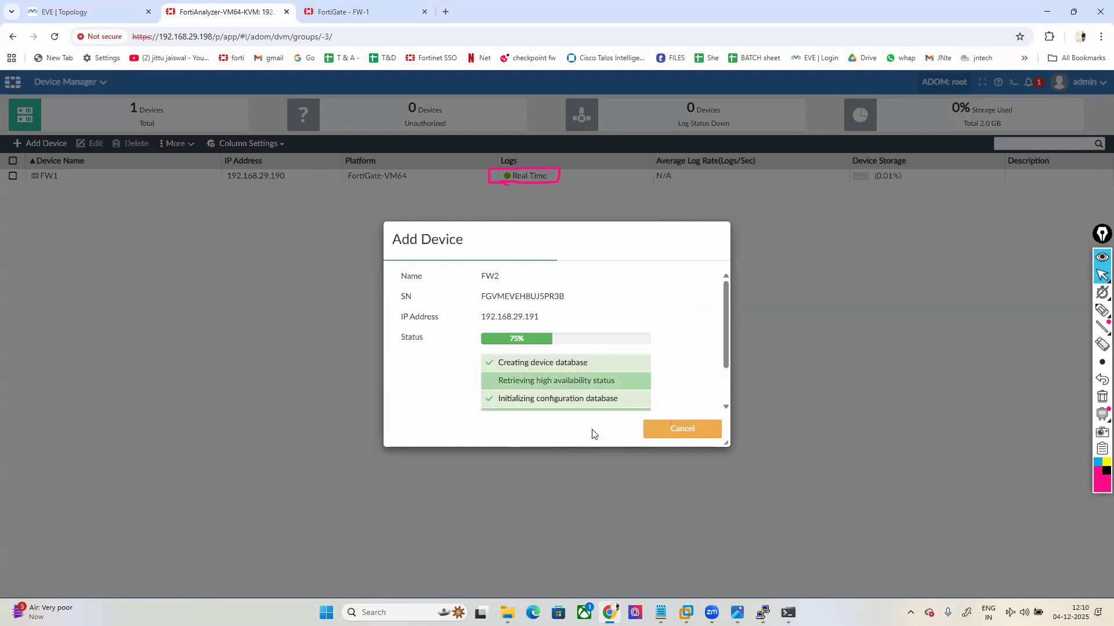
click(666, 429)
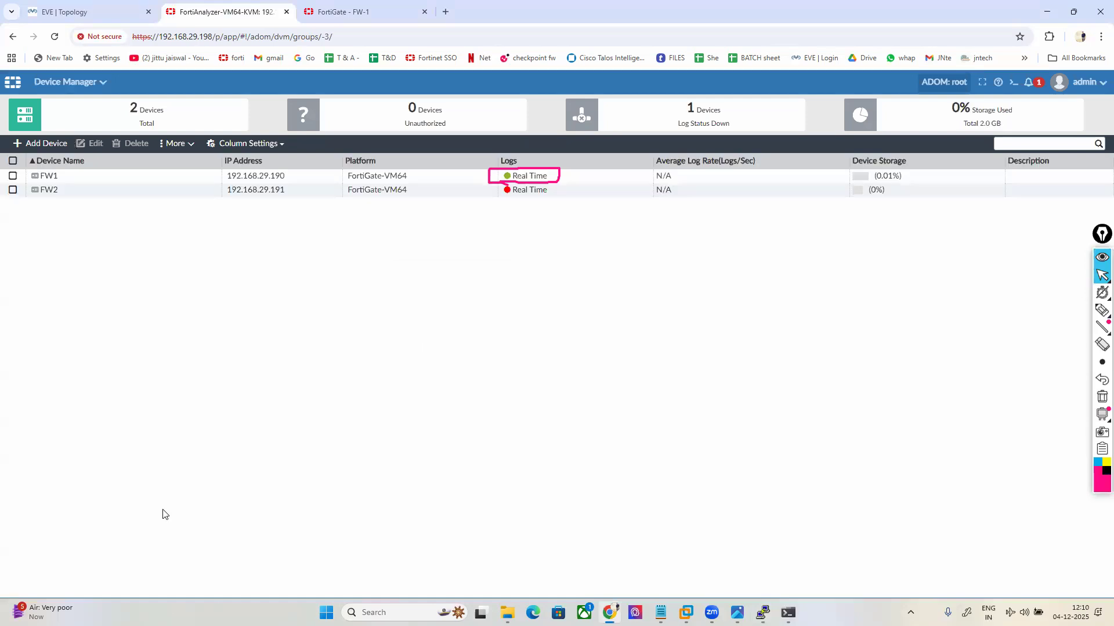
click(91, 192)
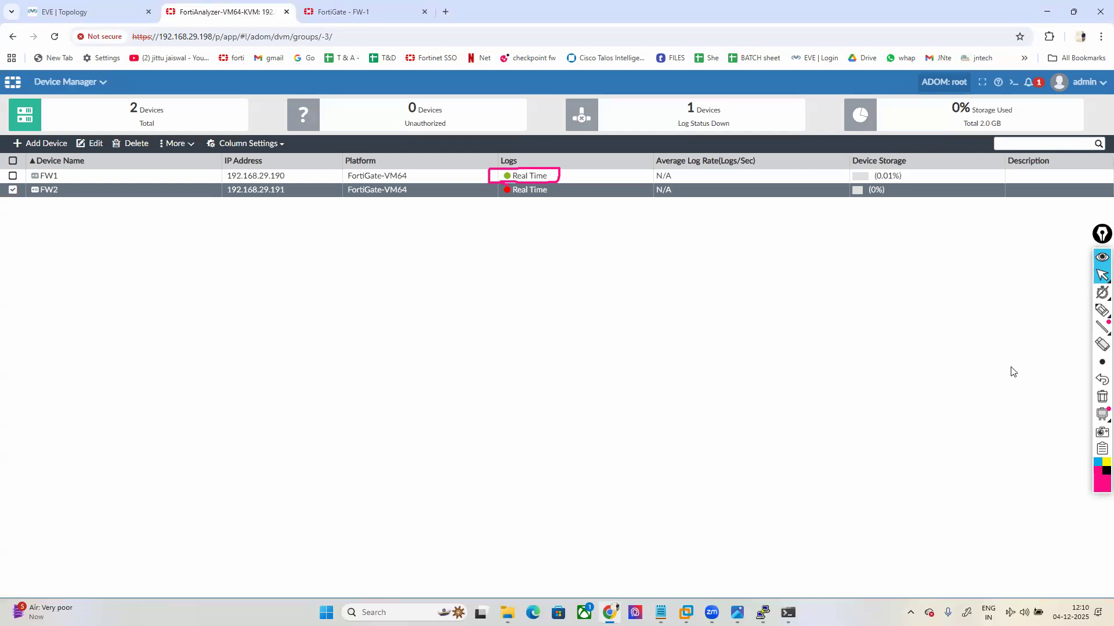
click(1092, 287)
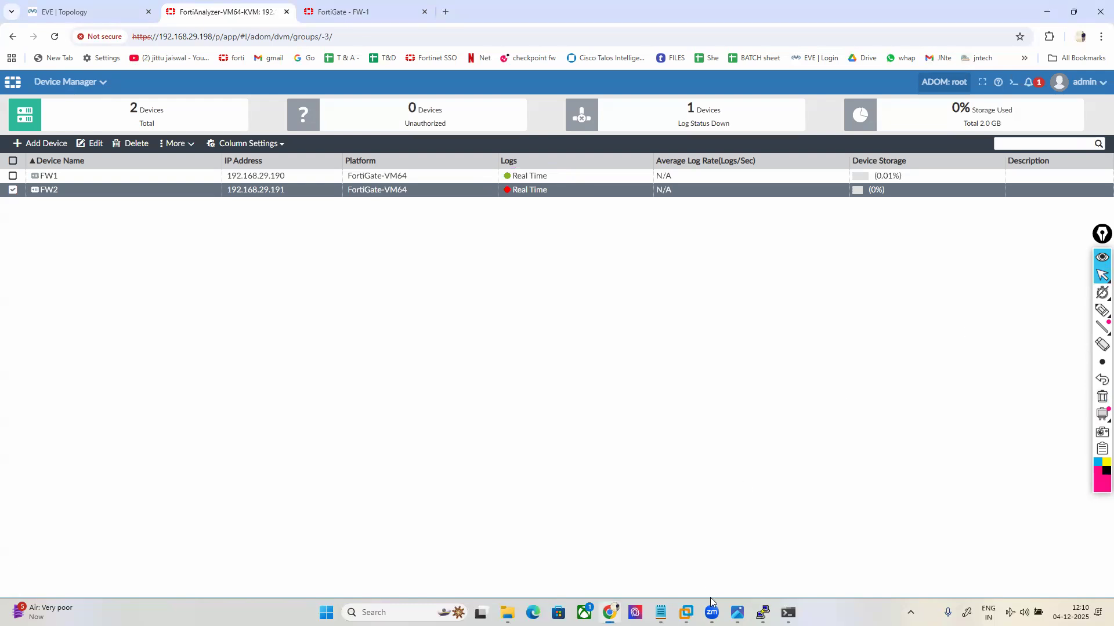
Step: On FW-2, enter config log fortianalyzer setting and set status enable
mouse_move(763, 613)
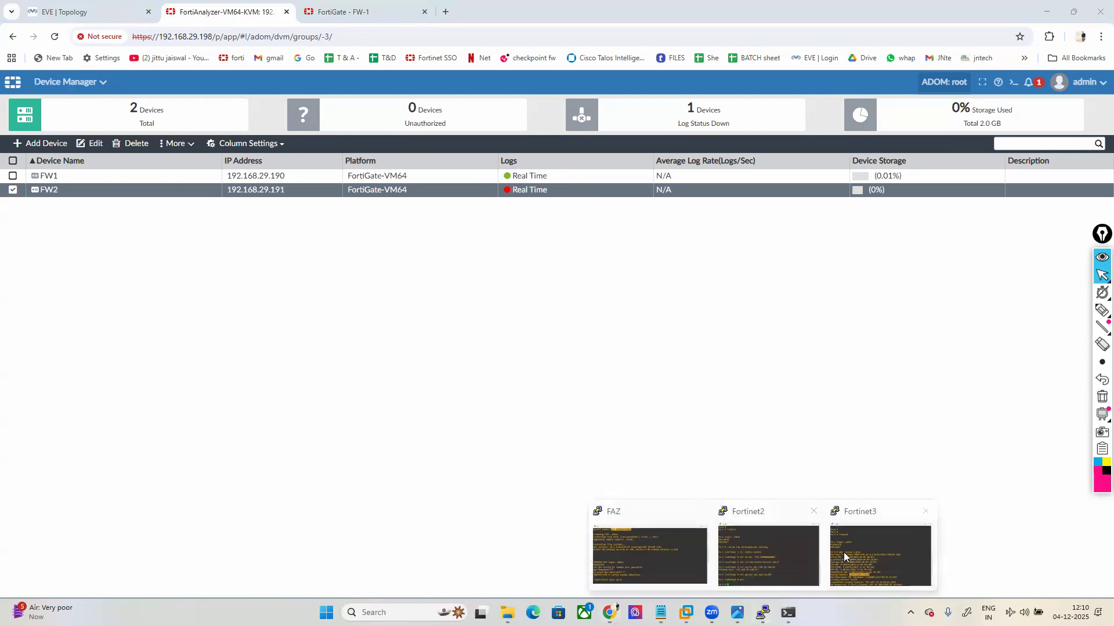
click(872, 554)
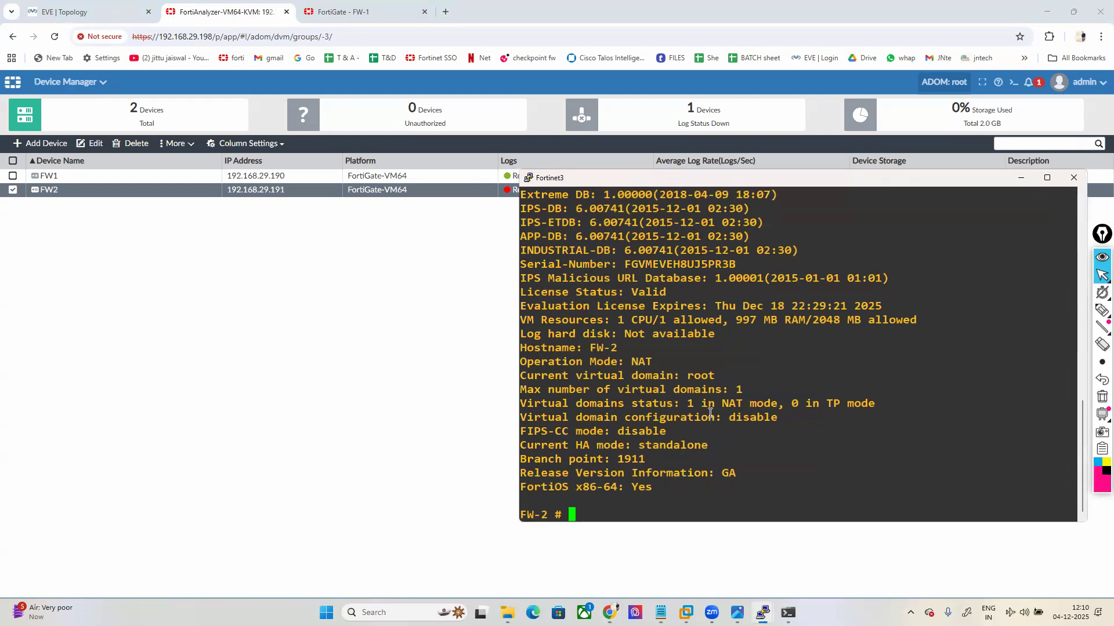
text(config log go)
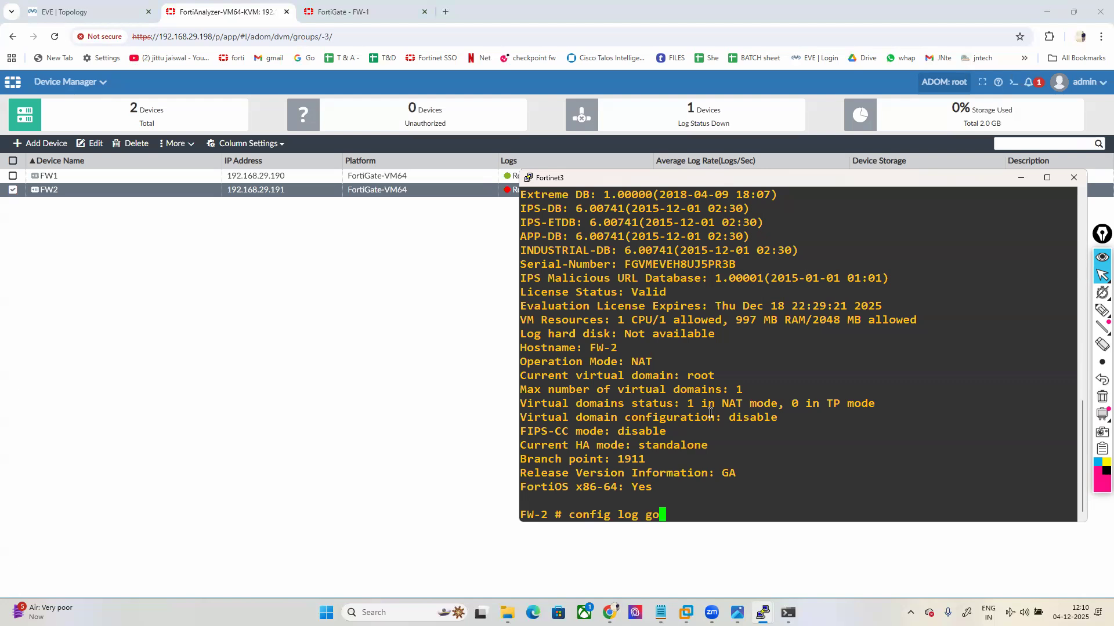
key(BackSpace)
text(fortianalyzer setting)
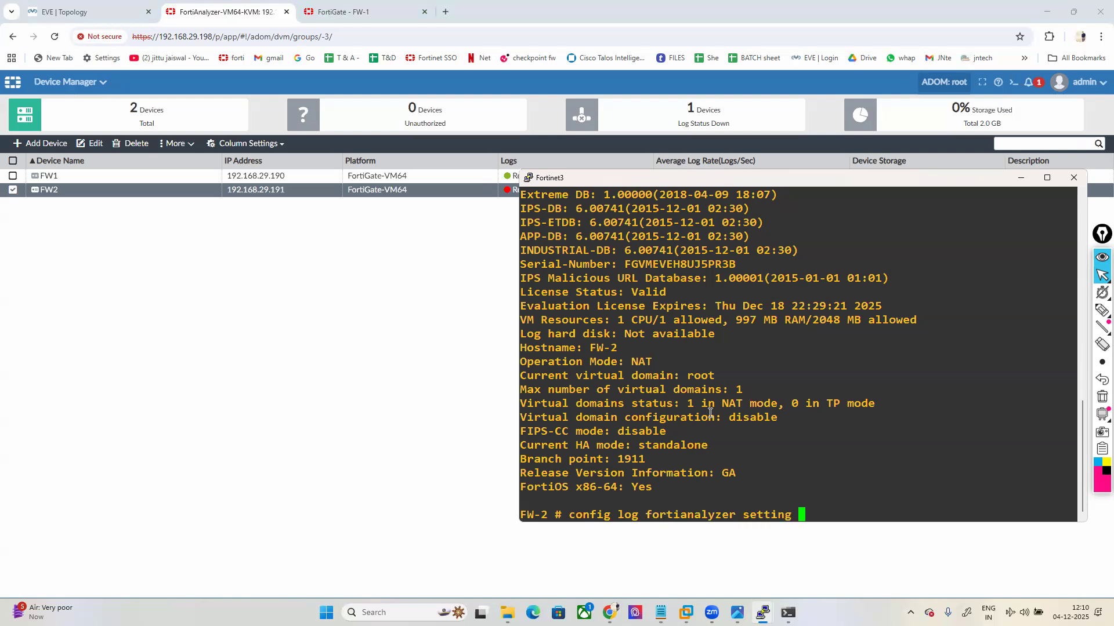
key(Return)
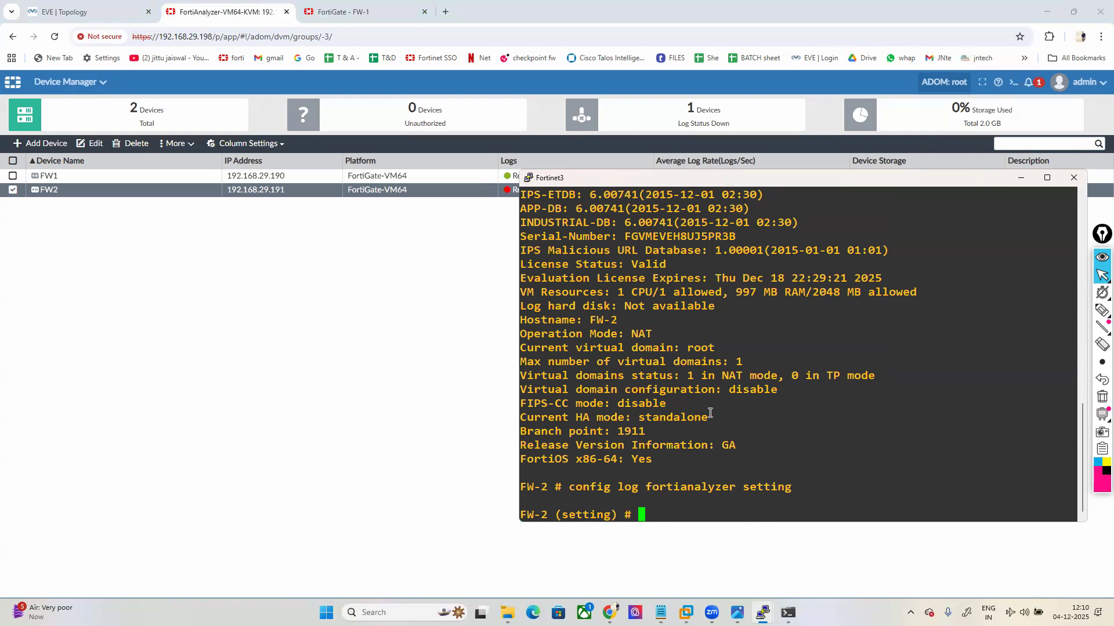
text(set status enable)
key(Return)
text(set serial )
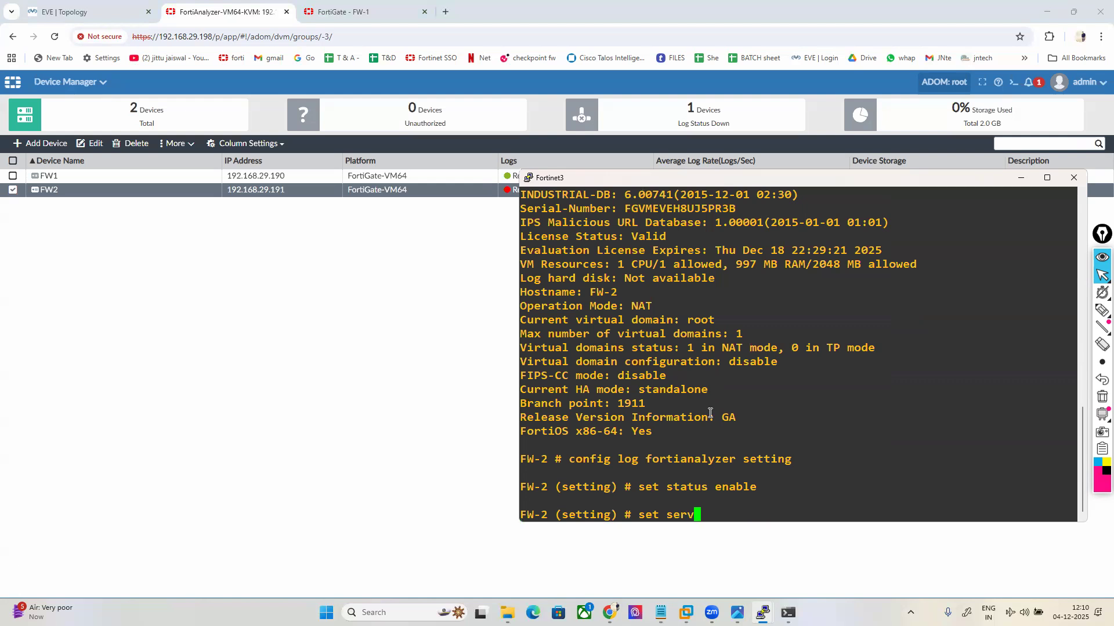
text("")
key(Left)
mouse_move(762, 612)
click(622, 546)
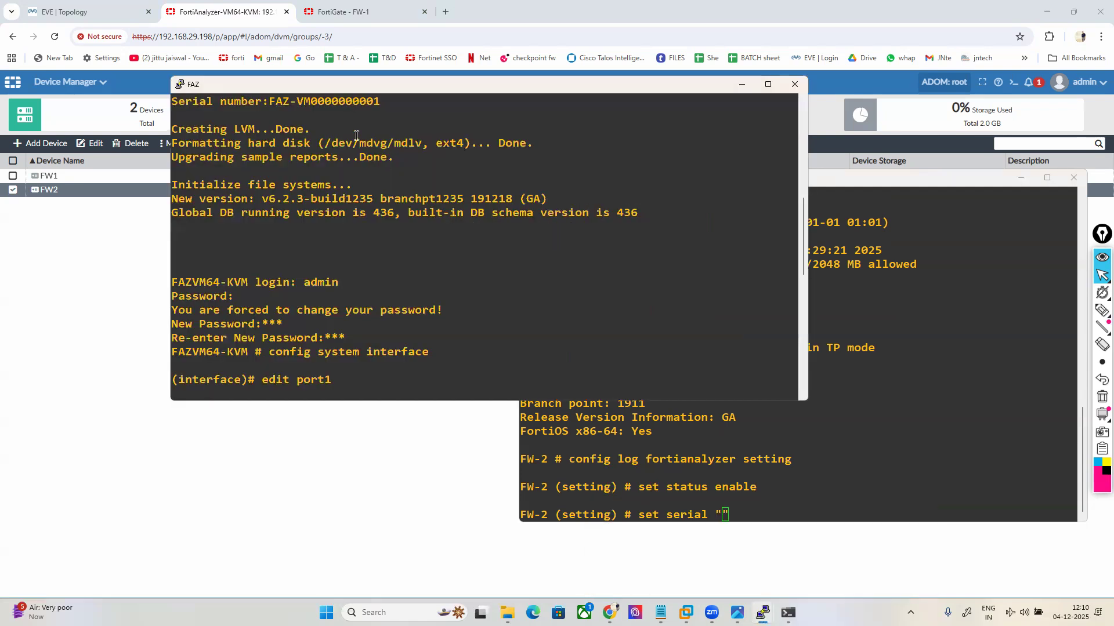
drag(274, 101, 376, 100)
key(super+c)
click(812, 377)
right_click(749, 470)
key(Return)
Step: Set ssl-min-proto-version SSLv3 and server 192.168.29.198, then commit with end
text(set )
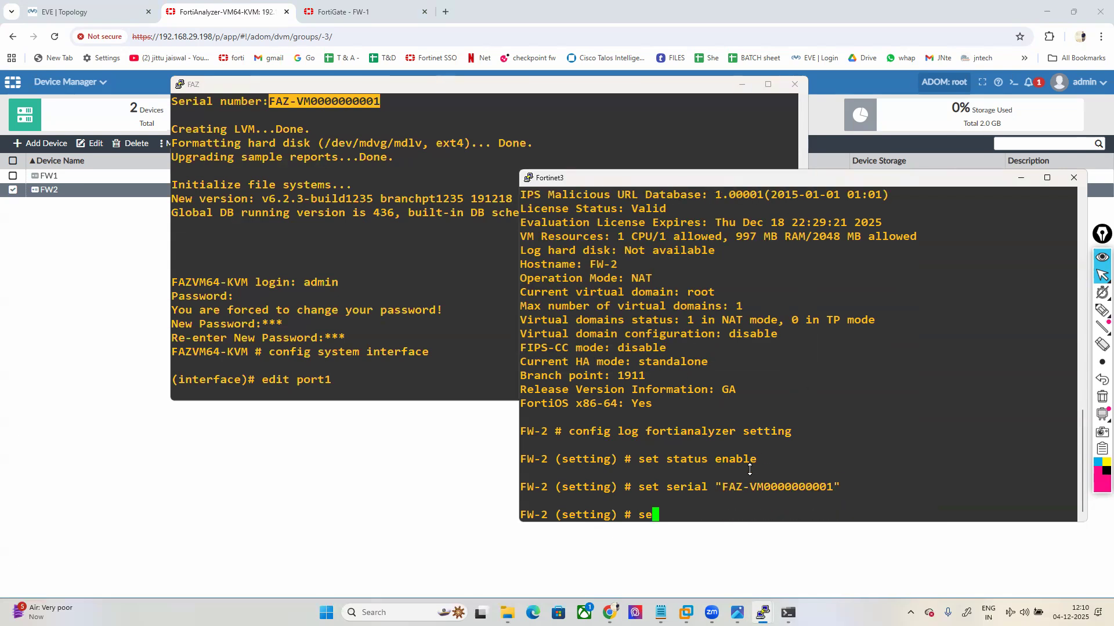
text(ssl-min-proto-version )
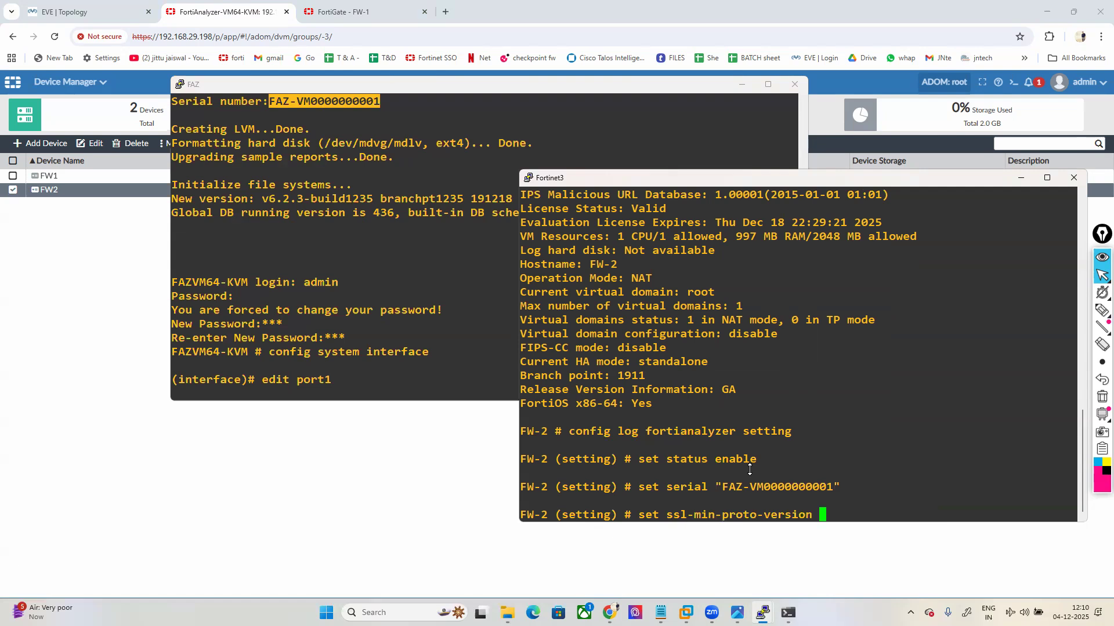
text(SSLv3)
key(Return)
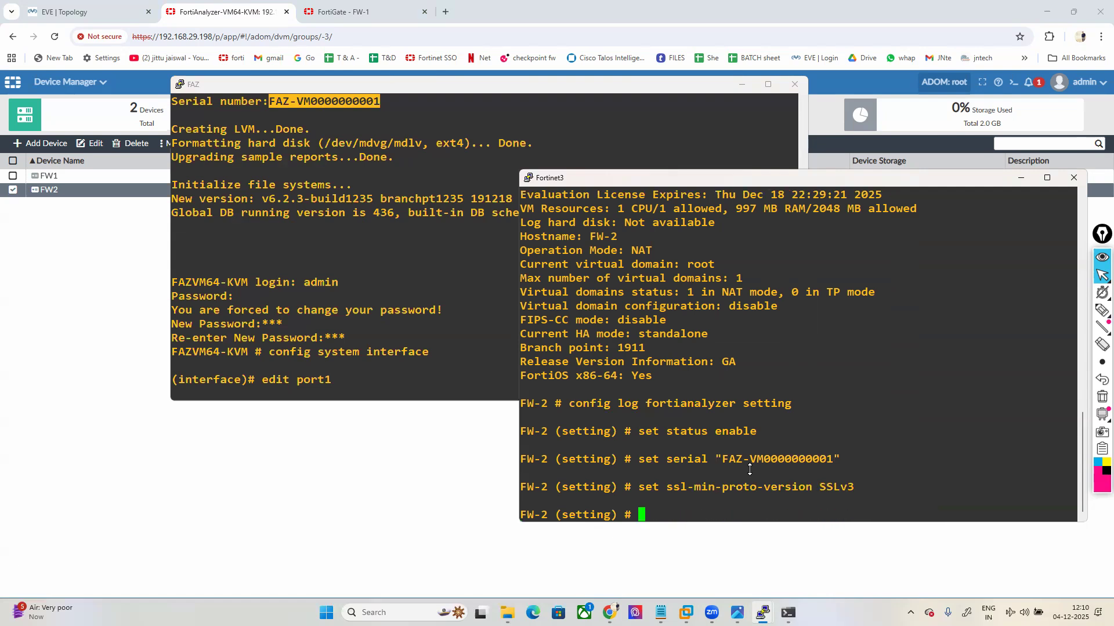
text(set)
text(server 192.168.29.198)
key(Return)
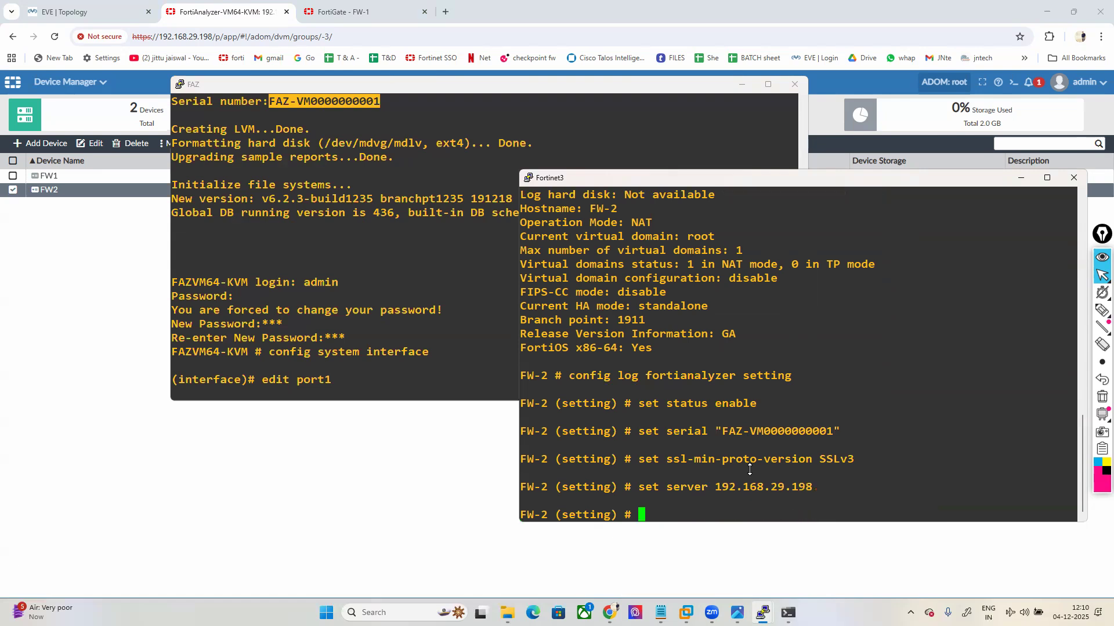
click(661, 613)
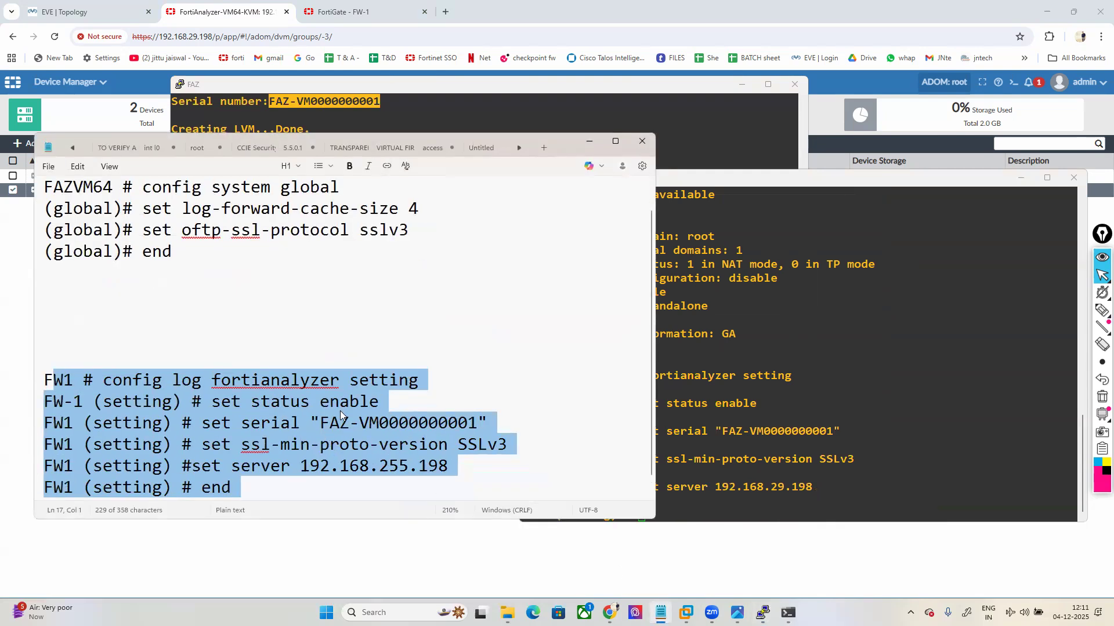
click(845, 445)
text(end)
key(Return)
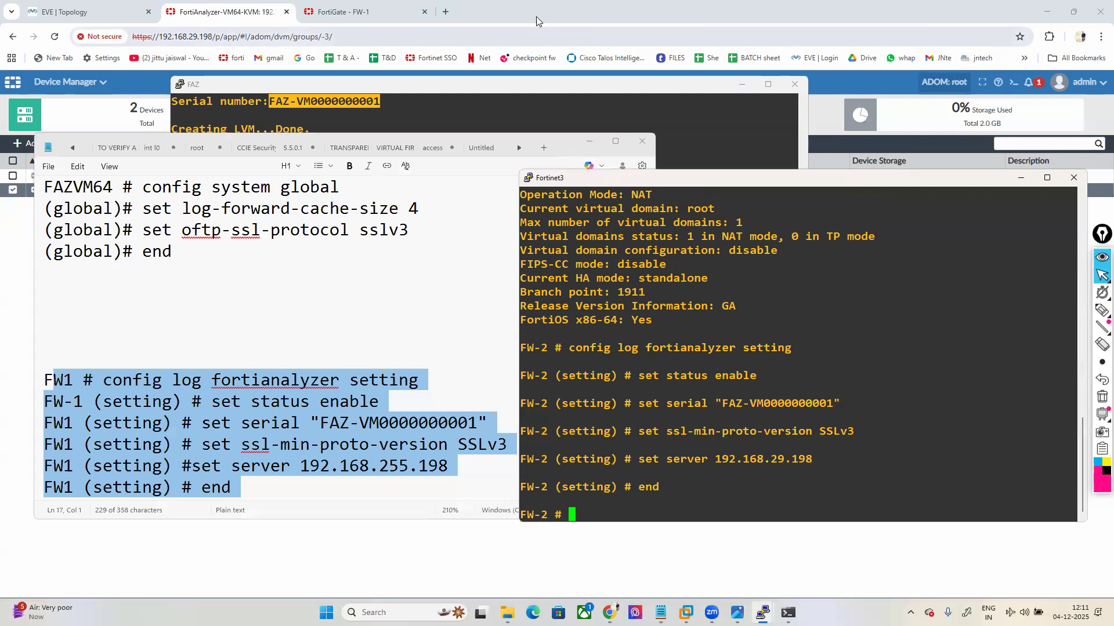
click(446, 12)
Step: Log in as admin to FW-2's web interface at 192.168.29.191, skipping setup and firmware notices
text(192)
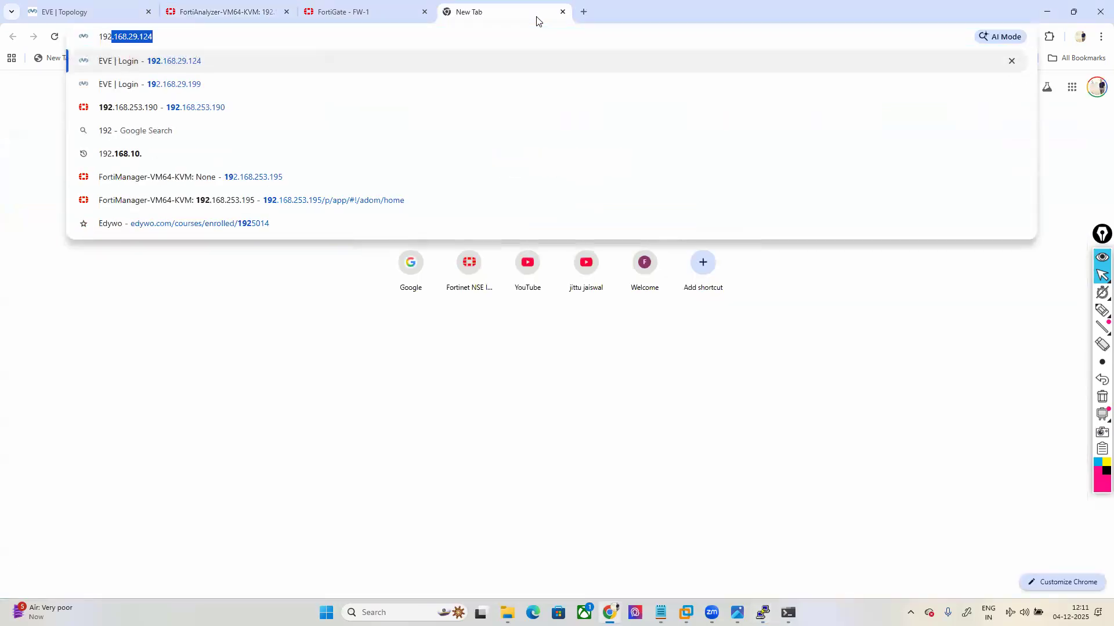
text(.168.29.1)
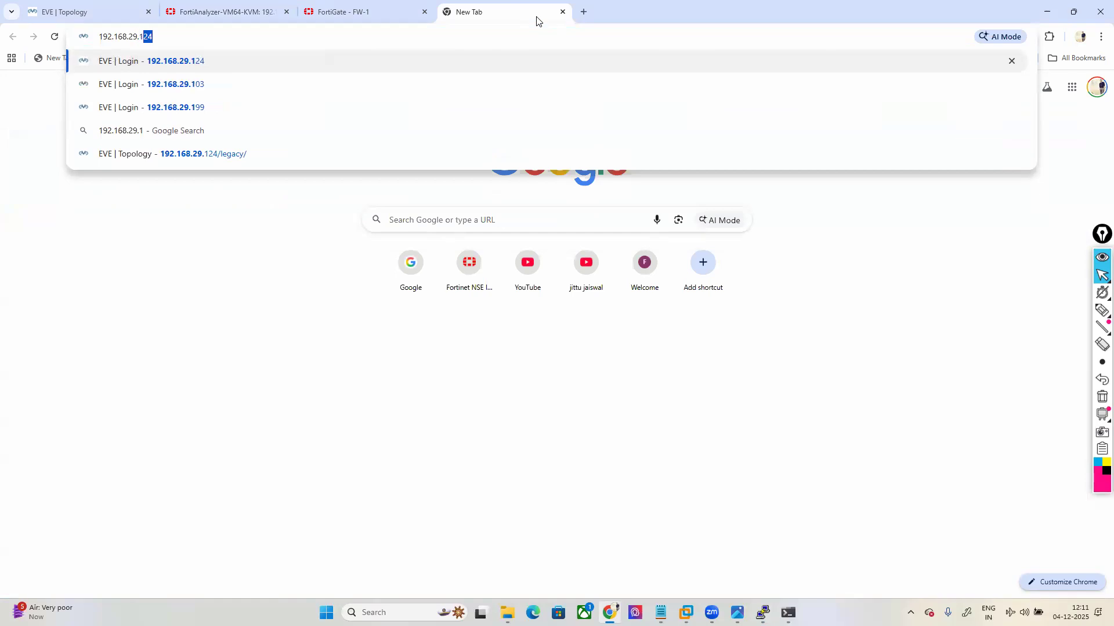
text(91)
key(Return)
text(admin)
key(Tab)
text(•••)
key(Return)
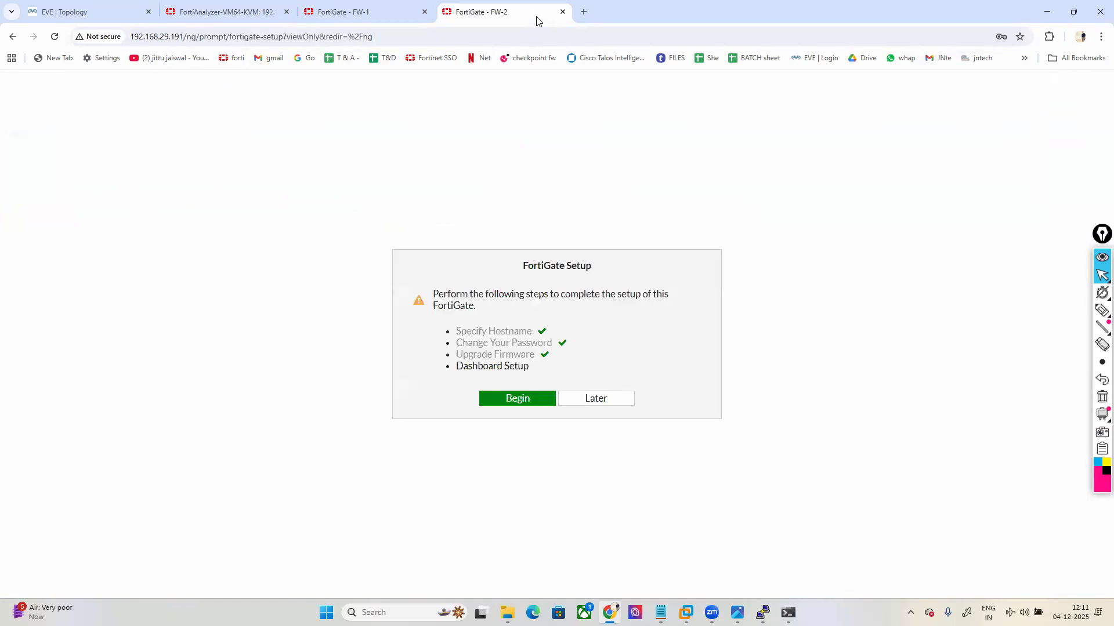
click(598, 398)
click(607, 500)
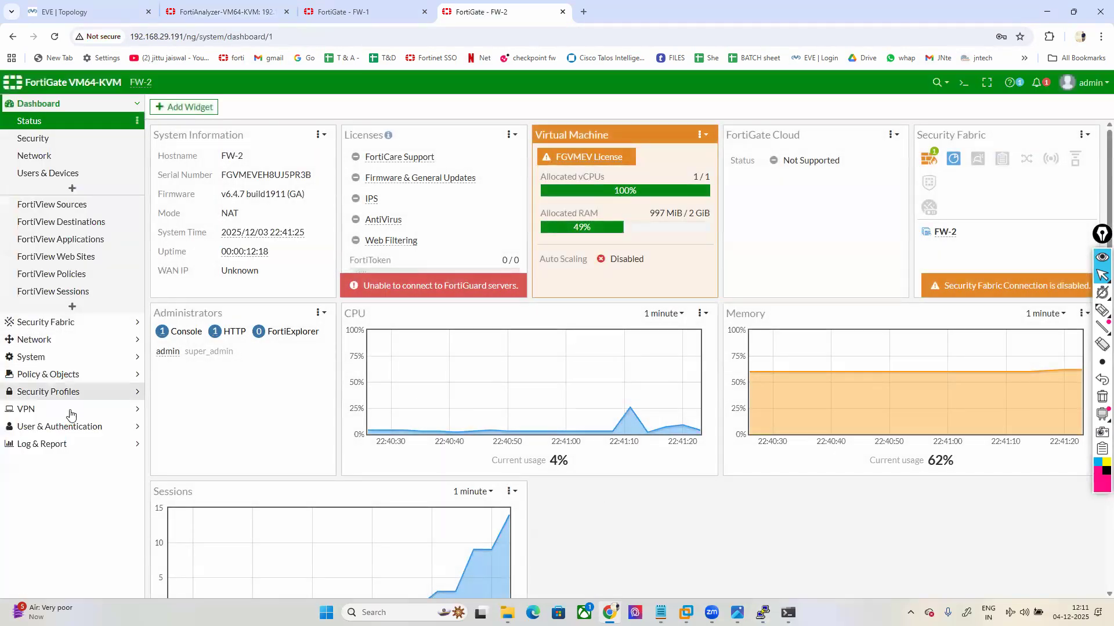
Step: Open Log & Report > Log Settings showing FortiAnalyzer 192.168.29.198 connected
click(47, 444)
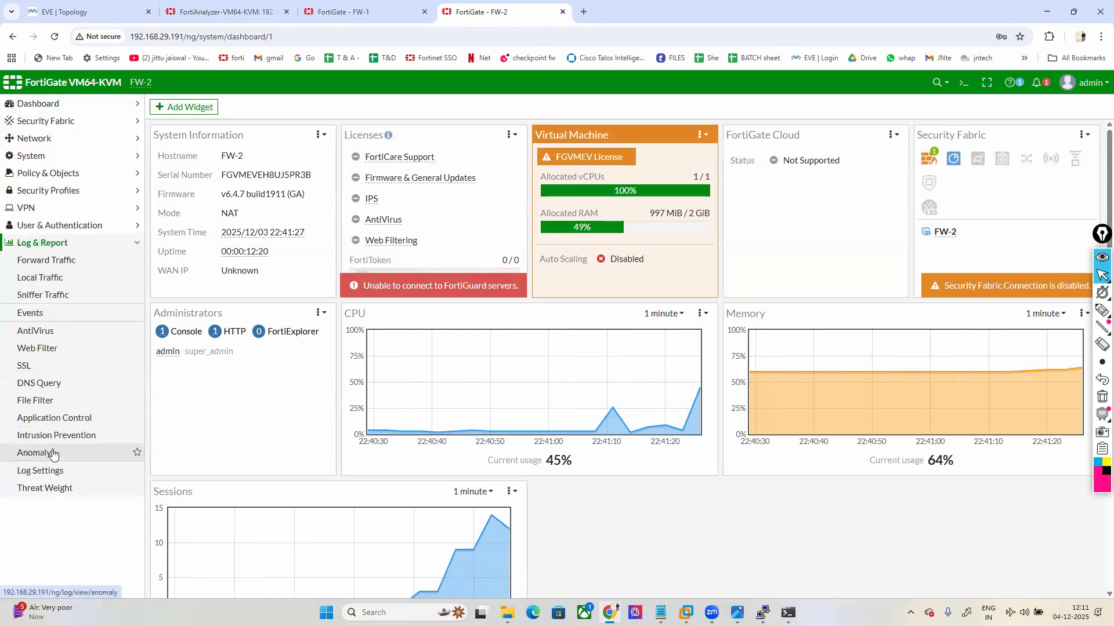
click(50, 470)
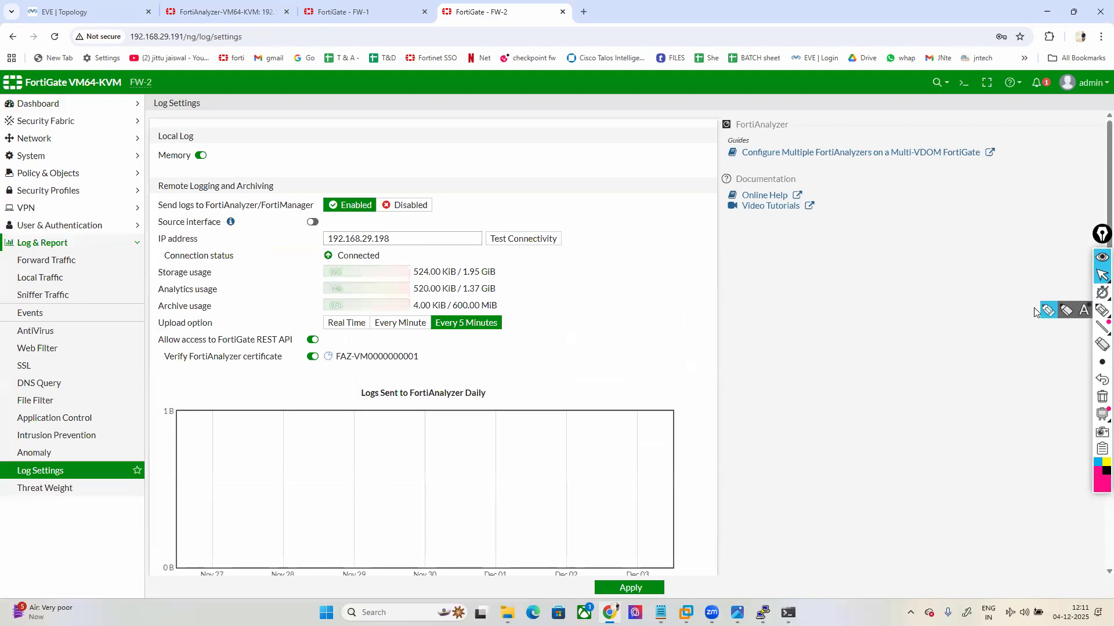
click(1047, 311)
mouse_move(485, 392)
mouse_down()
mouse_move(613, 273)
mouse_move(478, 148)
mouse_move(265, 181)
mouse_move(282, 400)
mouse_move(367, 385)
mouse_up()
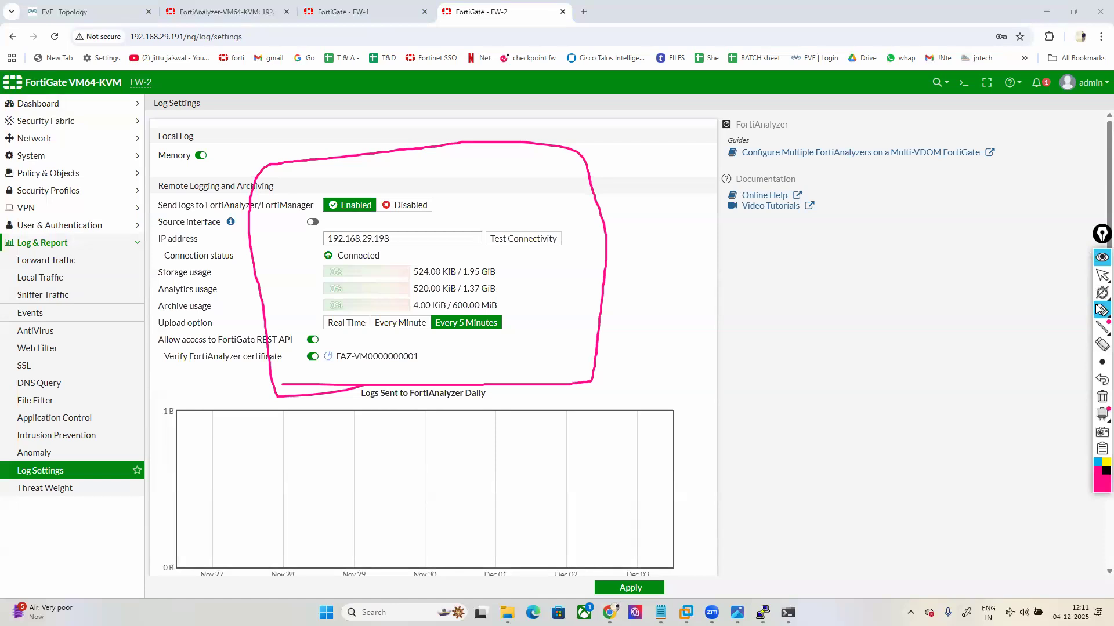
click(1101, 277)
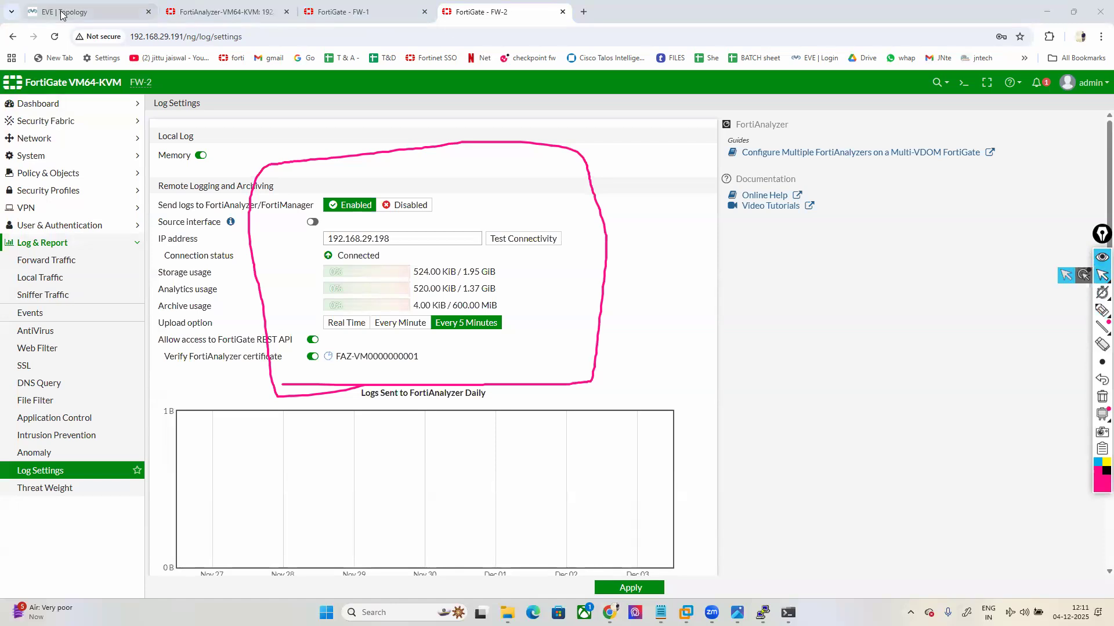
click(93, 11)
Step: Verify FW2 shows Real Time logs alongside FW1 in Device Manager, then return to EVE
click(201, 11)
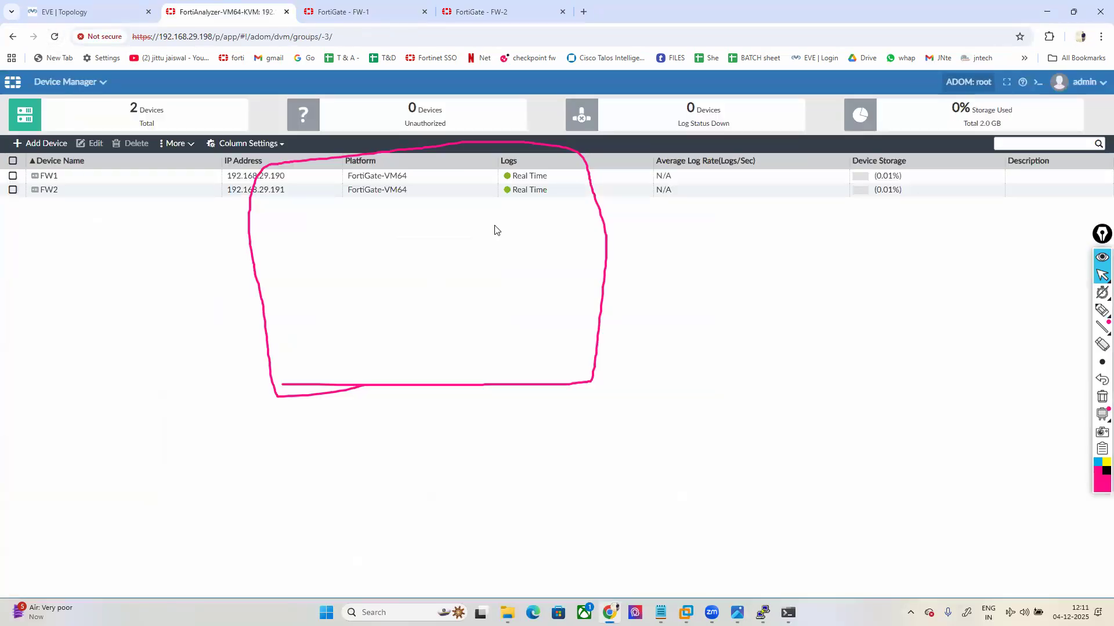
click(510, 191)
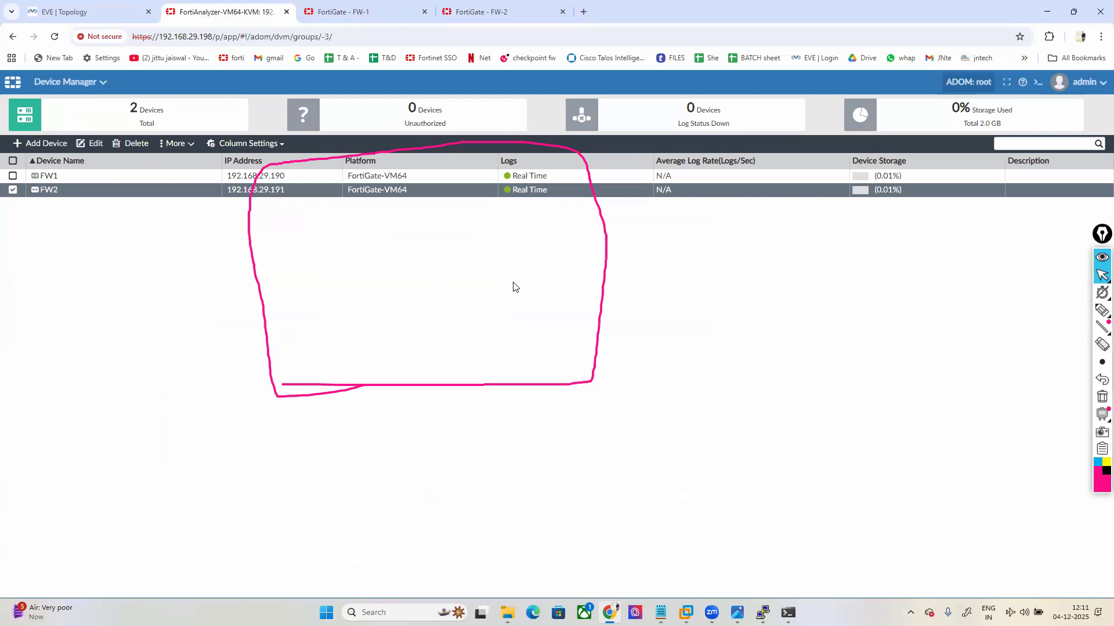
click(1102, 397)
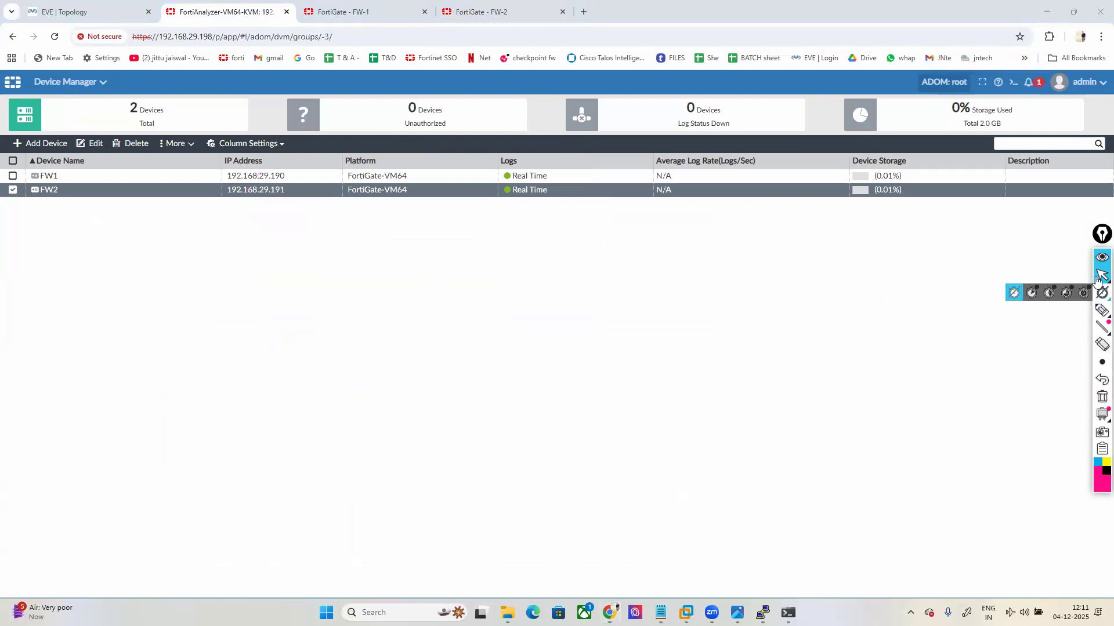
click(87, 12)
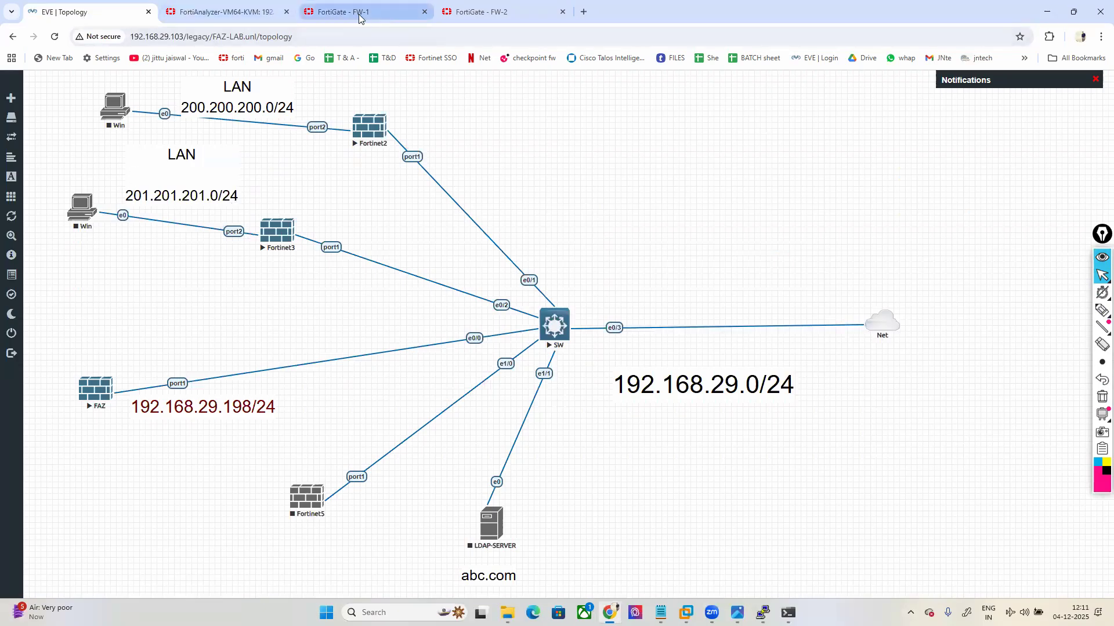
click(119, 107)
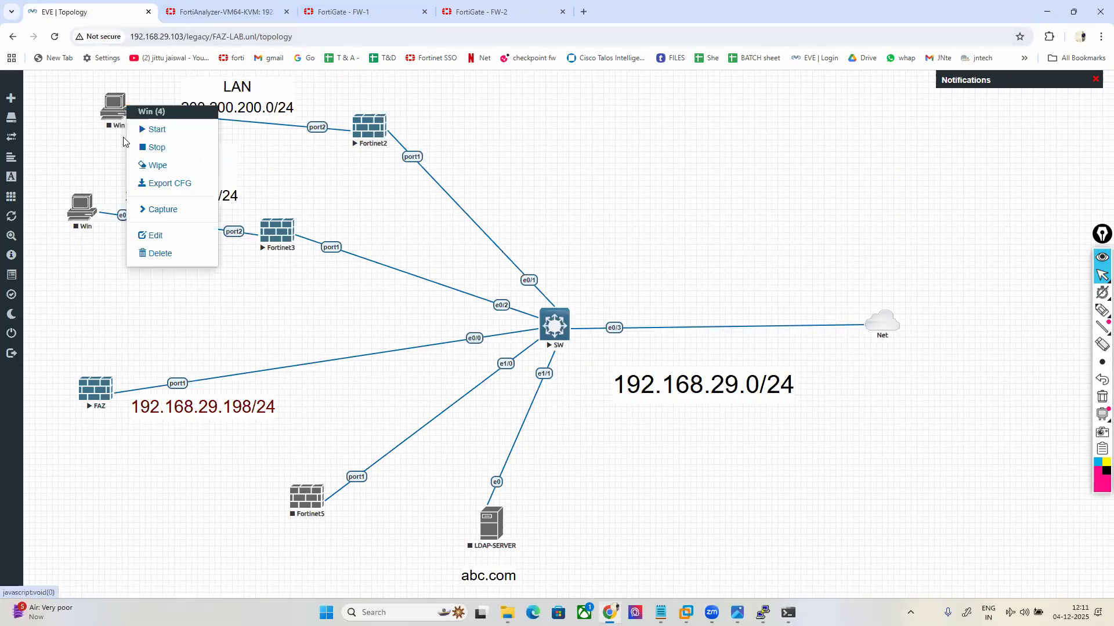
click(146, 128)
click(80, 210)
click(107, 229)
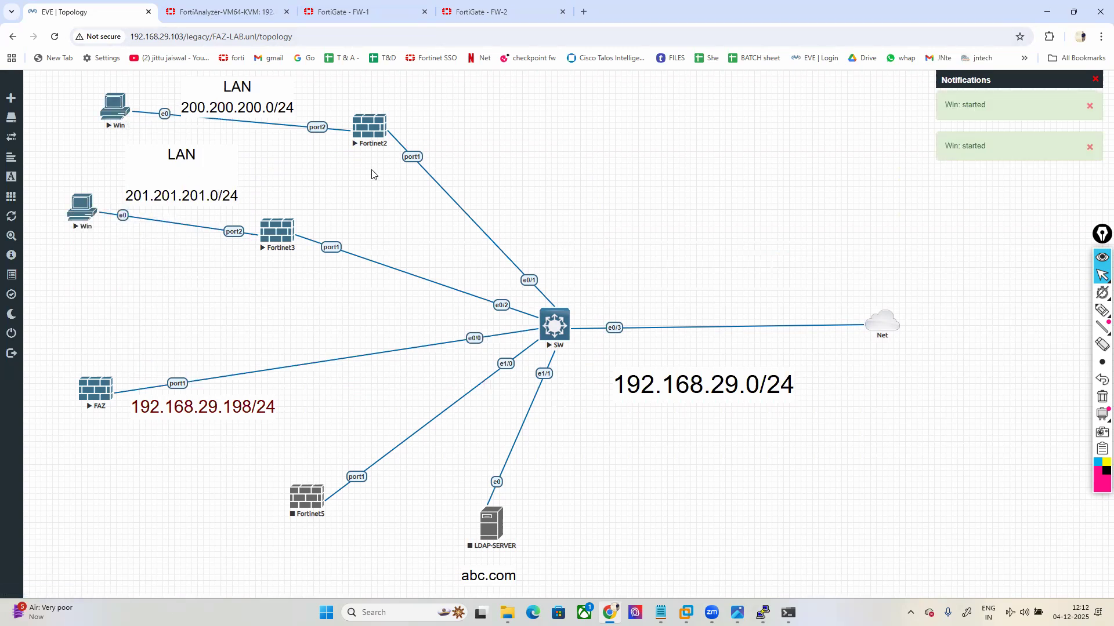
click(358, 13)
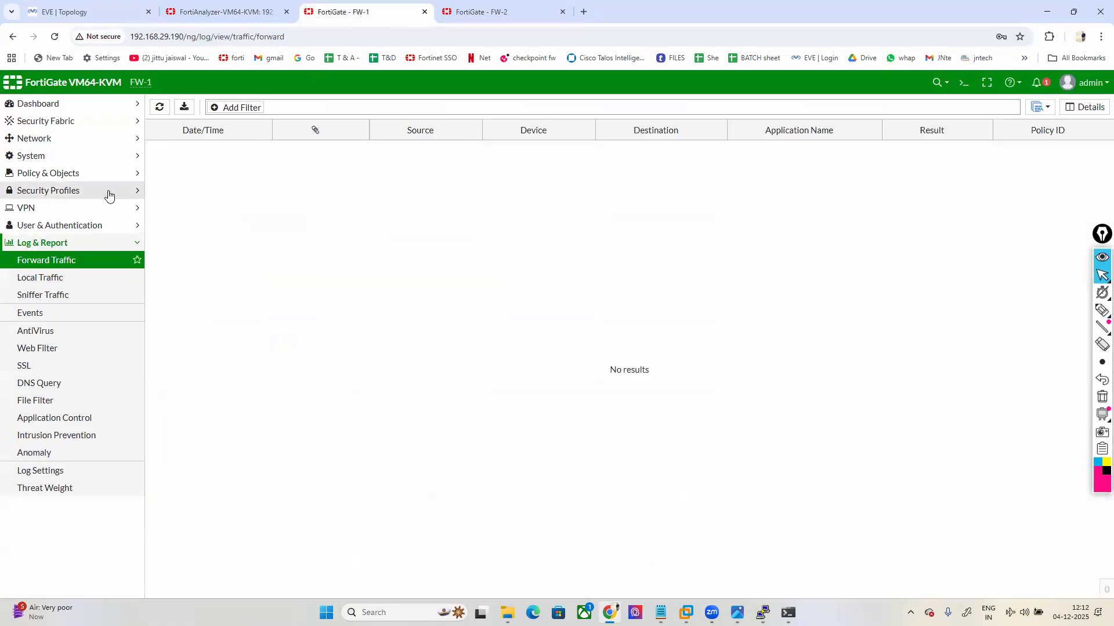
click(35, 140)
click(35, 158)
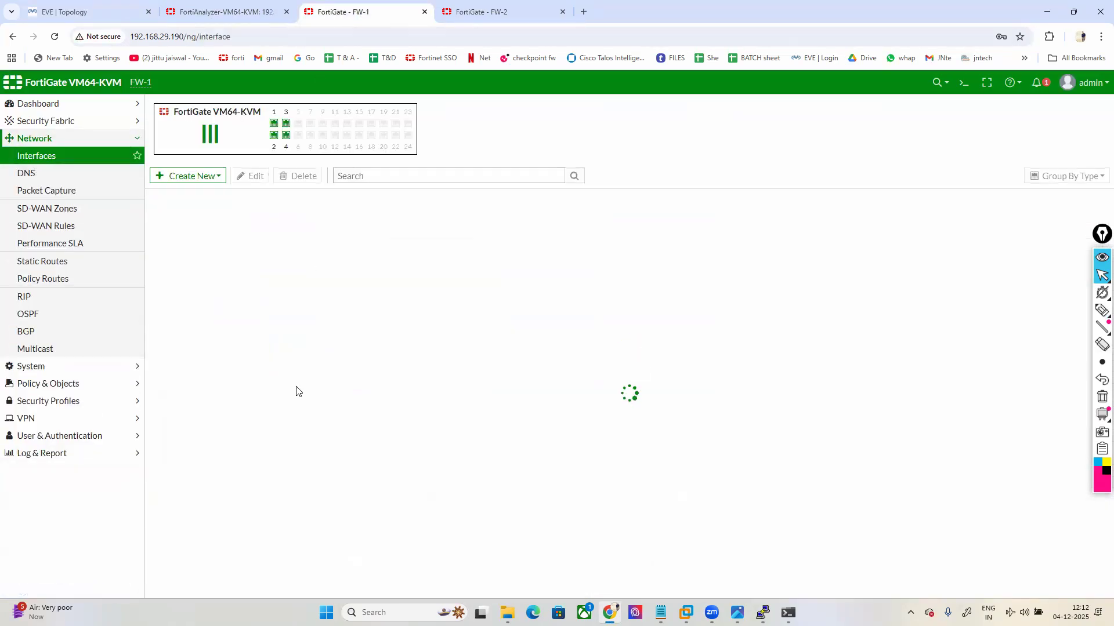
click(299, 305)
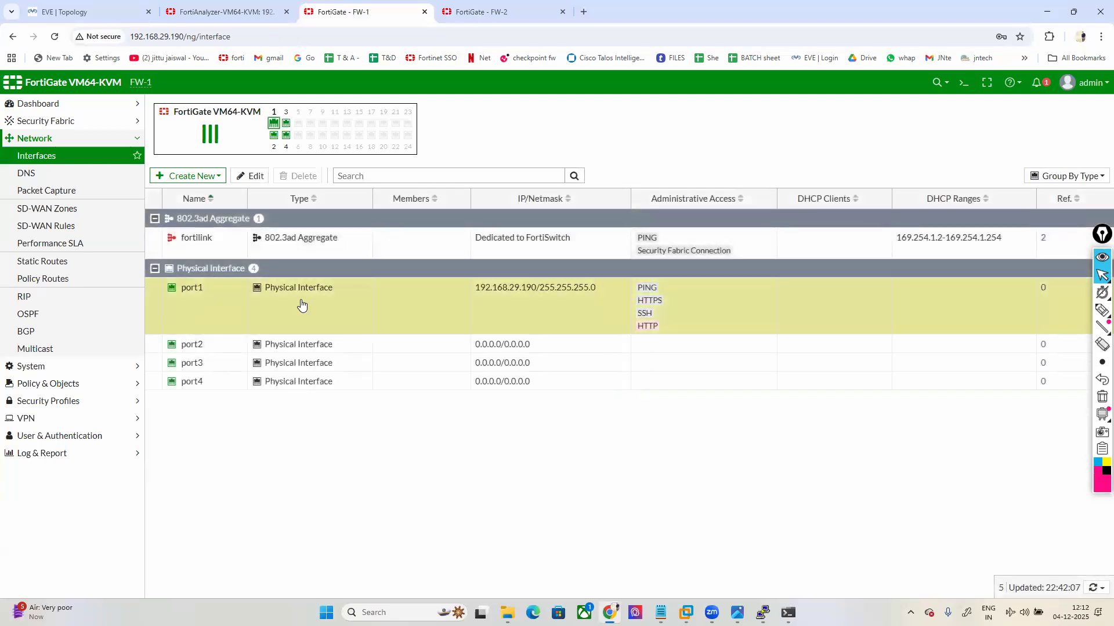
click(67, 11)
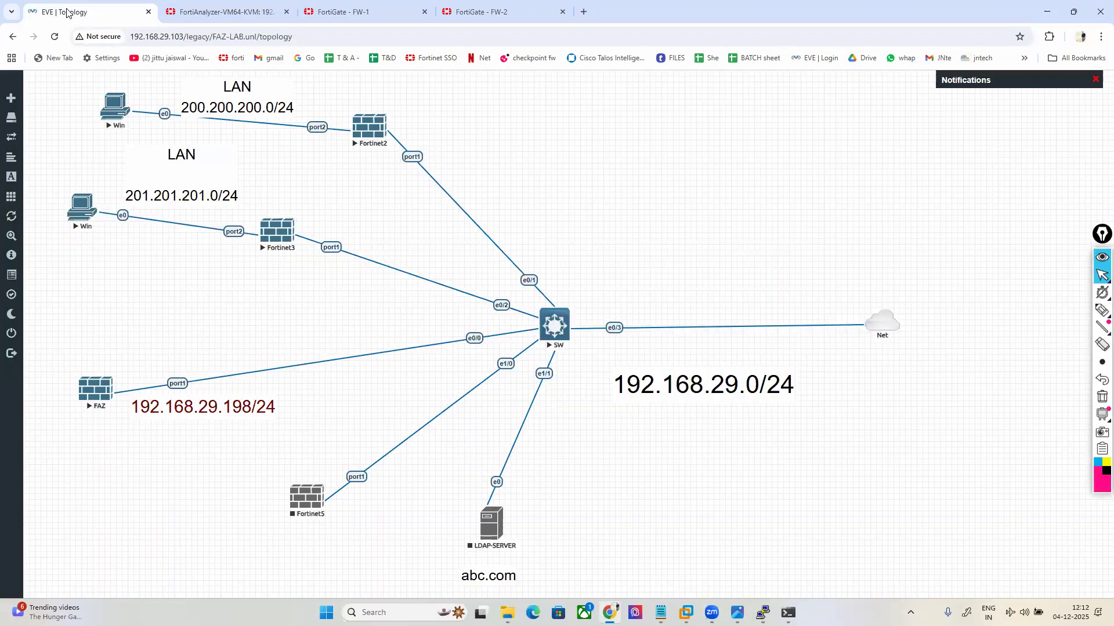
click(1101, 310)
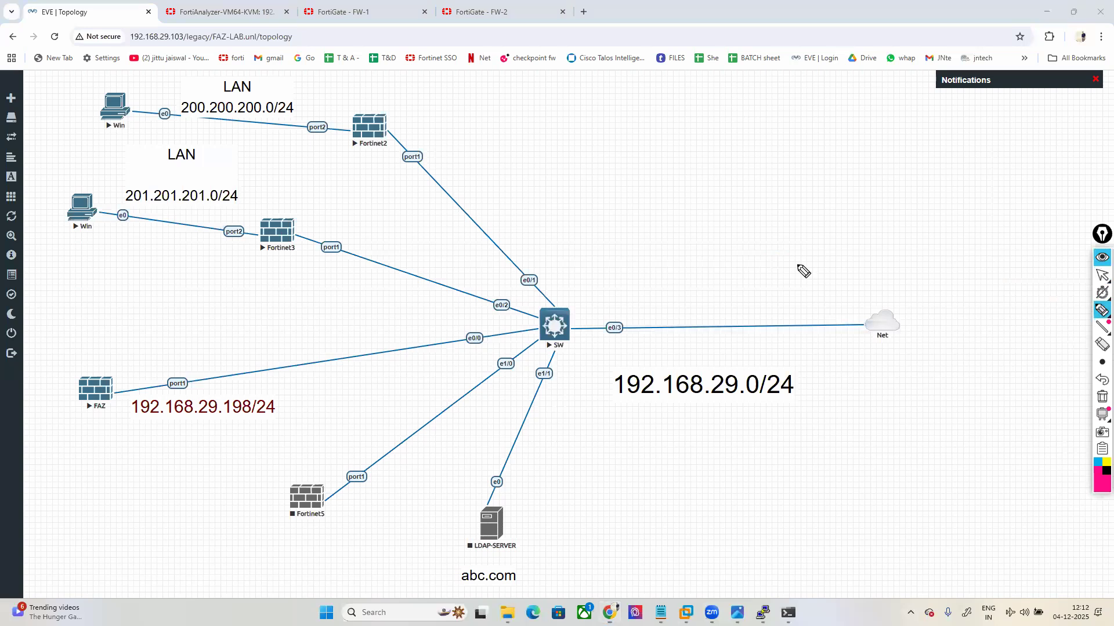
drag(351, 126, 433, 177)
mouse_move(472, 222)
mouse_down()
mouse_move(778, 293)
mouse_move(927, 290)
mouse_up()
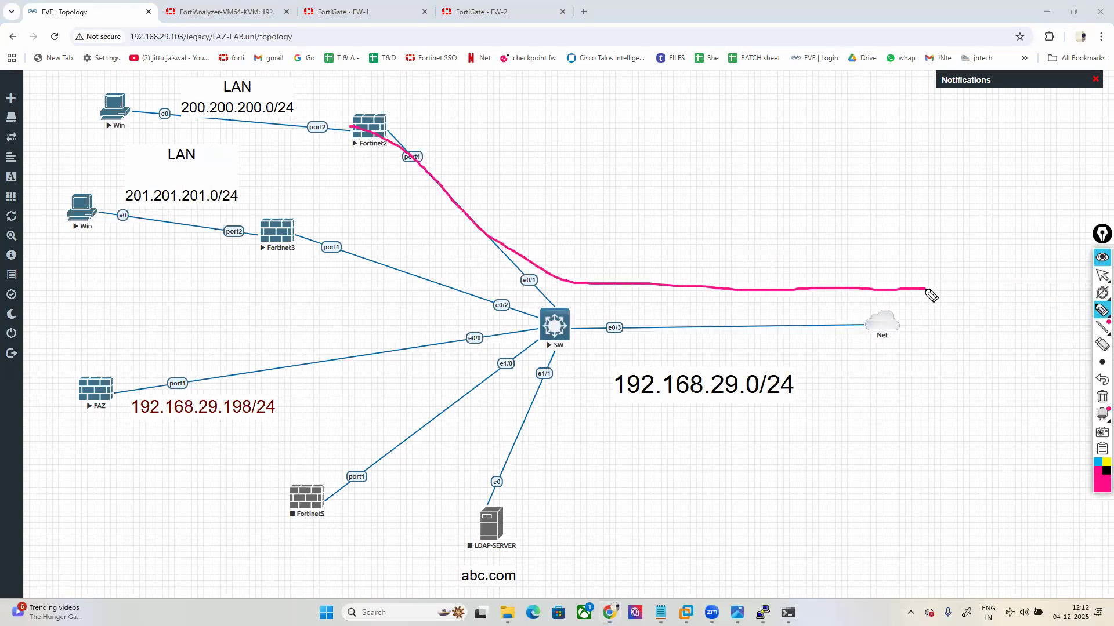
click(1101, 275)
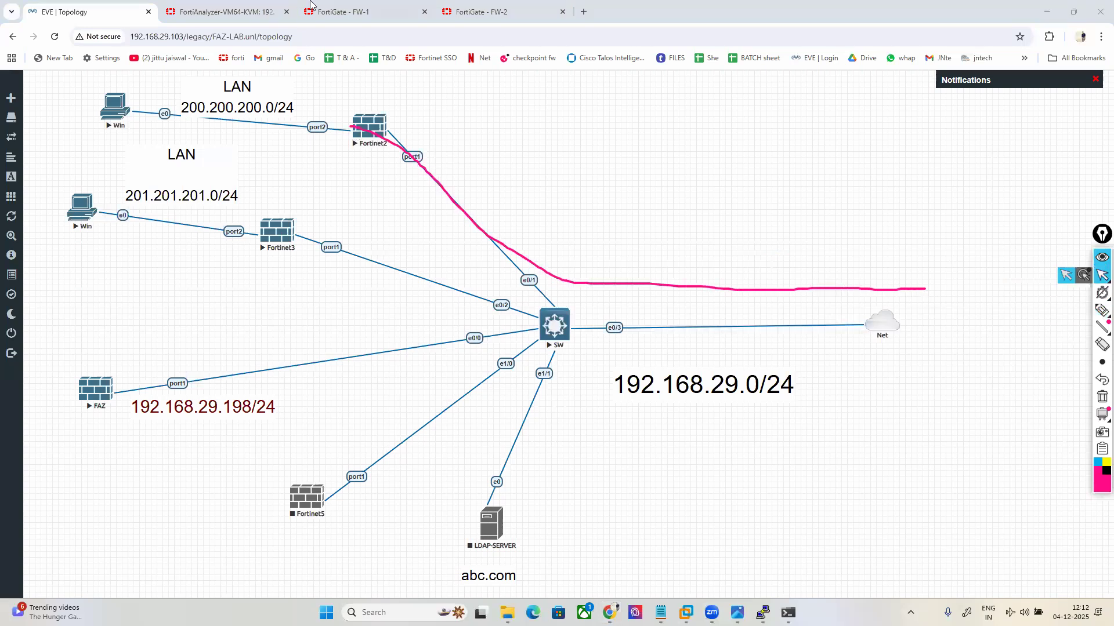
Step: On FW-1, create a static default route via gateway 192.168.29.1 on port1
click(332, 12)
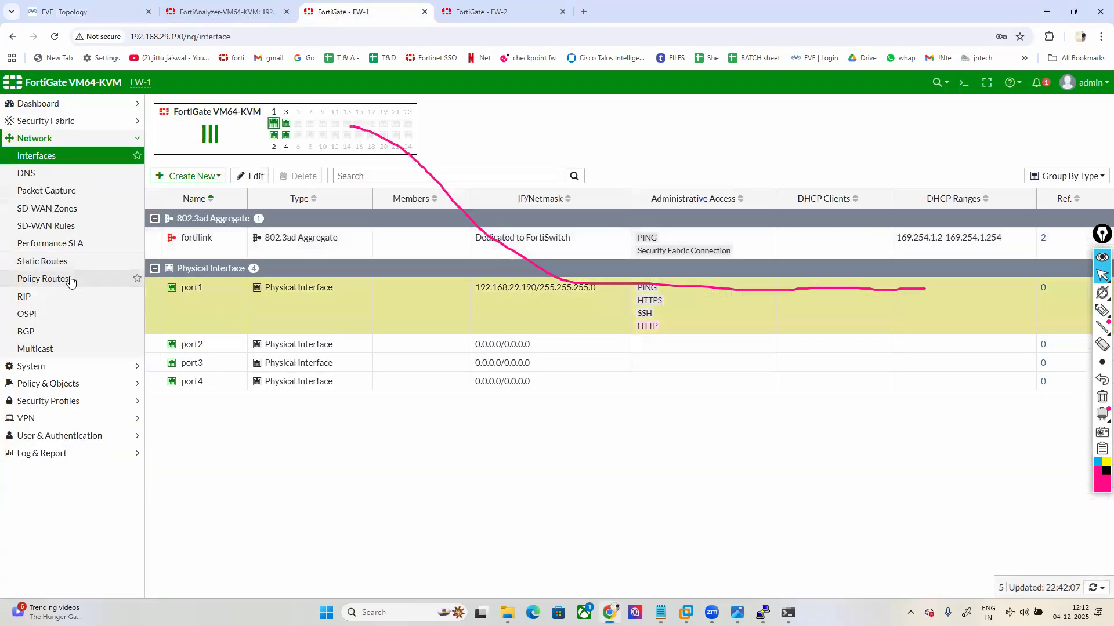
click(70, 259)
click(182, 110)
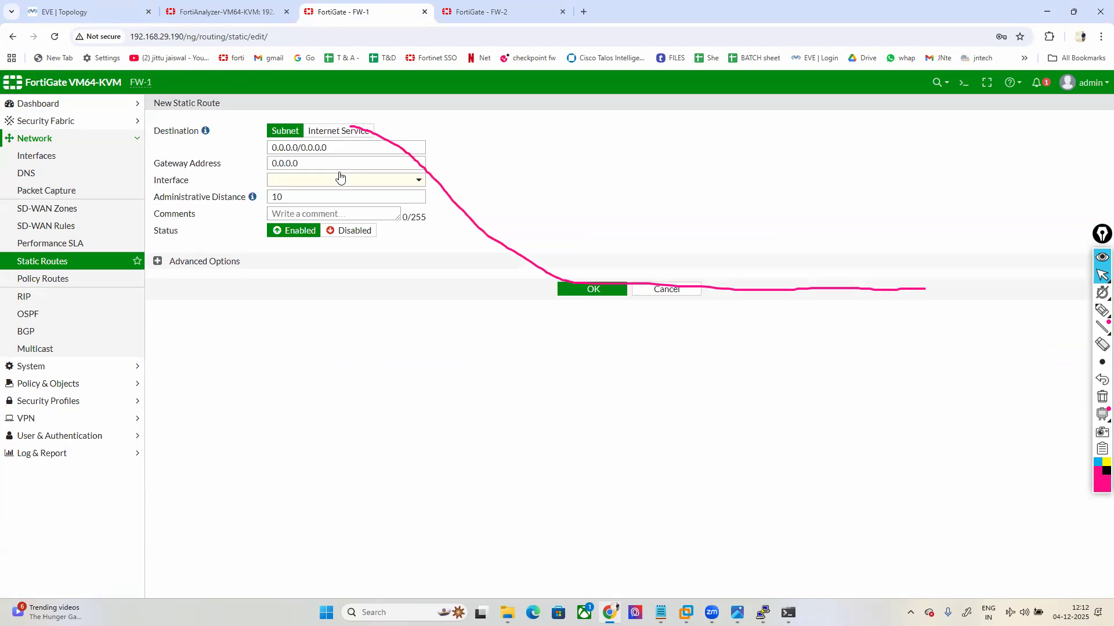
drag(298, 164, 233, 172)
text(192)
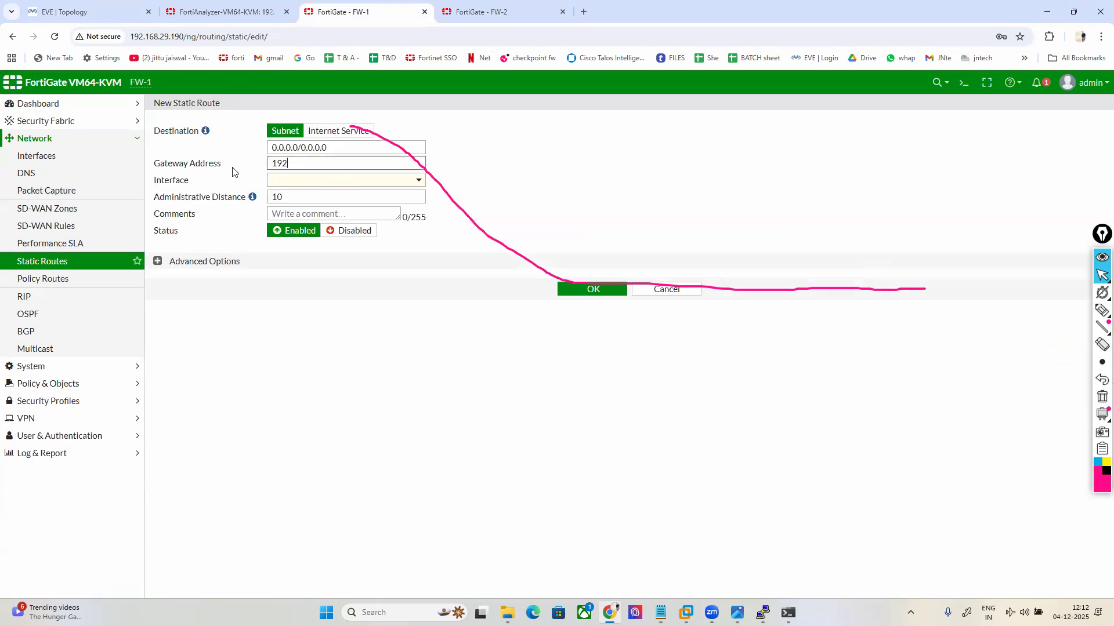
text(.168.29.1)
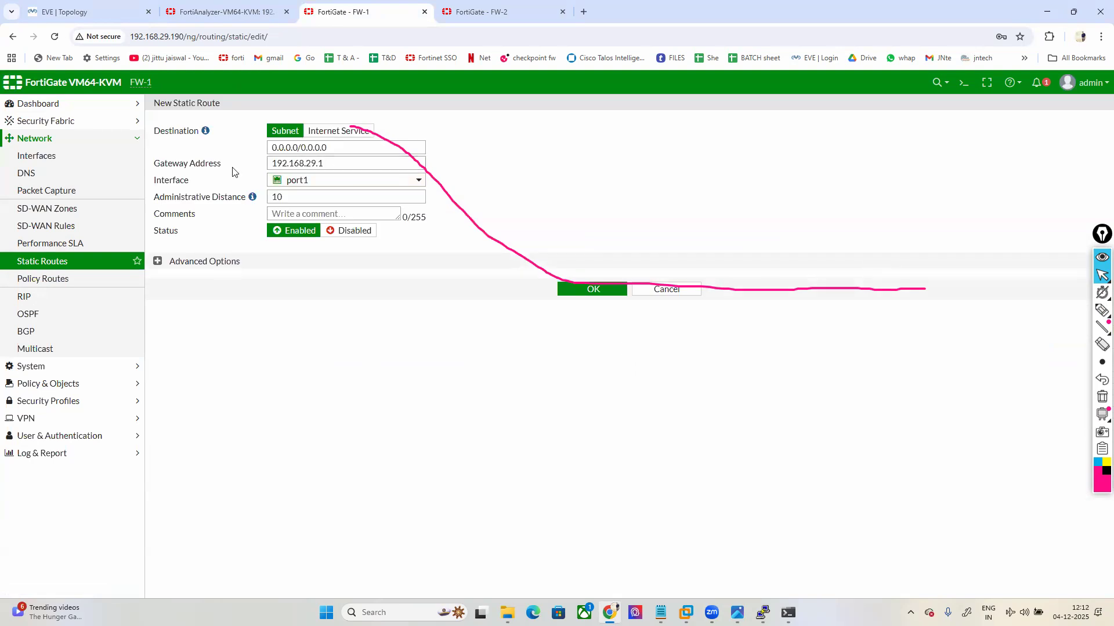
click(577, 290)
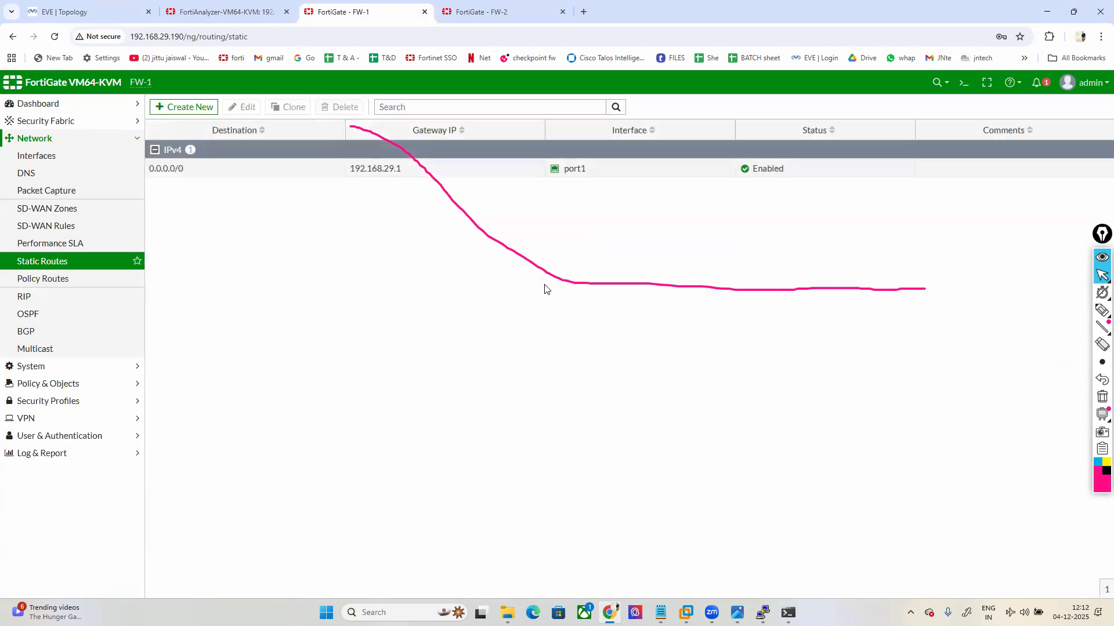
Step: Start a new firewall policy, cancel it, and go to the Network Interfaces list
click(46, 383)
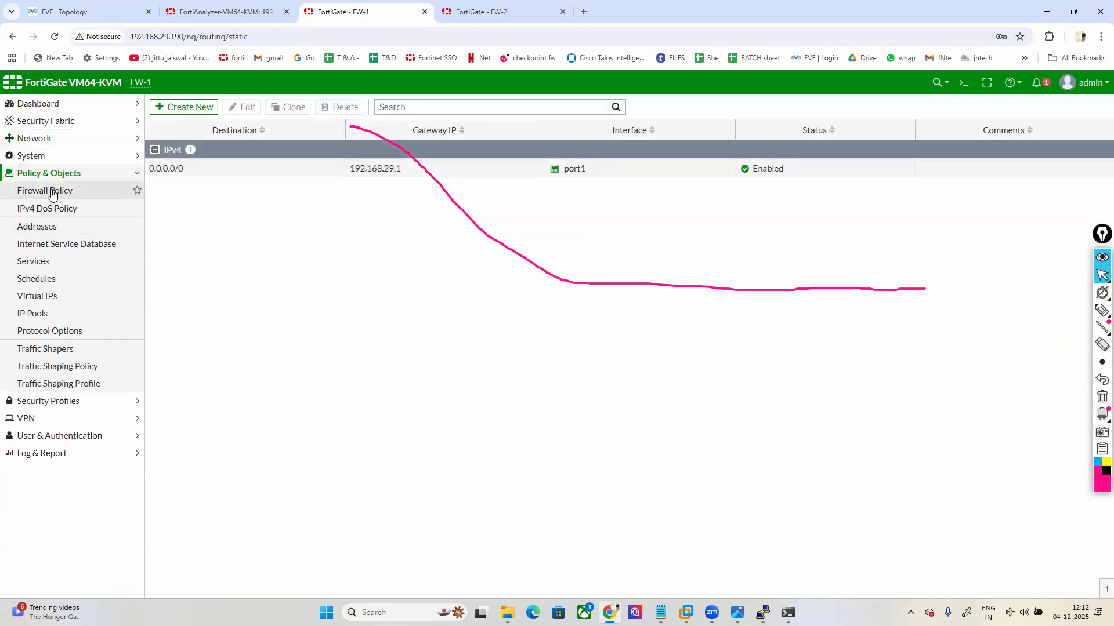
click(50, 190)
click(163, 108)
click(283, 140)
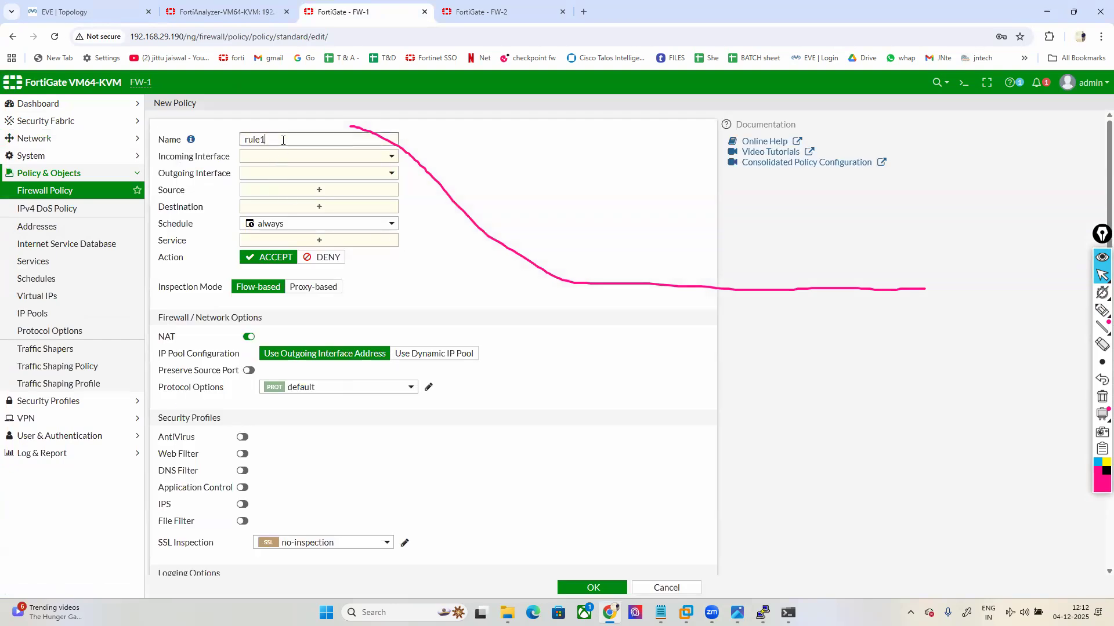
click(286, 158)
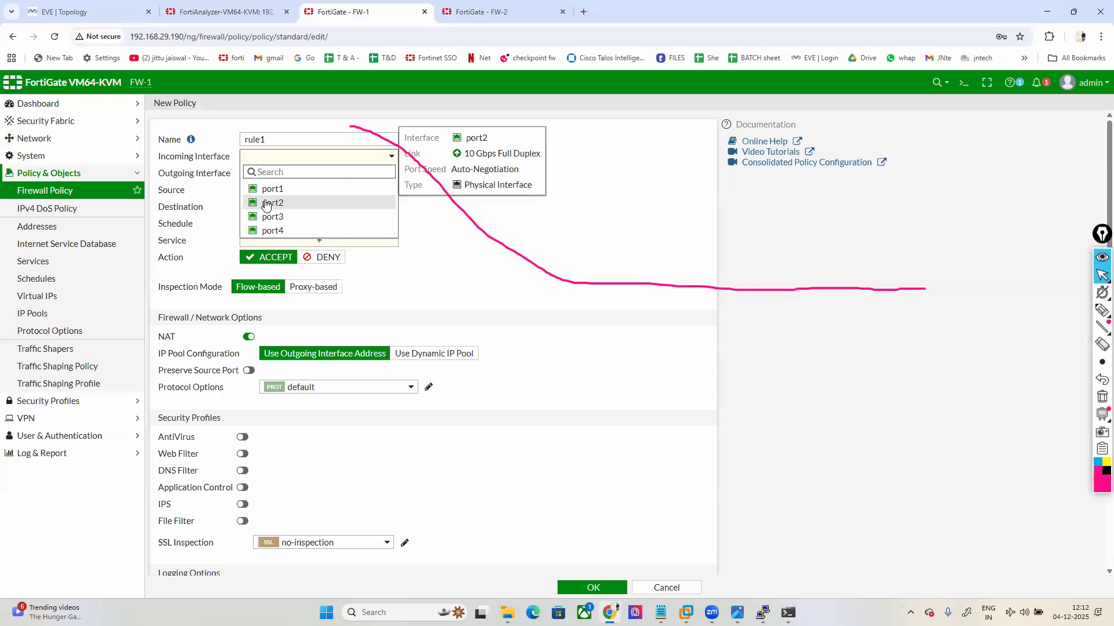
click(666, 588)
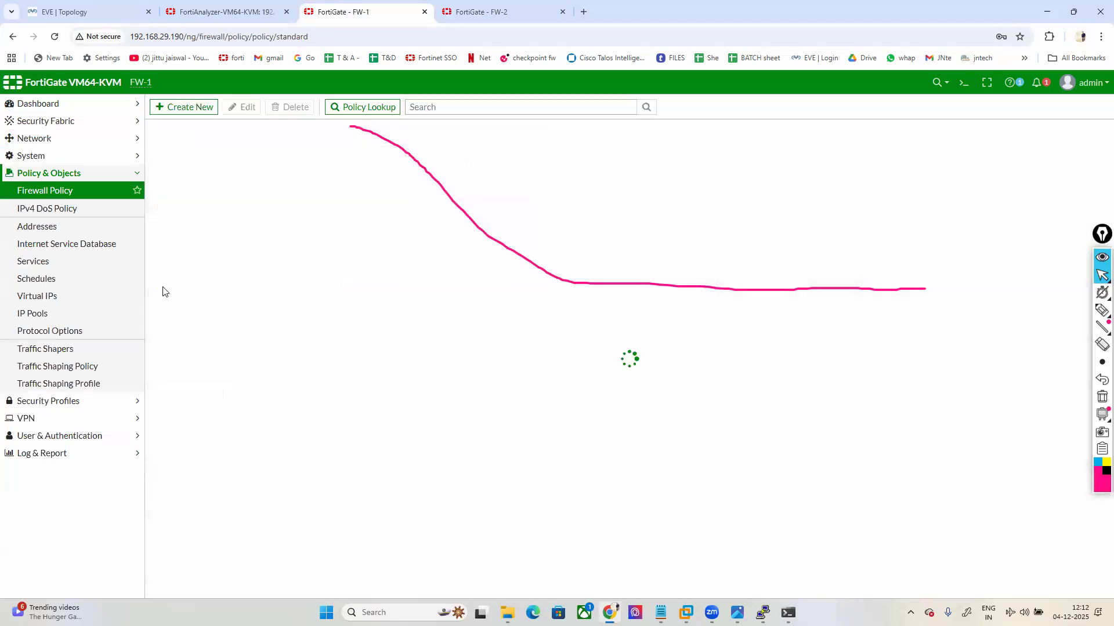
click(33, 139)
click(35, 155)
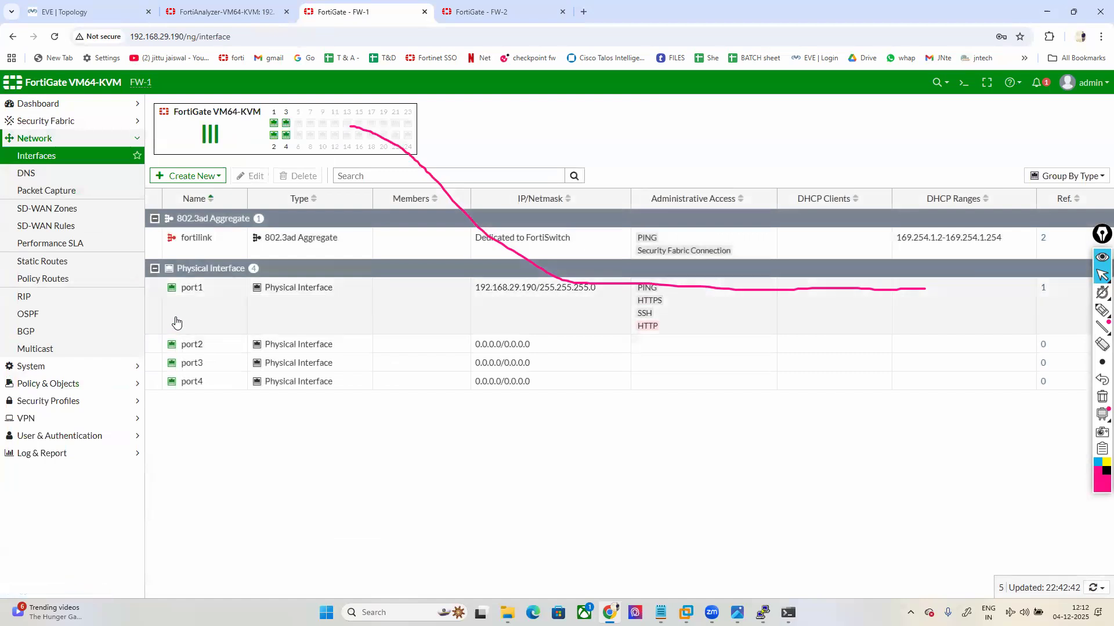
Step: Give port1 the alias WAN
double_click(197, 287)
click(269, 147)
text(WAN)
click(591, 587)
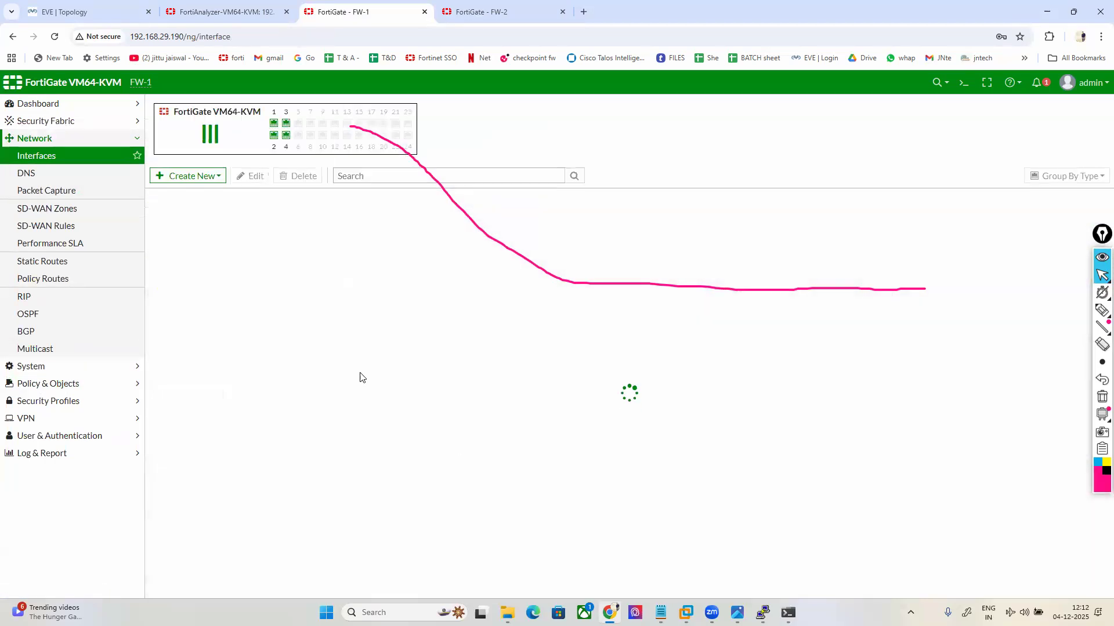
Step: Give port2 the alias LAN, address 200.200.200.1/24, and allow PING
double_click(192, 287)
click(254, 145)
key(Tab)
key(Tab)
key(Tab)
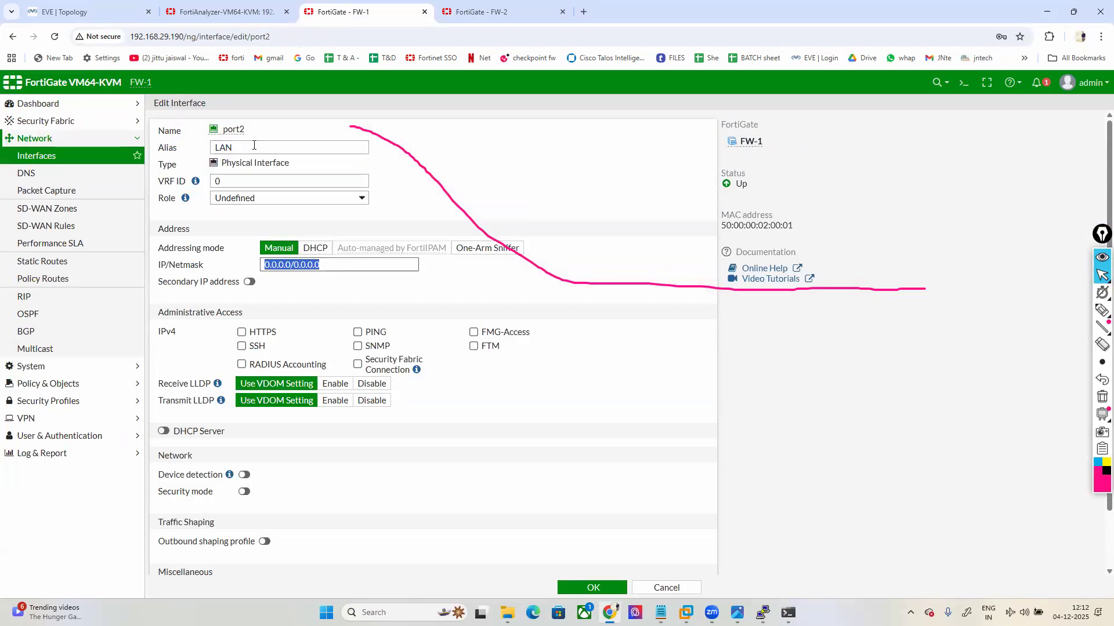
text(200.200.200.1)
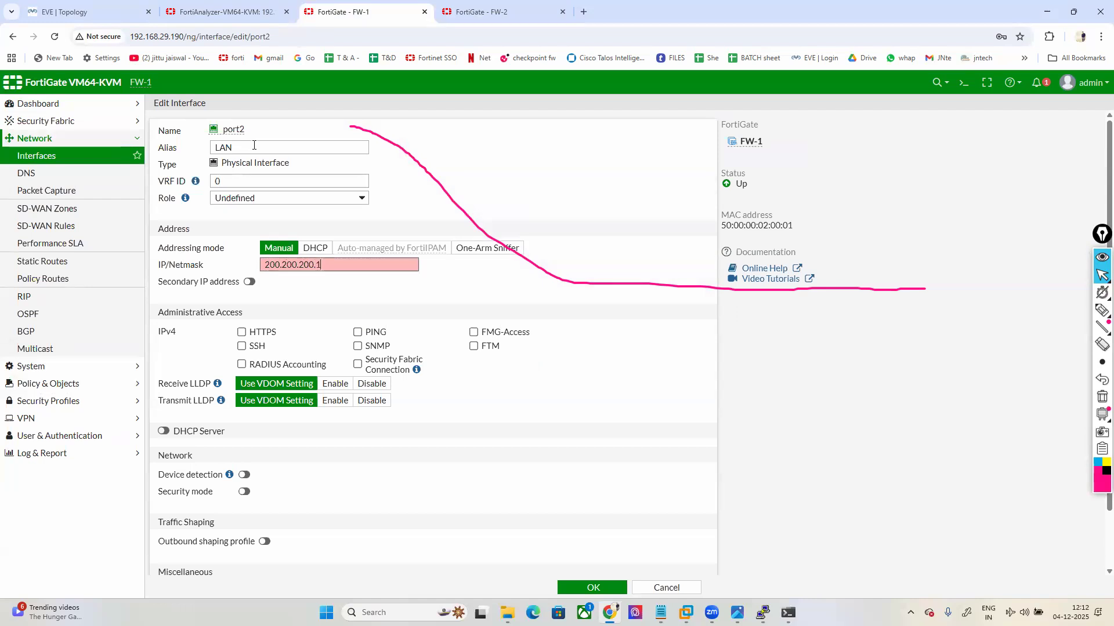
text(/24)
click(358, 332)
click(590, 588)
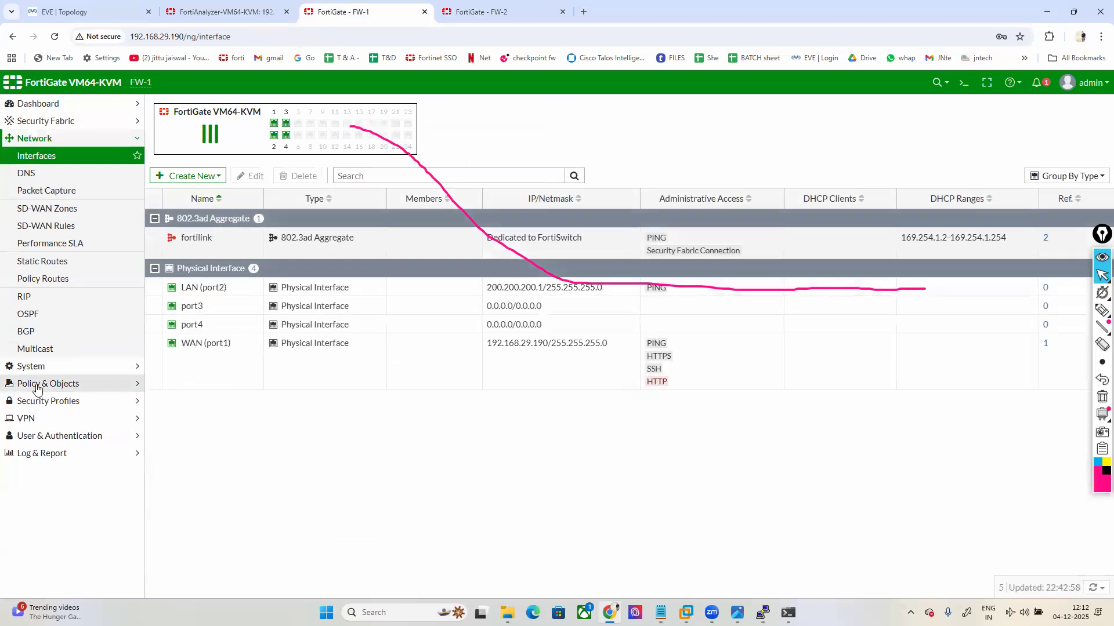
Step: Create a new firewall policy RULE from LAN (port2) to WAN (port1)
click(36, 385)
click(49, 192)
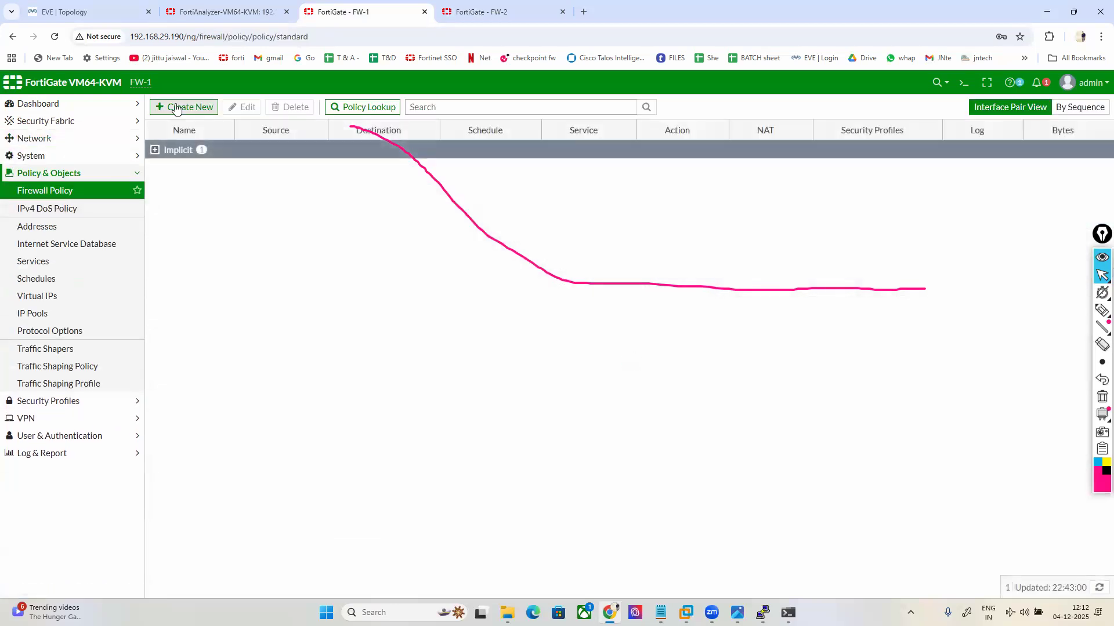
click(175, 108)
click(303, 138)
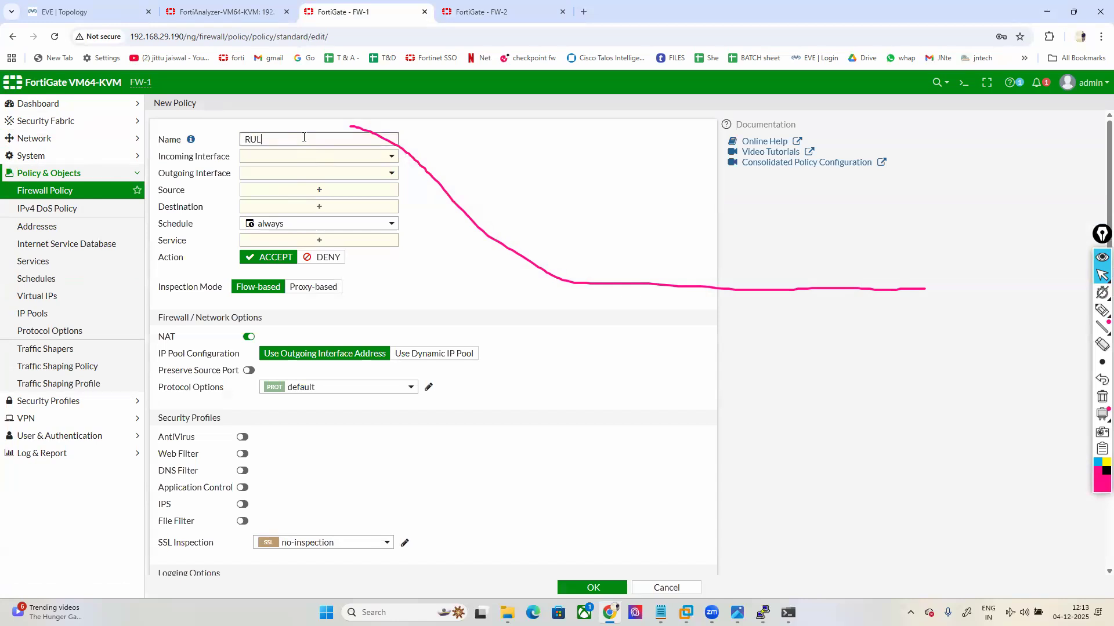
click(299, 156)
click(278, 201)
click(279, 174)
click(277, 204)
Step: Set source and destination all, service ALL, log all sessions, and save the policy
click(279, 190)
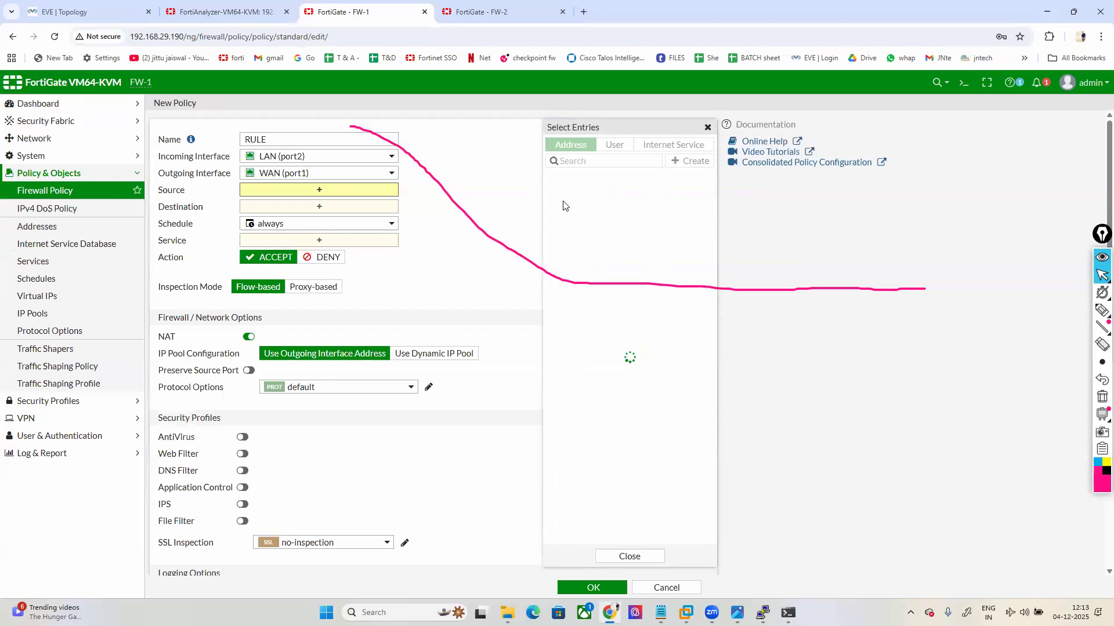
click(561, 191)
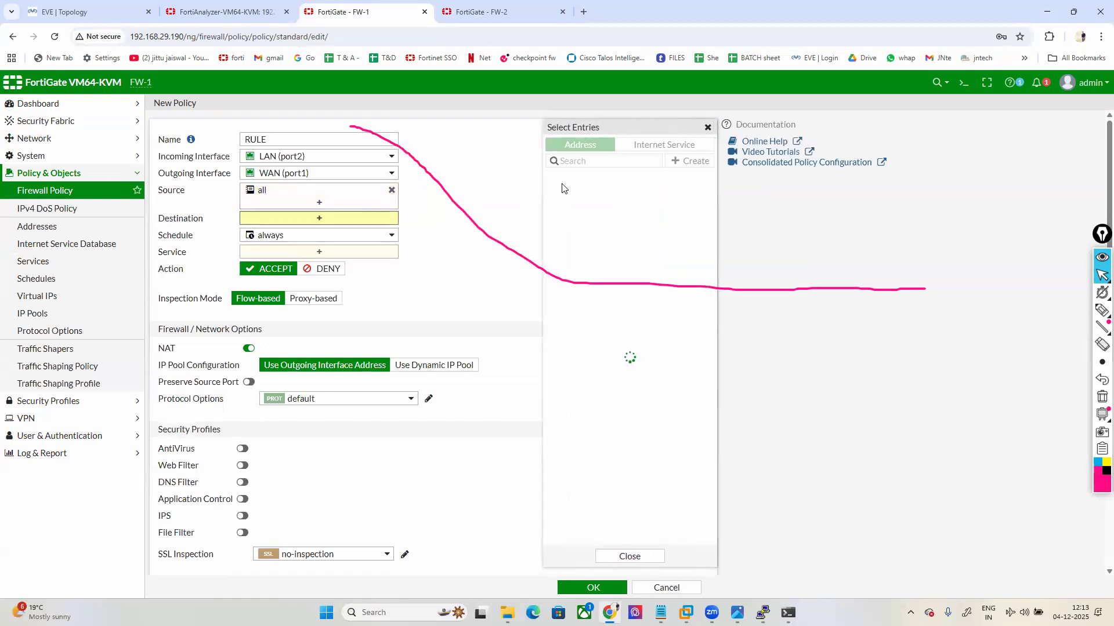
click(561, 191)
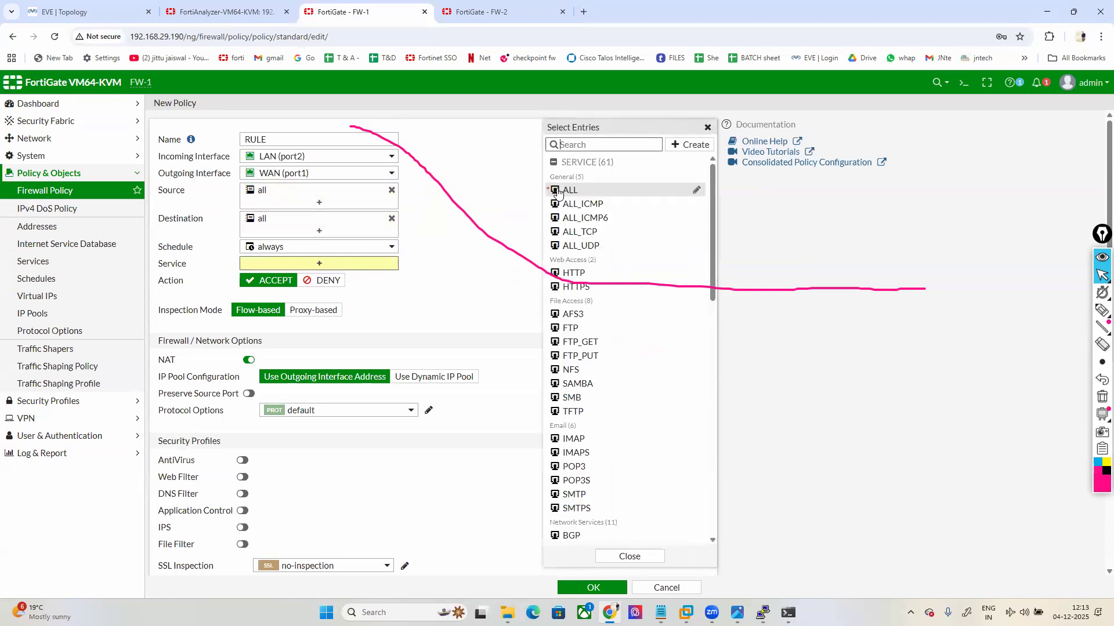
click(558, 191)
click(455, 325)
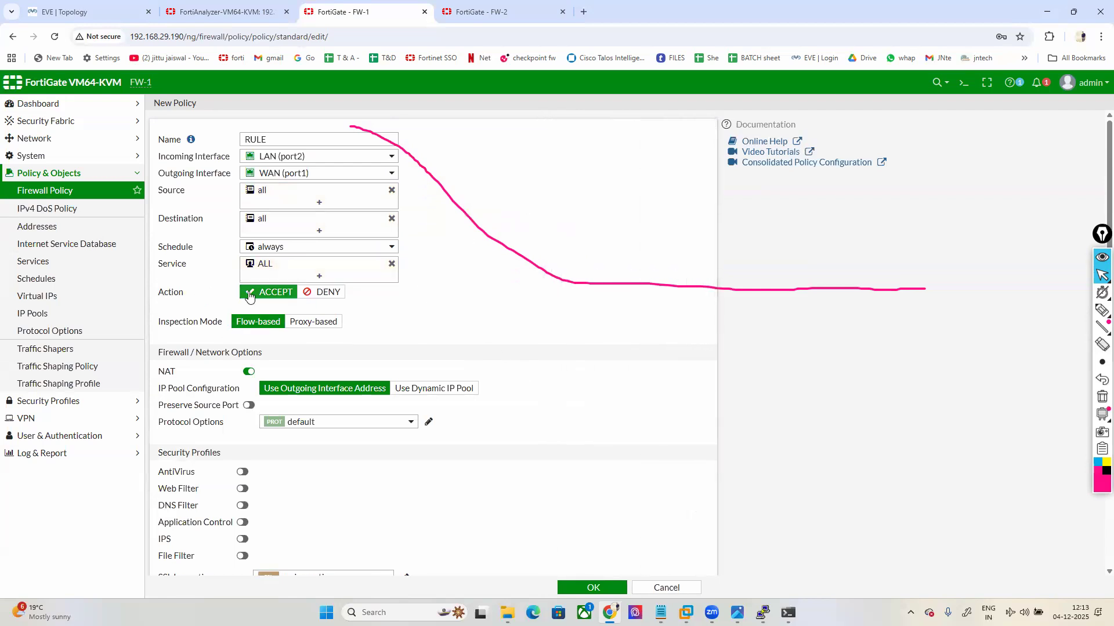
scroll(249, 296, down, 3)
click(406, 451)
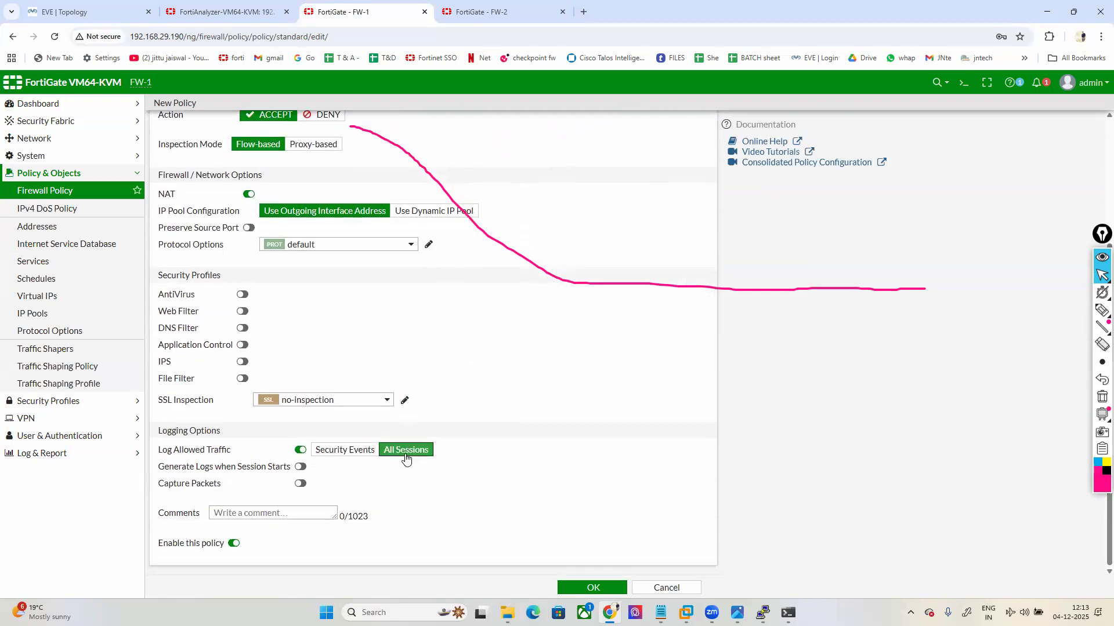
click(580, 587)
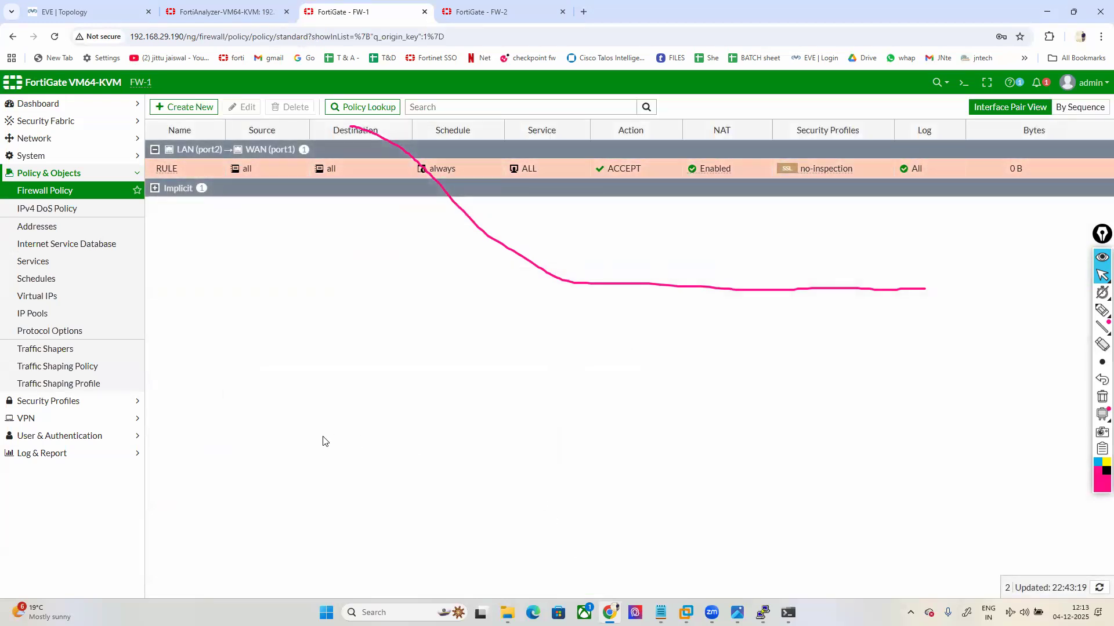
click(87, 12)
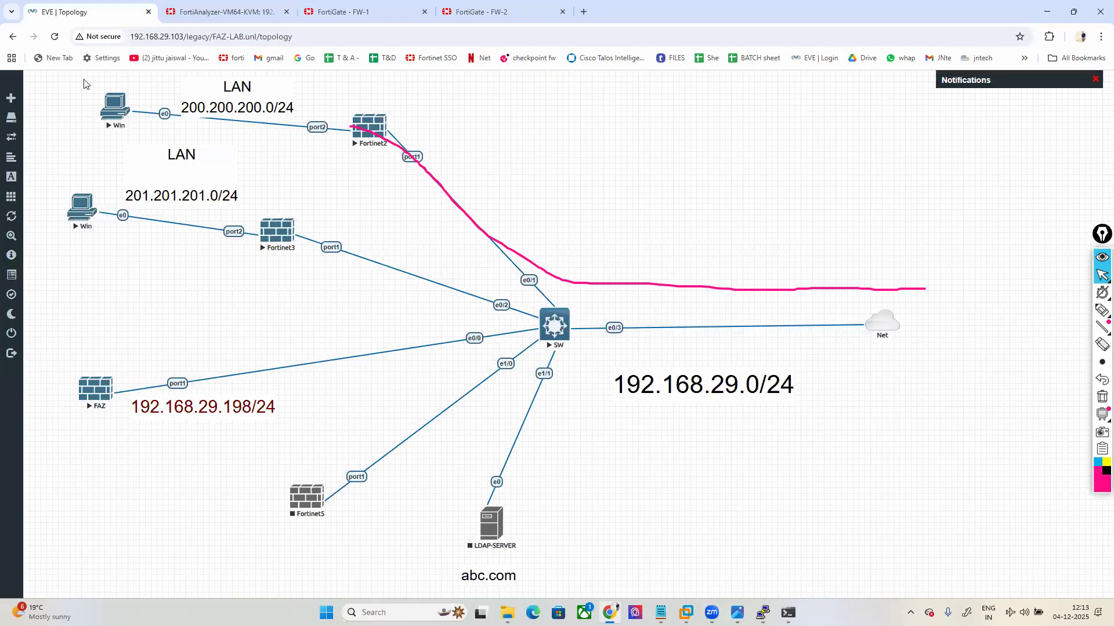
Step: Launch the Win client's QEMU console and move its window to the right side
double_click(115, 113)
click(575, 123)
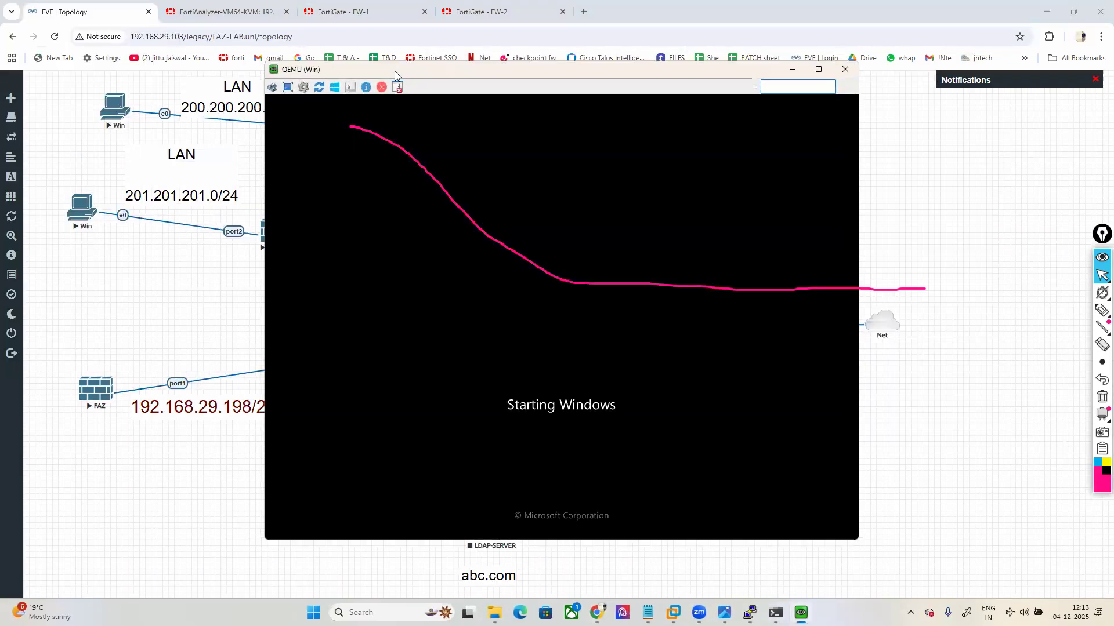
drag(394, 71, 252, 107)
click(1102, 398)
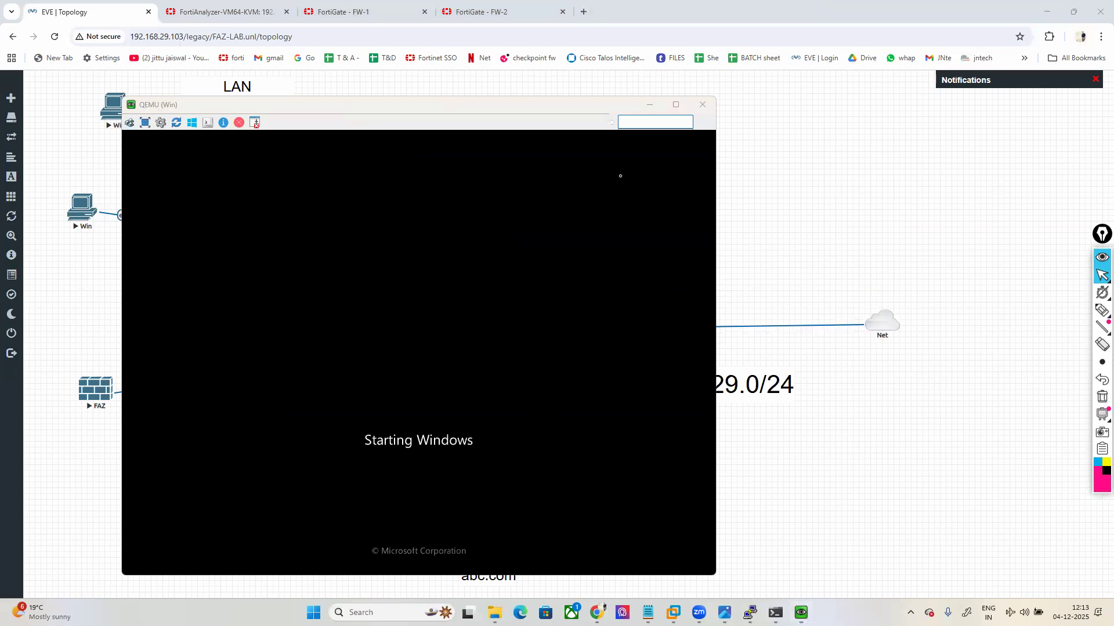
click(442, 111)
drag(442, 112, 782, 130)
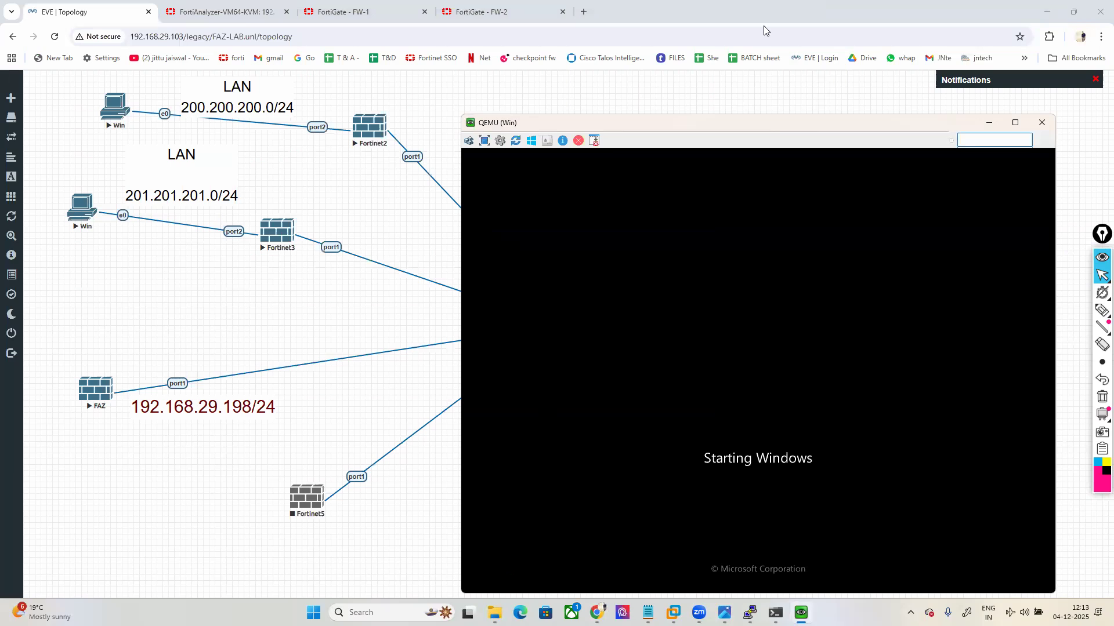
drag(704, 123, 707, 103)
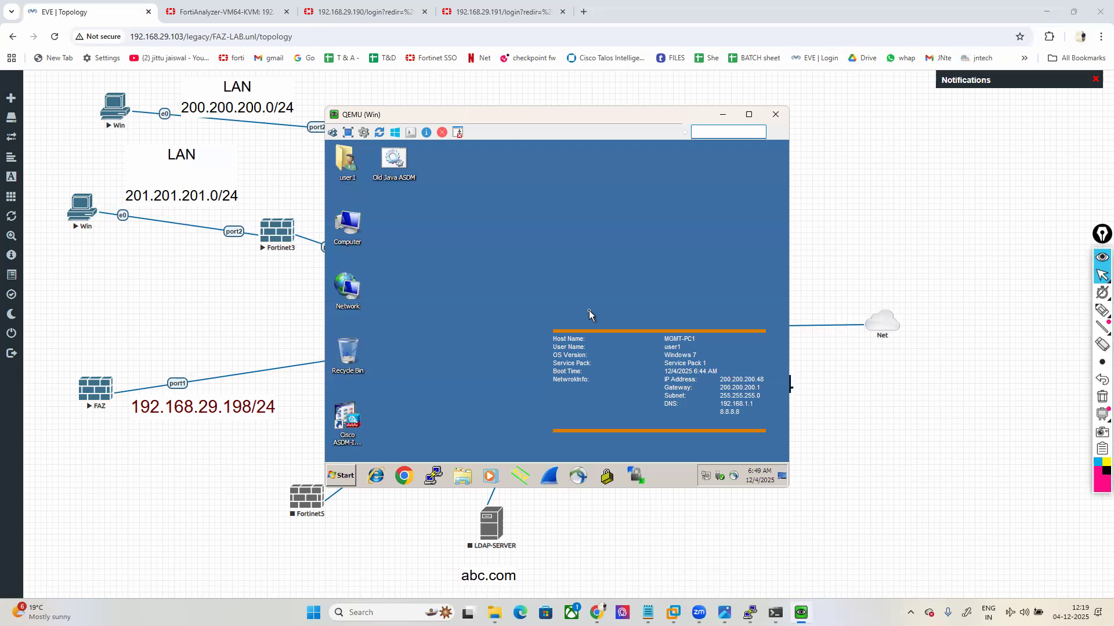
Step: Open a command prompt from Run and run ipconfig, showing 200.200.200.48 with gateway 200.200.200.1
click(194, 2)
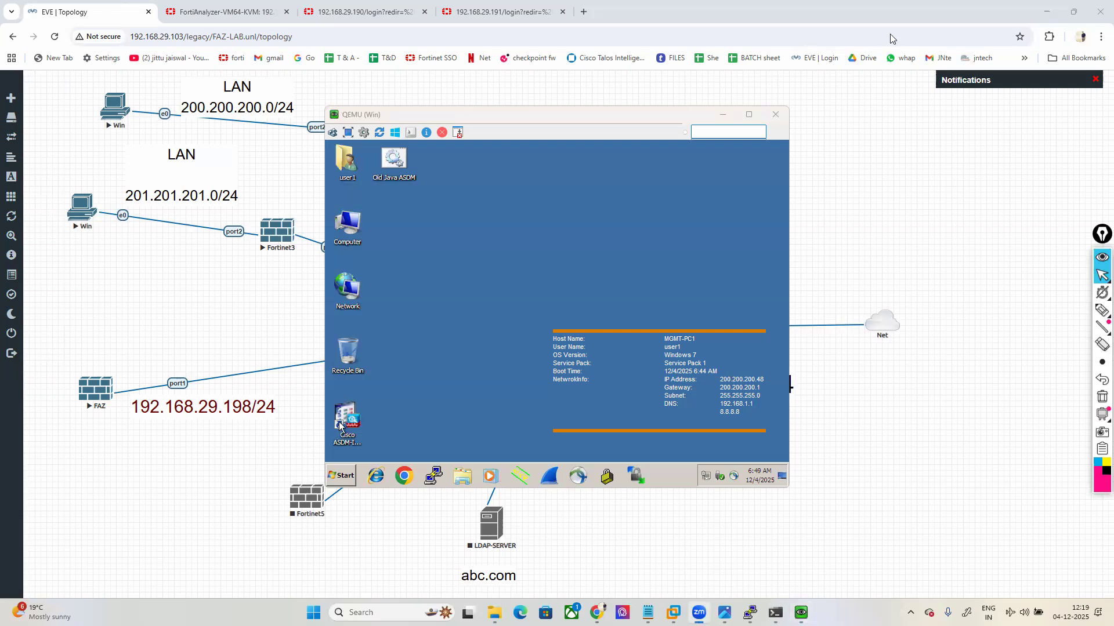
drag(564, 120, 760, 135)
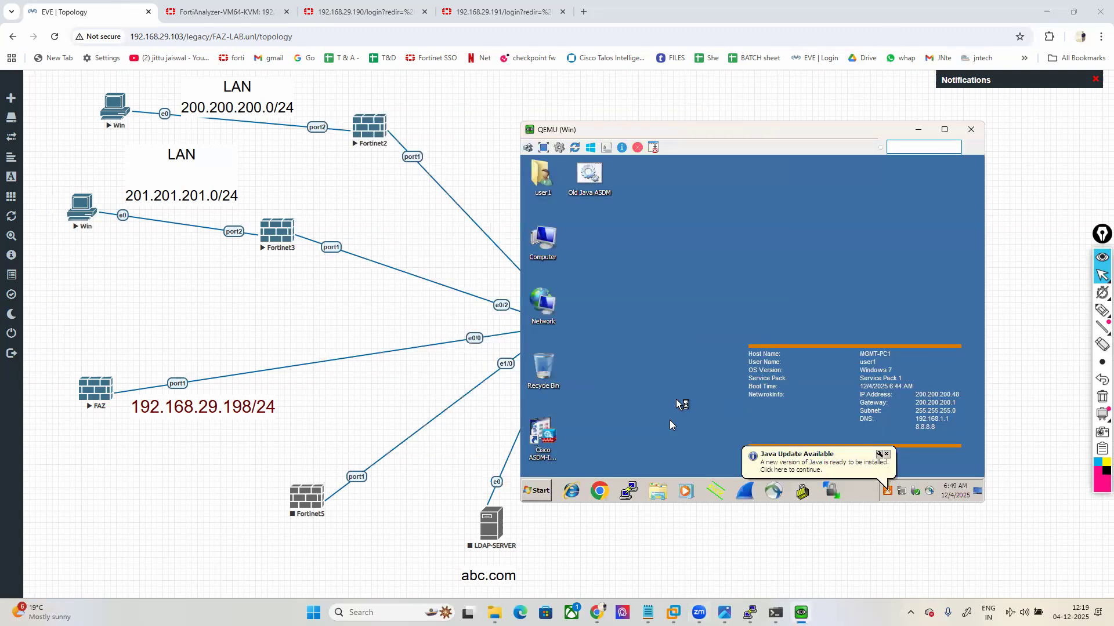
click(537, 490)
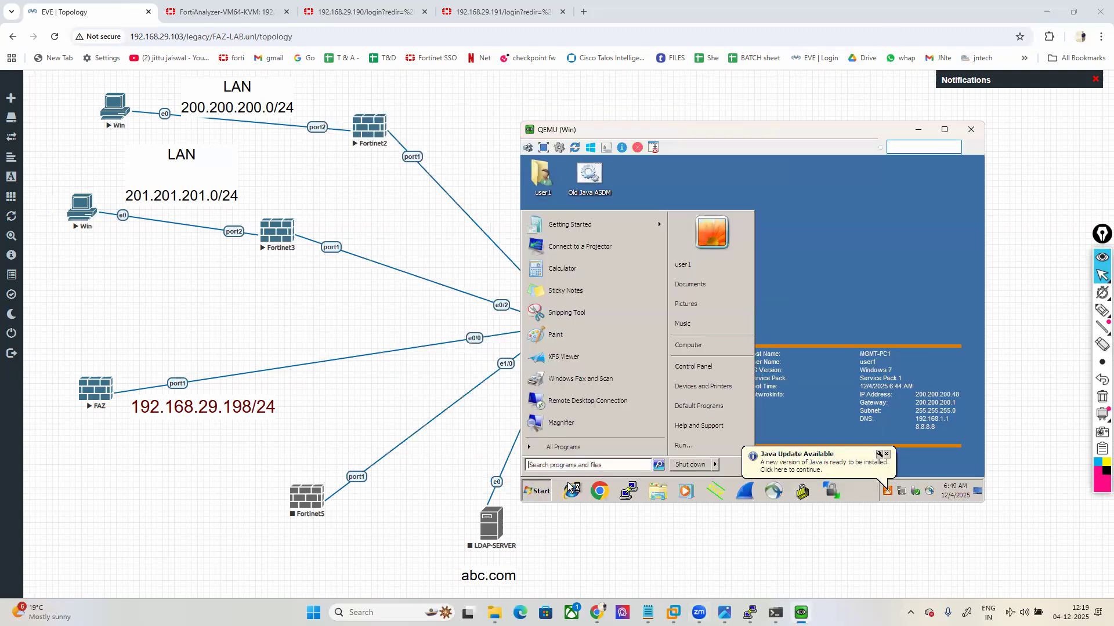
click(684, 446)
text(CMD)
key(Return)
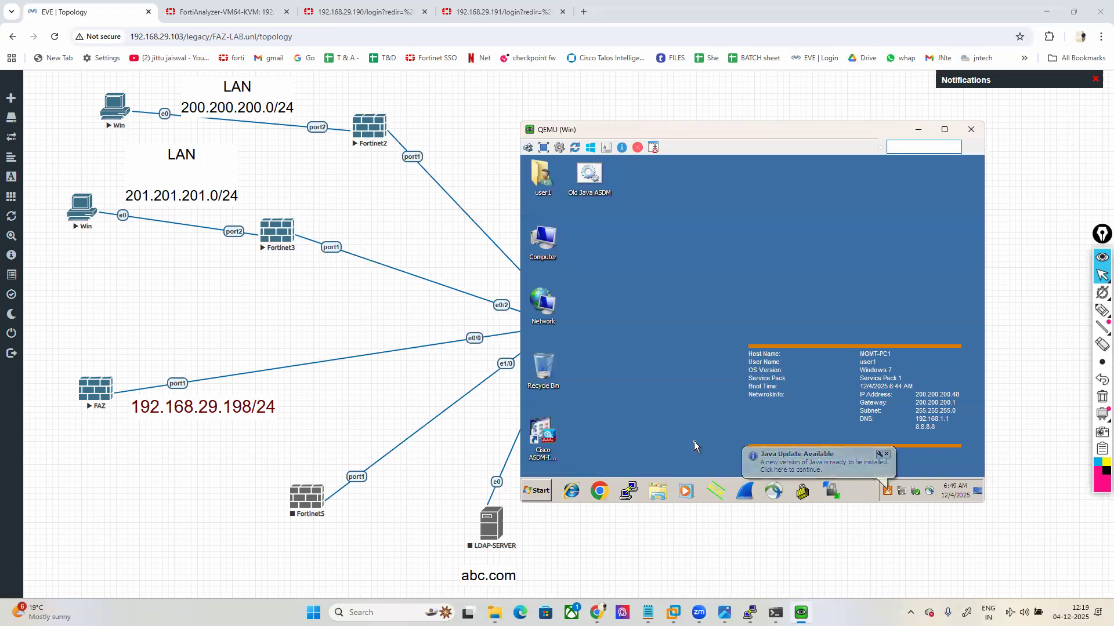
text(IPCONFIG)
key(Return)
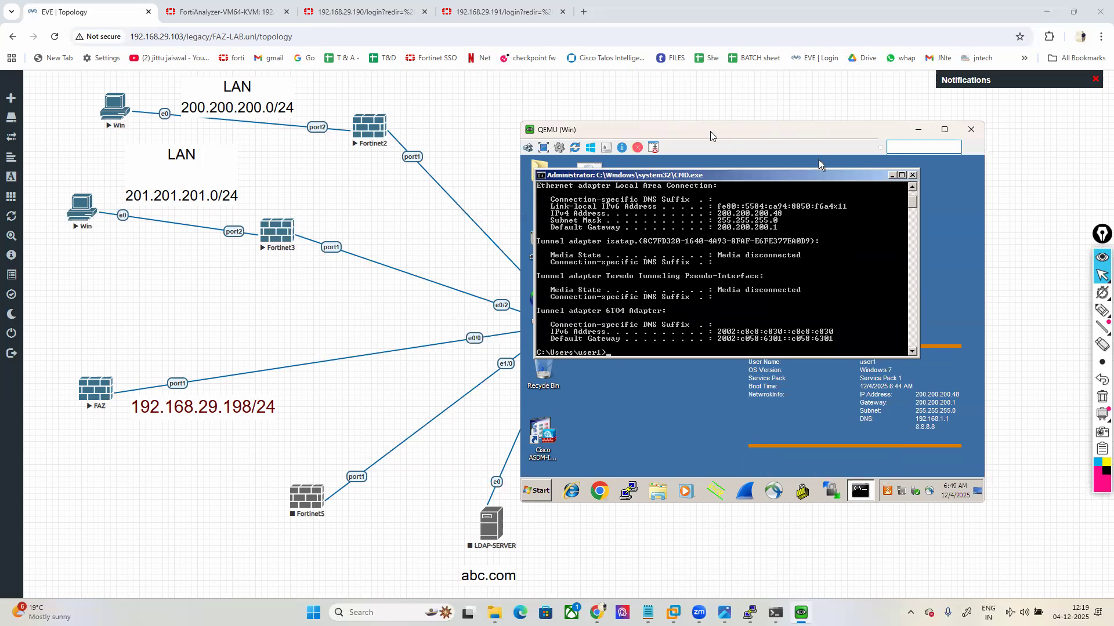
Step: Launch the Network Connections panel with ncpa.cpl from the command prompt
drag(712, 135, 745, 169)
key(Return)
key(Return)
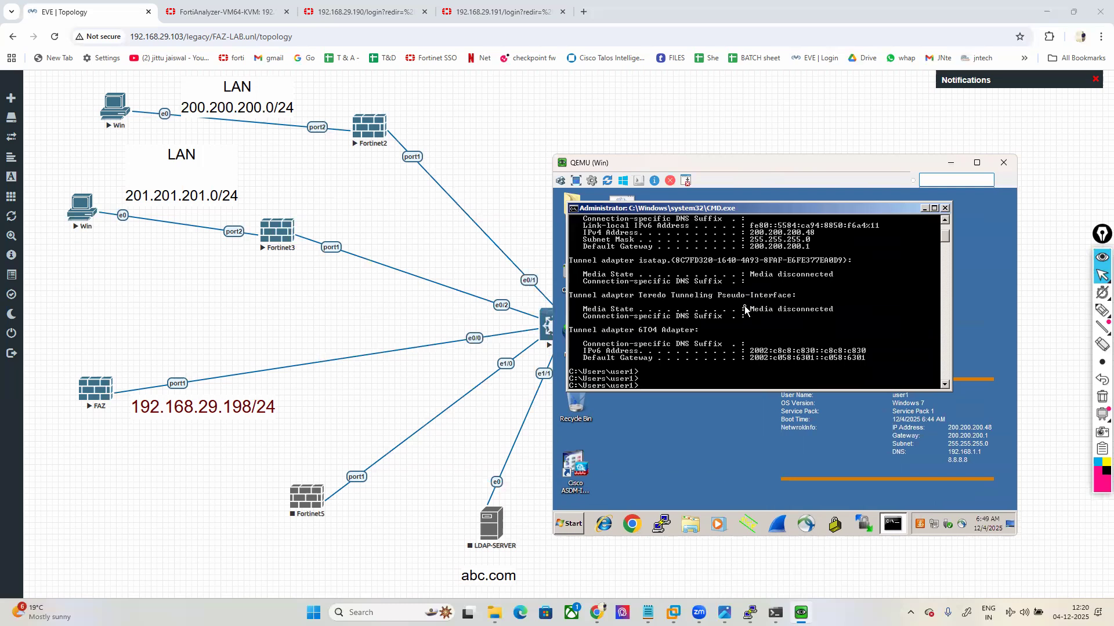
key(Return)
key(Return)
text(NCPA.CPL)
key(Return)
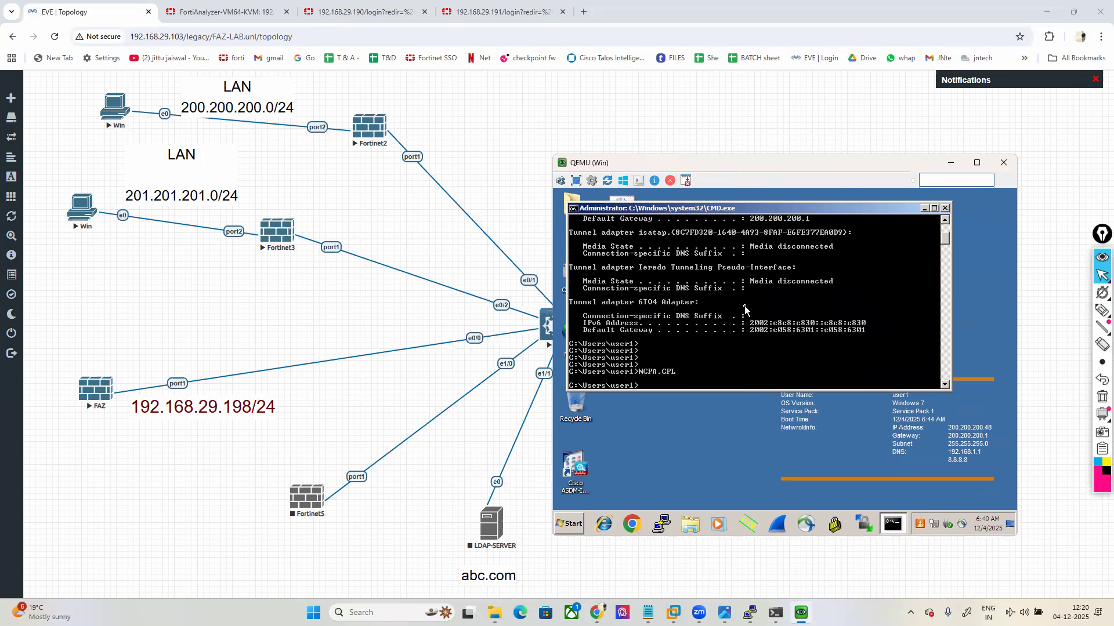
Step: Change Local Area Connection's IPv4 preferred DNS from 192.168.1.1 to 192.168.29.1 and save
right_click(588, 262)
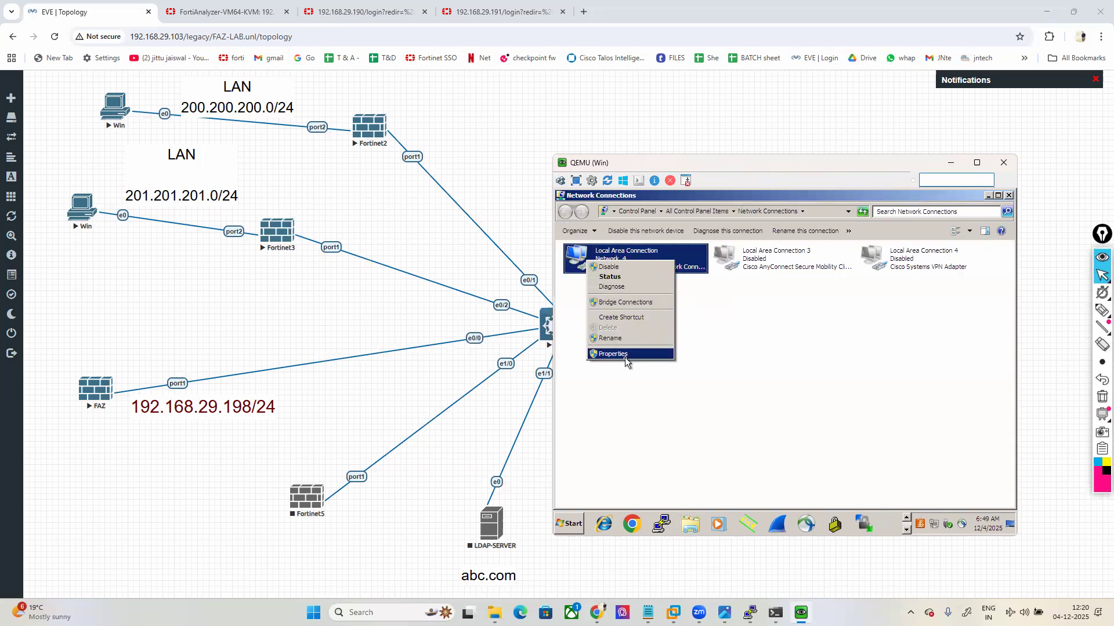
click(625, 367)
right_click(614, 267)
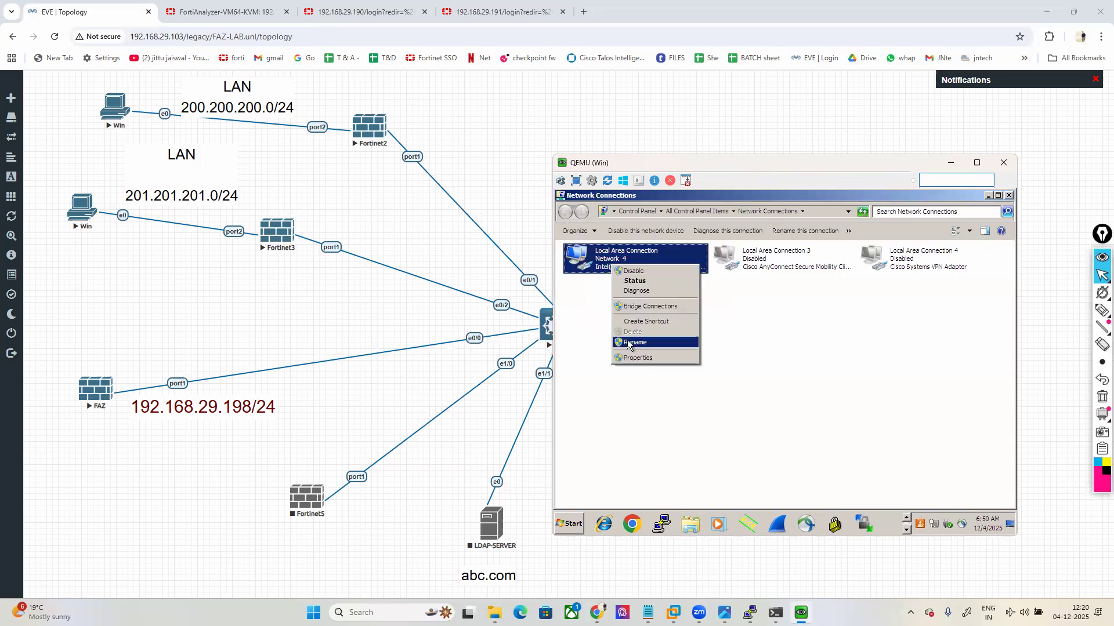
click(638, 358)
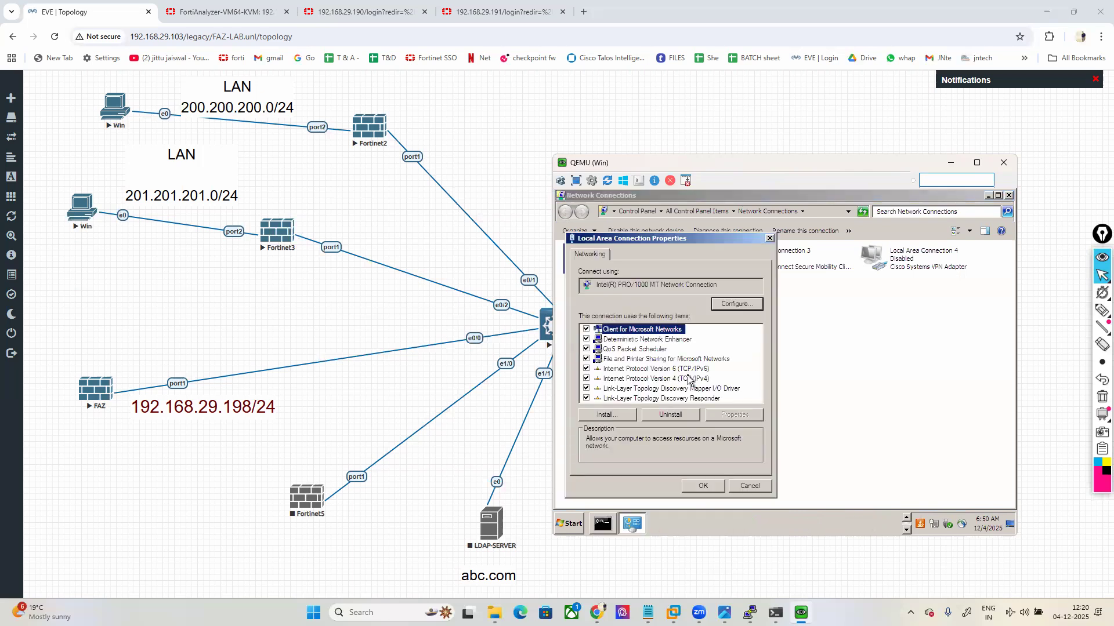
click(688, 379)
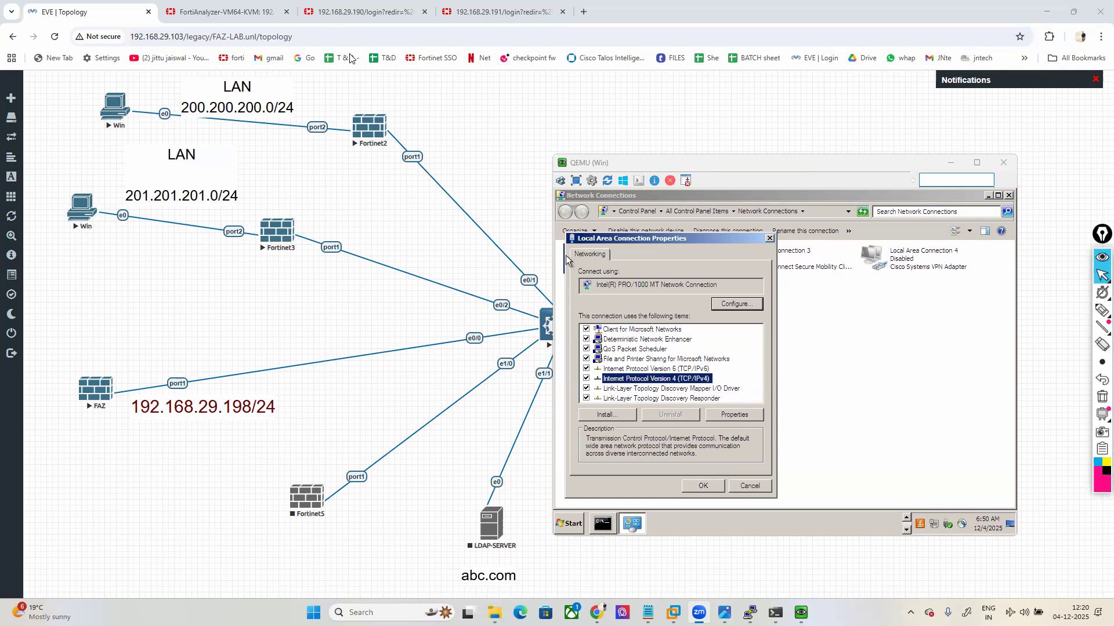
click(732, 414)
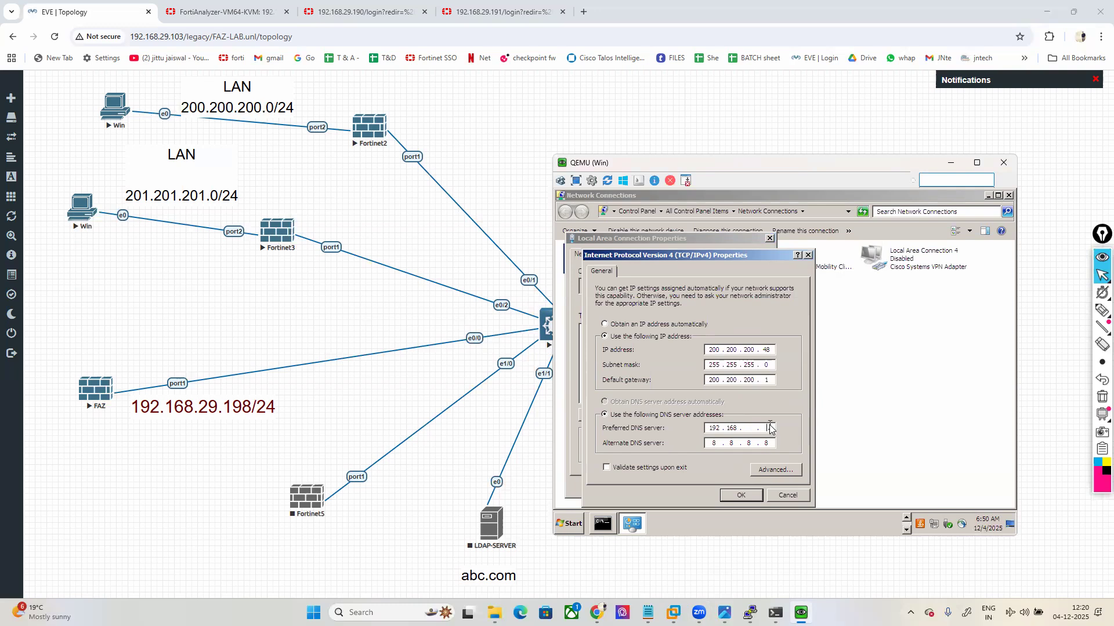
key(BackSpace)
text(829)
click(737, 495)
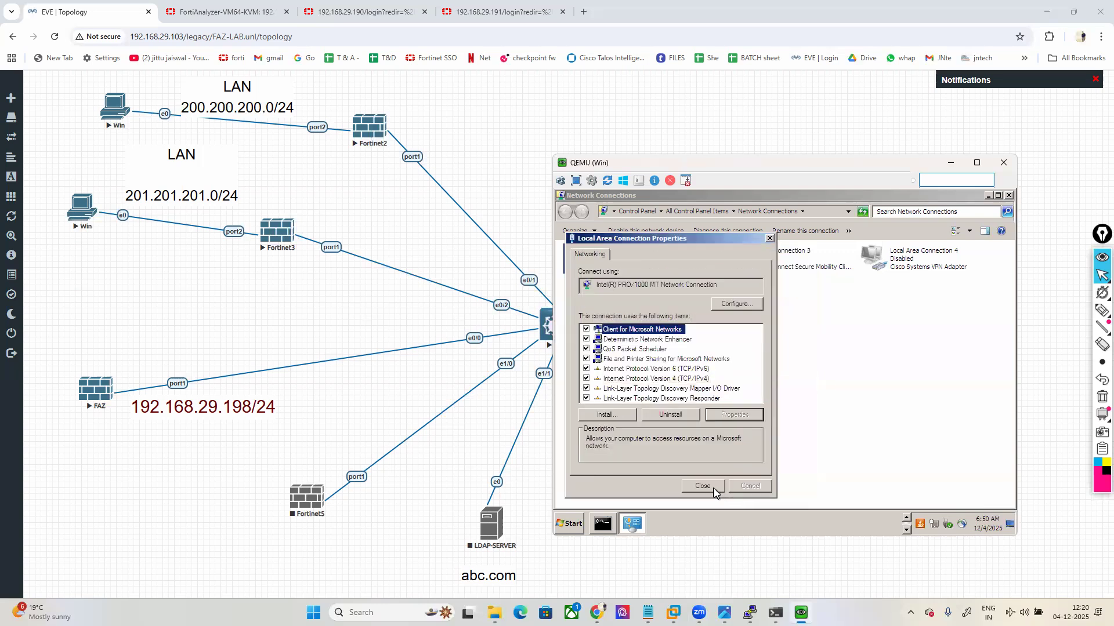
click(715, 492)
click(1102, 310)
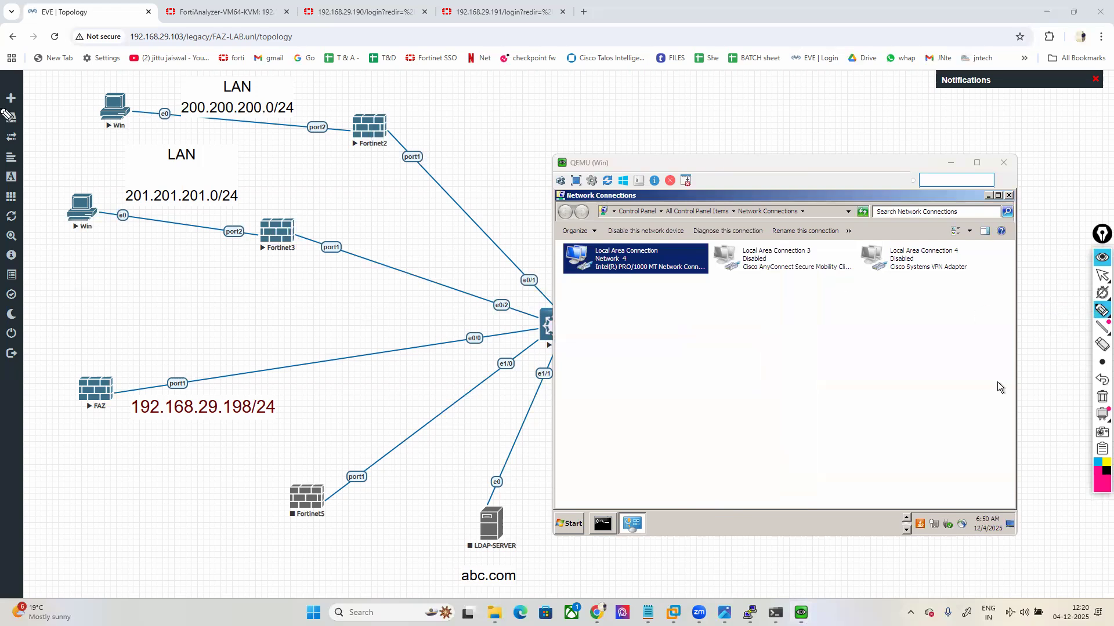
Step: Annotate the topology, circling the Win client node and highlighting the LAN 200.200.200.0/24 label
mouse_move(124, 74)
mouse_down()
mouse_move(99, 134)
mouse_move(155, 73)
mouse_move(117, 73)
mouse_up()
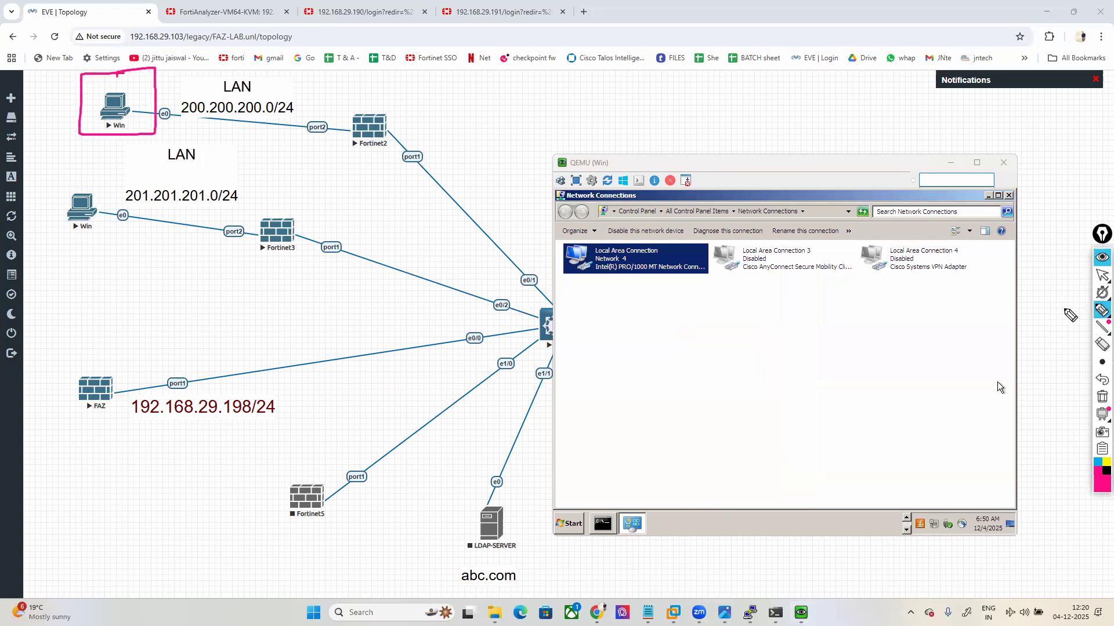
click(1102, 397)
click(1101, 275)
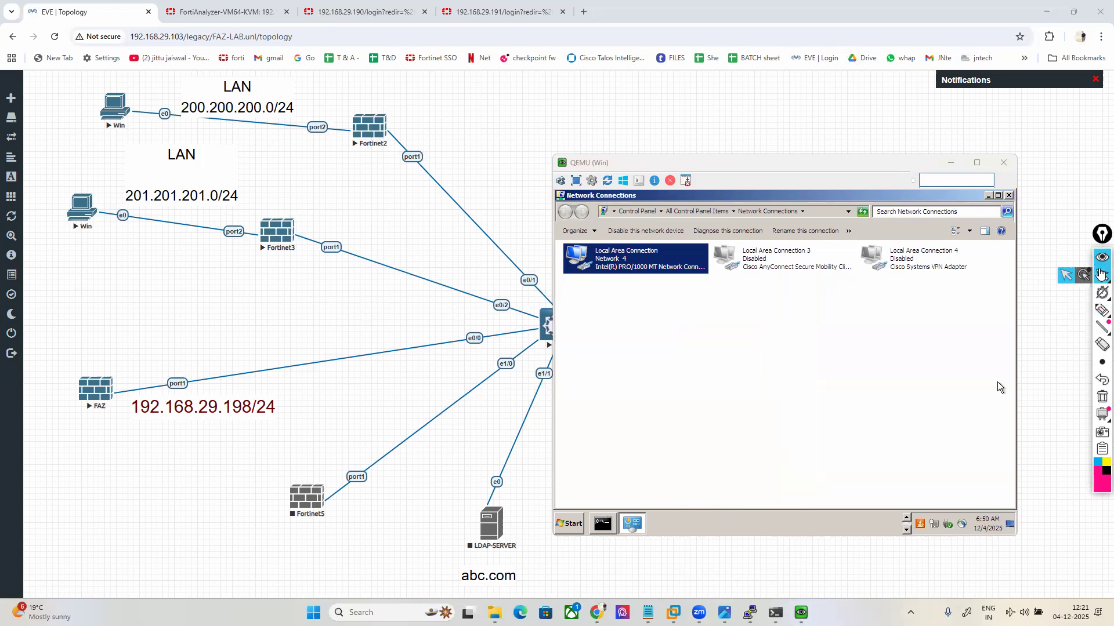
click(1101, 309)
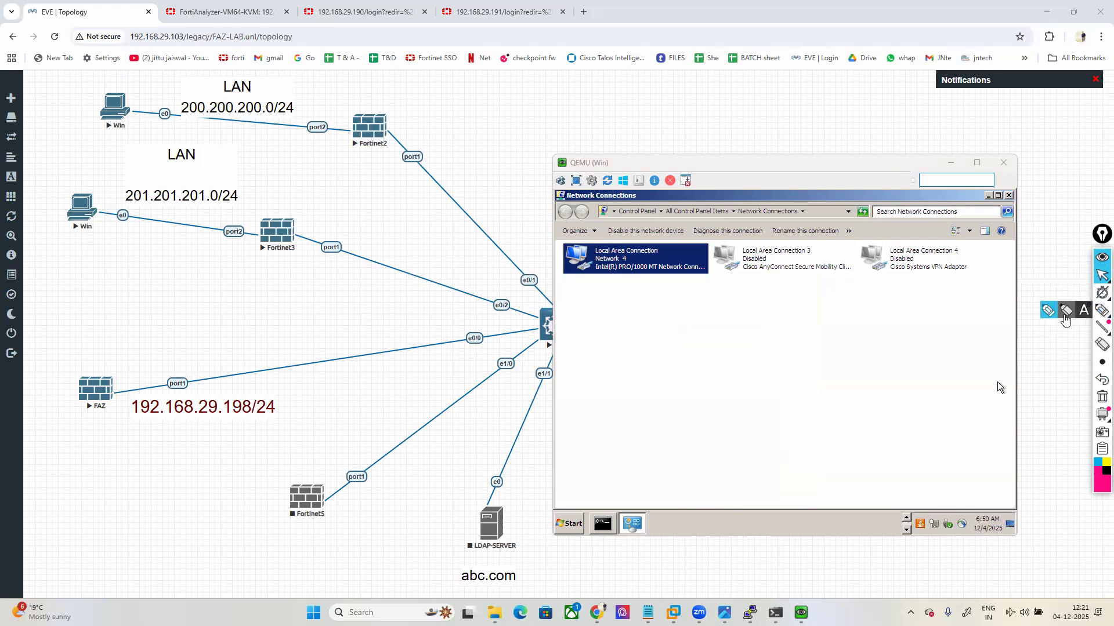
drag(180, 108, 278, 96)
drag(459, 185, 533, 157)
mouse_move(473, 192)
mouse_down()
mouse_move(713, 248)
mouse_move(899, 226)
mouse_move(883, 242)
mouse_up()
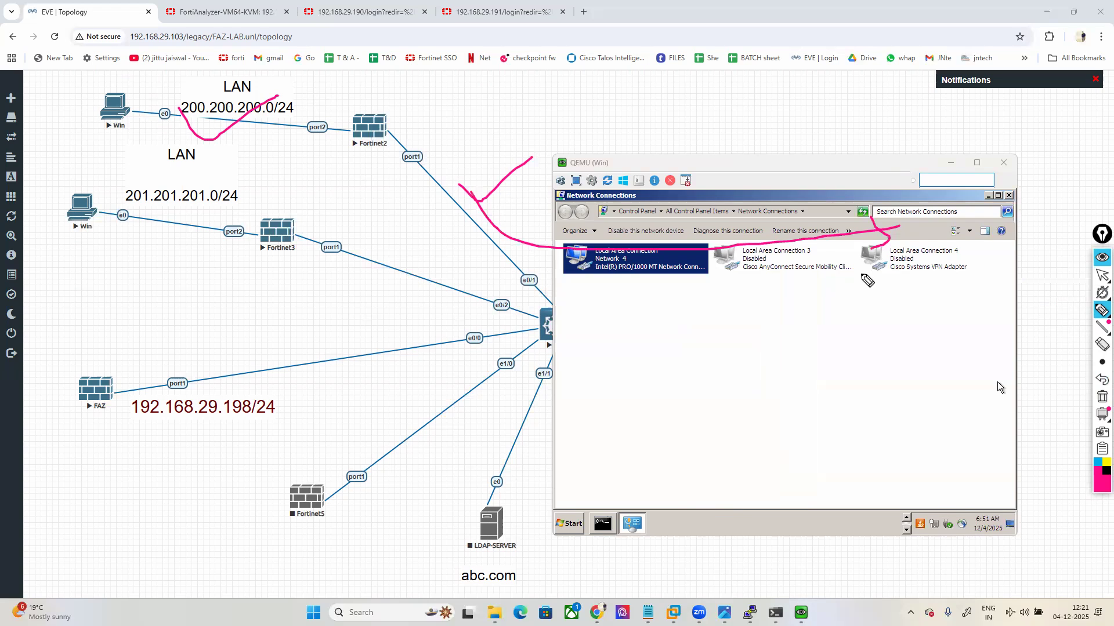
Step: Clear the annotations and move the Windows console off the switch node
click(1102, 397)
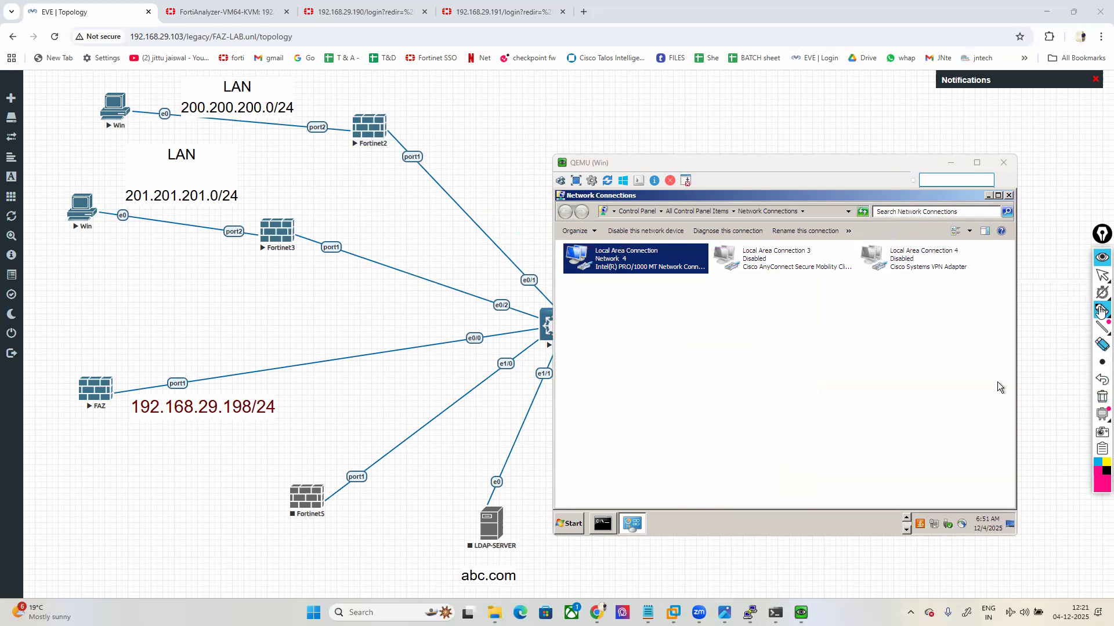
click(1101, 275)
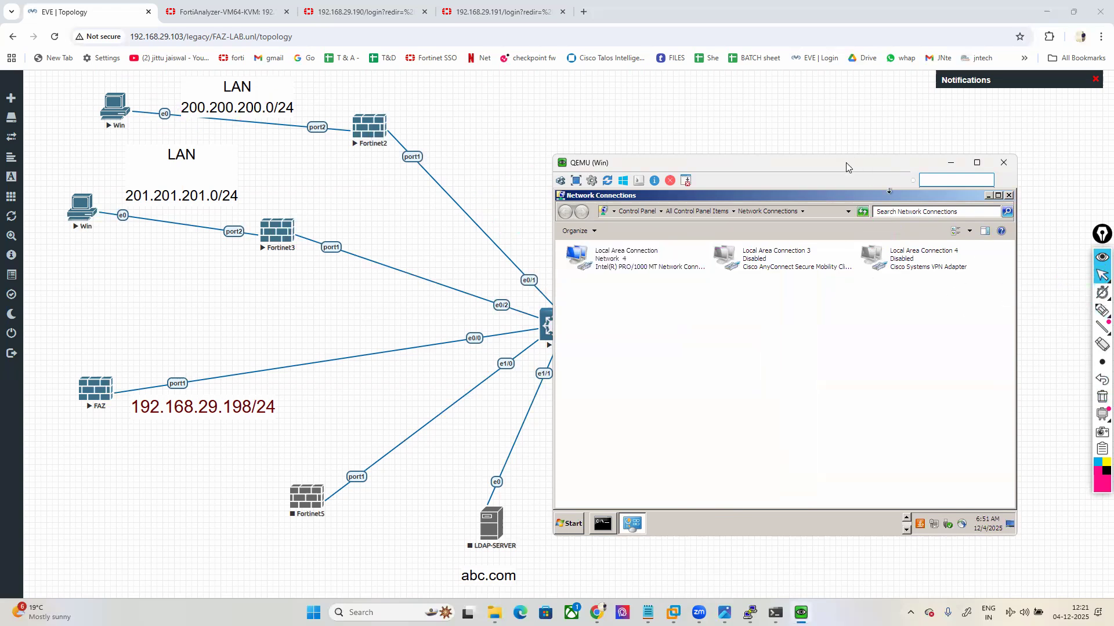
drag(846, 167, 869, 204)
Step: Close Network Connections, start Chrome, and ping 8.8.8.8 from the command prompt
click(1032, 234)
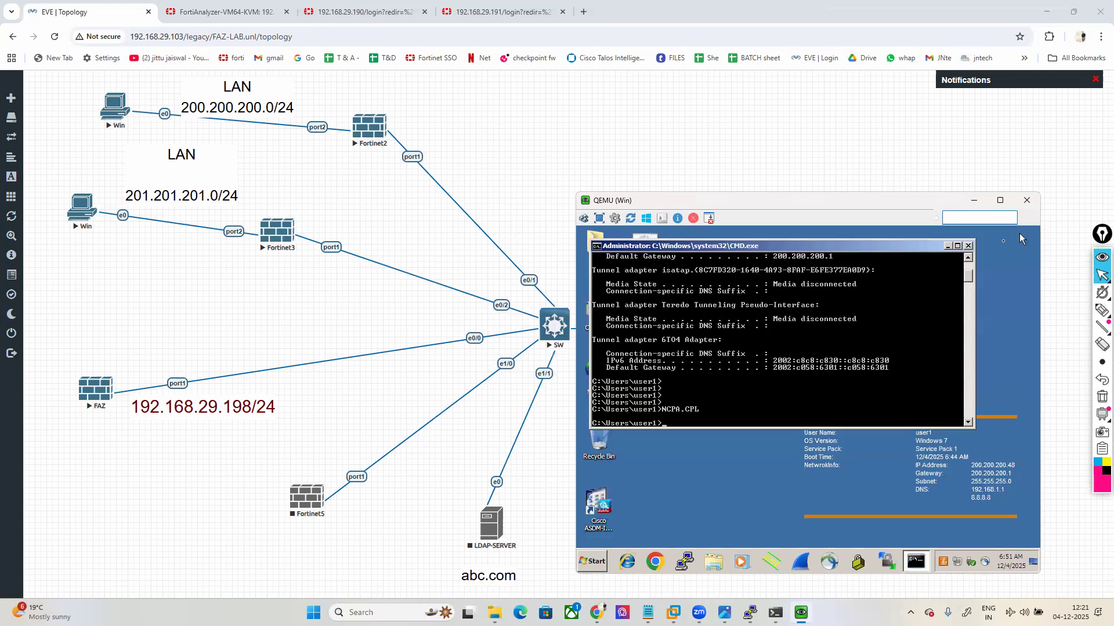
click(683, 560)
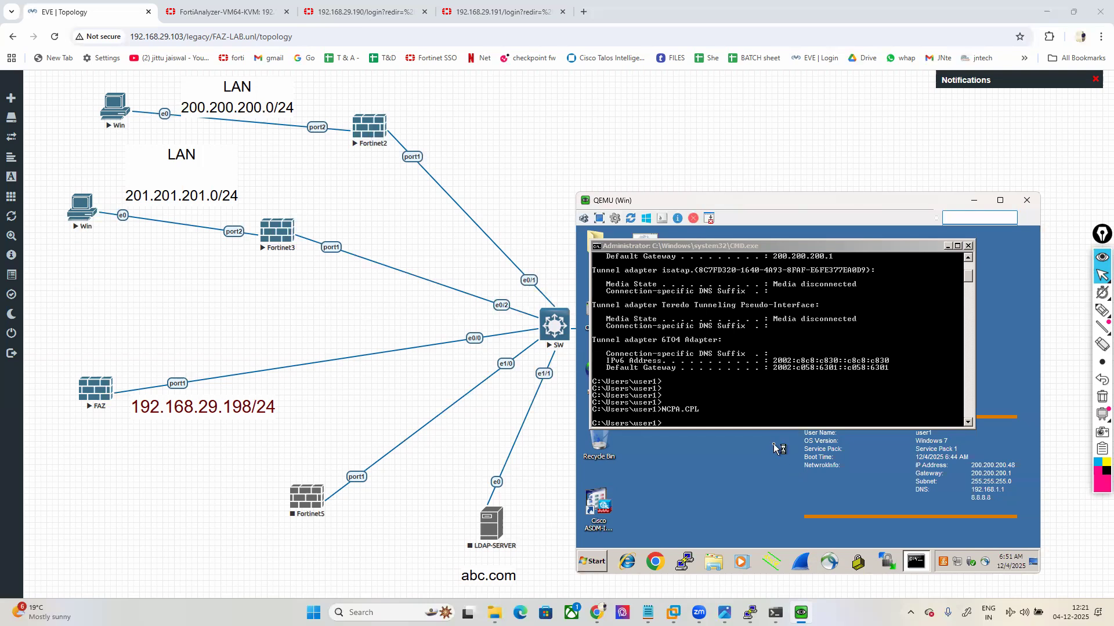
click(730, 362)
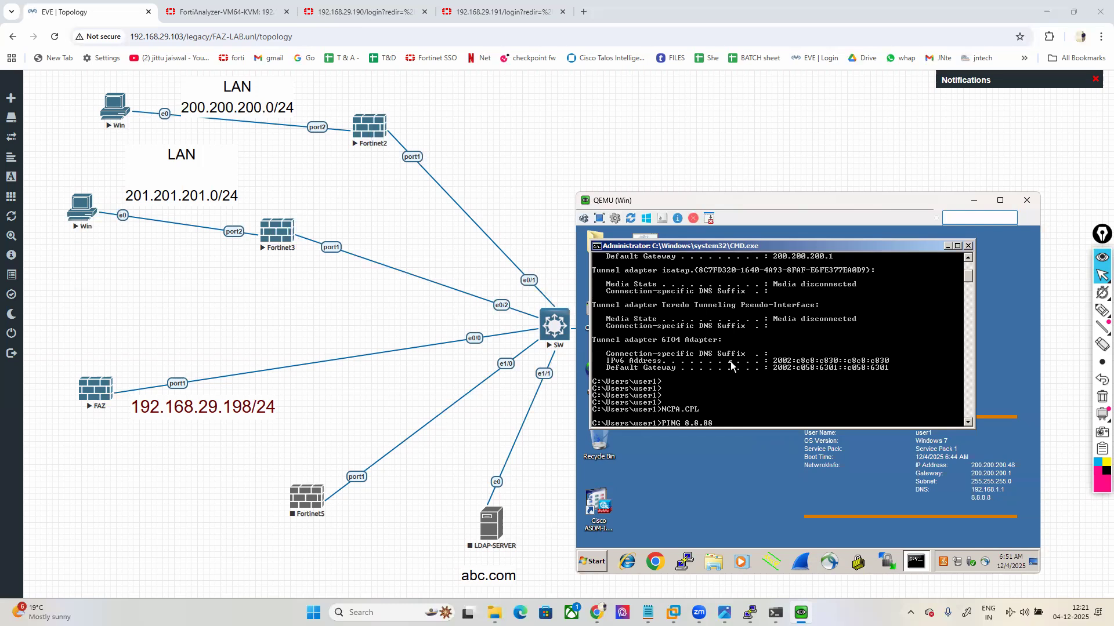
key(Return)
key(ctrl+c)
key(Up)
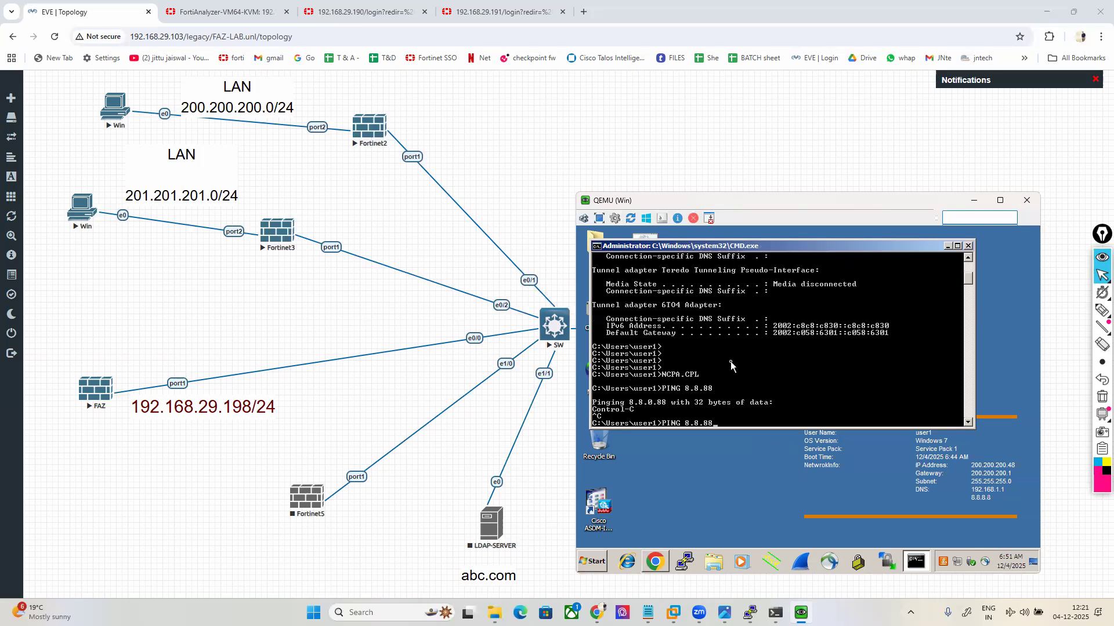
key(Return)
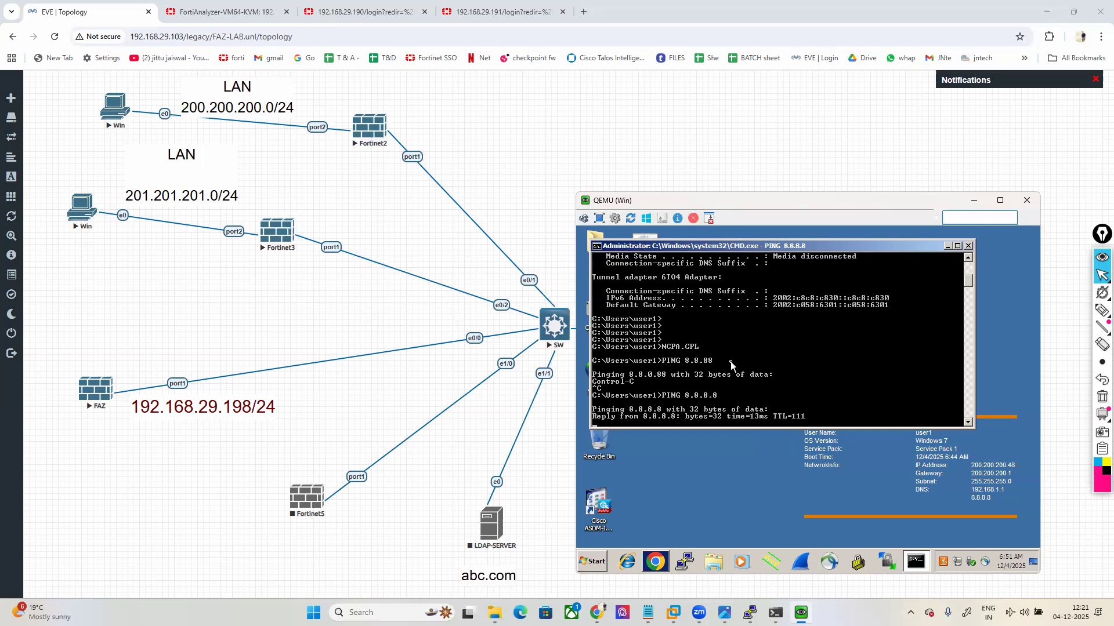
Step: Ping google.com from the command prompt
click(655, 562)
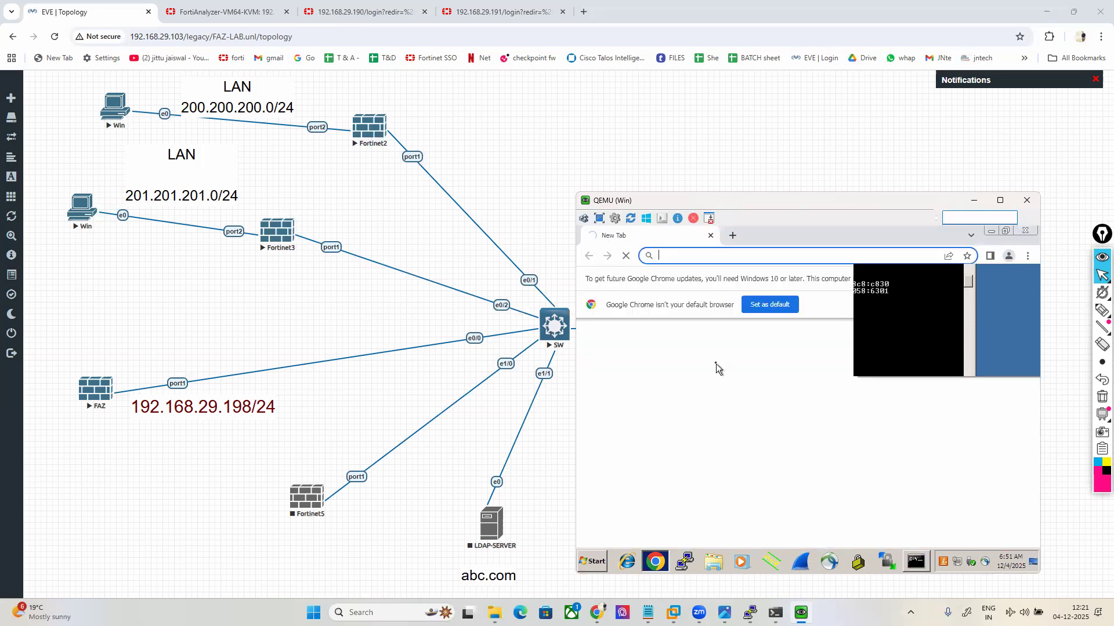
click(916, 563)
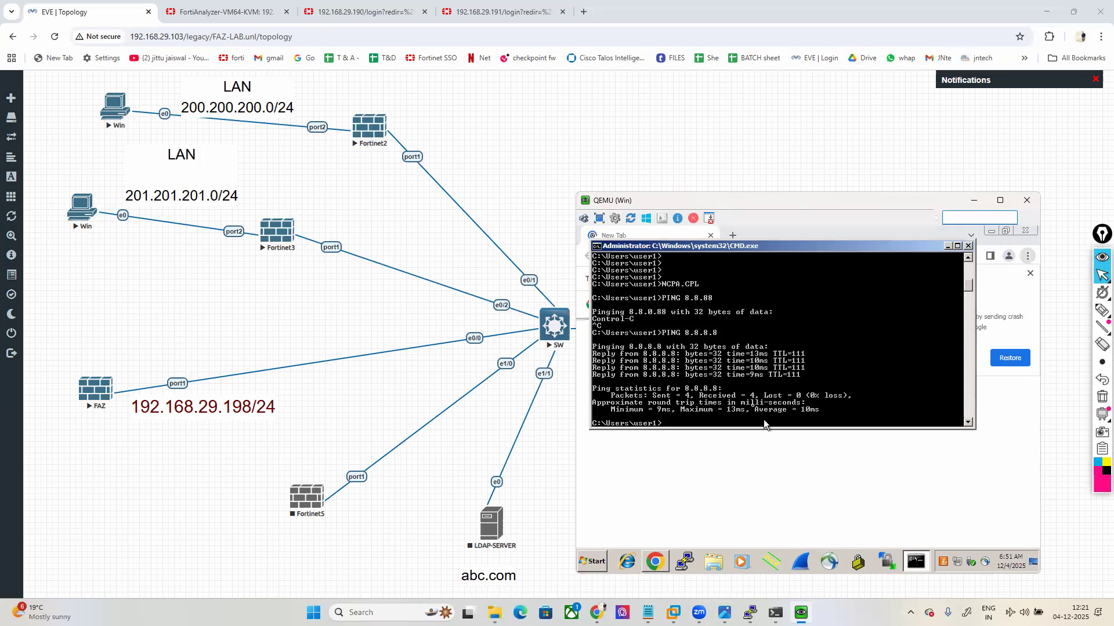
text(PIN)
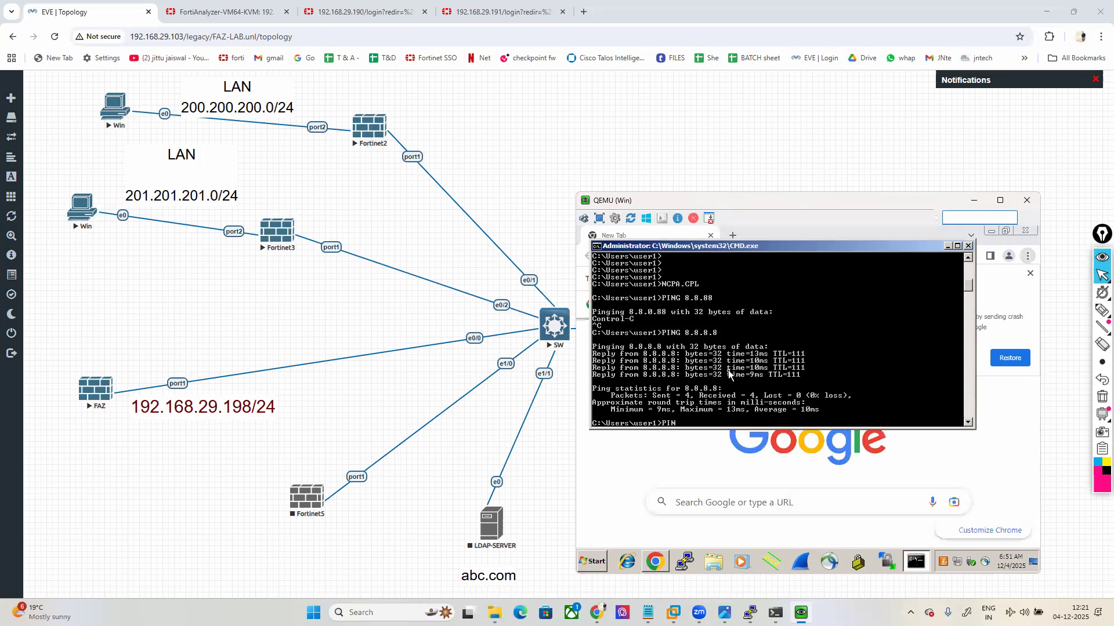
text(G GOOGLE.COM)
key(Return)
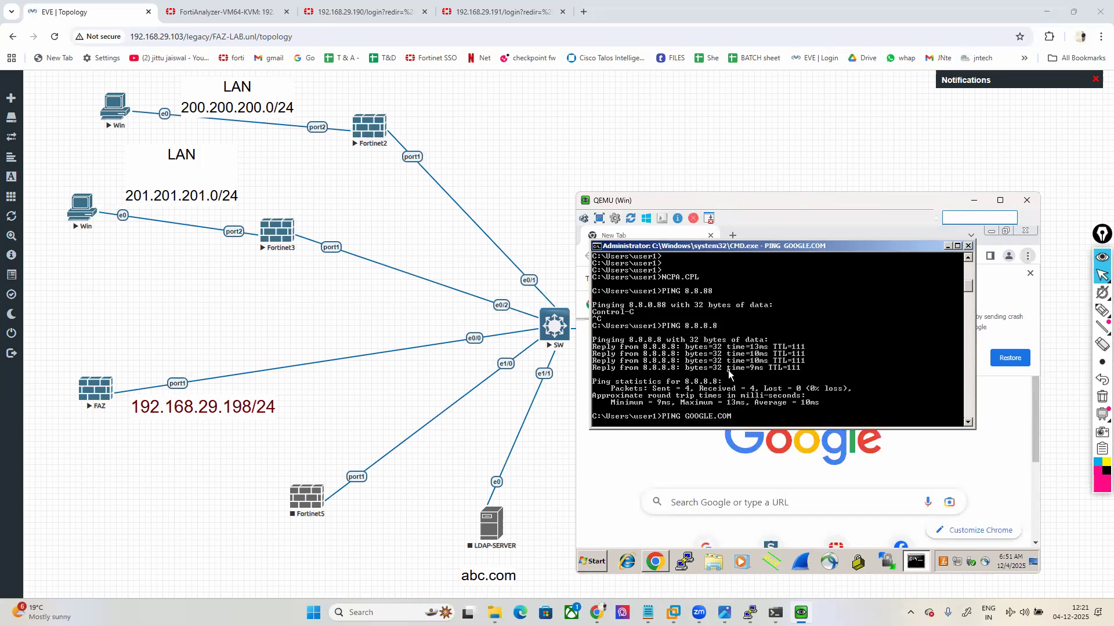
Step: In Chrome, open google.com, facebook.com and training.fortinet.com in three tabs
click(615, 450)
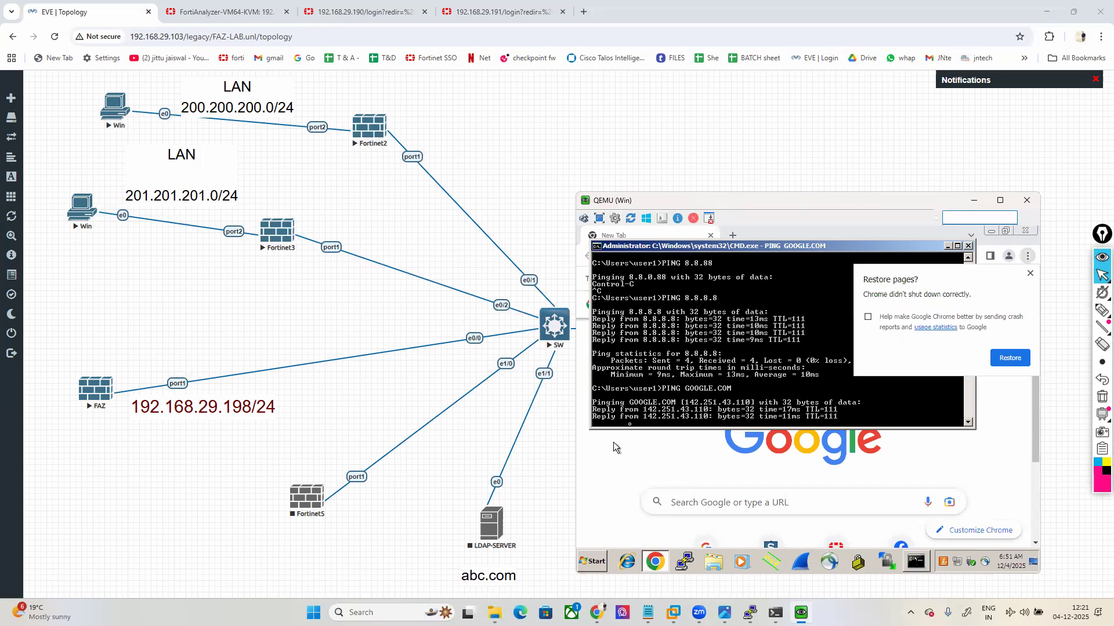
click(677, 250)
text(goog)
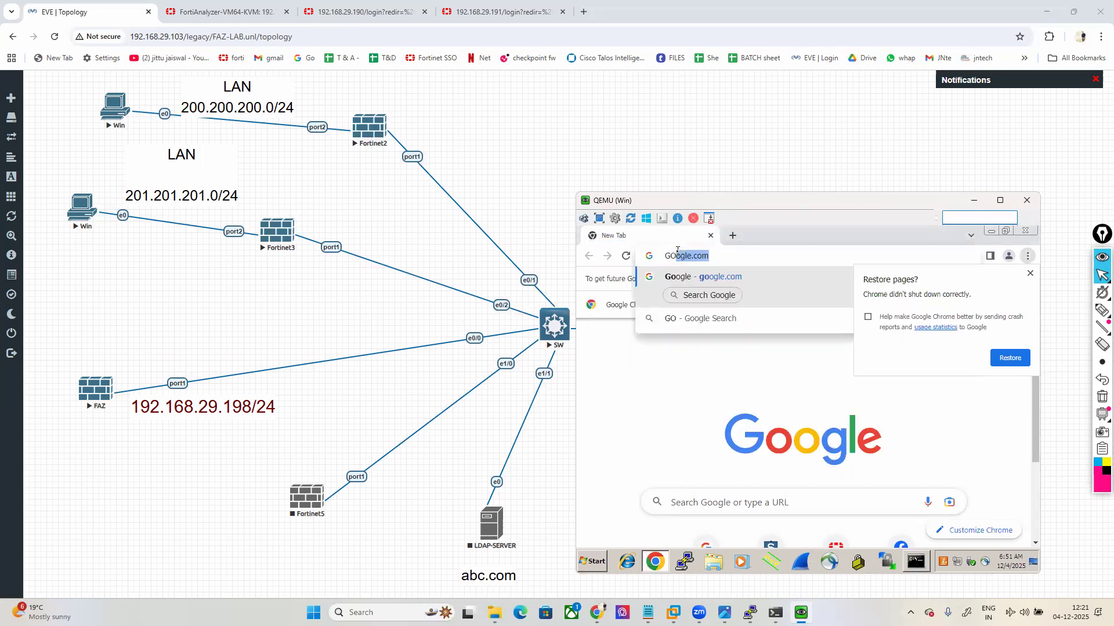
key(Return)
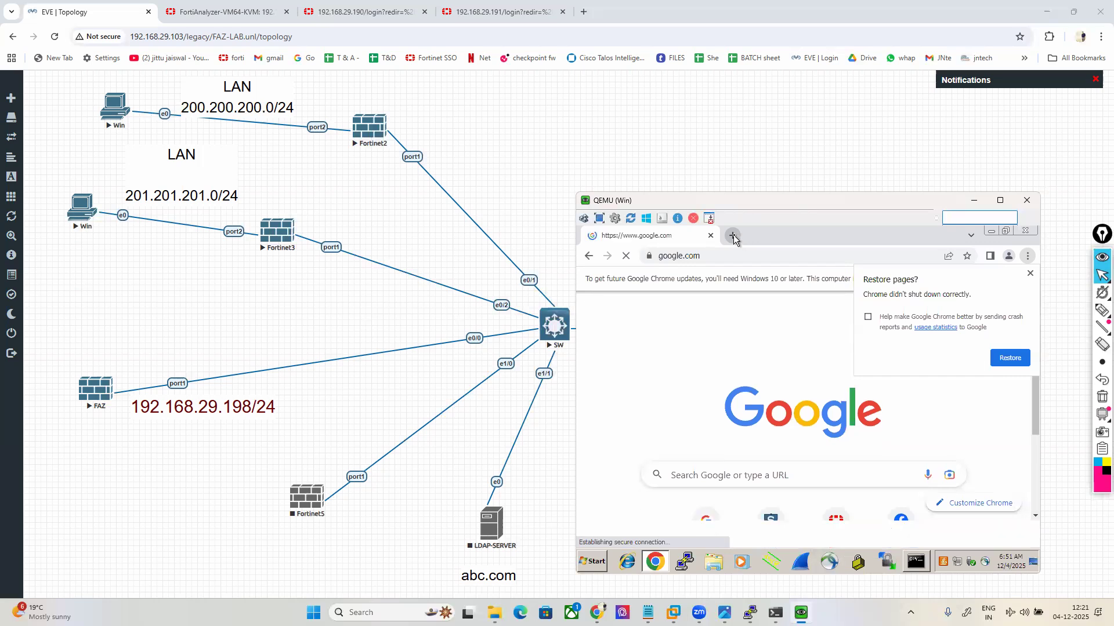
click(732, 237)
text(FA)
key(Return)
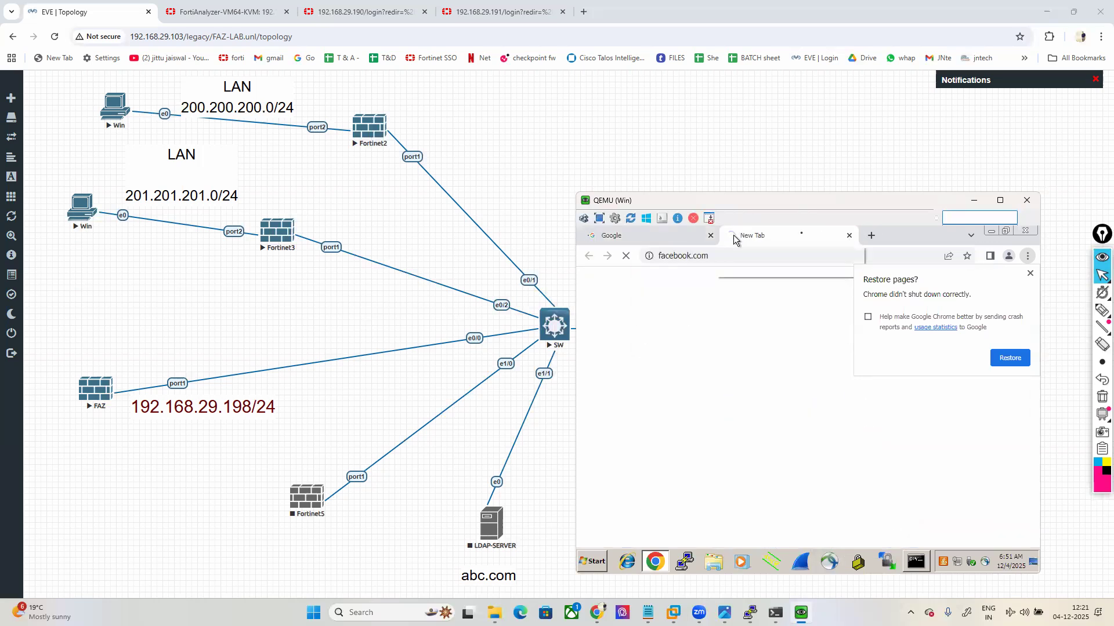
click(870, 235)
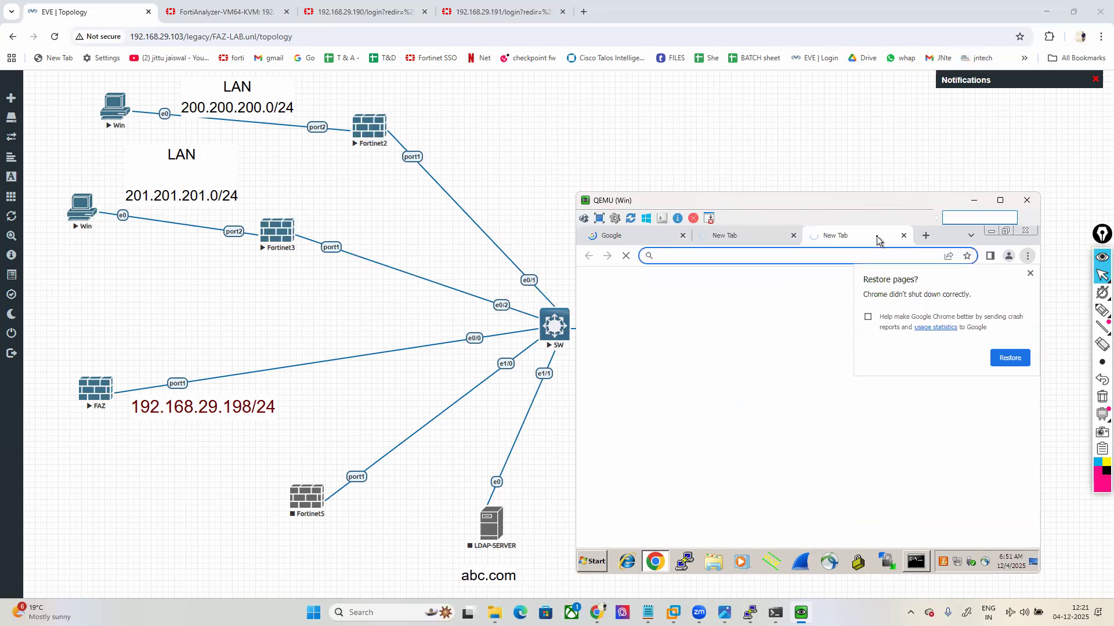
text(TRAining.fortinet.com)
key(Return)
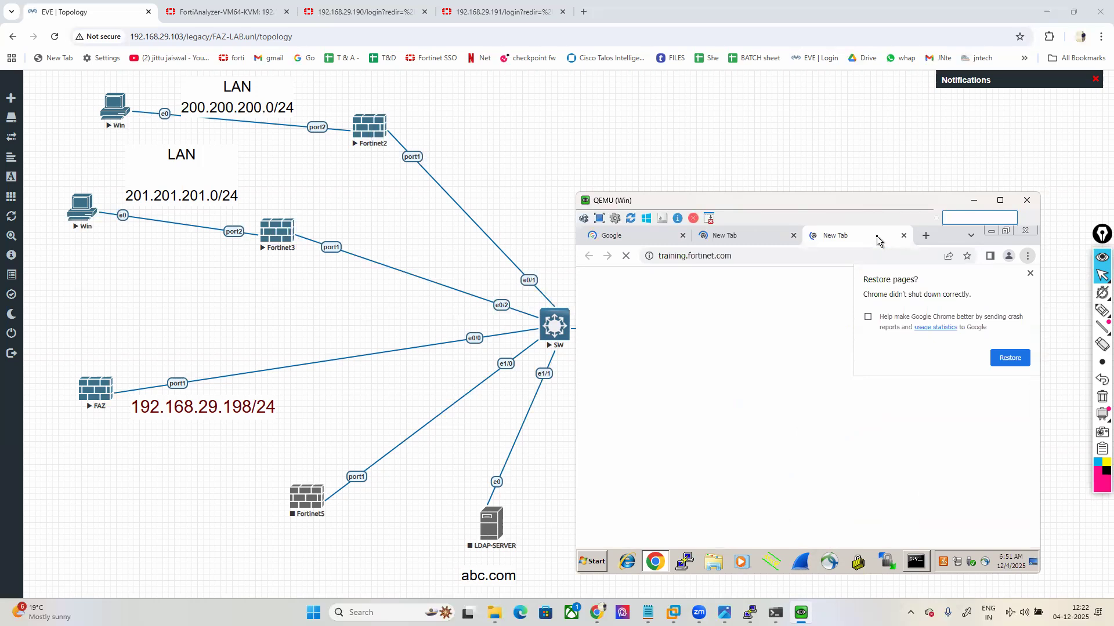
Step: Load facebook.com again in the second browser tab
click(720, 239)
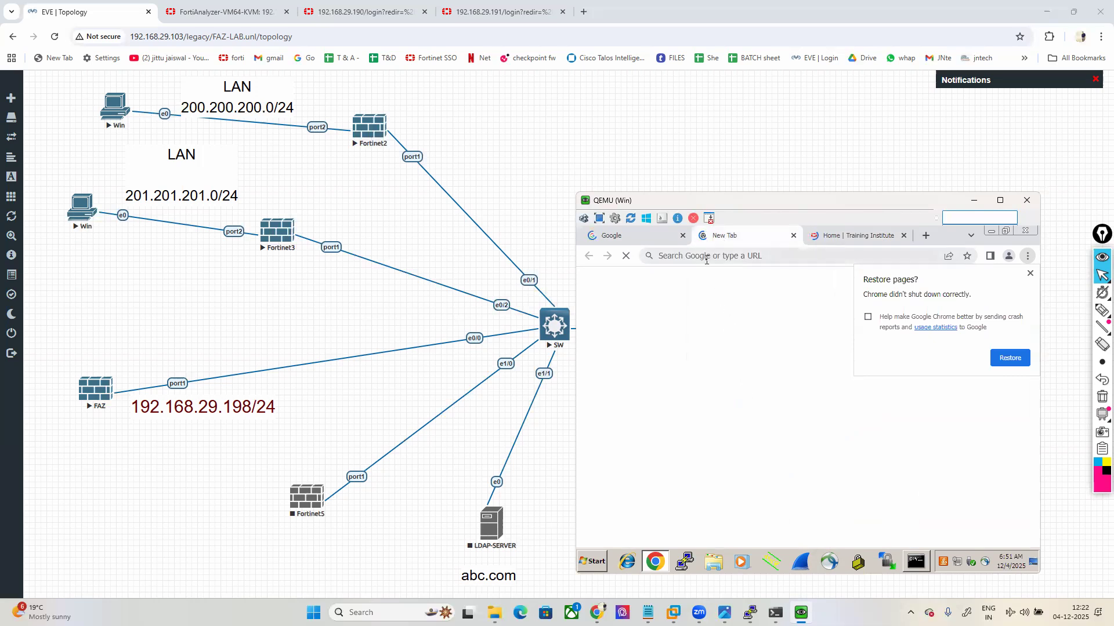
click(706, 257)
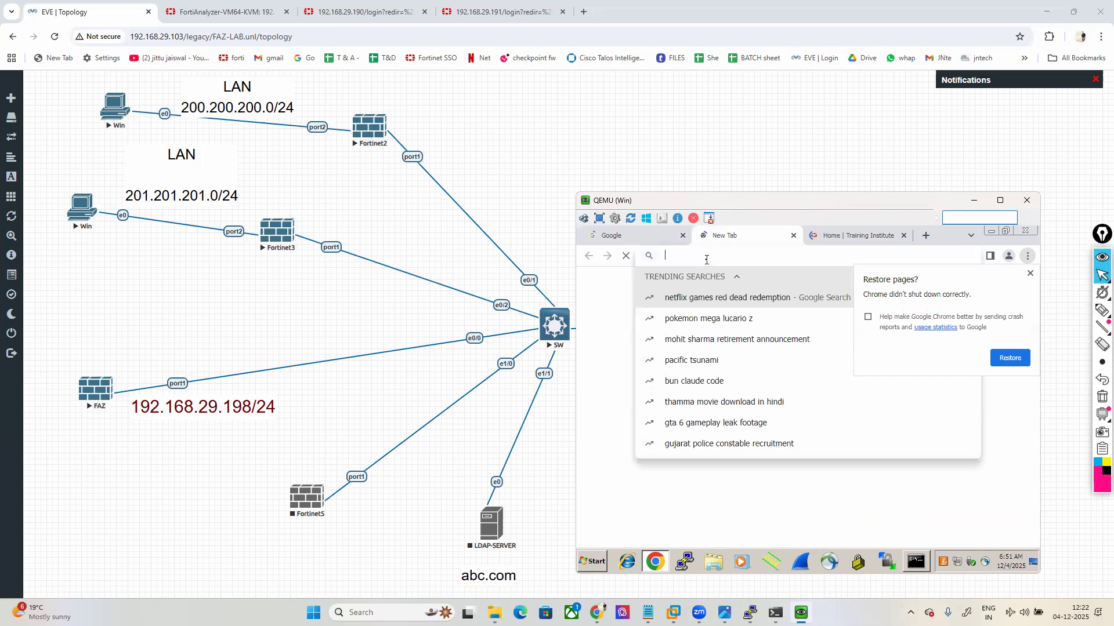
text(FA)
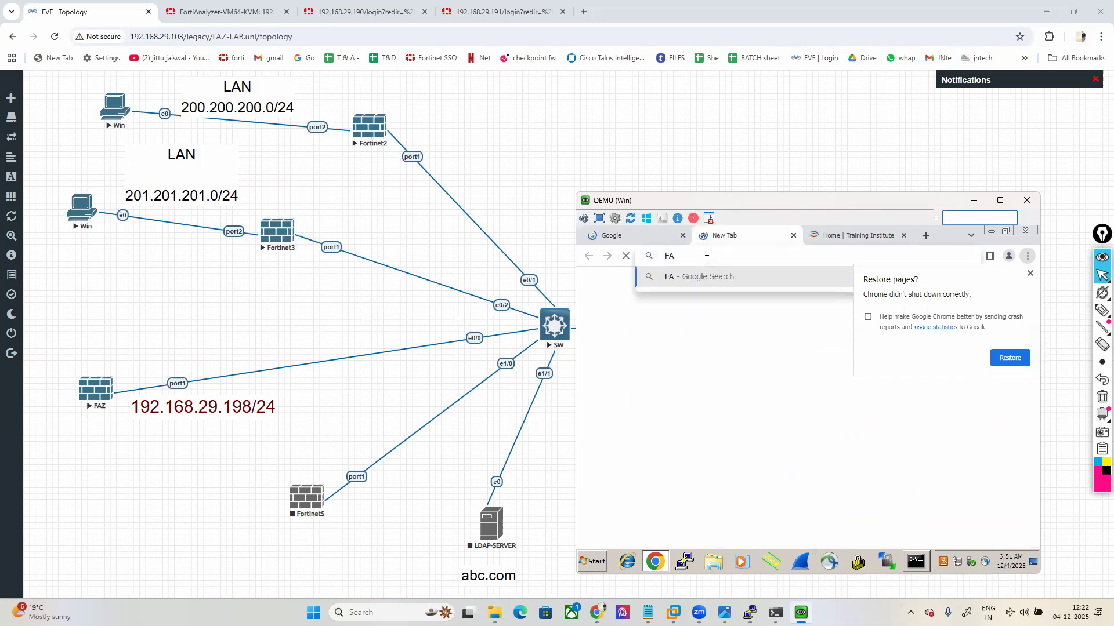
text(CEBOOK.COM)
key(Return)
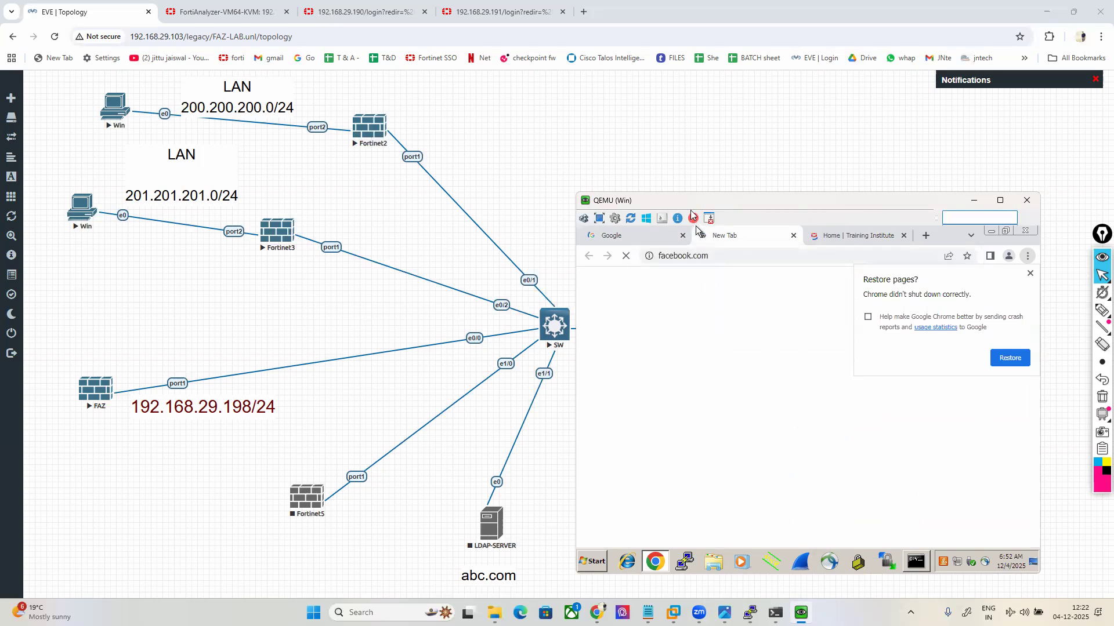
Step: Sign back into FW-1's web interface as admin with the account password
drag(701, 203, 706, 141)
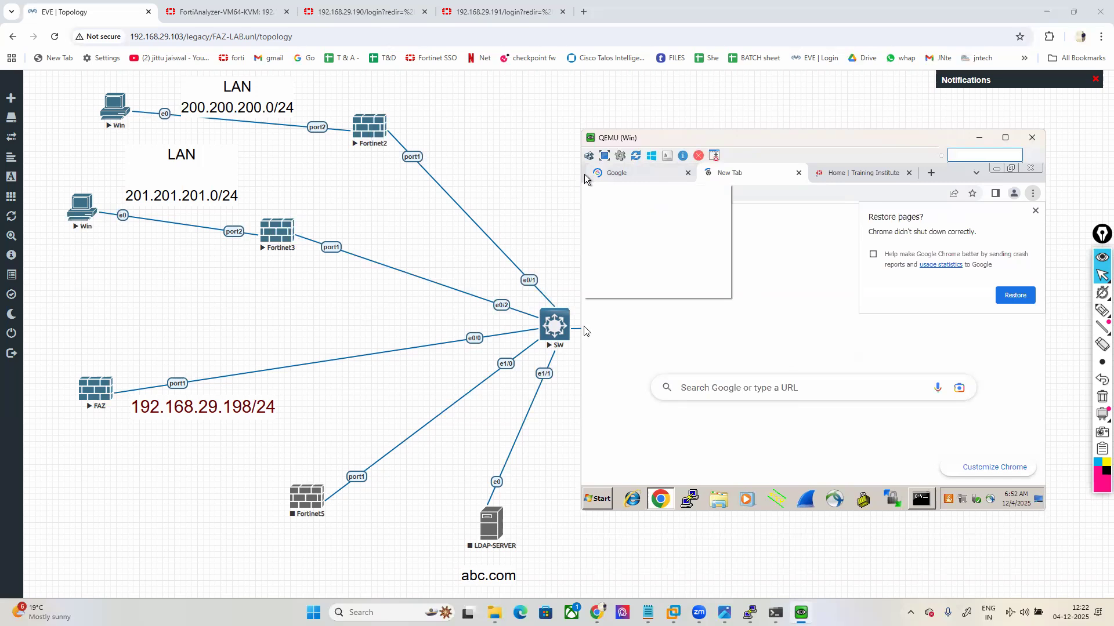
key(ctrl+3)
key(BackSpace)
key(BackSpace)
key(BackSpace)
text(admin)
key(Tab)
text(admin)
key(Return)
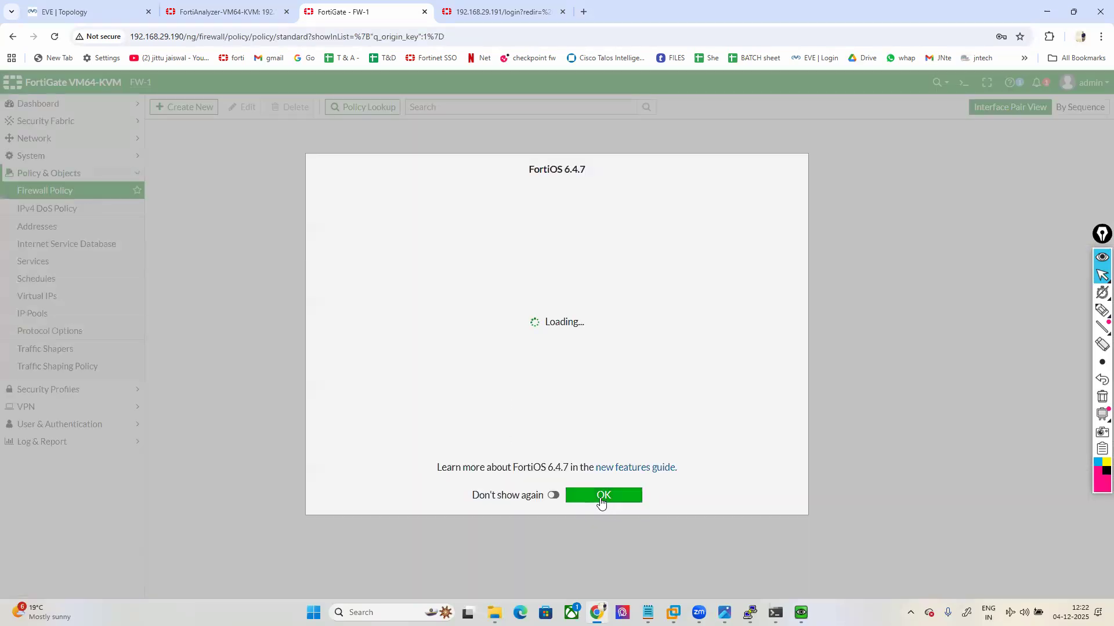
Step: Dismiss the what's new notice and open FW-1's Log & Report > Log Settings
click(600, 497)
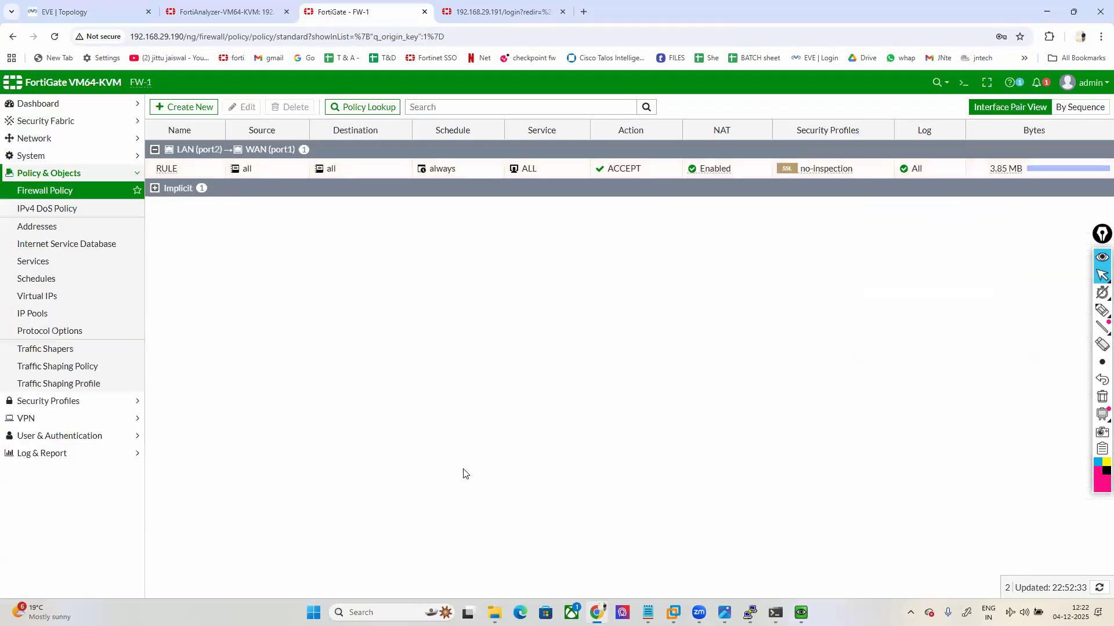
click(37, 453)
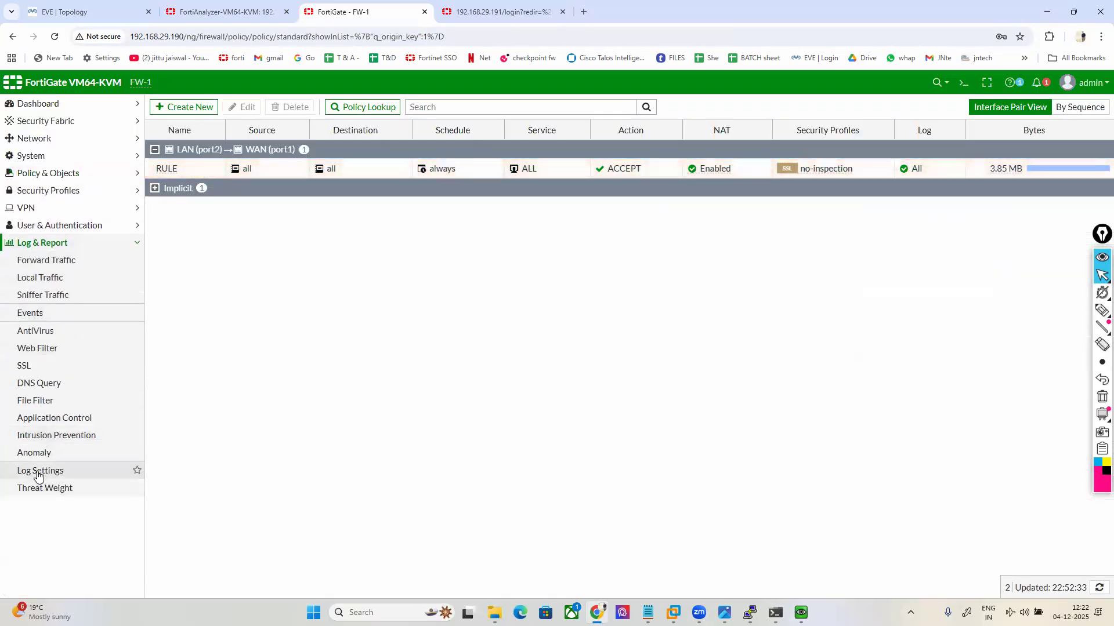
click(38, 473)
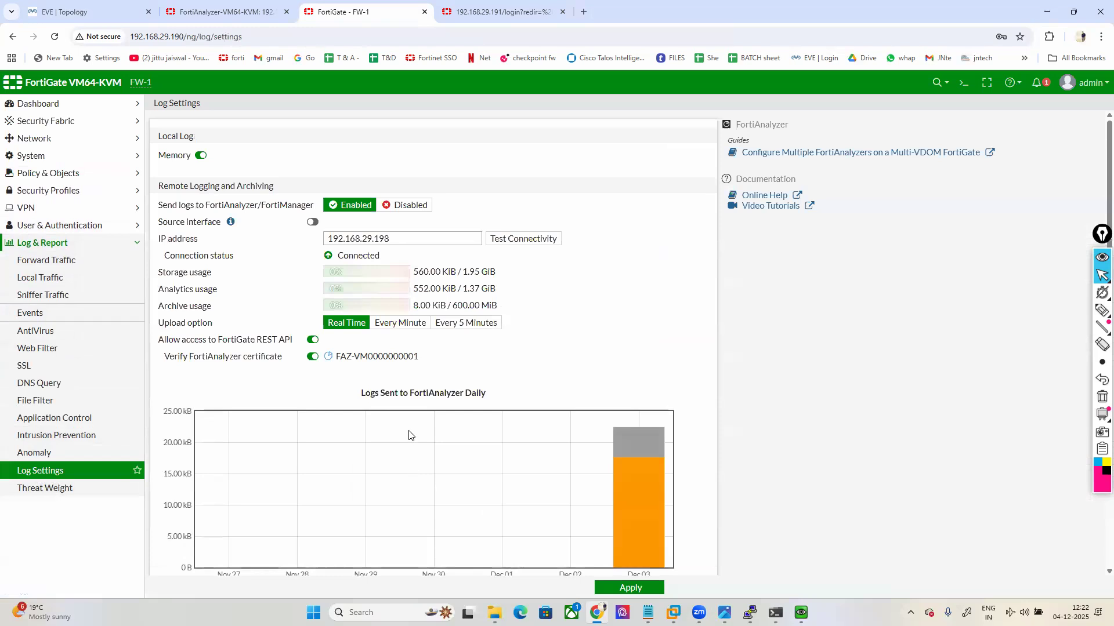
scroll(683, 442, down, 1)
Step: Highlight the Real Time FortiAnalyzer upload setting, then open the Forward Traffic log
mouse_move(1101, 310)
click(1049, 310)
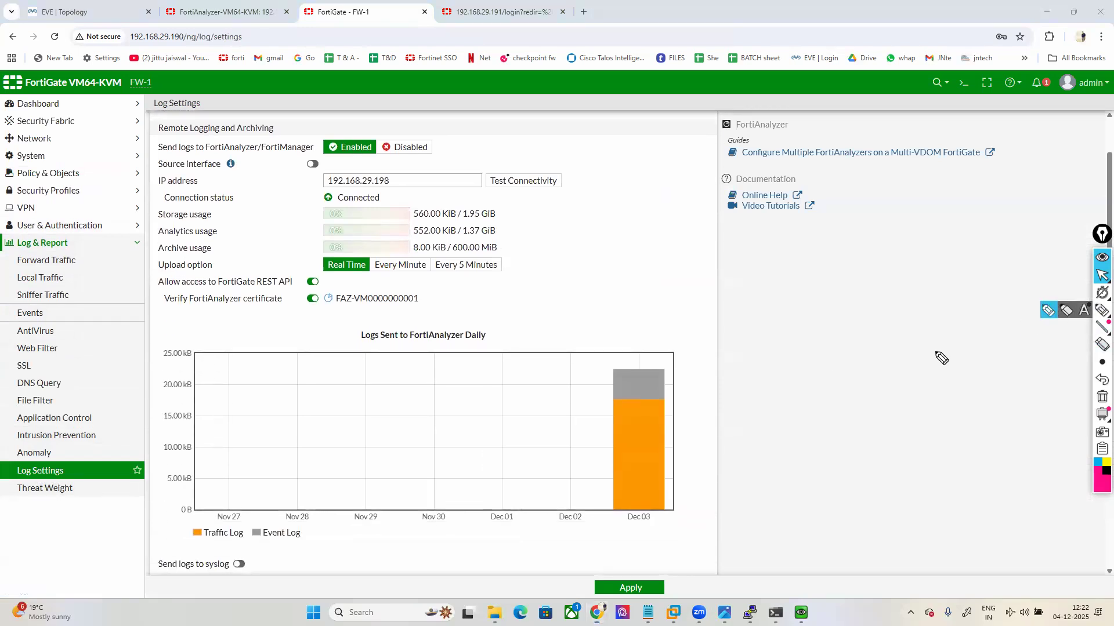
mouse_move(599, 521)
mouse_down()
mouse_move(715, 355)
mouse_move(598, 348)
mouse_move(609, 527)
mouse_up()
click(1101, 396)
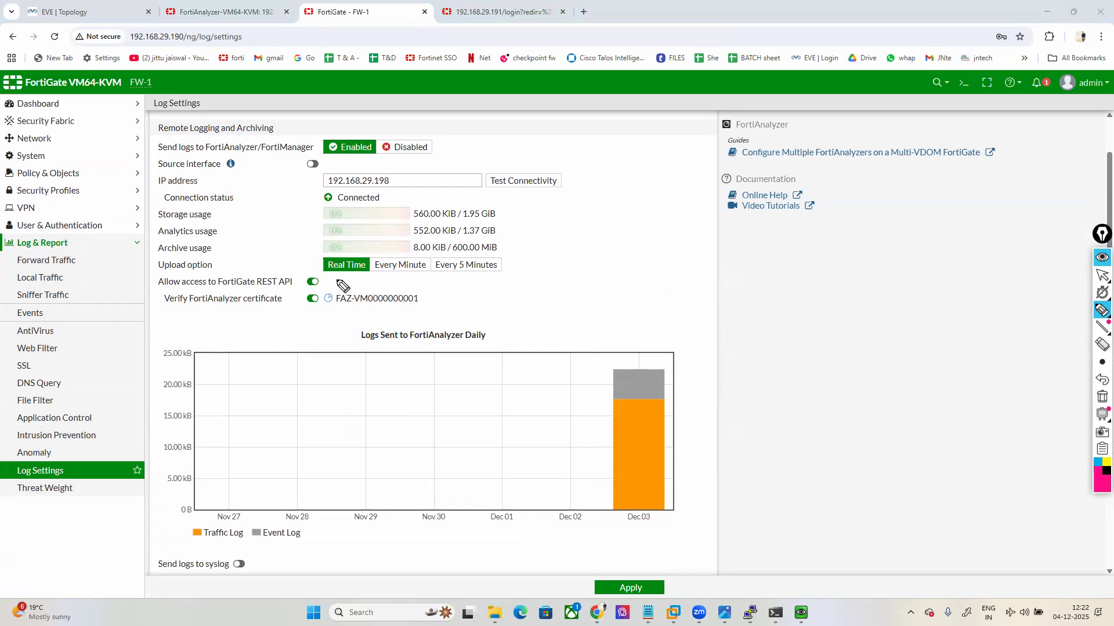
drag(320, 278, 375, 274)
click(1102, 381)
click(1101, 275)
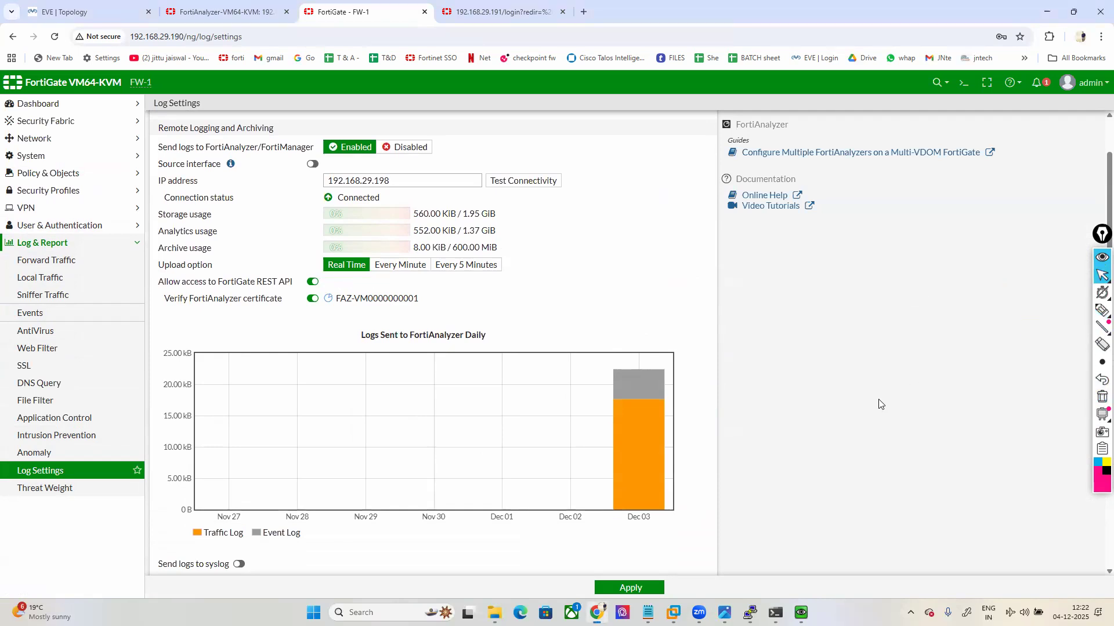
scroll(879, 405, up, 2)
click(44, 264)
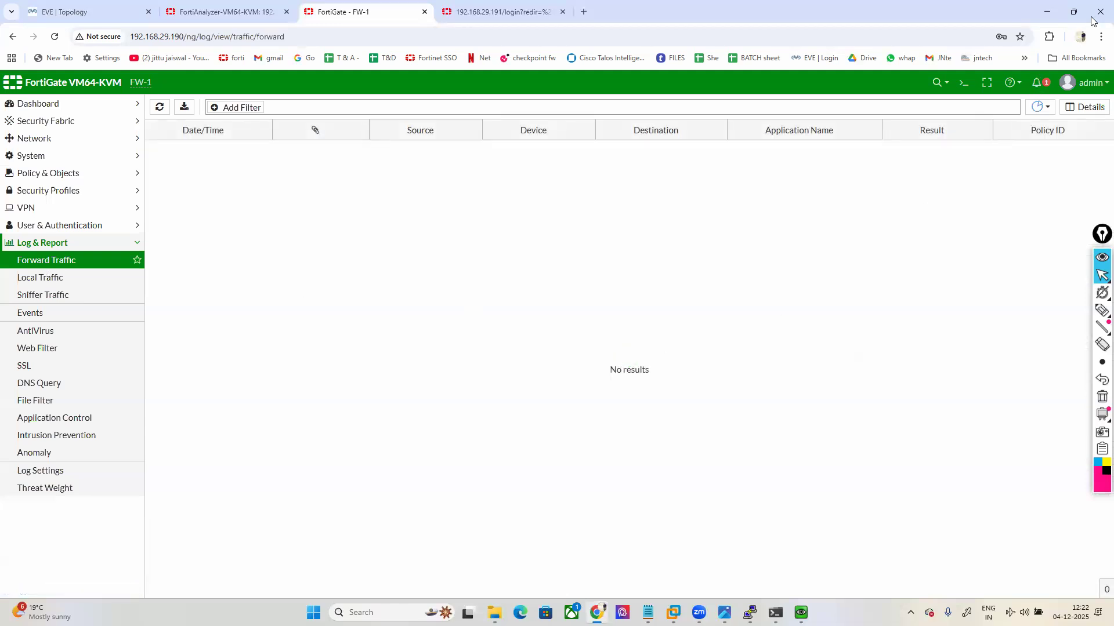
Step: Switch the Forward Traffic log source to FortiAnalyzer, then back to Memory to list 200.200.200.48 sessions
click(1040, 106)
click(1070, 137)
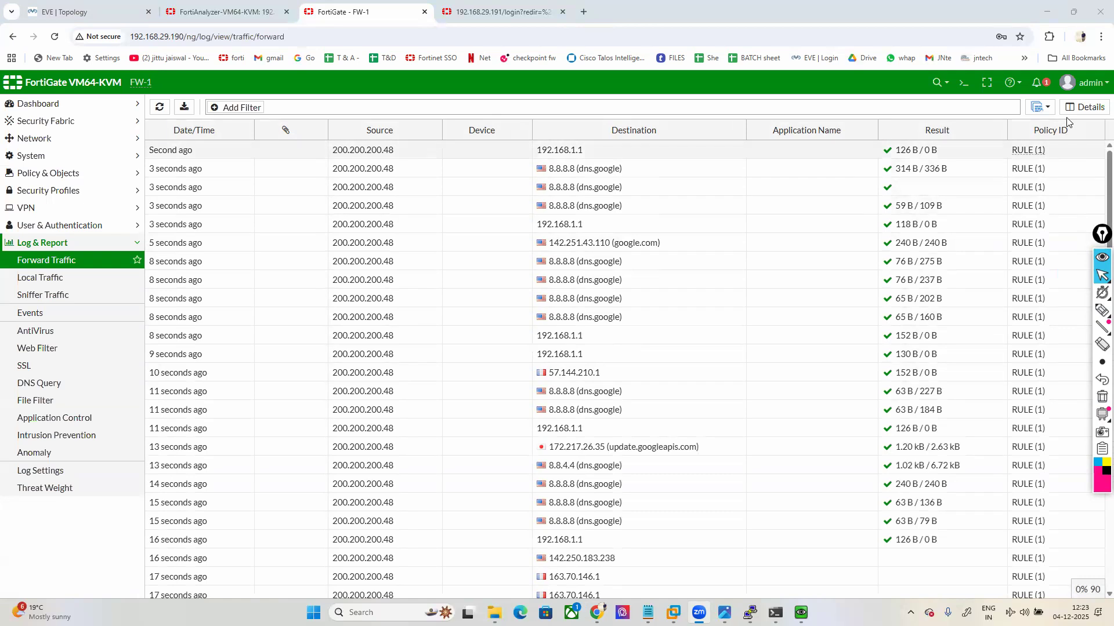
click(1047, 108)
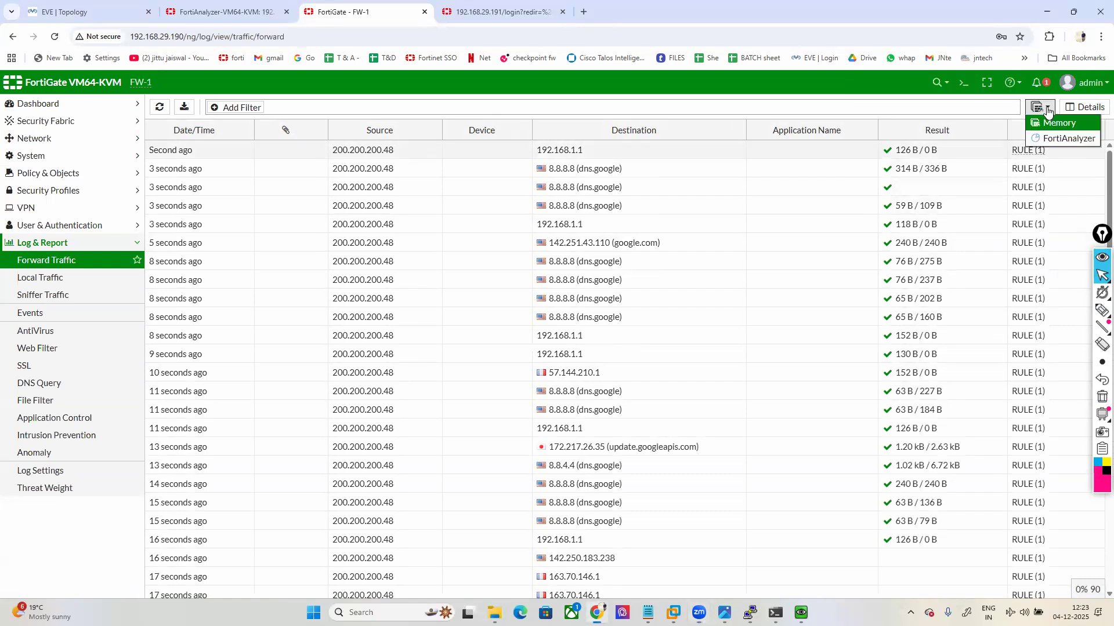
click(1062, 140)
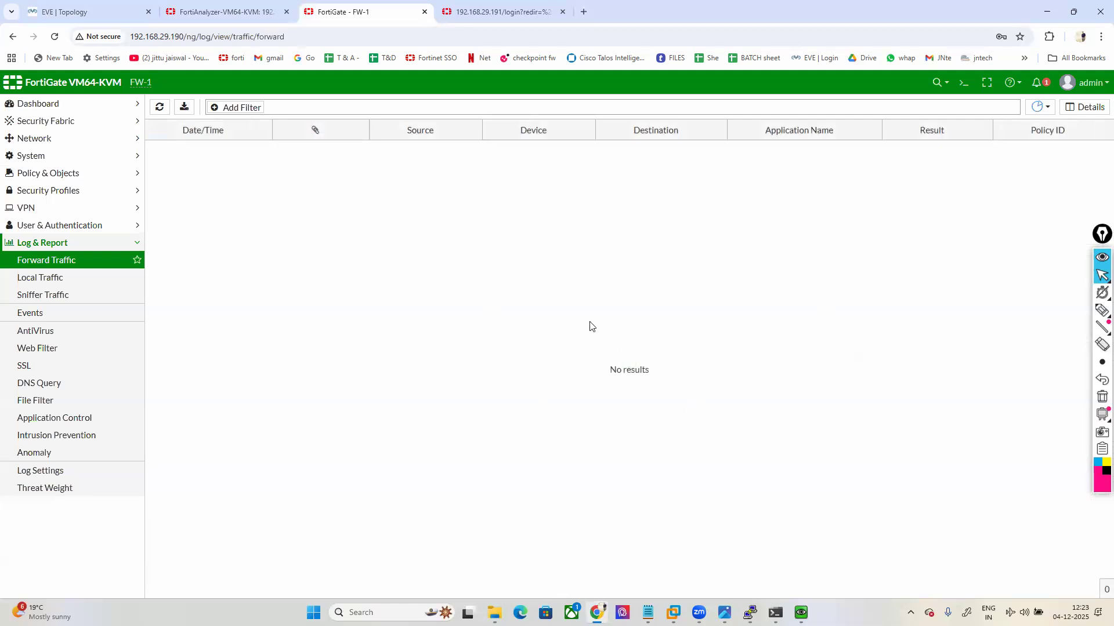
click(1039, 107)
click(1056, 123)
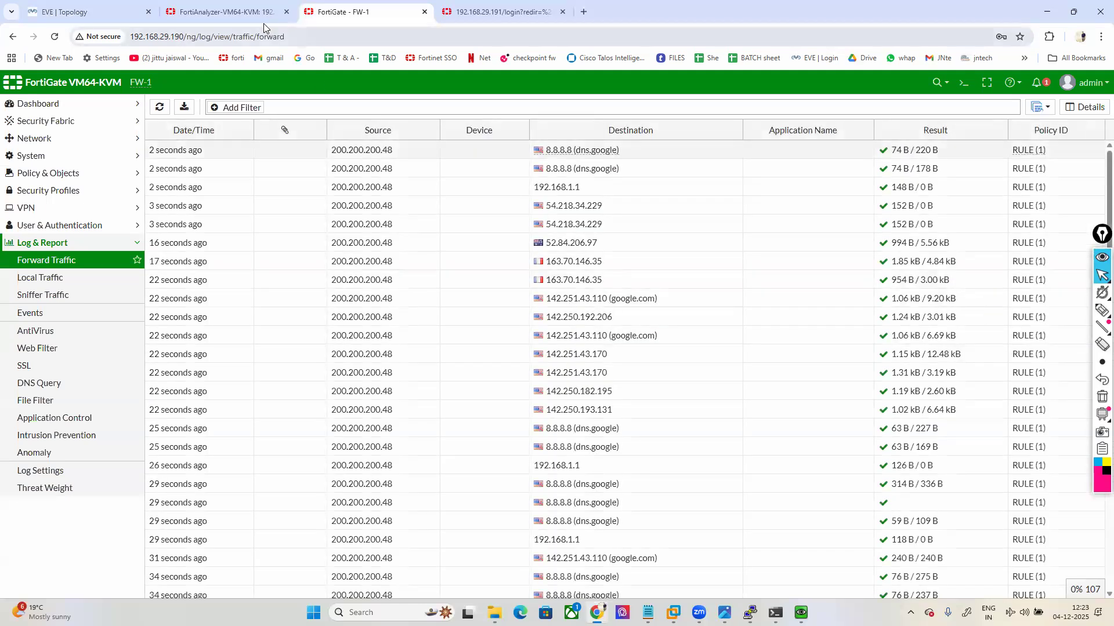
click(224, 12)
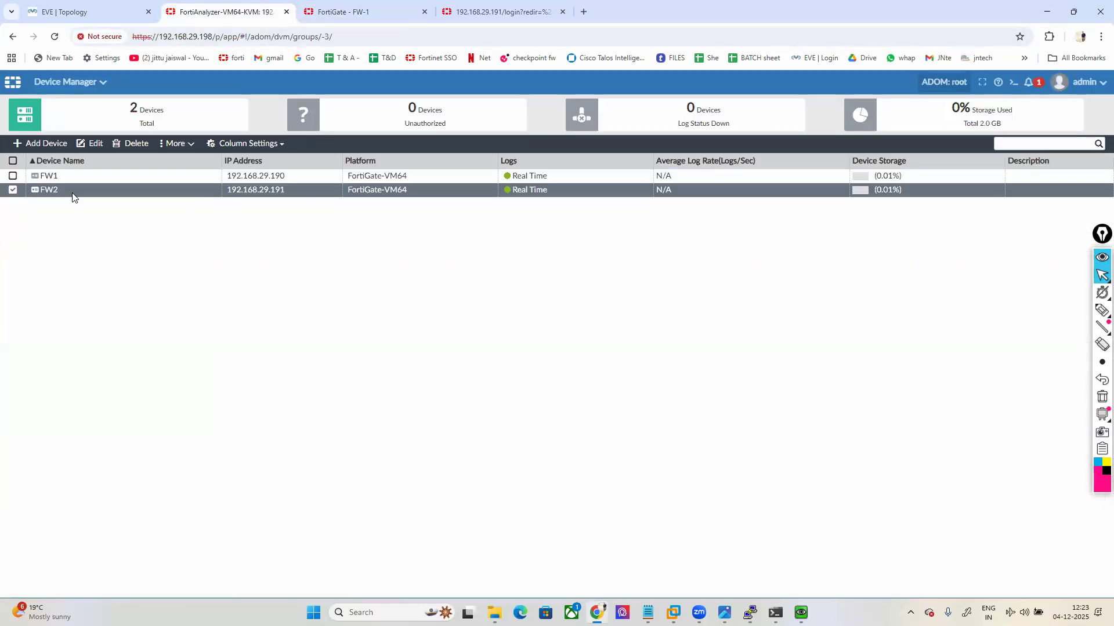
Step: Go to Log View from FortiAnalyzer's module menu to list the 200.200.200.48 traffic logs
click(72, 82)
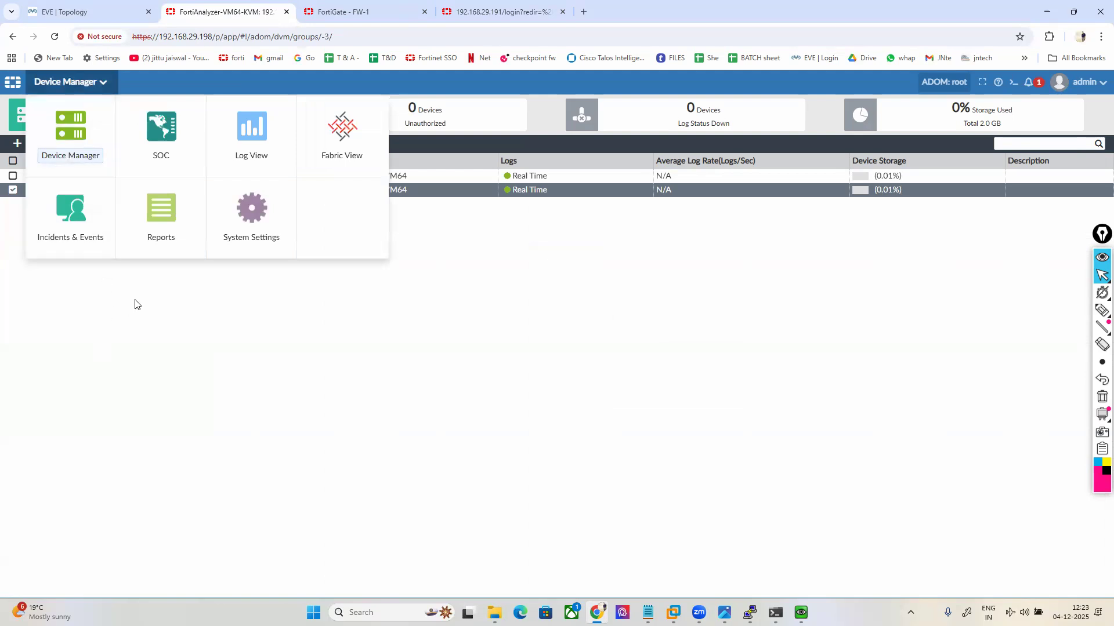
click(251, 138)
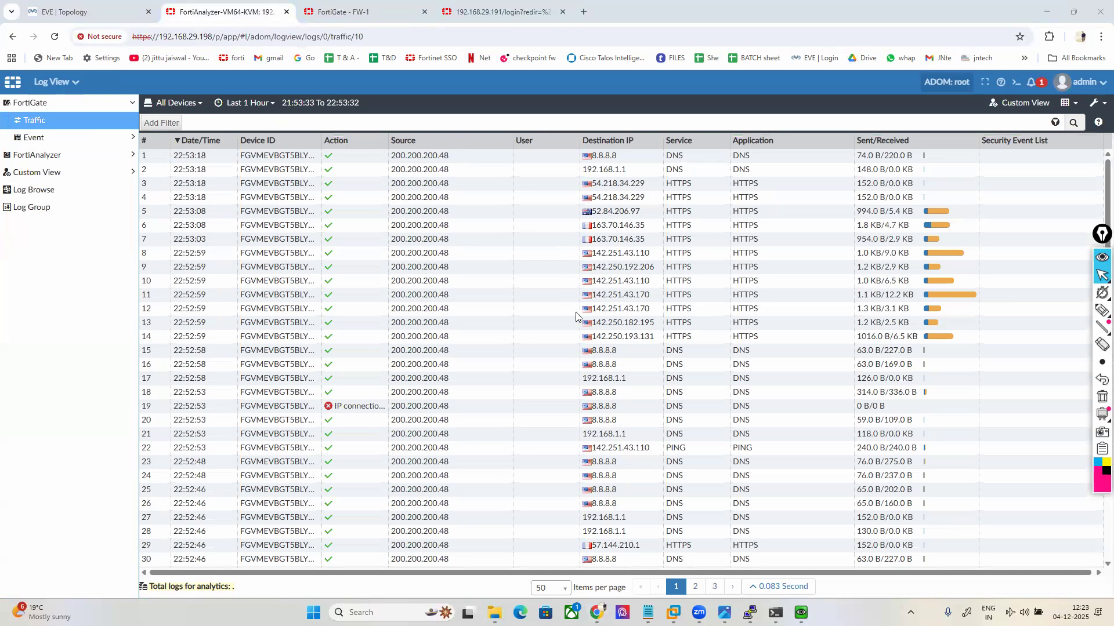
click(1102, 311)
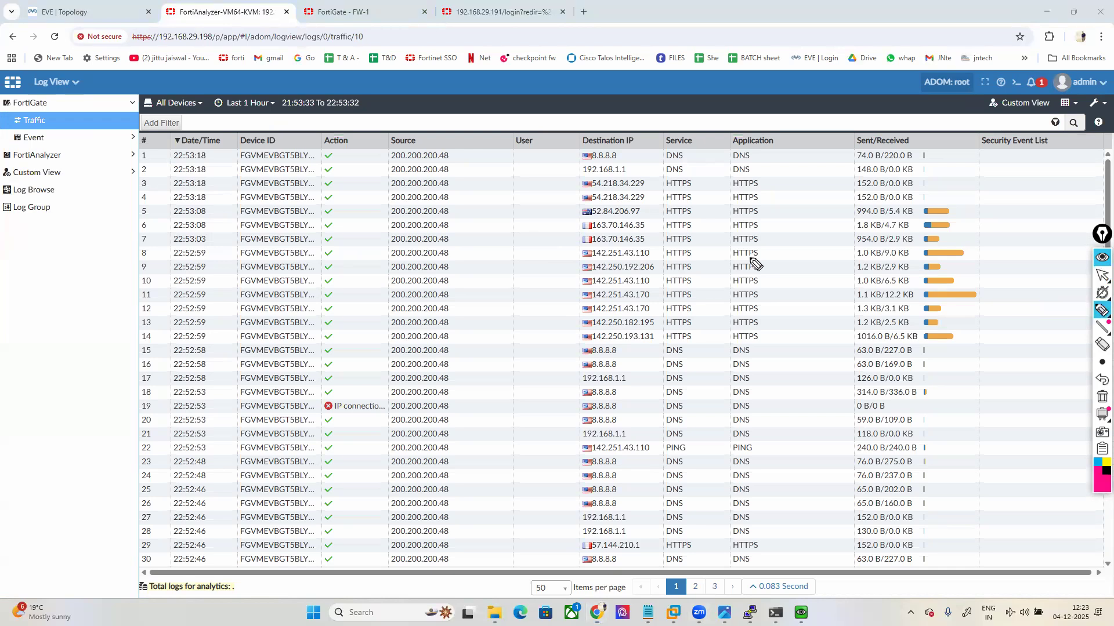
drag(440, 149, 456, 165)
drag(388, 149, 389, 165)
click(551, 156)
drag(553, 156, 570, 155)
mouse_move(658, 163)
mouse_down()
mouse_move(691, 161)
mouse_move(651, 137)
mouse_move(661, 161)
mouse_move(781, 162)
mouse_move(712, 139)
mouse_up()
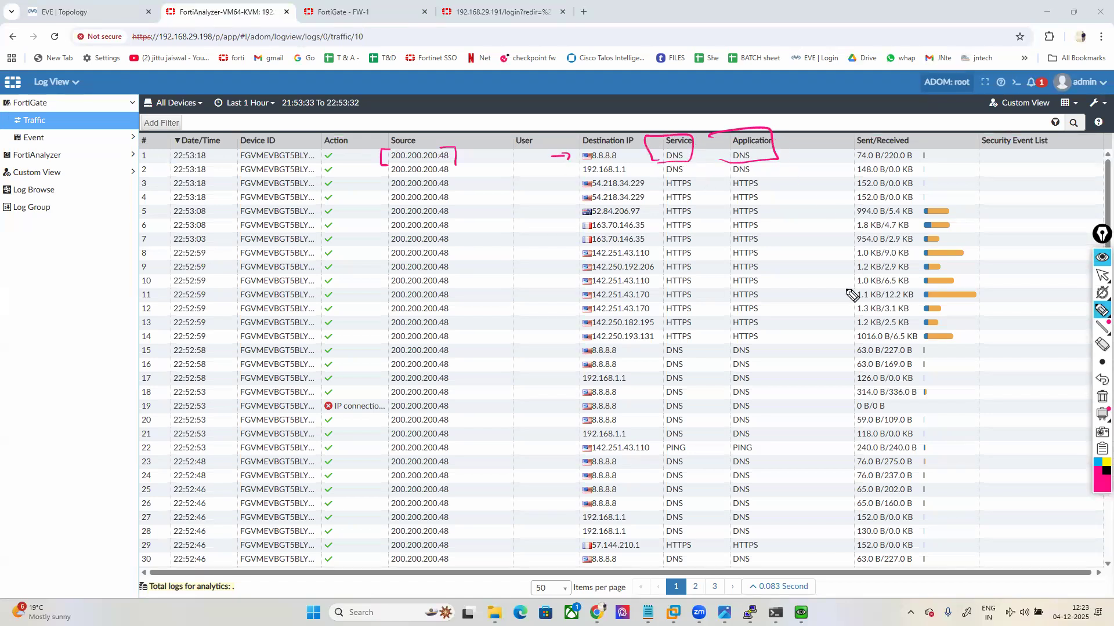
drag(338, 155, 357, 151)
drag(166, 165, 203, 161)
click(1100, 396)
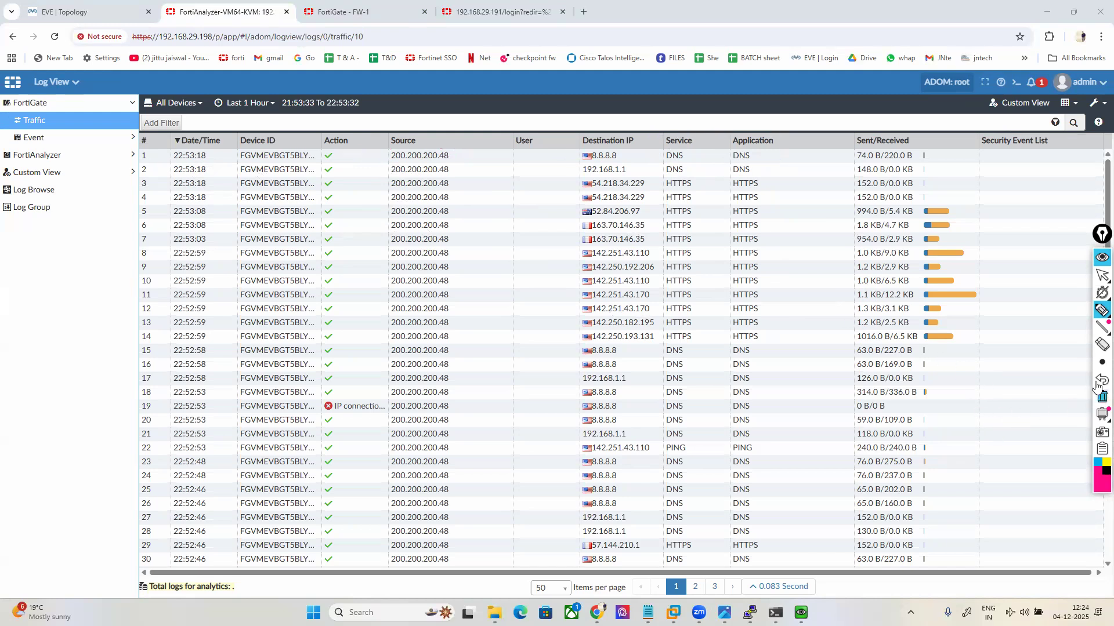
click(1102, 275)
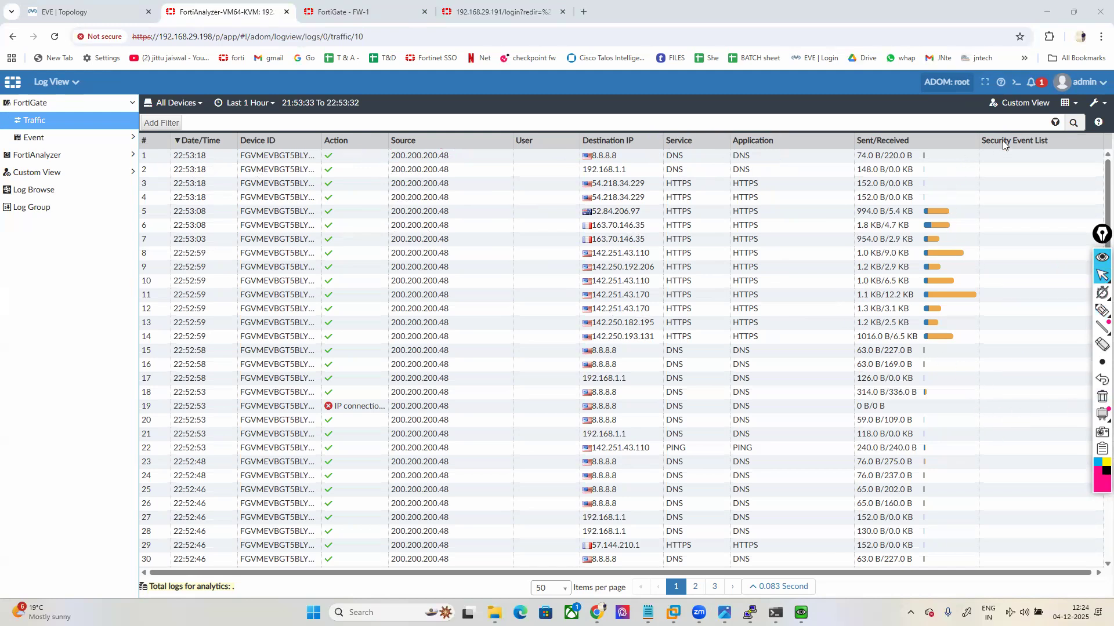
Step: Add the Policy ID and Policy Name columns via Column Settings, searching 'pol'
click(1075, 104)
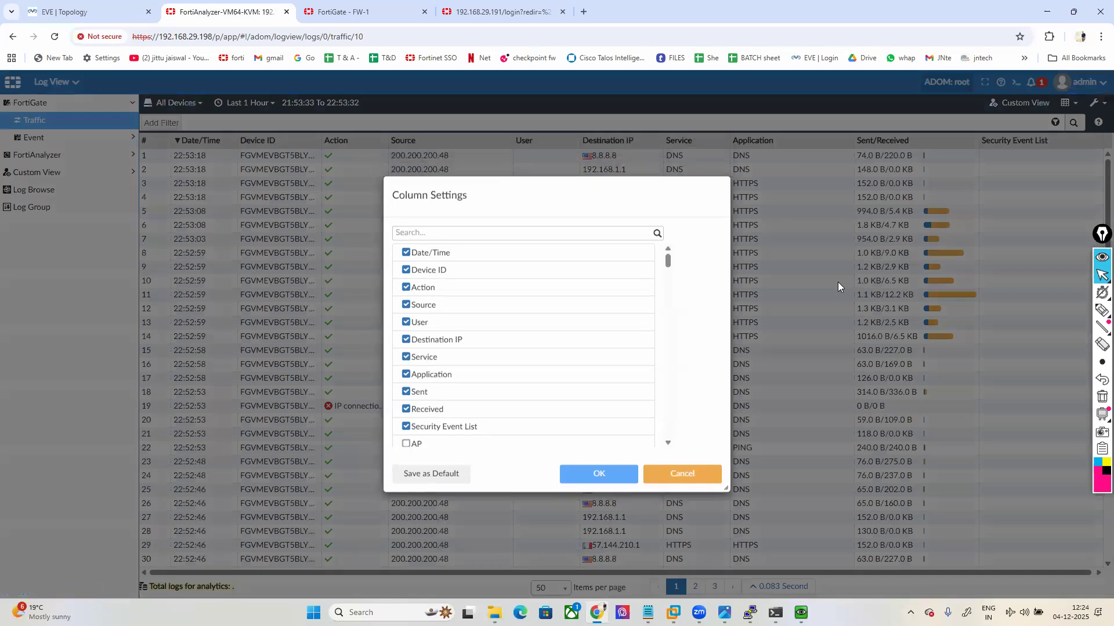
scroll(502, 326, down, 3)
scroll(486, 360, down, 8)
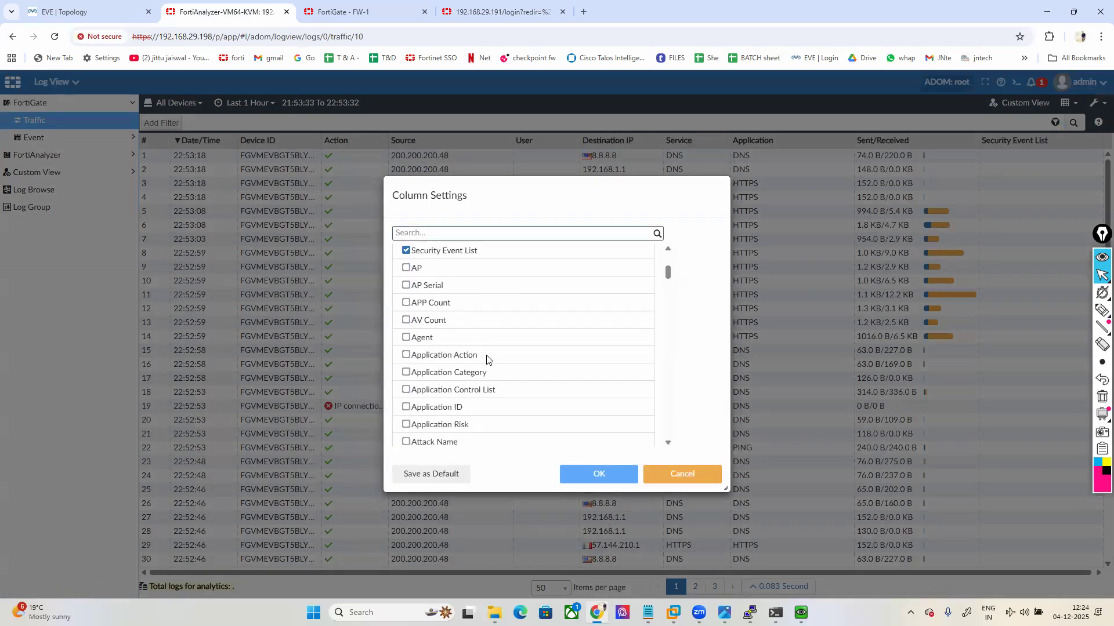
click(448, 234)
text(pol)
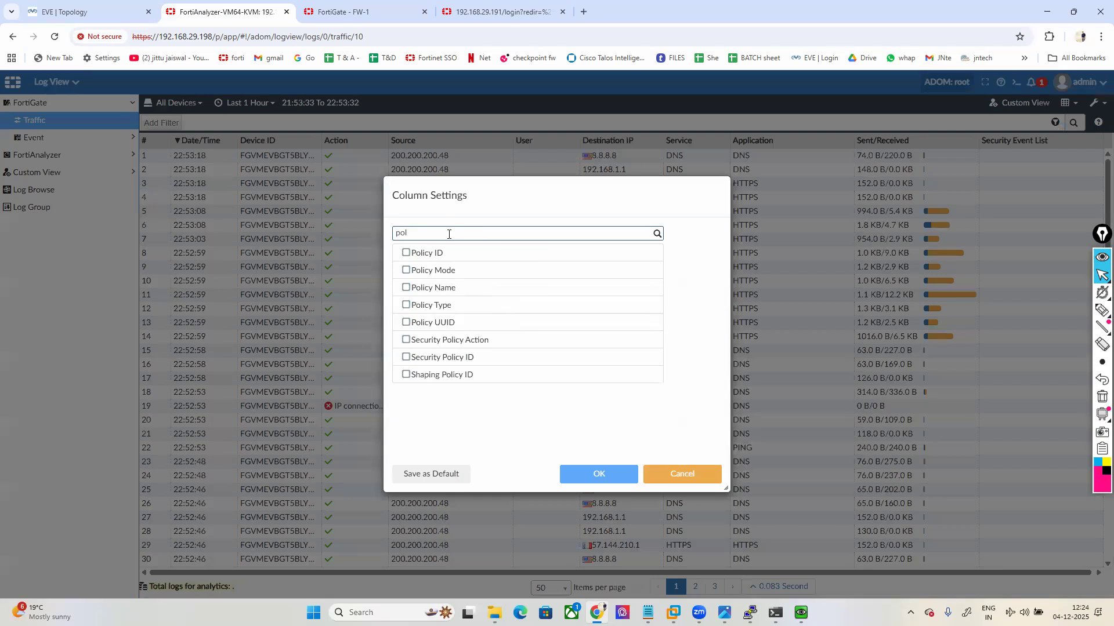
click(406, 253)
click(405, 288)
click(577, 470)
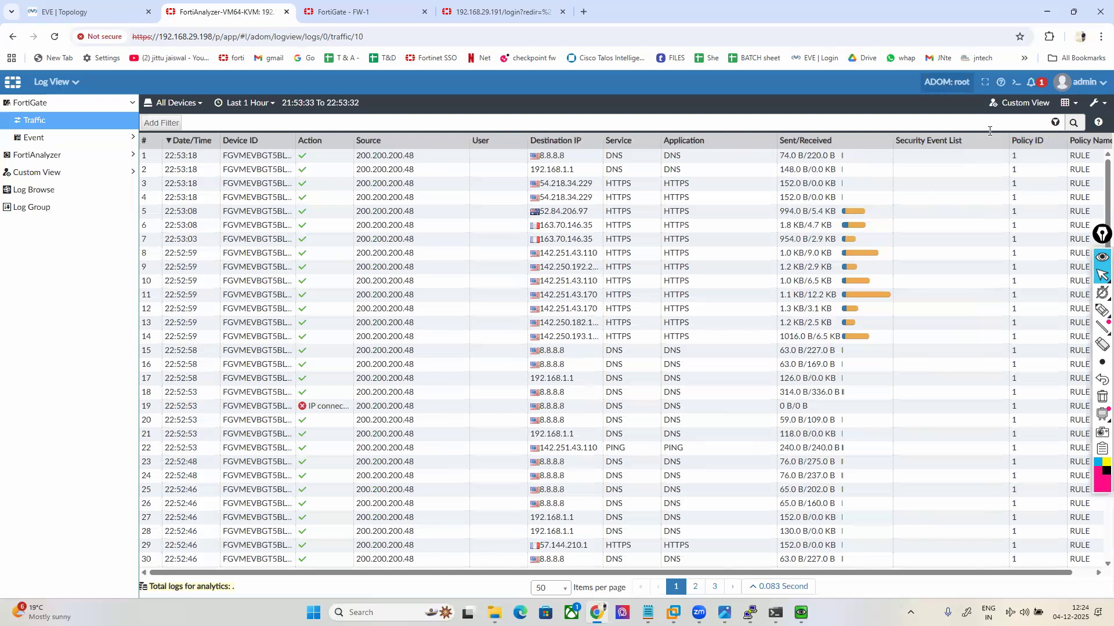
Step: Move Policy ID and Policy Name beside Service, then show the desktop
drag(1034, 140, 701, 143)
drag(1082, 145, 725, 146)
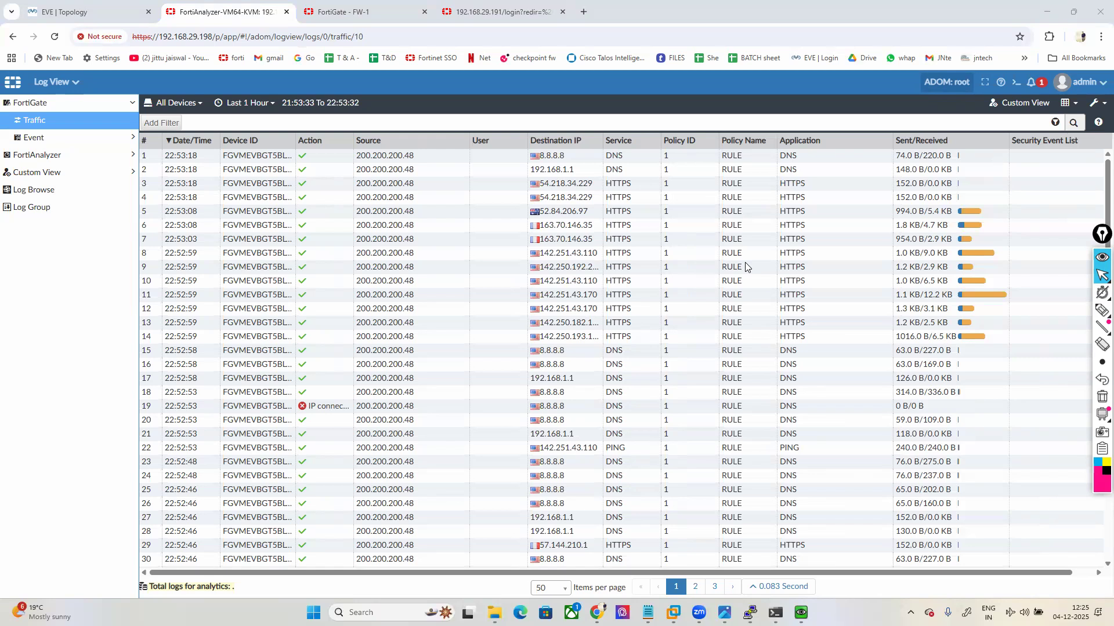
key(super+d)
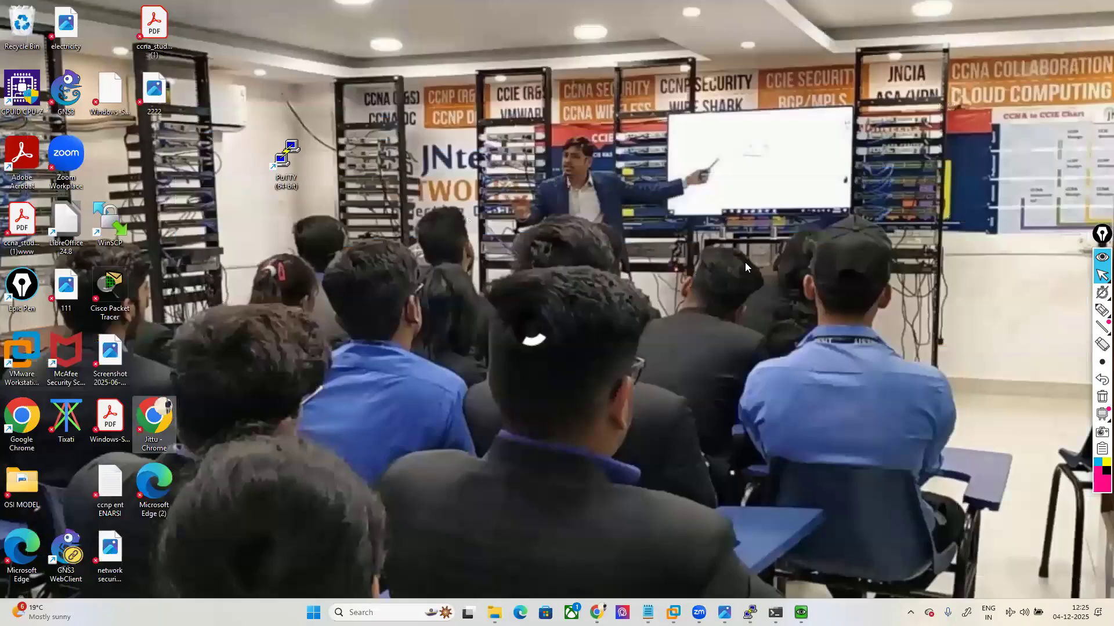